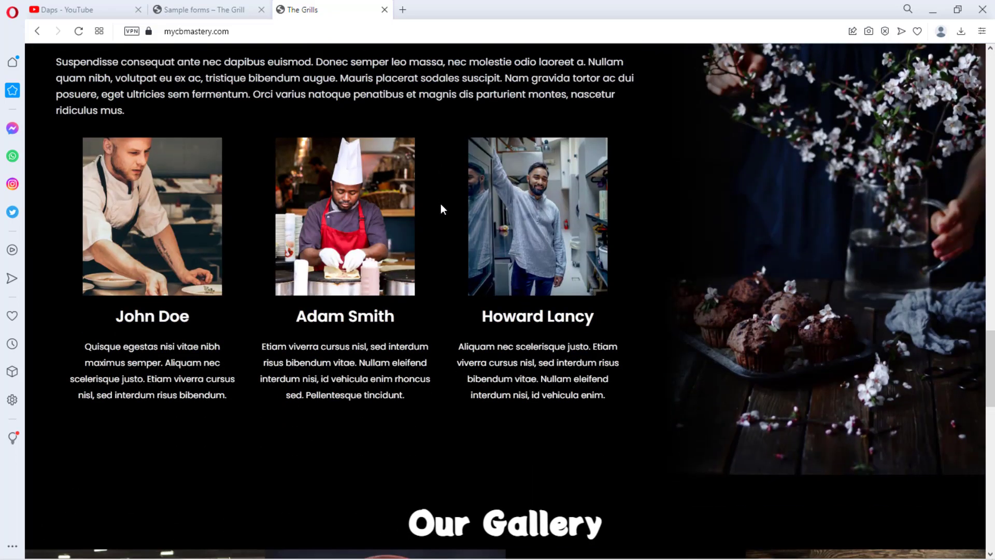
Step: Look over The Grills restaurant homepage and the video list on the Daps YouTube channel
scroll(440, 203, down, 6)
scroll(440, 204, up, 12)
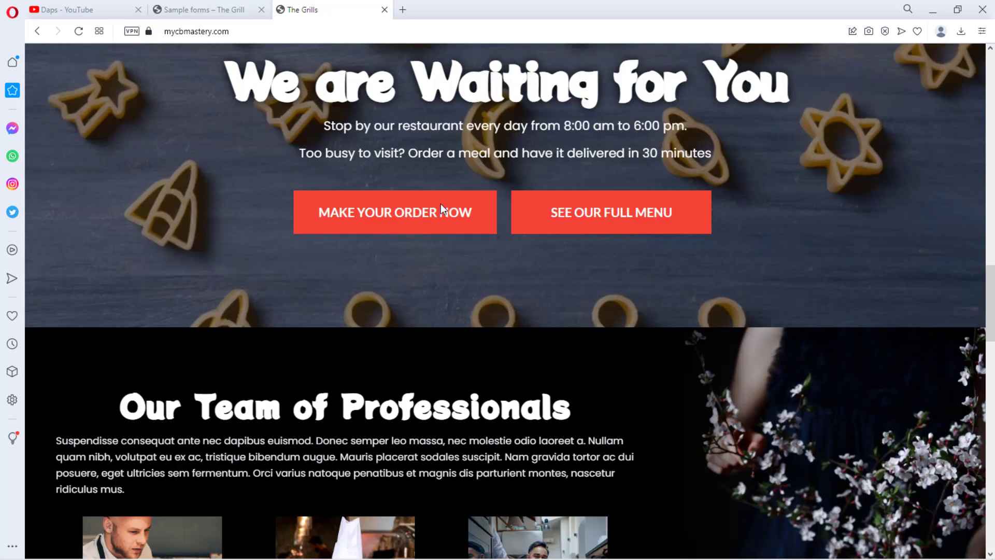
scroll(441, 203, up, 20)
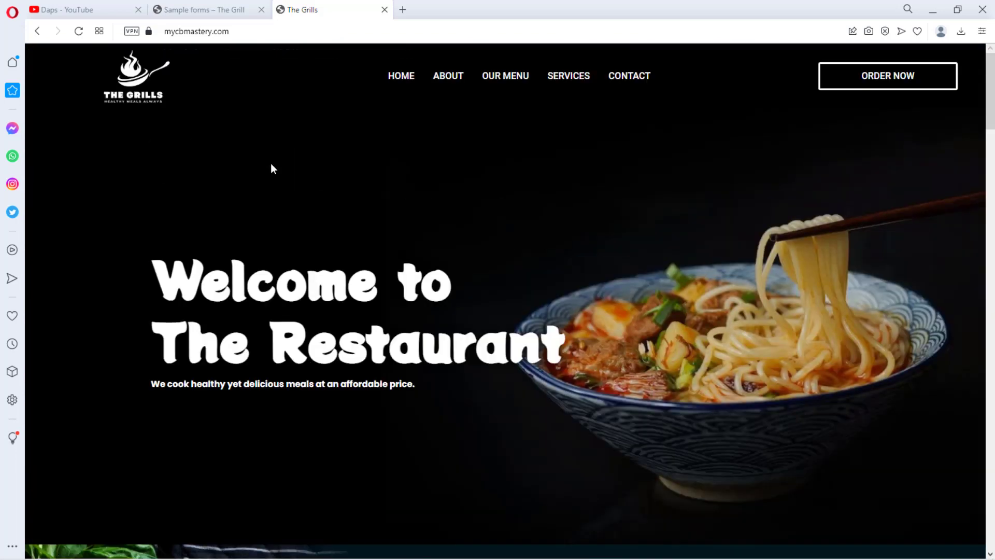
click(73, 10)
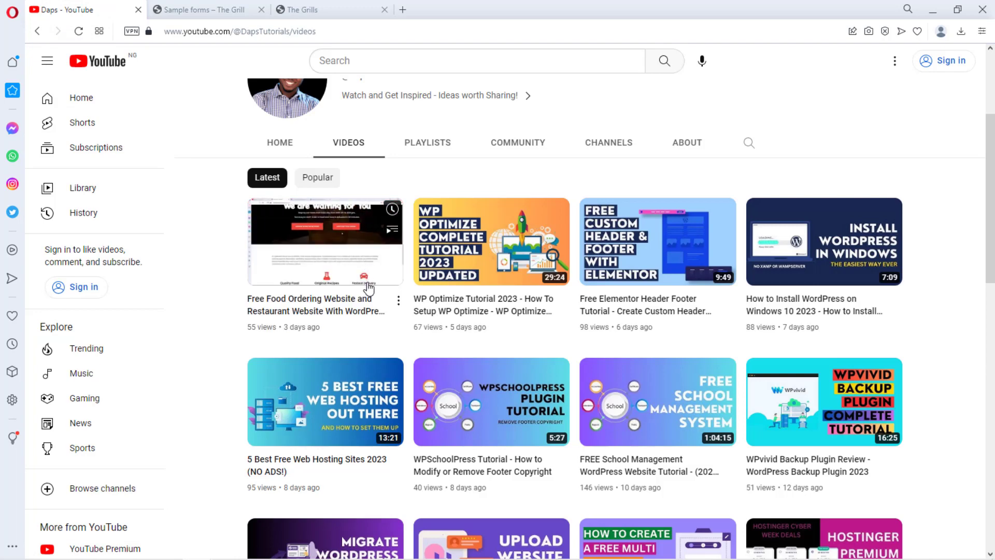
click(307, 8)
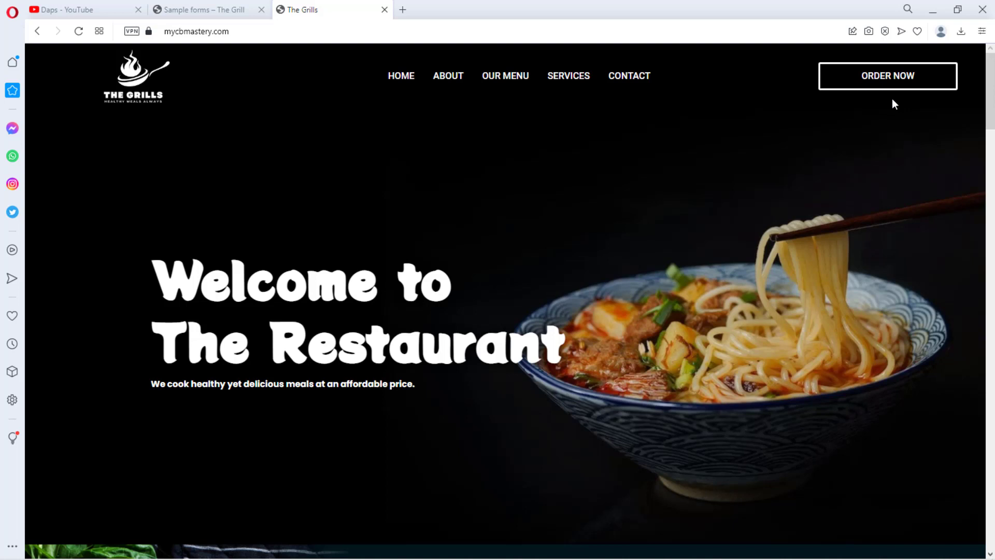
Step: Open the WordPress login page of mycbmastery.com
click(264, 30)
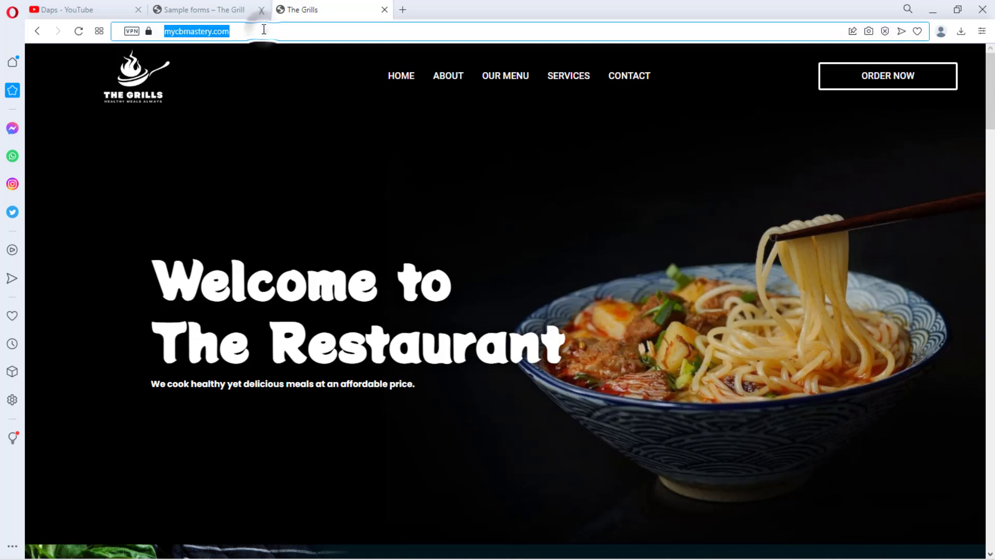
click(264, 29)
text(/log)
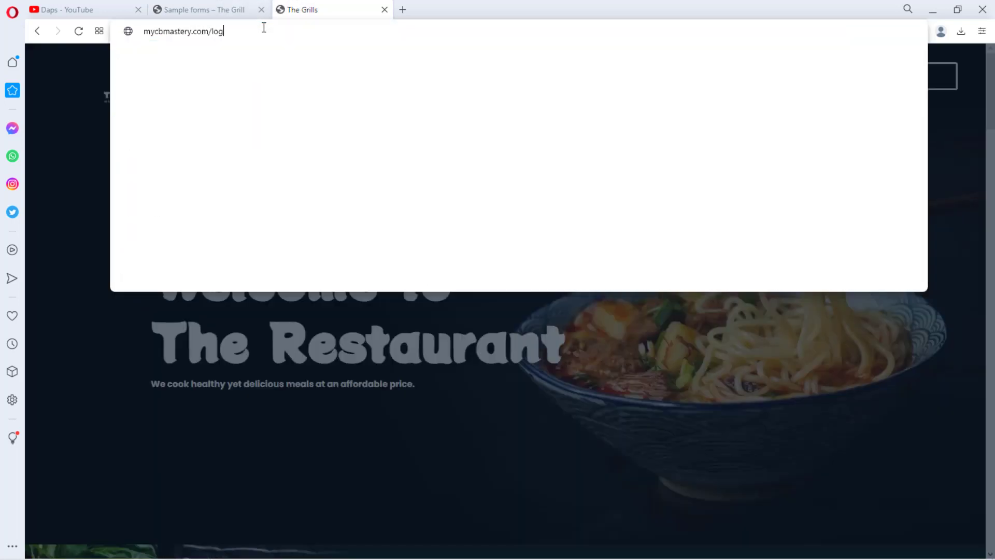
key(Return)
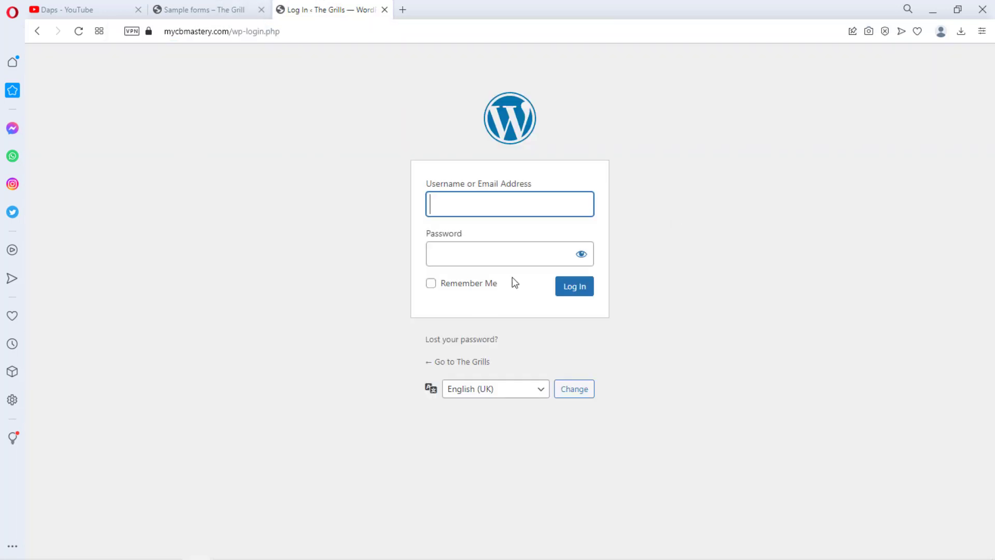
Step: Examine the login, registration and membership application forms on the Sample forms page
click(207, 7)
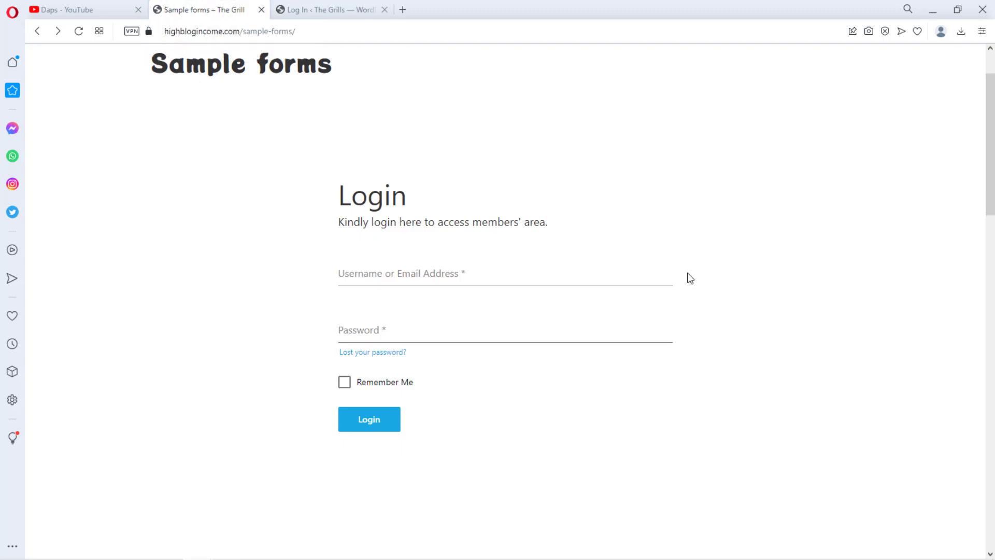
click(429, 274)
click(384, 322)
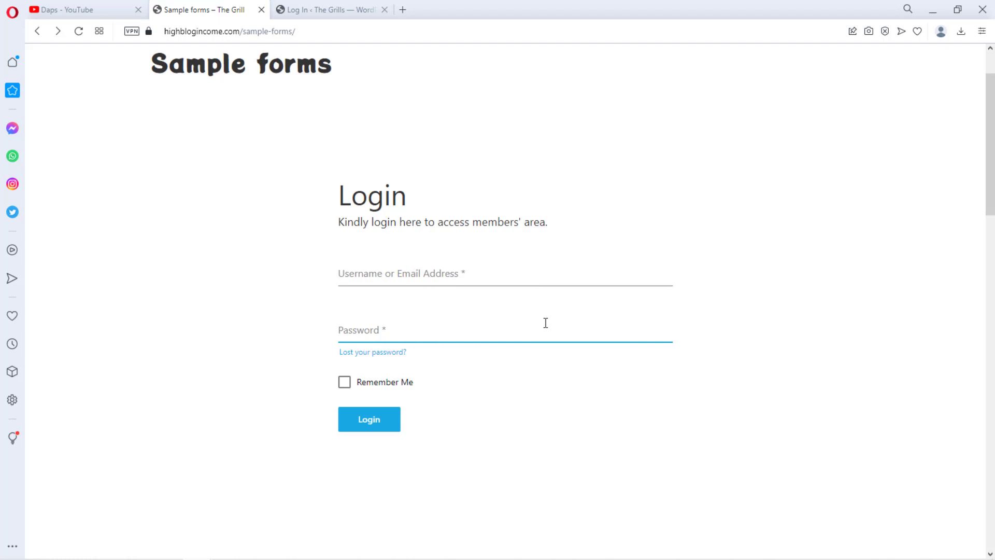
scroll(542, 322, down, 5)
scroll(541, 322, down, 4)
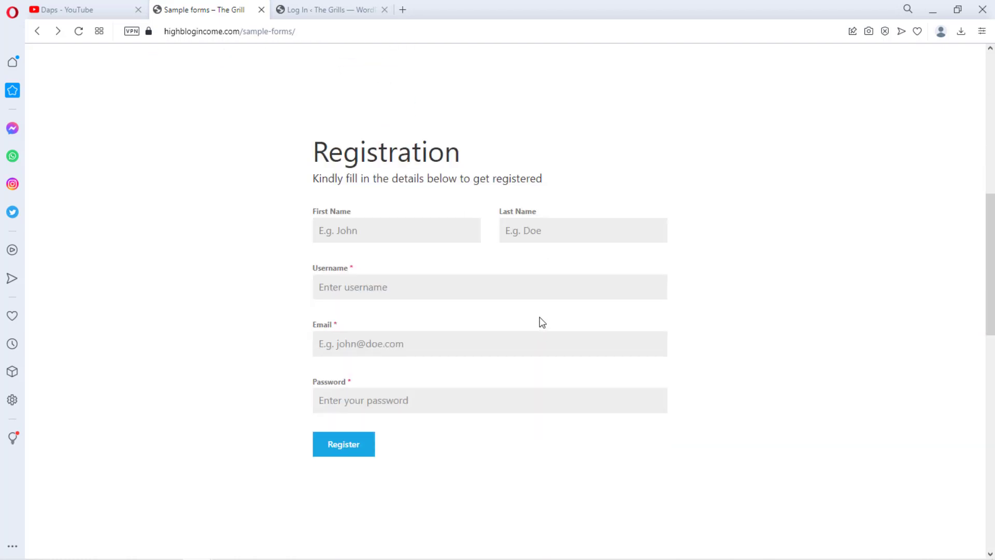
scroll(541, 323, up, 1)
scroll(674, 361, down, 5)
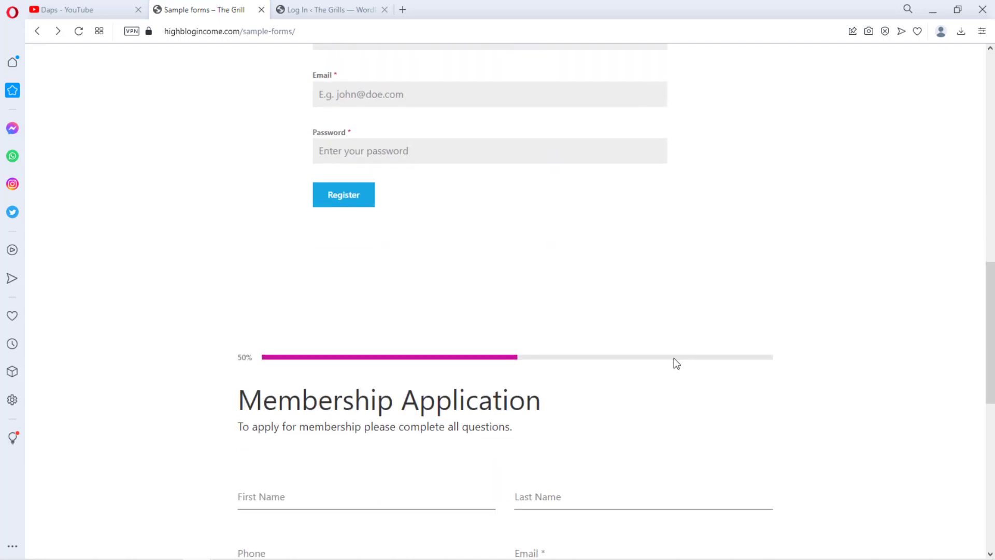
scroll(676, 363, down, 5)
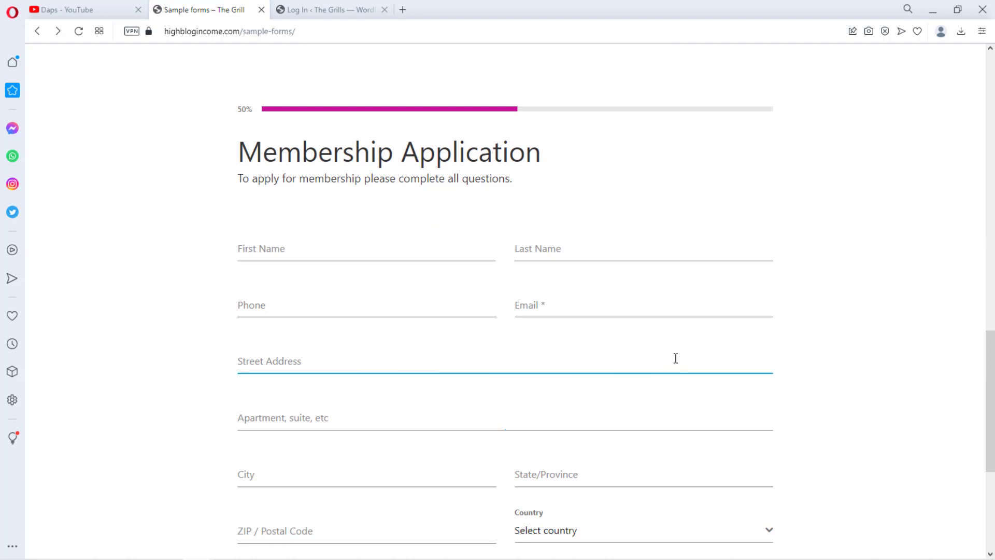
scroll(675, 358, down, 2)
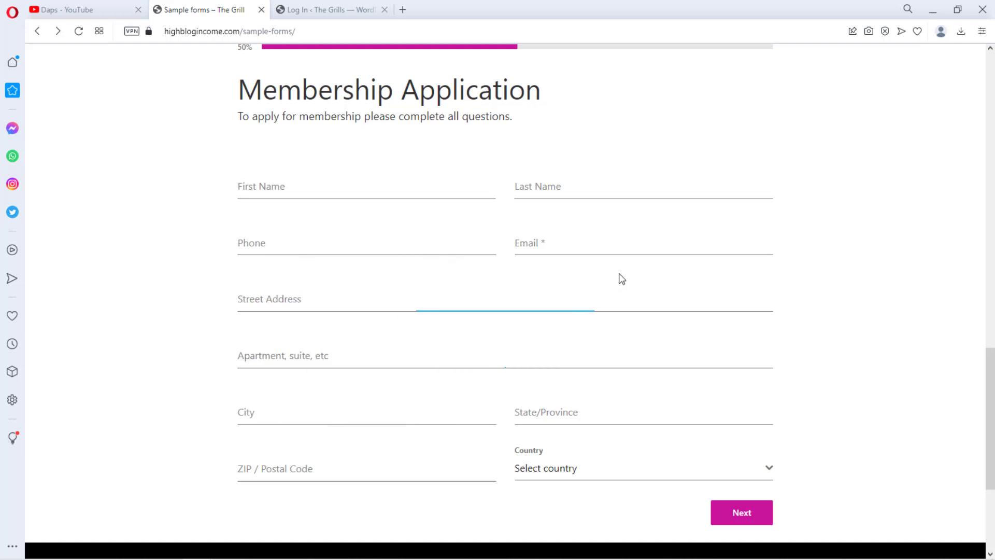
Step: Fill in the applicant's email in the Membership Application form, check the country choices and advance to the form's second page
click(604, 239)
click(597, 274)
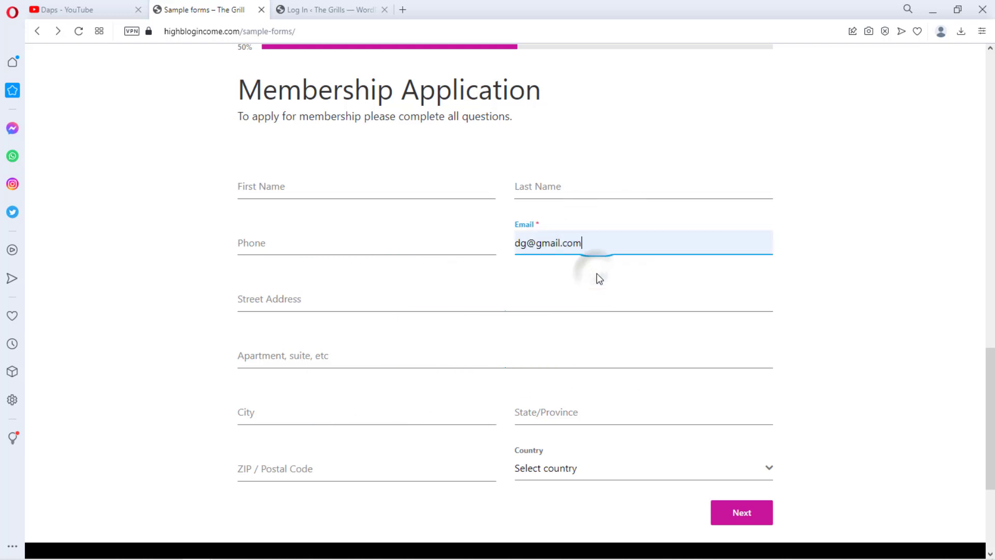
click(725, 468)
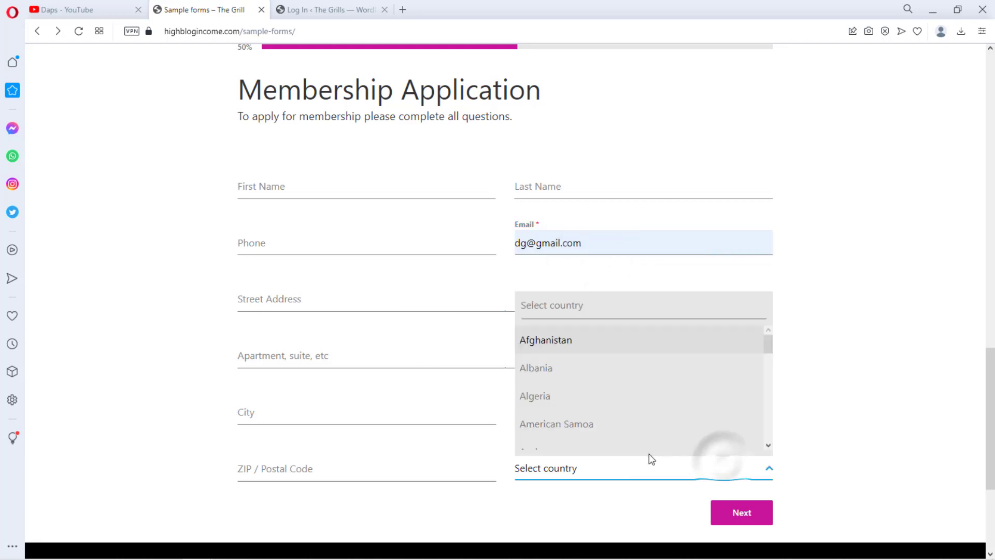
scroll(597, 396, down, 8)
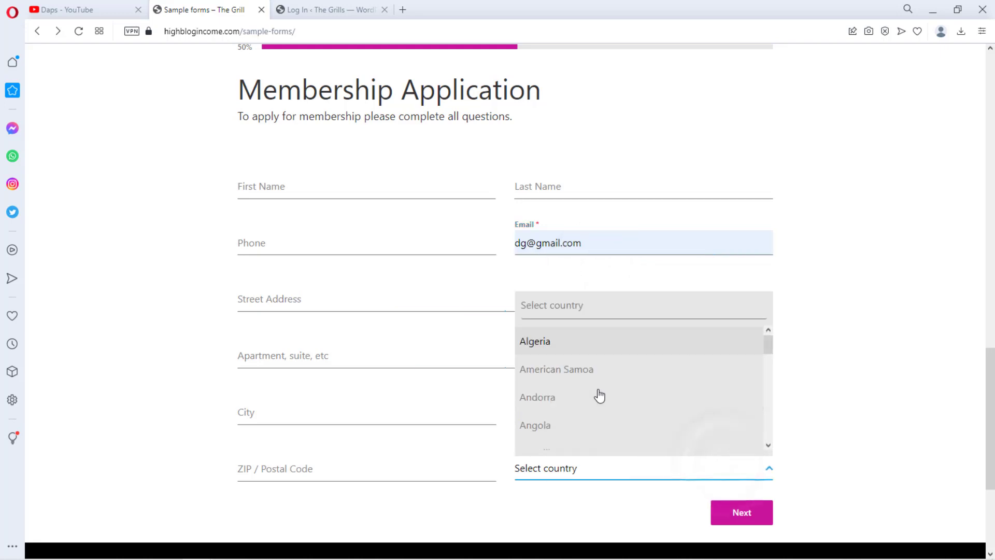
click(835, 354)
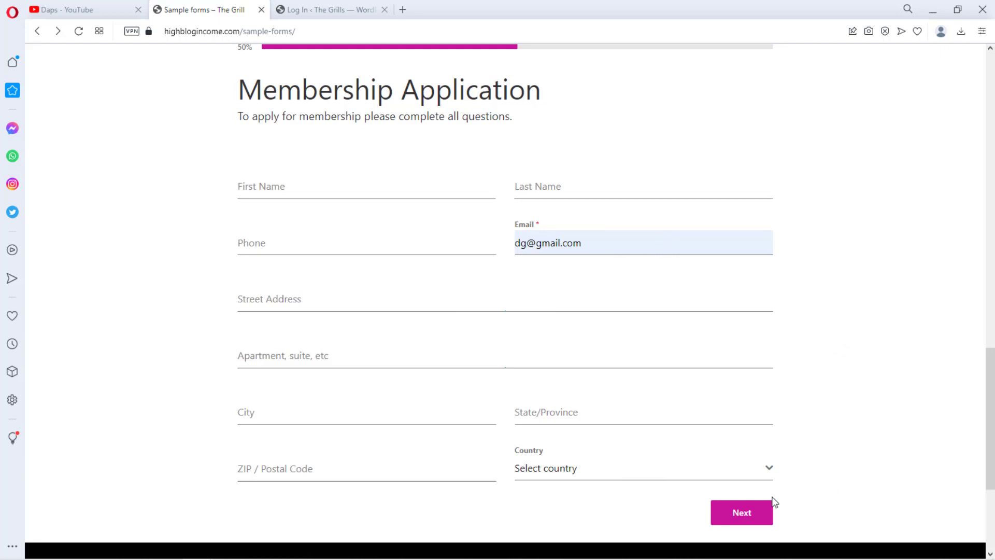
click(744, 512)
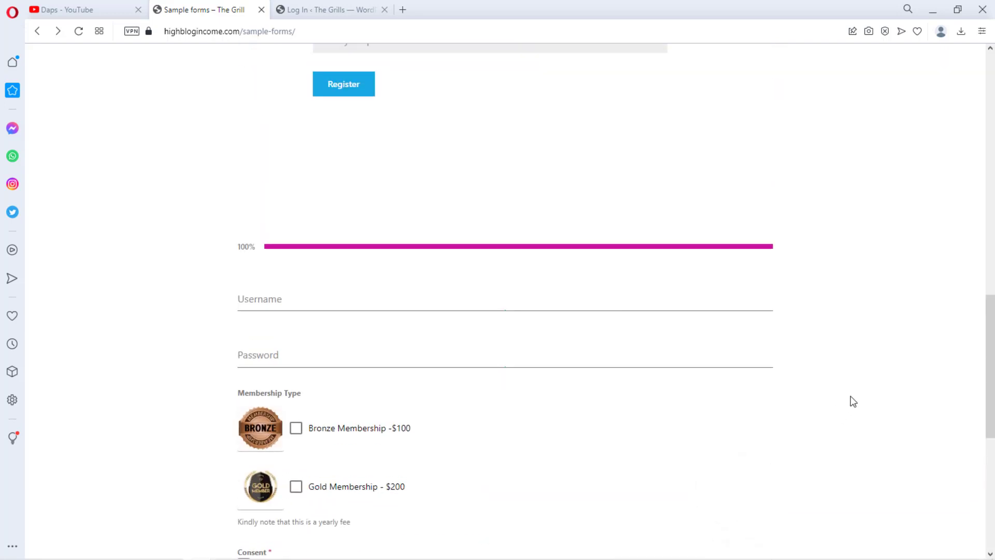
Step: Choose Gold Membership - $200 and agree to the privacy policy and terms and conditions
scroll(850, 402, down, 3)
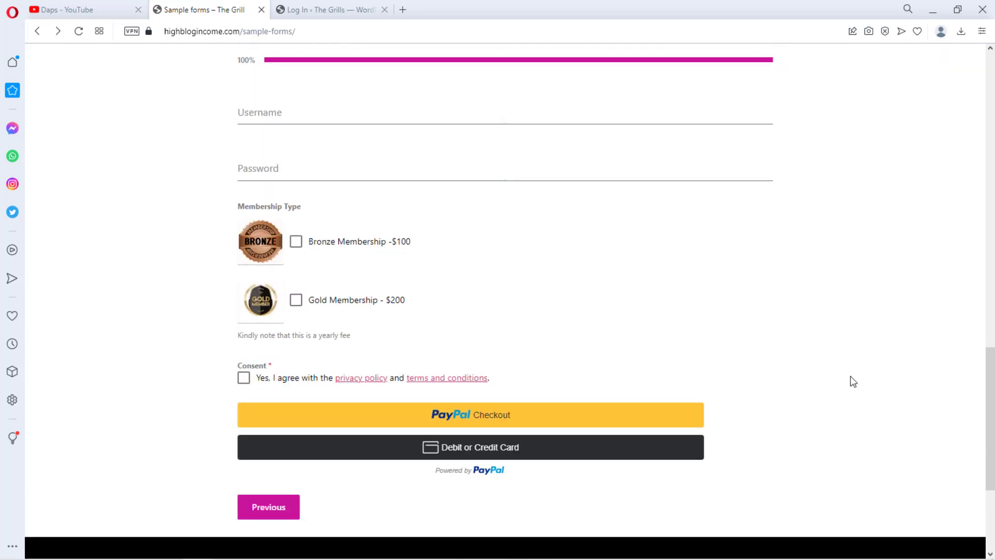
click(266, 112)
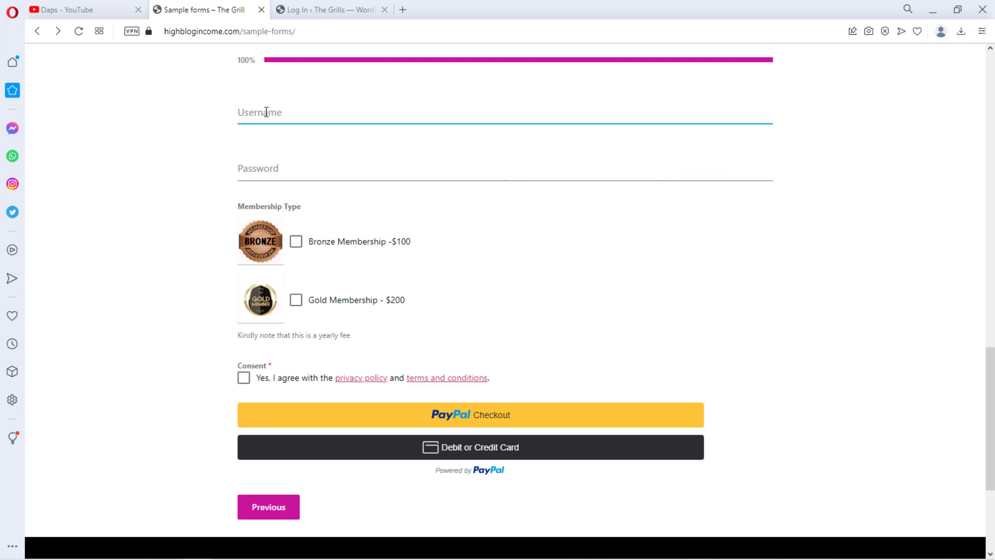
click(277, 161)
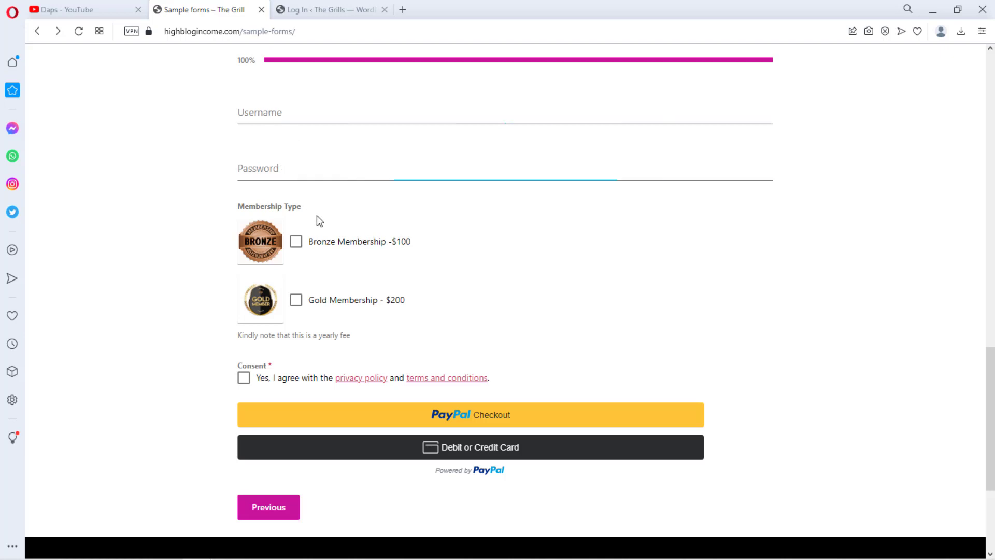
click(295, 300)
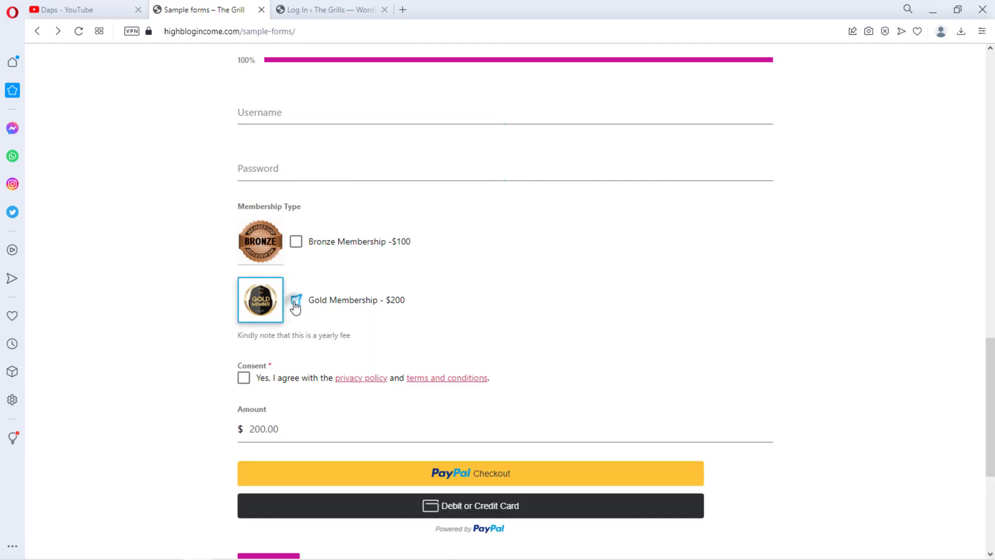
scroll(436, 286, down, 1)
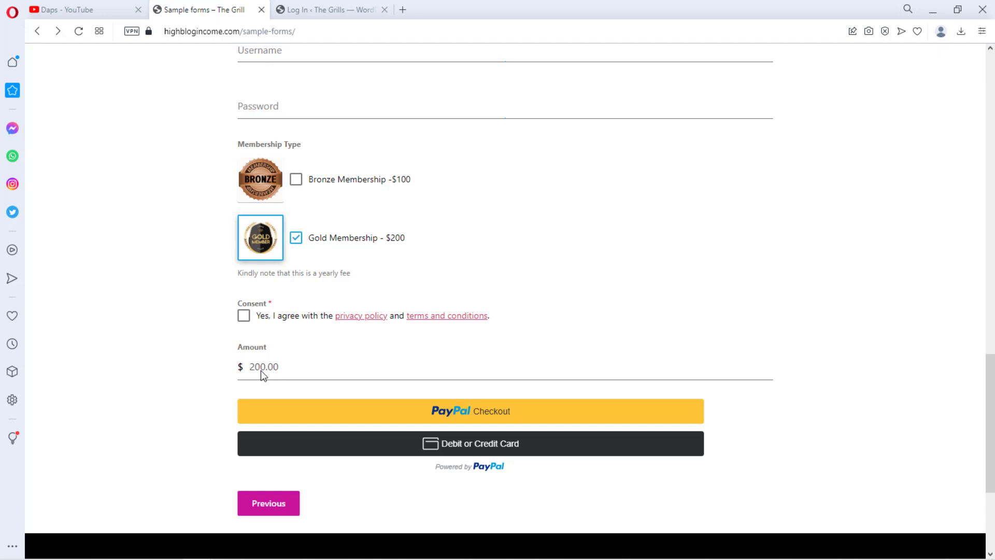
click(244, 315)
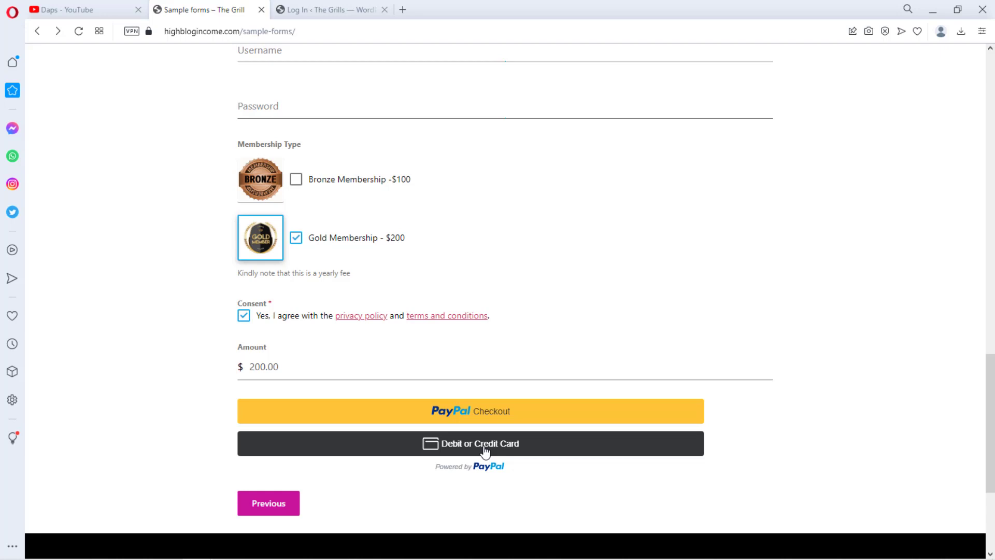
Step: Return to the WordPress dashboard of The Grills, search the plugins for forminator, and install and activate Forminator
key(ctrl+Tab)
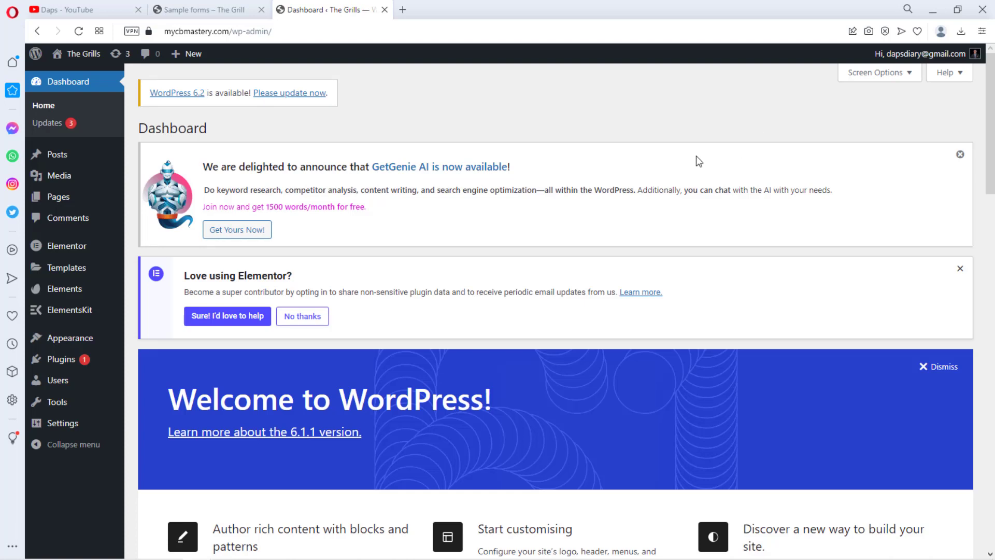
mouse_move(73, 365)
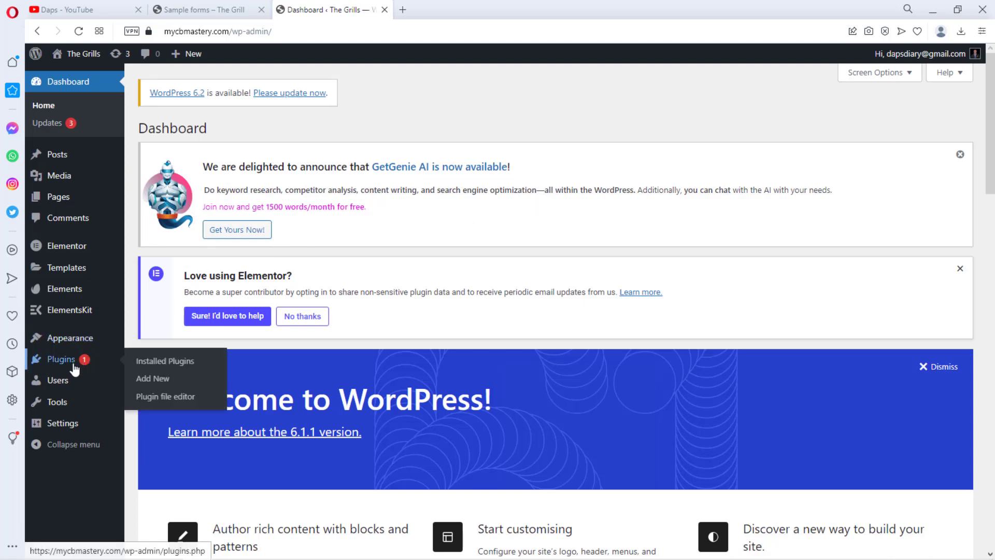
click(150, 378)
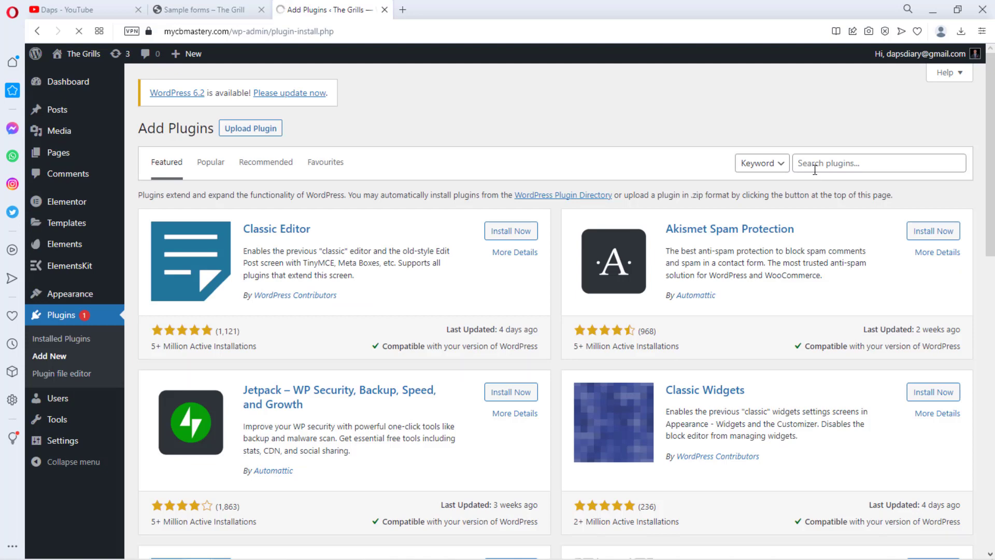
click(820, 163)
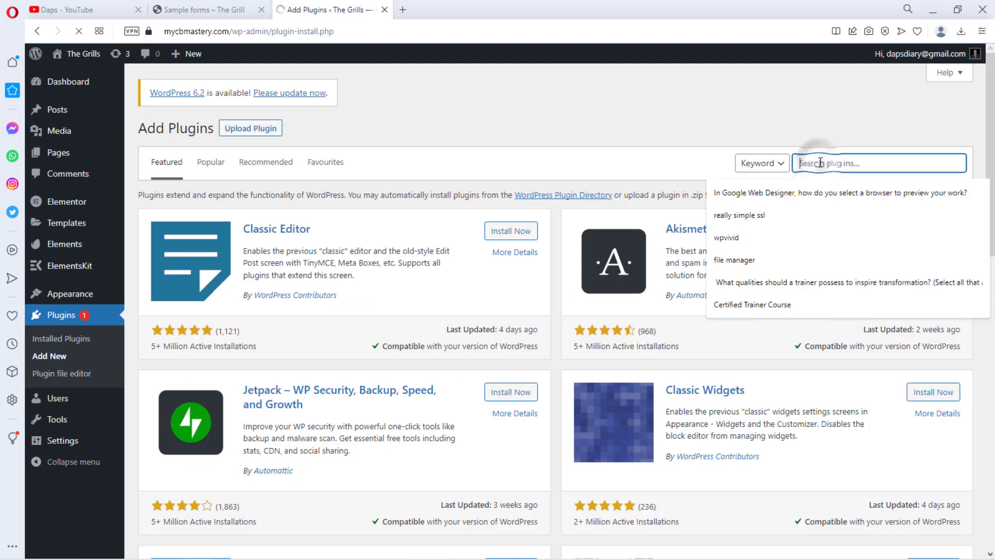
text(forminator)
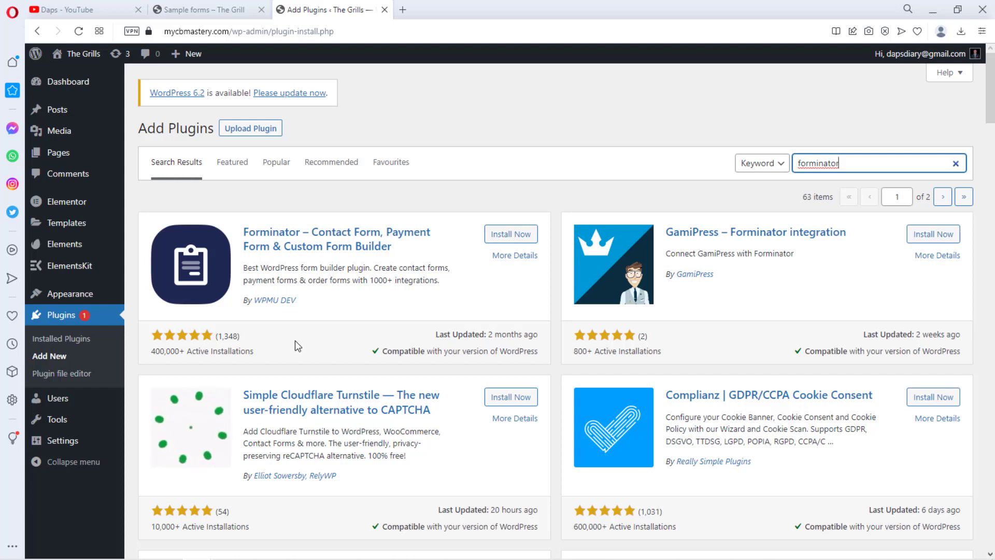
click(510, 234)
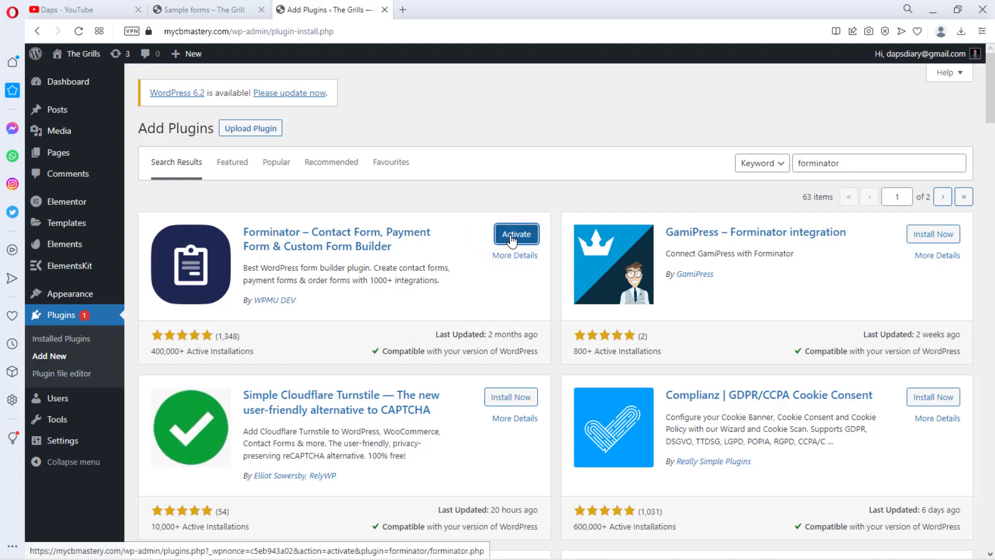
click(511, 236)
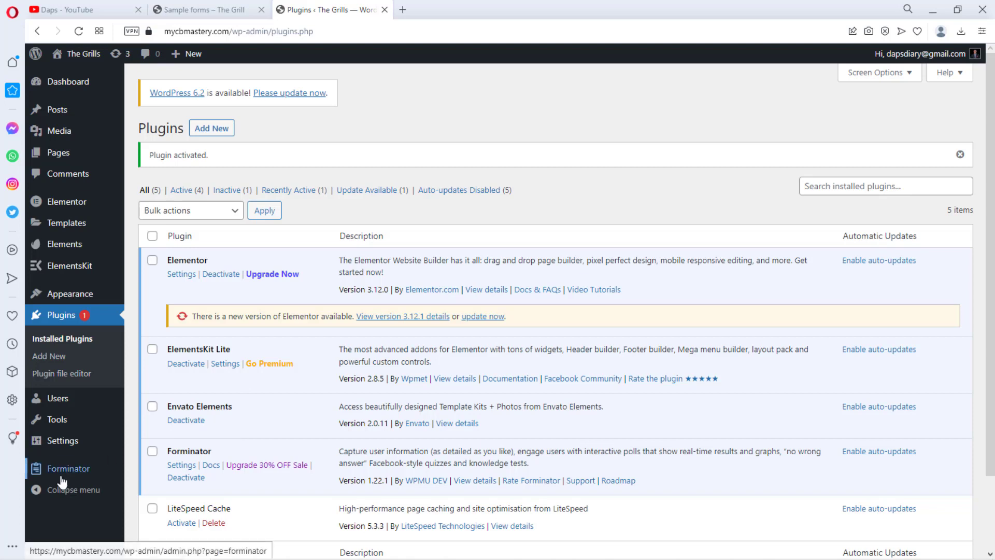
Step: Update the Elementor plugin to its new version and open Forminator's Forms page
mouse_move(69, 474)
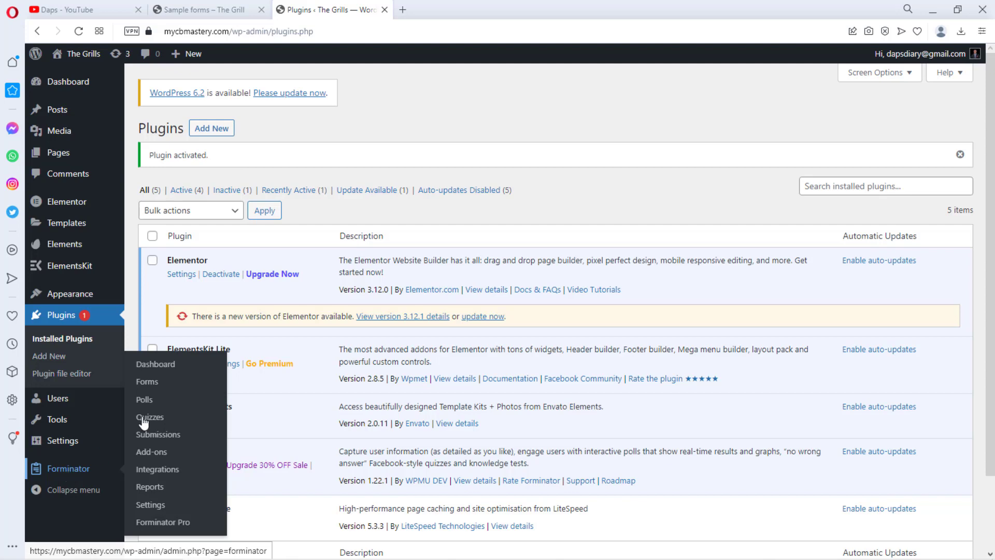
click(490, 317)
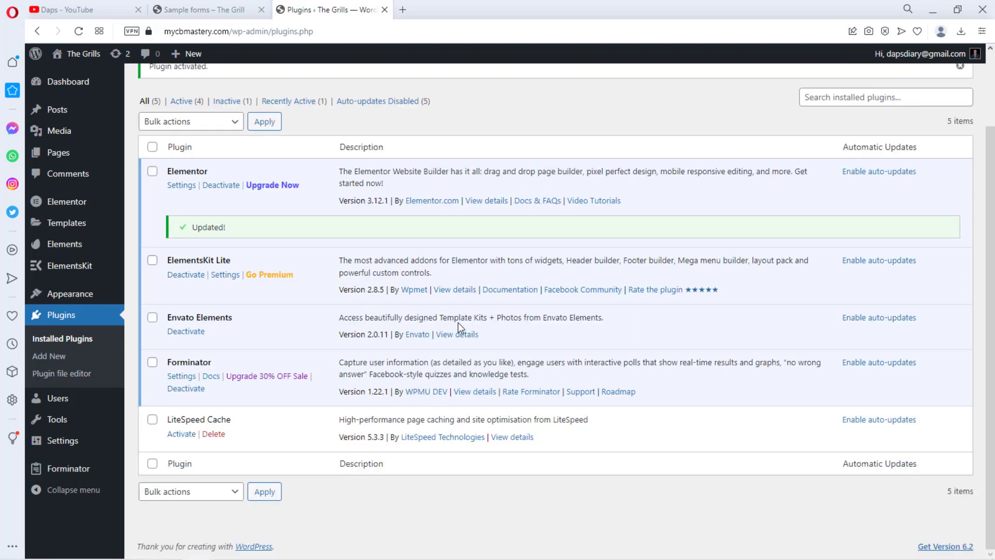
scroll(311, 430, down, 1)
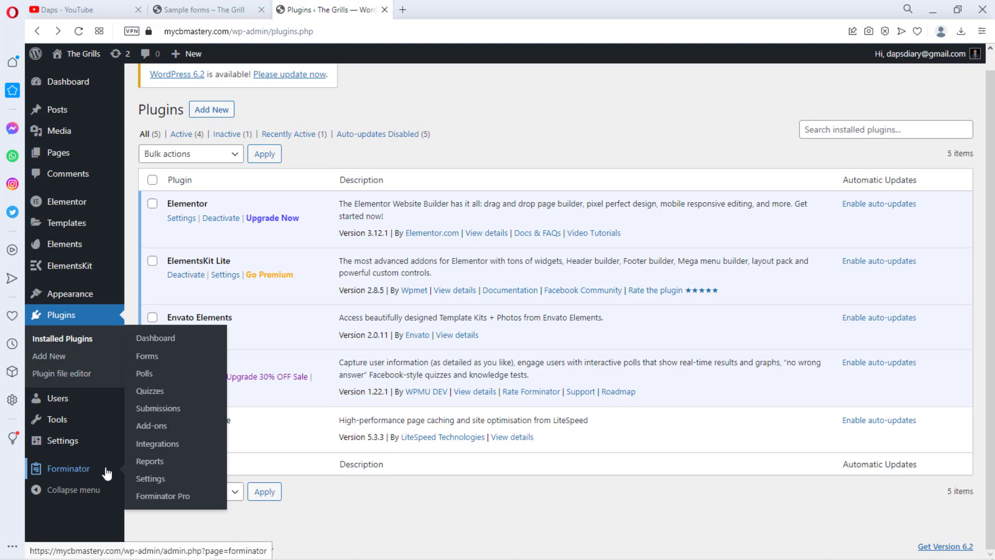
click(148, 359)
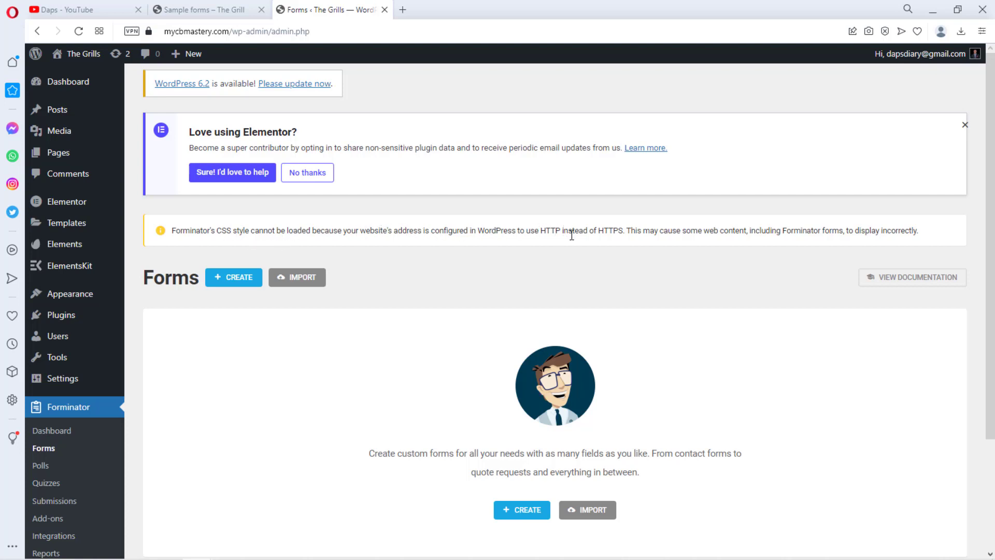
scroll(539, 291, down, 3)
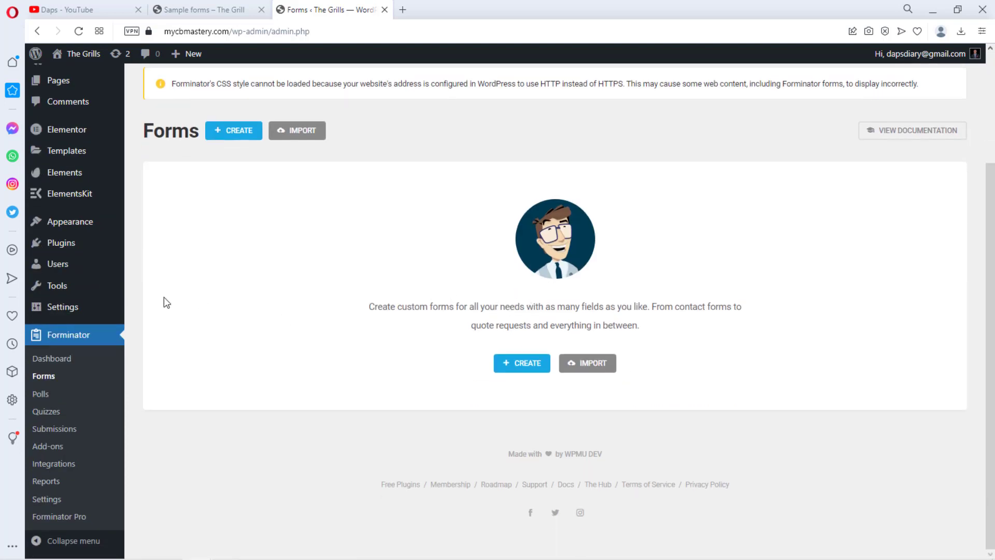
mouse_move(70, 310)
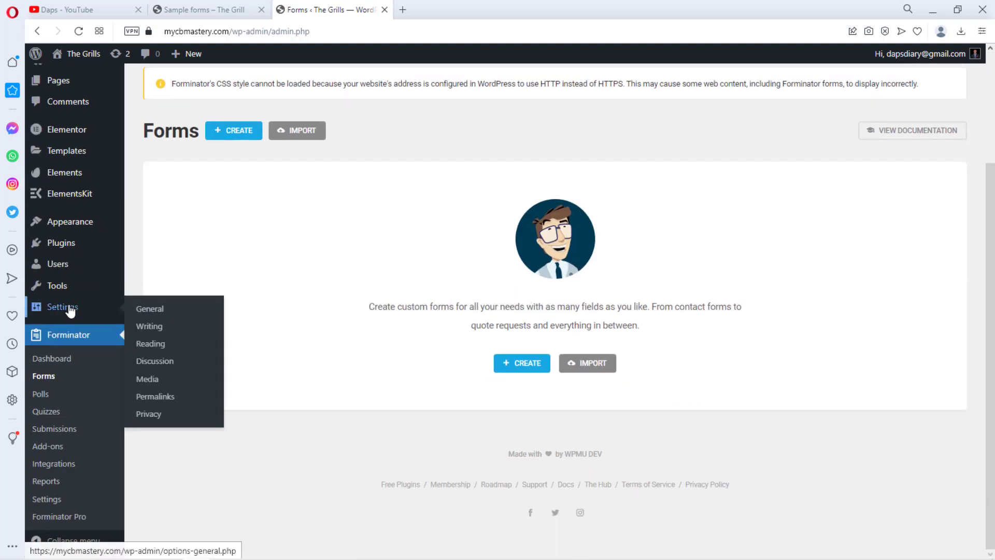
click(150, 311)
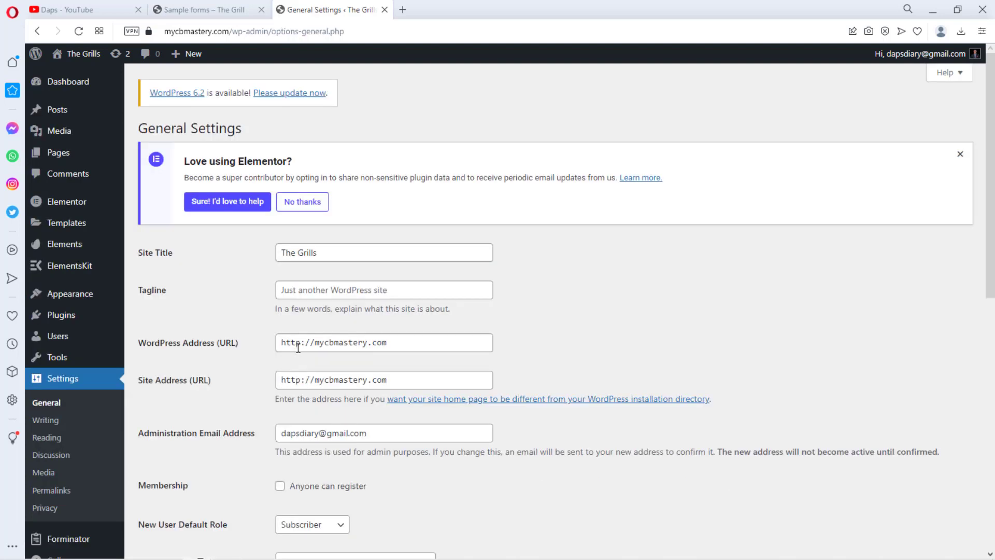
click(299, 343)
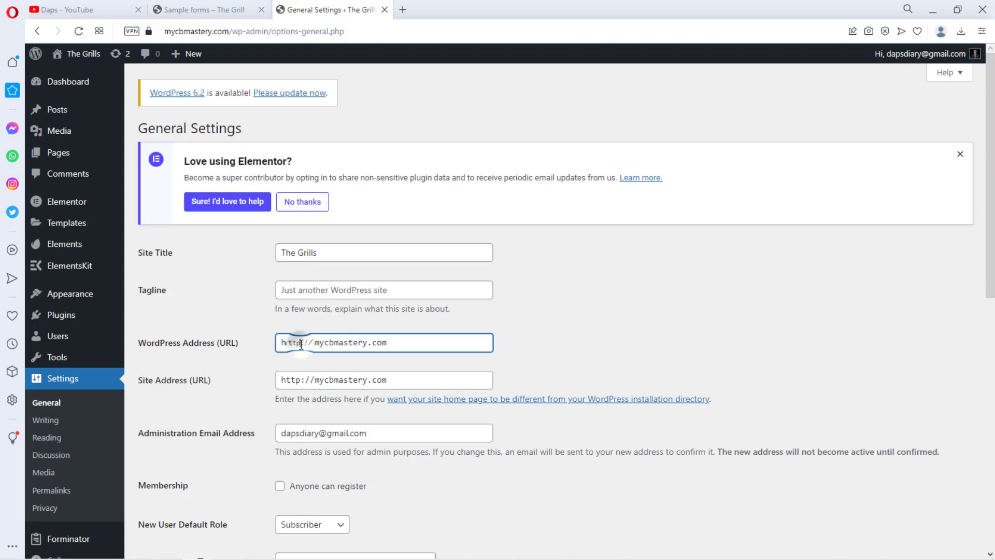
text(s)
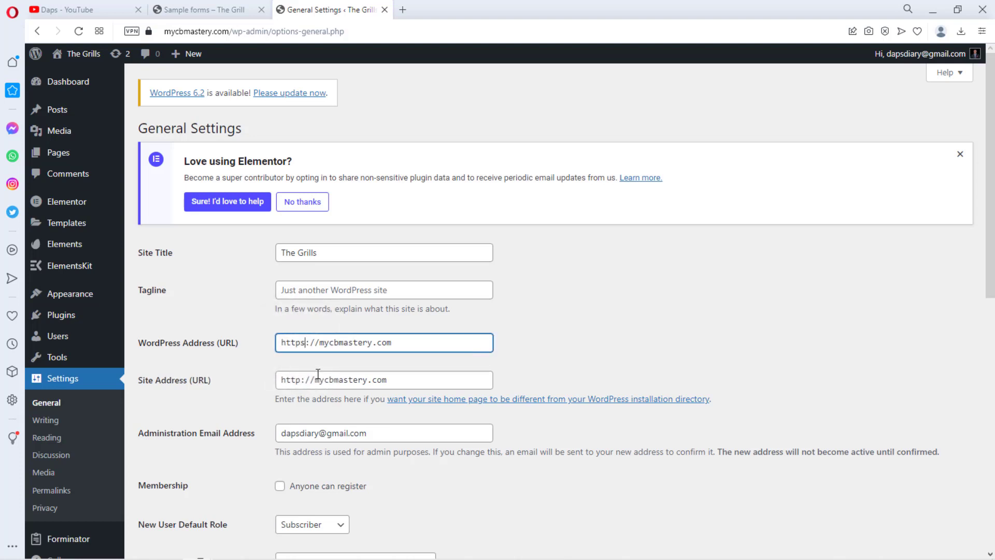
click(306, 378)
text(s)
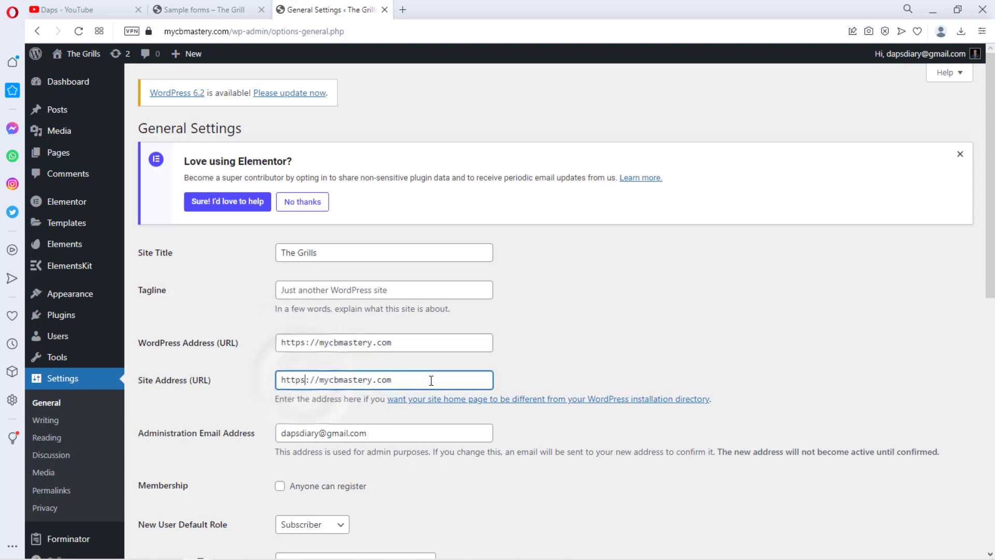
scroll(504, 376, down, 10)
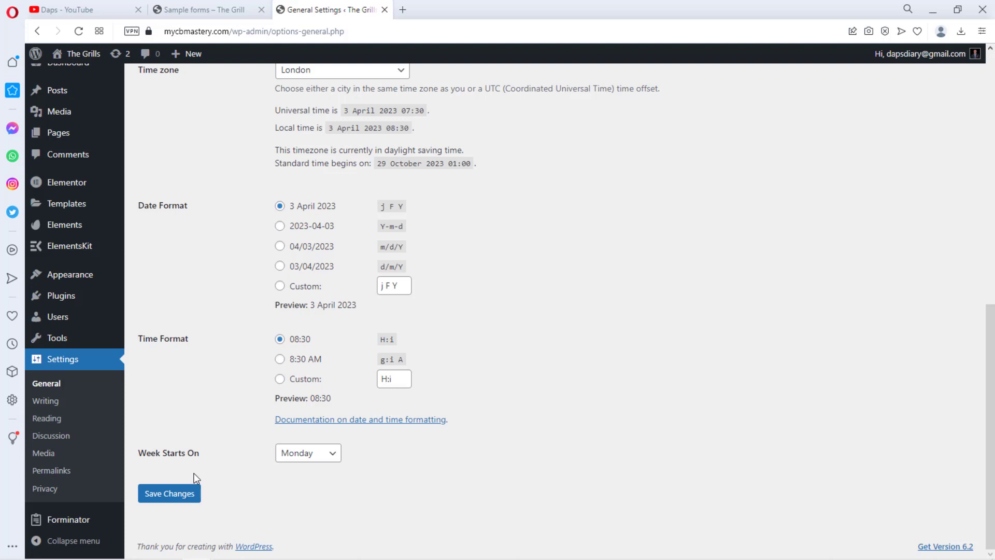
click(161, 495)
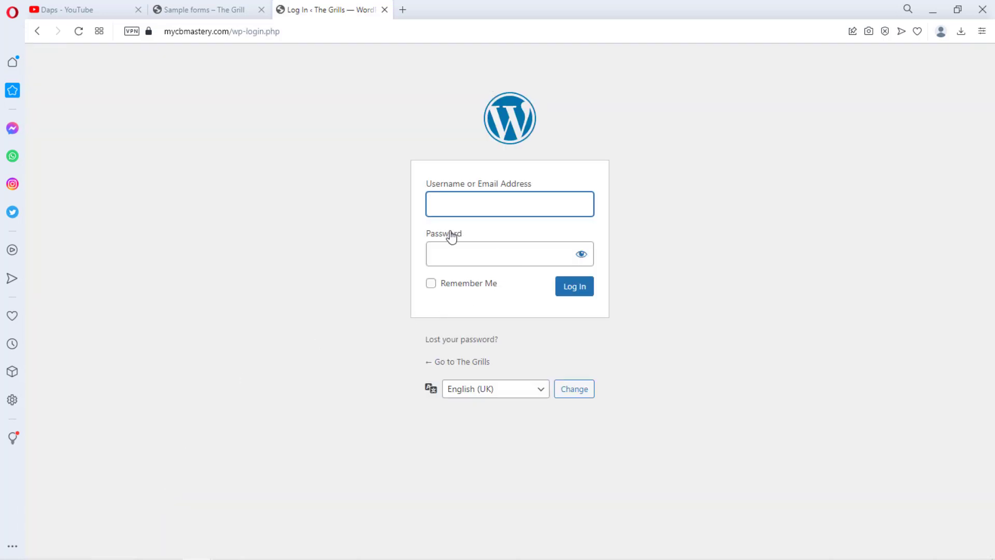
Step: Log back in to WordPress with the account username and password, and reopen Forminator's Forms page
click(447, 203)
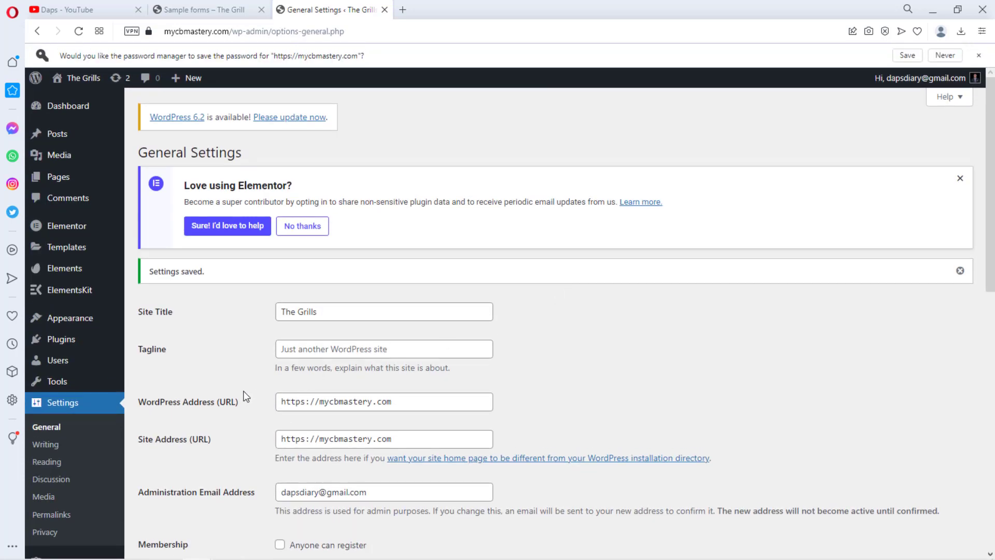
scroll(241, 392, down, 2)
mouse_move(52, 520)
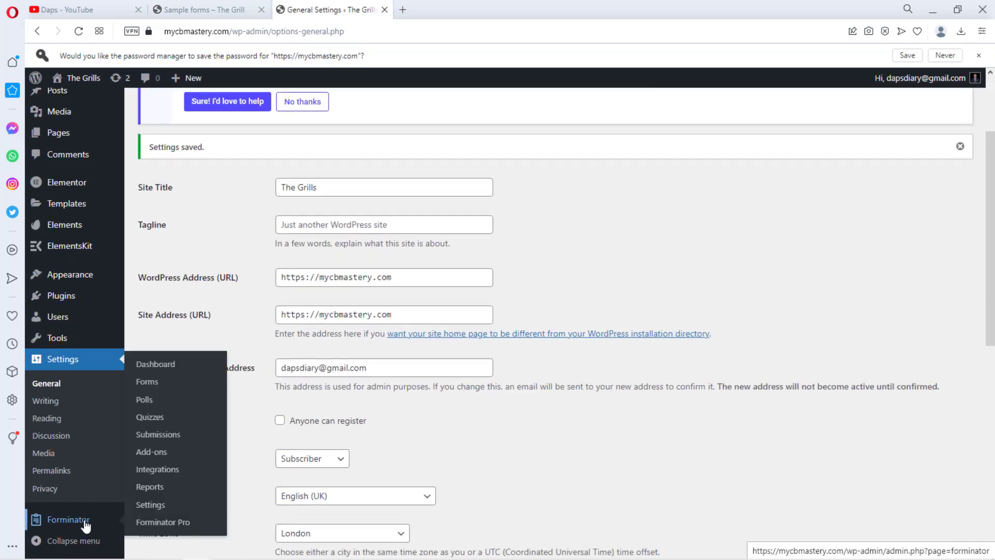
click(148, 382)
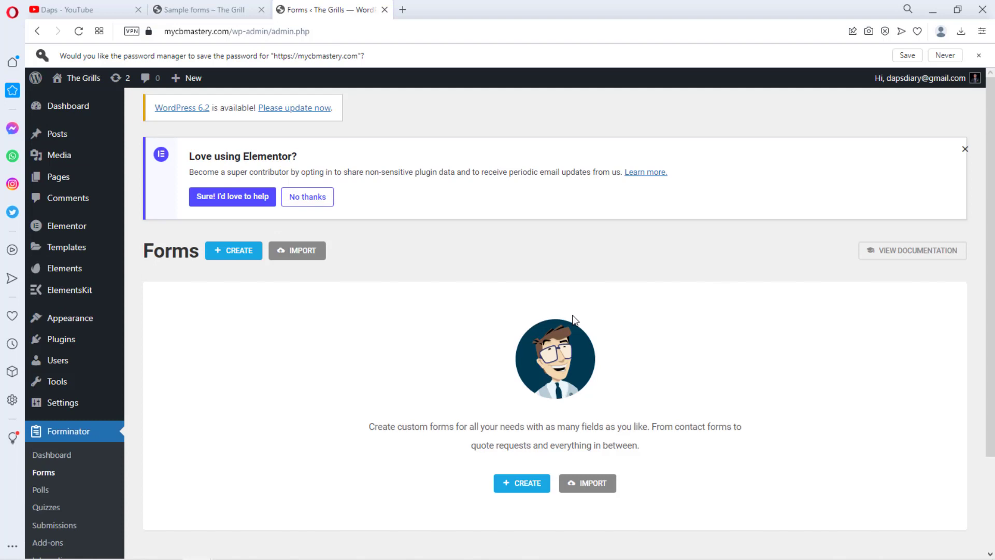
Step: Create a new form from the Login template with the name User Login
scroll(574, 320, down, 2)
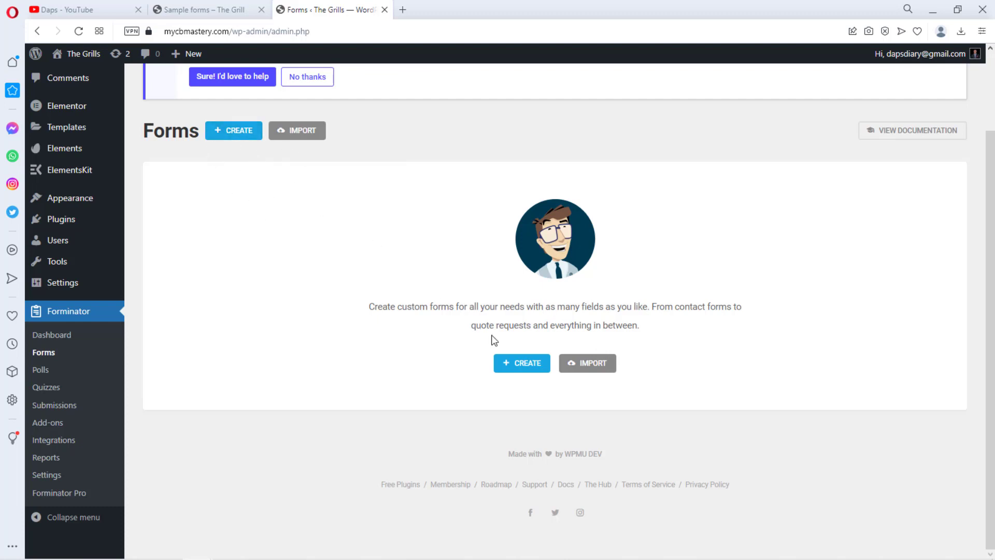
click(232, 133)
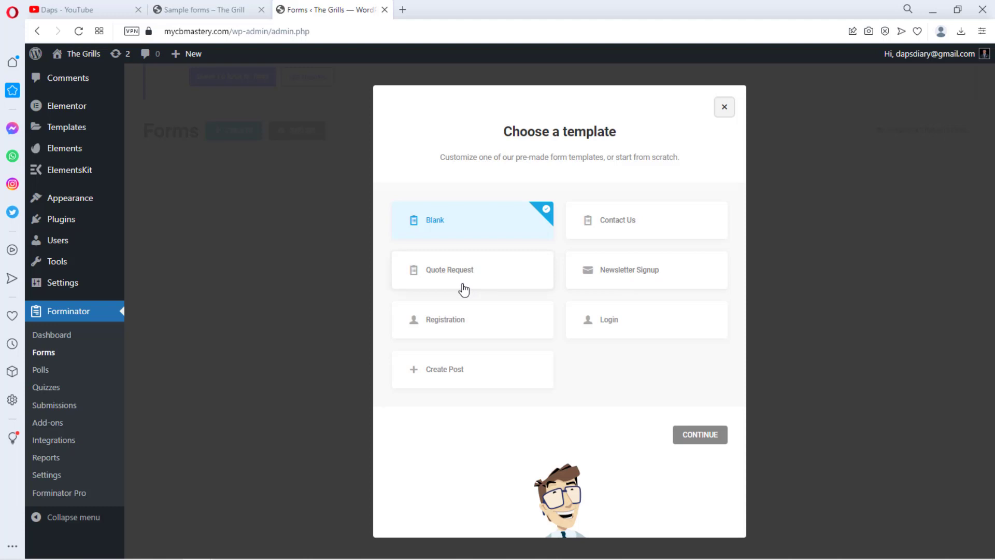
click(642, 327)
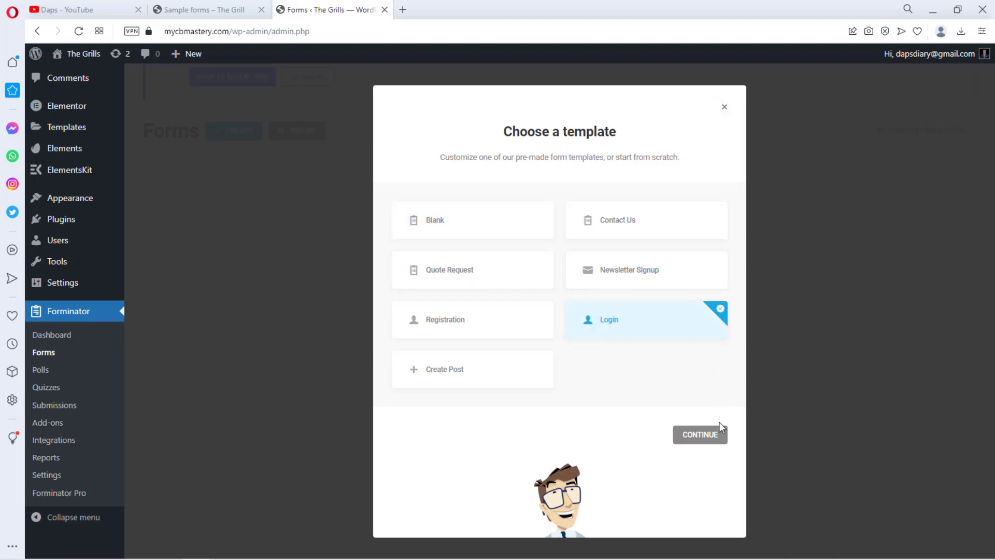
click(711, 439)
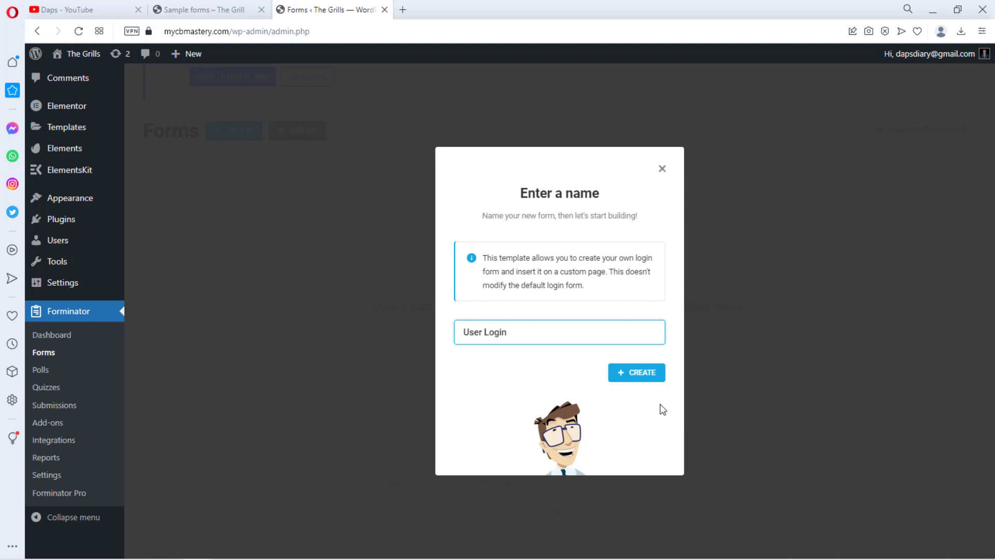
click(643, 374)
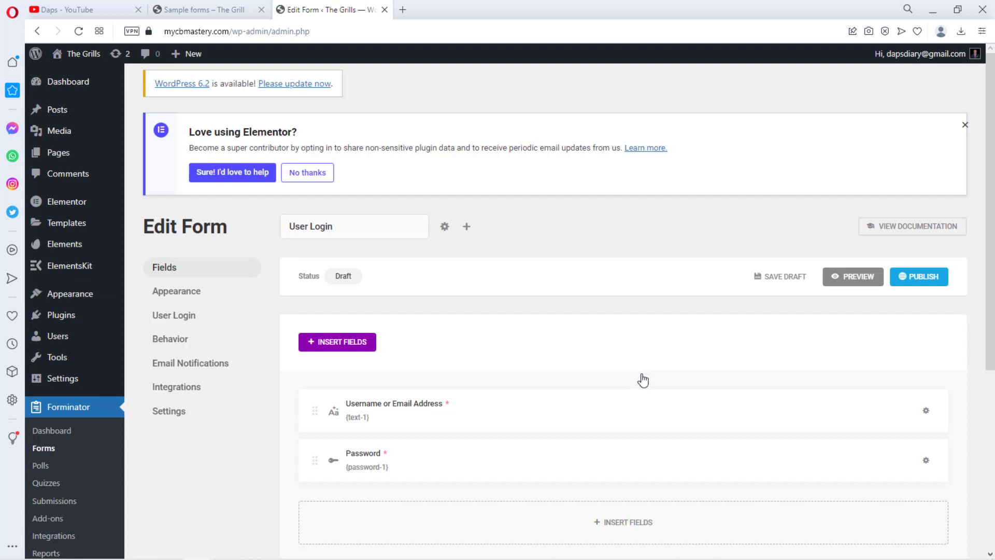
Step: Preview the User Login form, check its username and password fields, and close the preview
scroll(643, 380, down, 1)
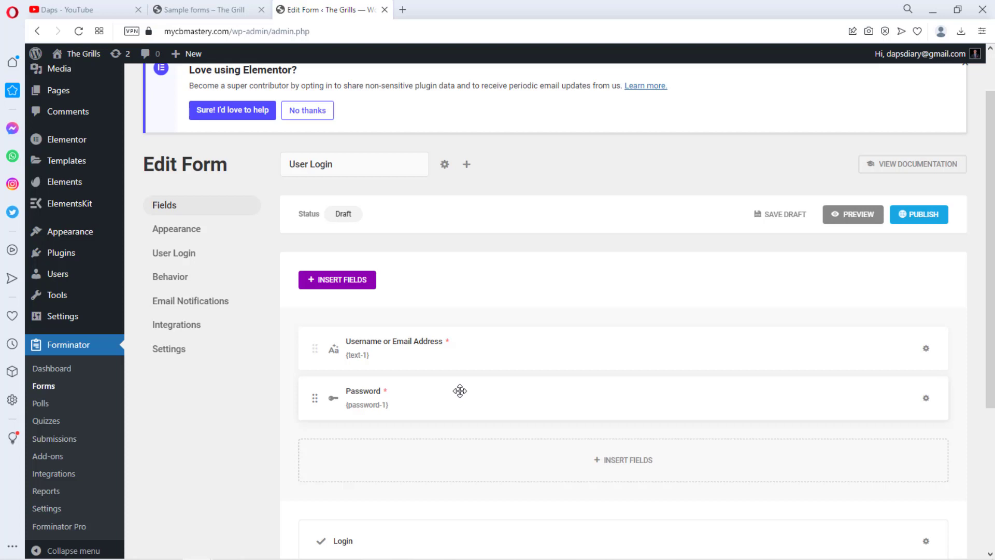
click(851, 218)
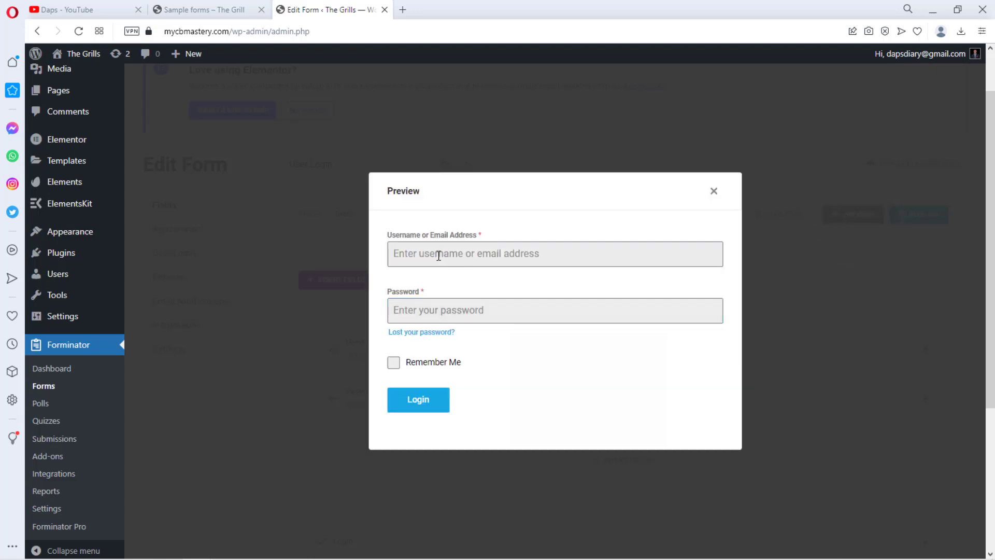
click(436, 319)
click(715, 191)
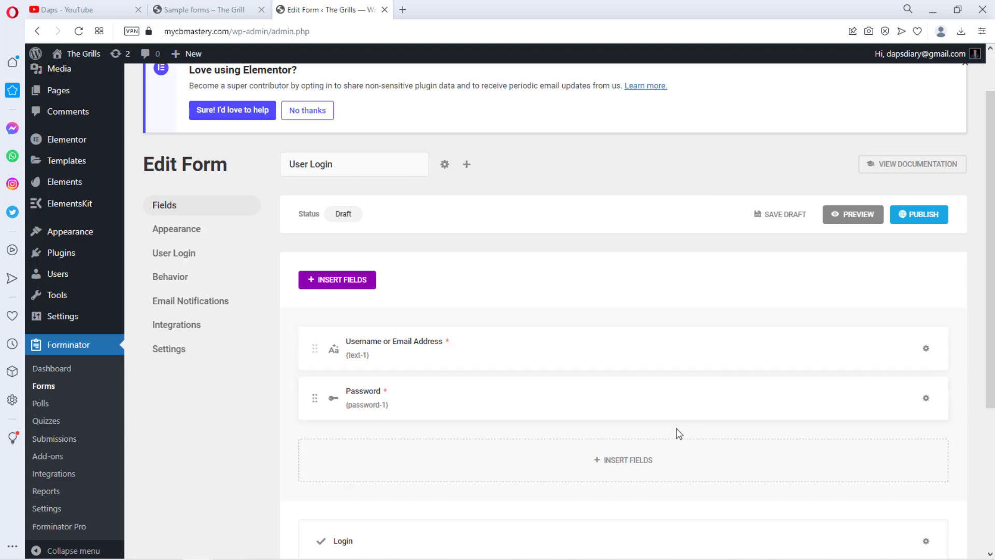
Step: Insert a Section field below the Password field of the User Login form
click(629, 467)
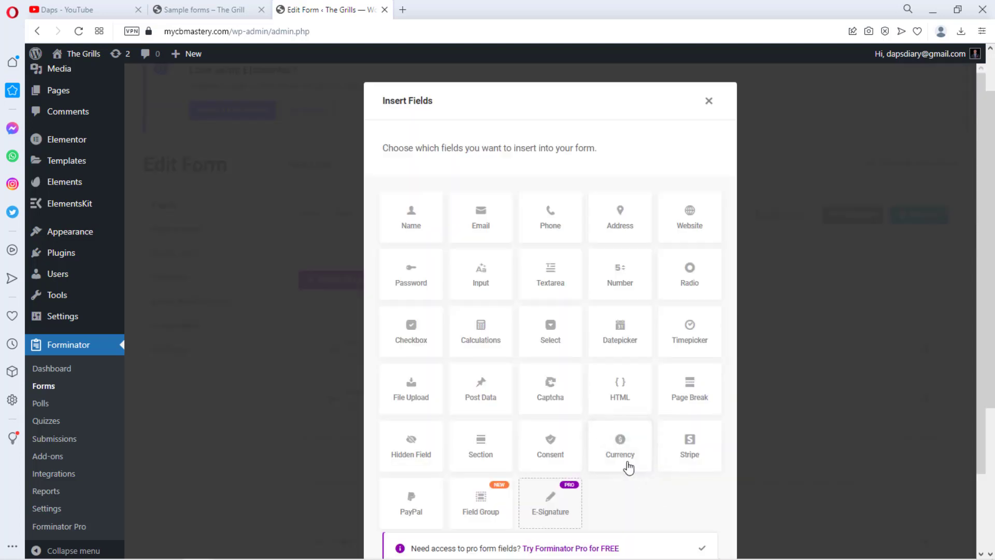
click(481, 455)
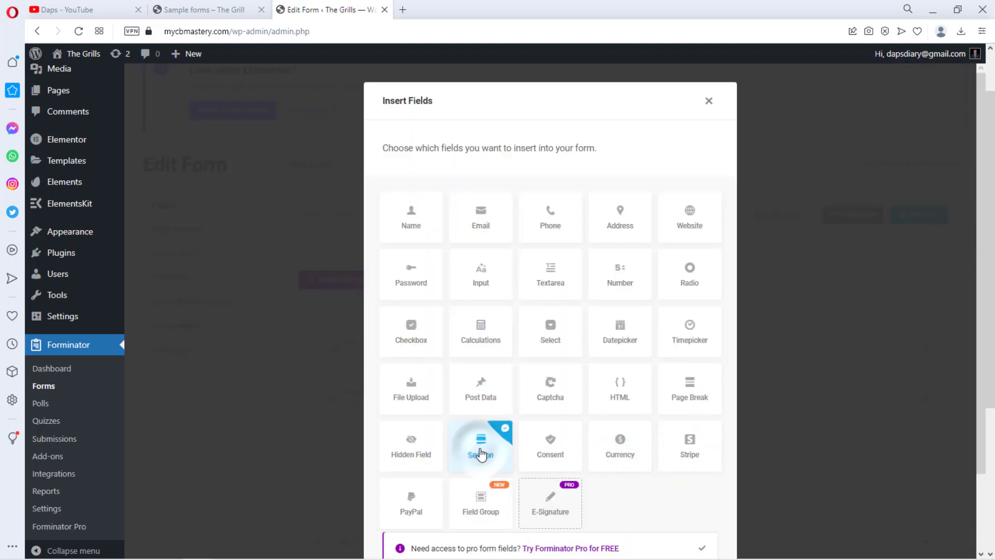
scroll(584, 449, down, 2)
click(681, 517)
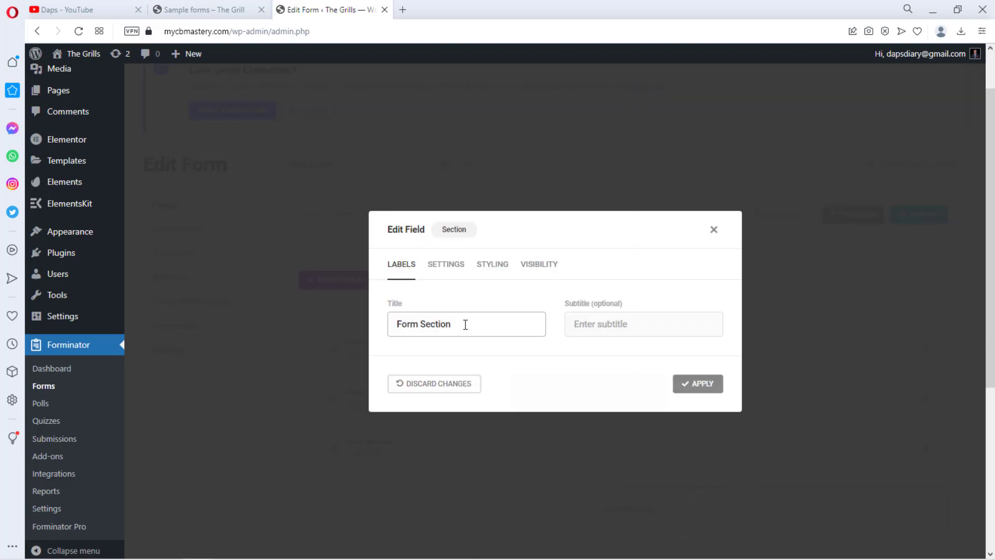
Step: Title the section "Login Here" with the subtitle "Kindly use the form below to access your members' area" and apply
drag(465, 325, 322, 325)
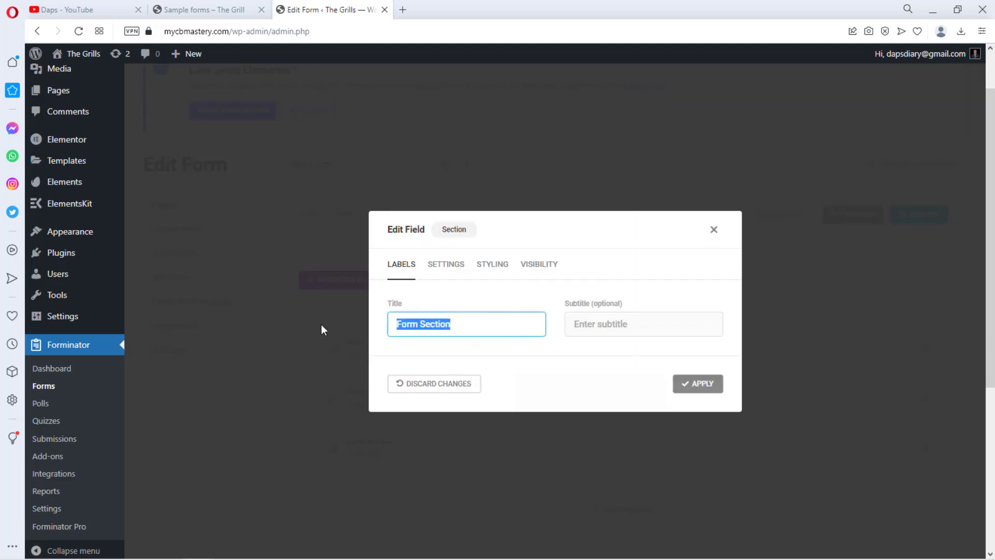
text(Login Here)
click(577, 323)
text(How to access your members' area)
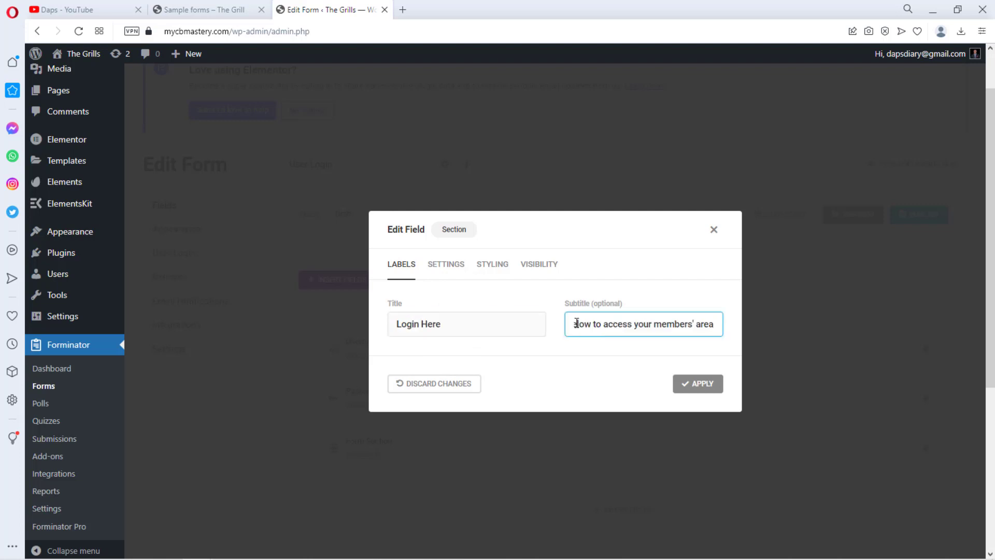
click(702, 384)
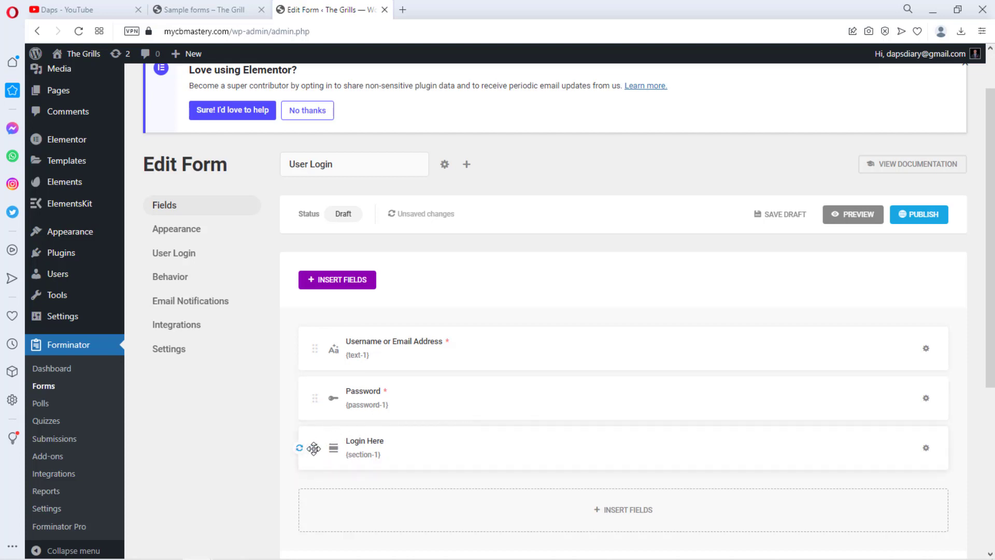
Step: Move the Login Here section into the same row before the Username or Email Address field and preview the form
drag(332, 442, 339, 358)
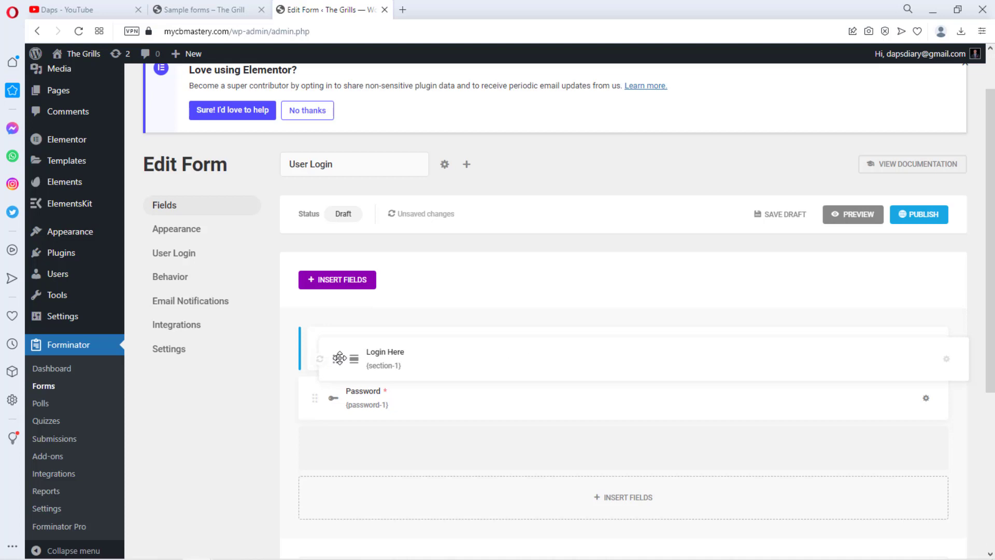
drag(340, 357, 340, 357)
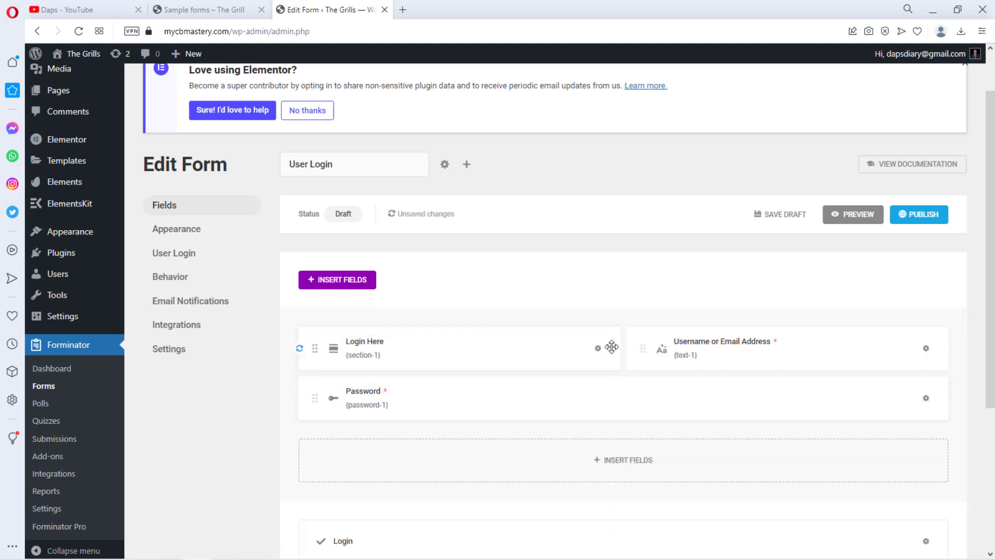
click(850, 217)
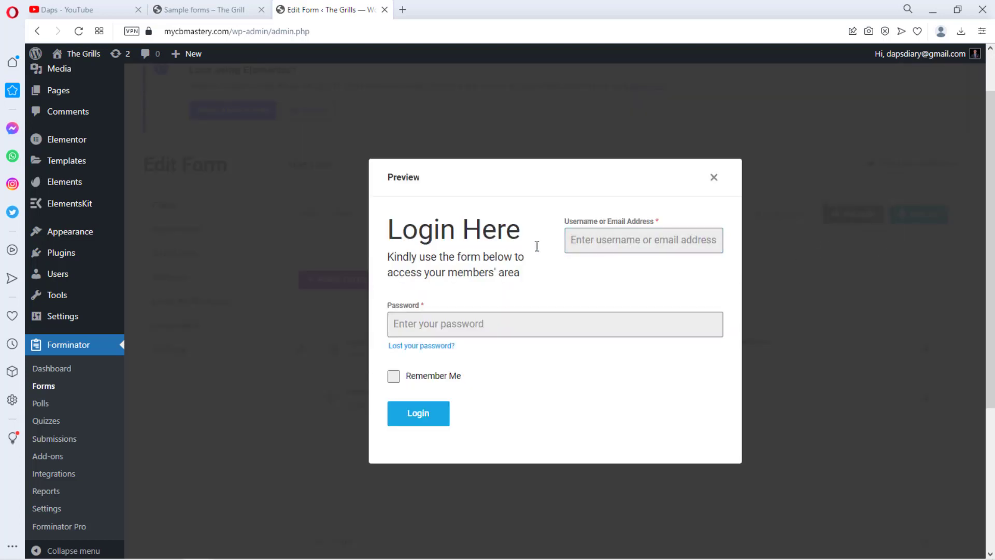
click(713, 178)
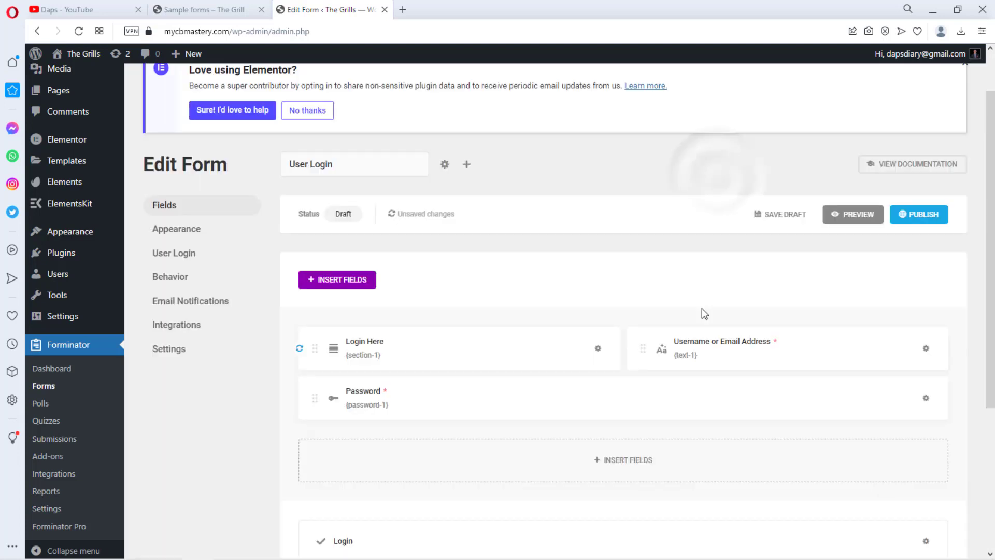
Step: Place the Login Here section in its own full-width row above the Username or Email Address field and preview the form
drag(311, 347, 500, 332)
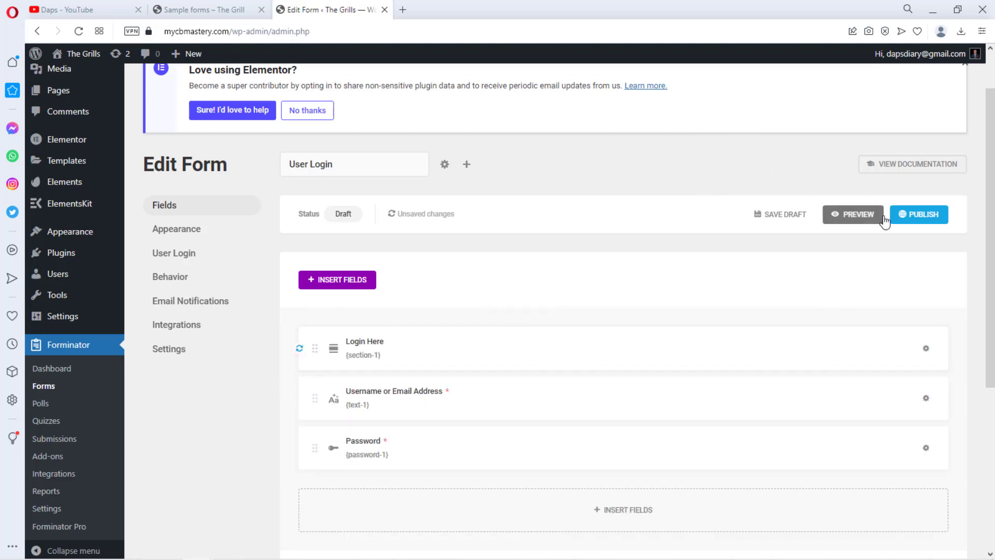
click(855, 220)
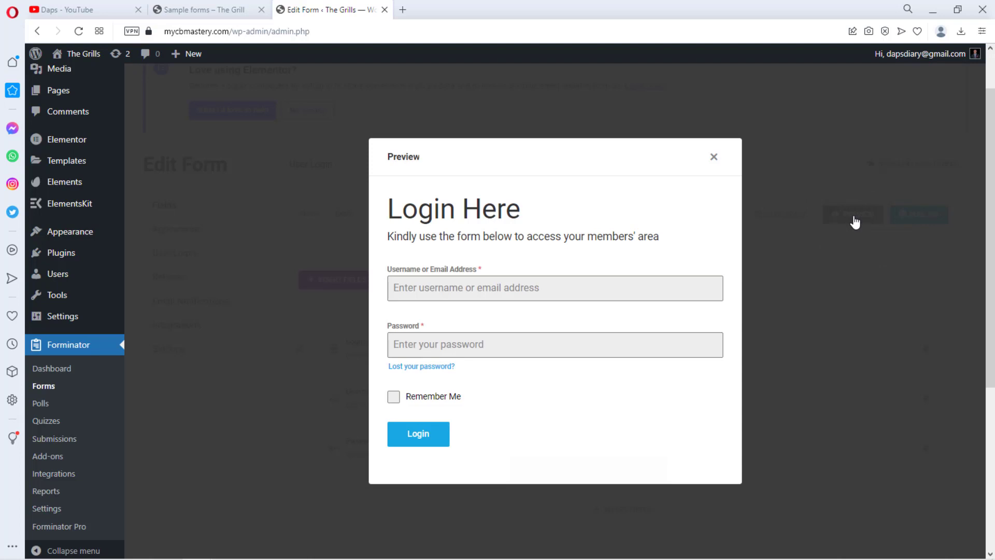
click(714, 157)
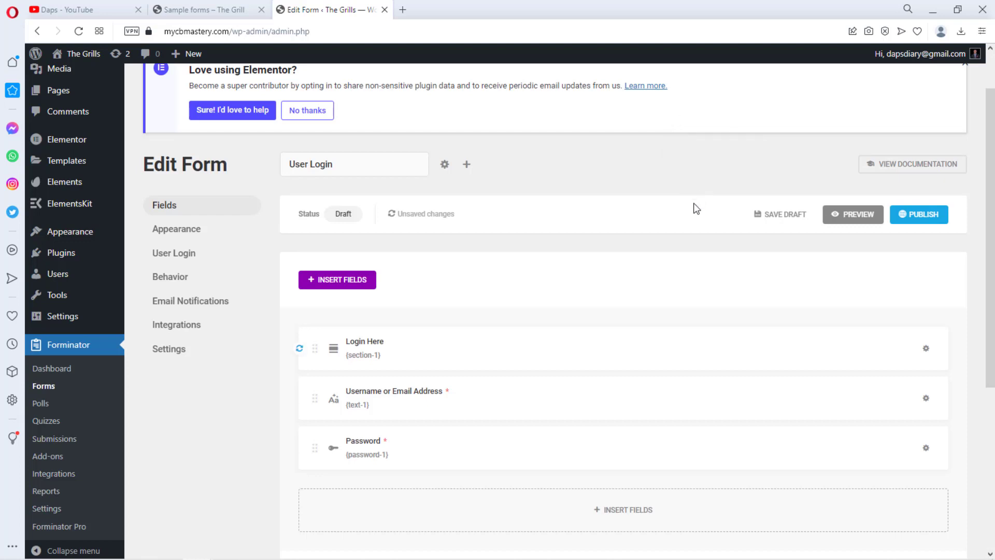
Step: In the form's appearance settings, try the Flat design style and switch to Bold
click(185, 230)
scroll(426, 354, down, 2)
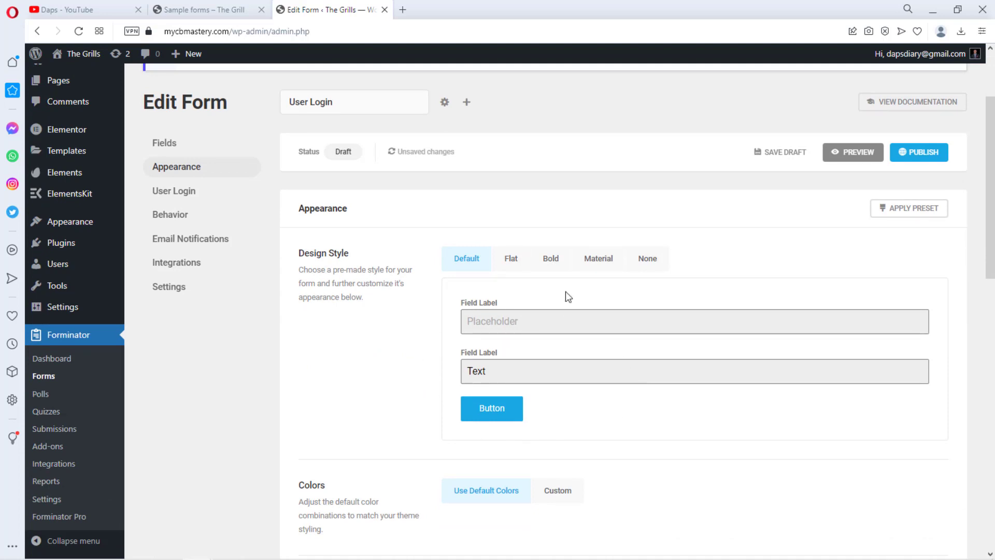
click(511, 259)
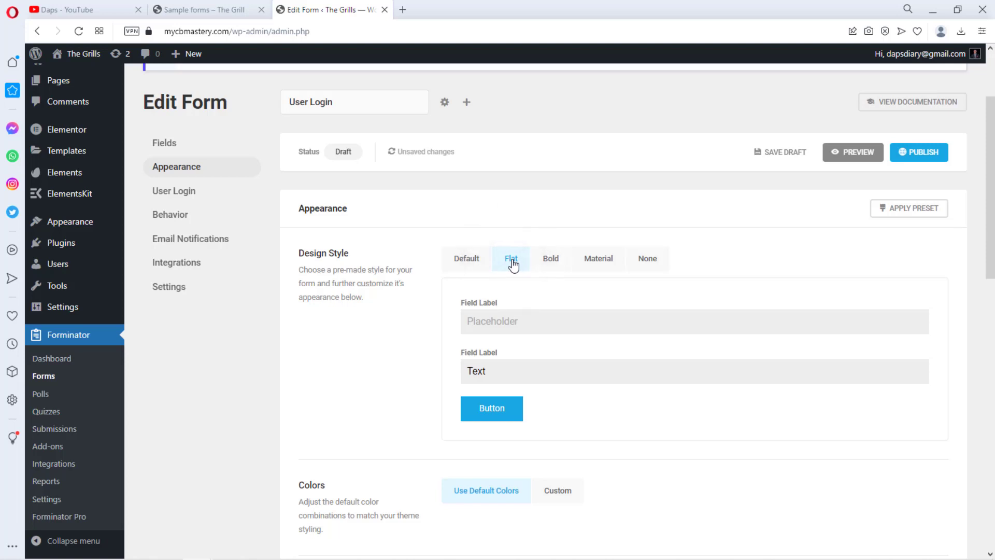
click(550, 263)
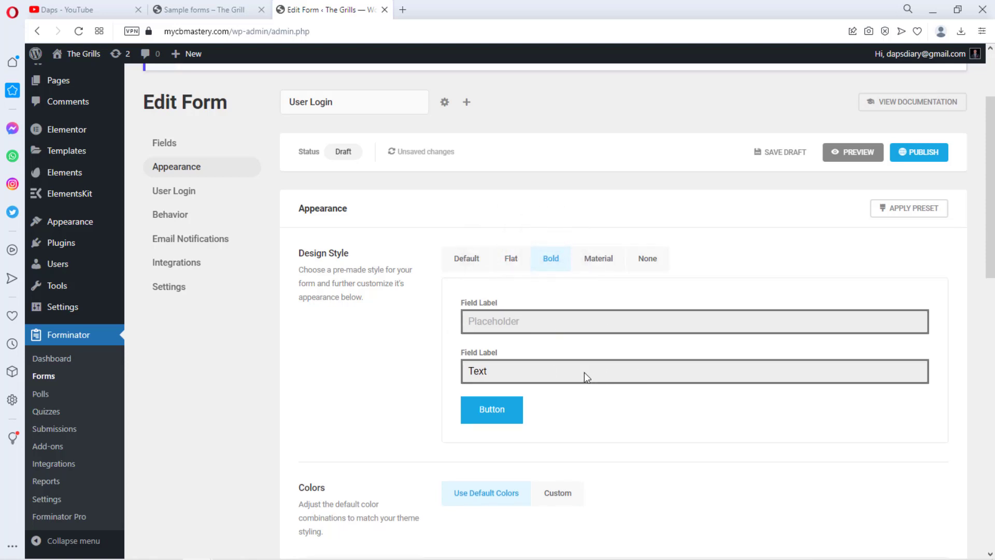
Step: Set the form's design style to Material and switch its colors from the defaults to Custom
click(598, 263)
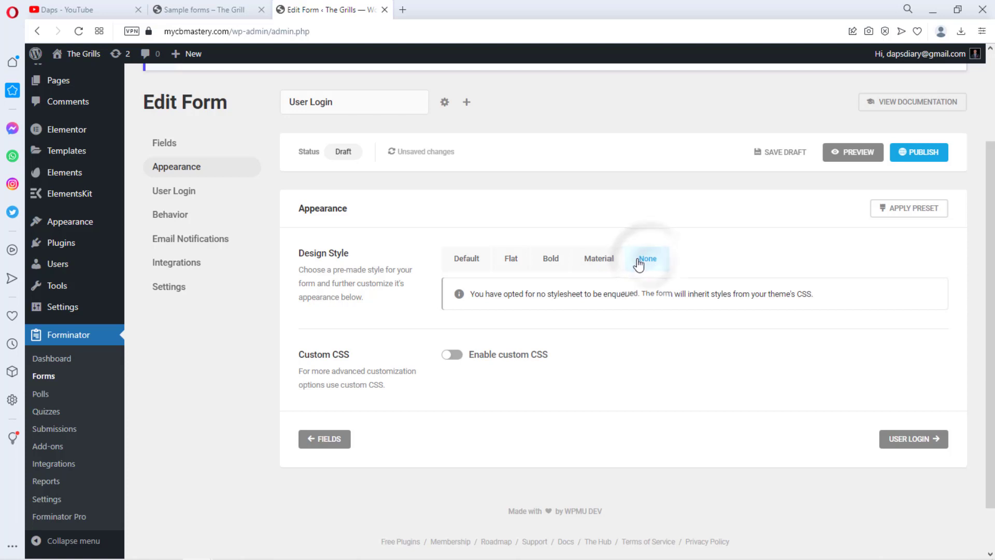
click(596, 259)
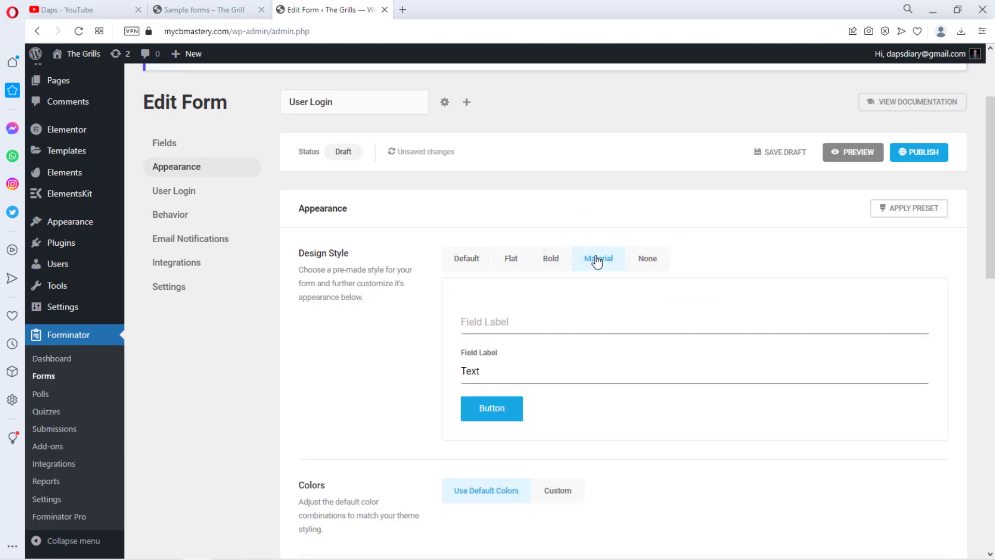
scroll(394, 319, down, 3)
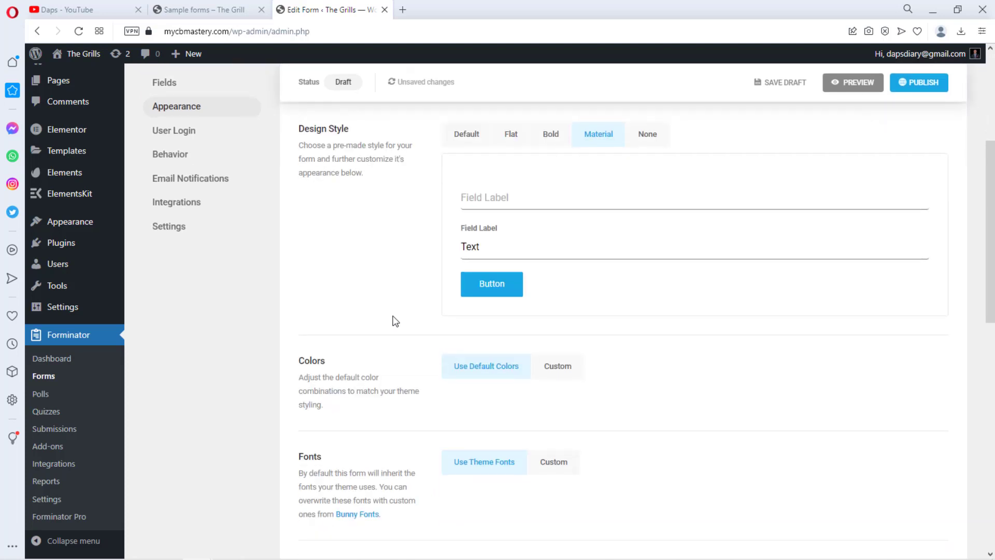
scroll(396, 321, down, 1)
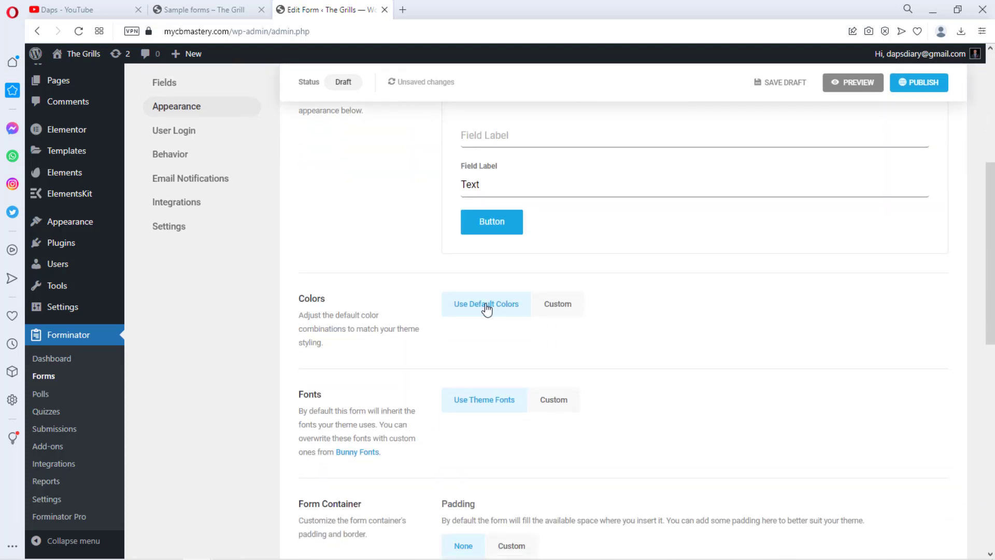
click(558, 306)
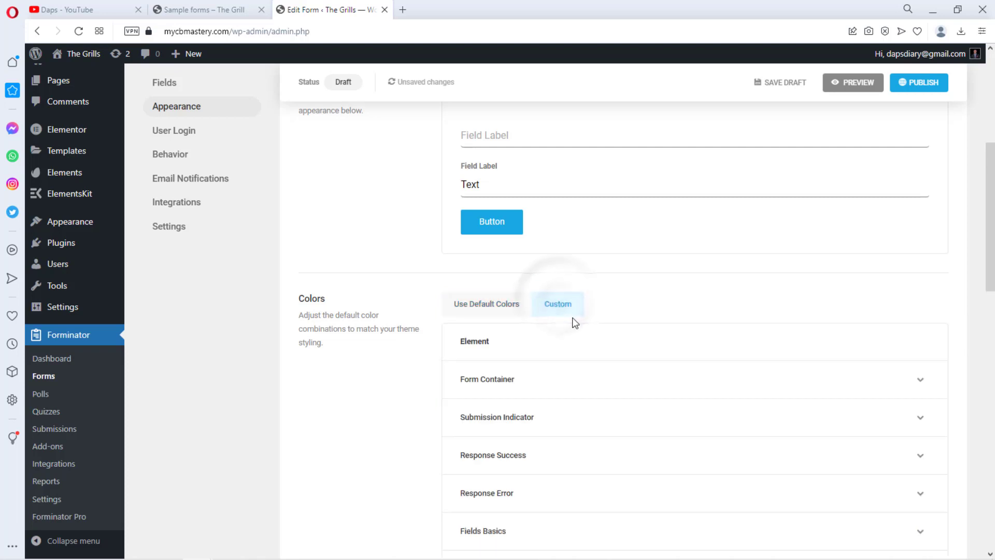
scroll(556, 344, down, 2)
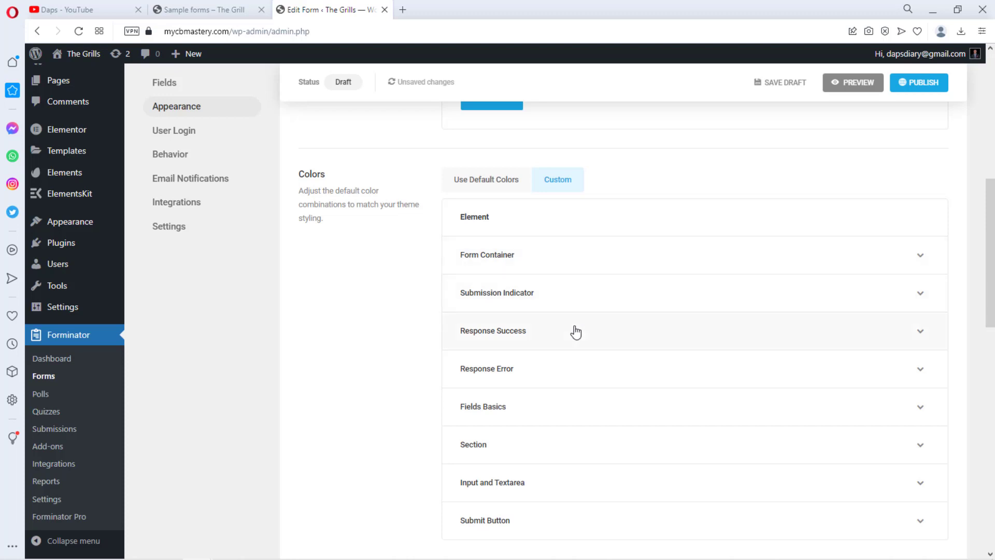
click(608, 190)
Step: Review the font, form container, field container and custom CSS options in the appearance settings
scroll(435, 305, down, 8)
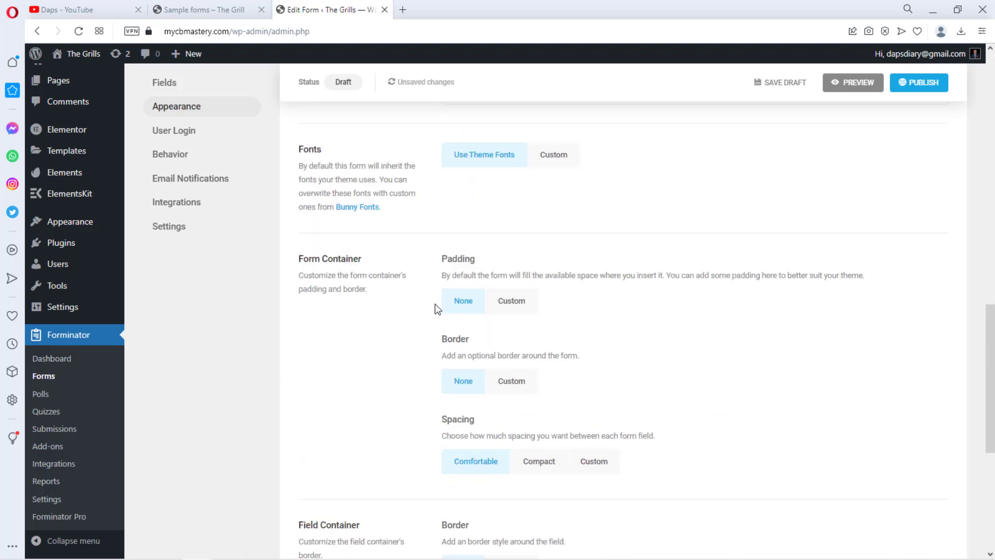
scroll(434, 303, up, 1)
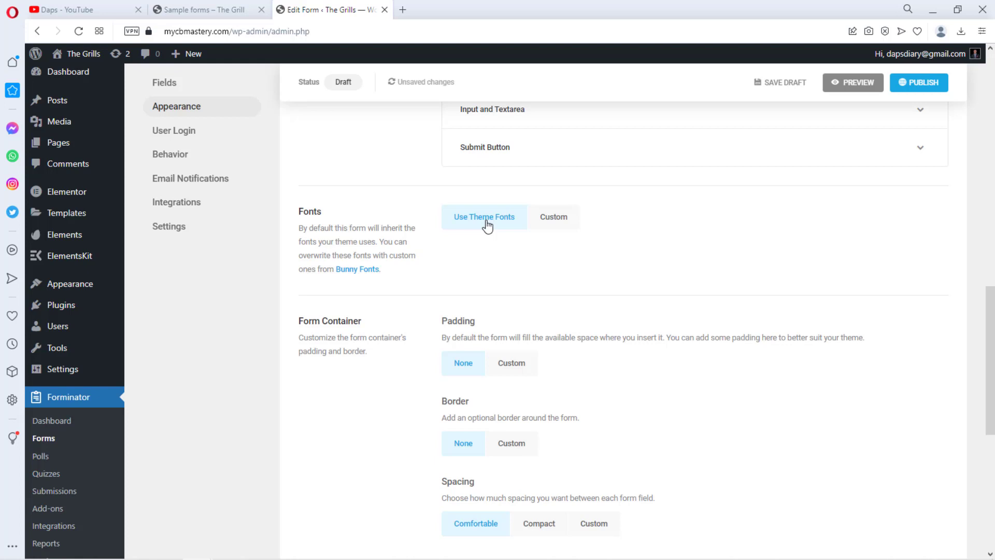
scroll(487, 224, down, 1)
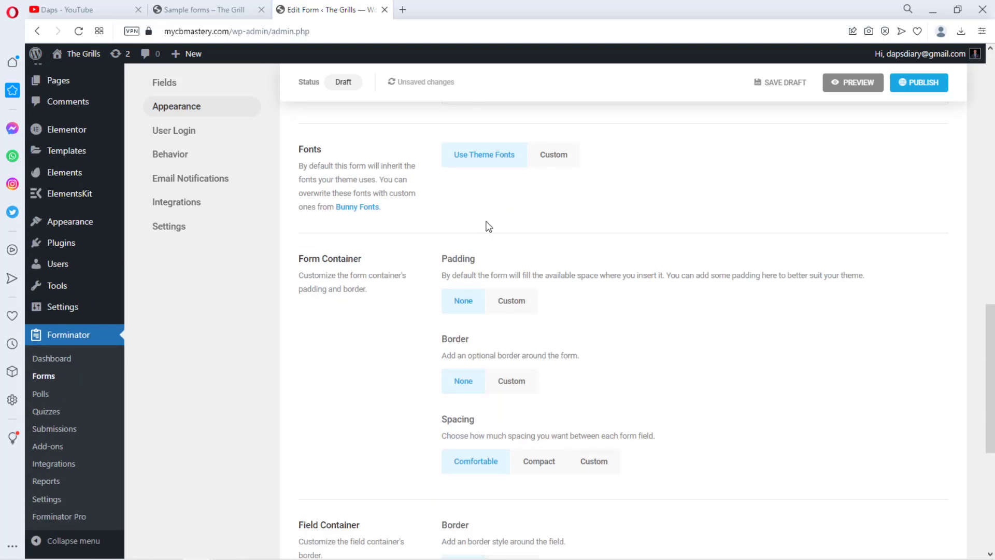
scroll(505, 247, down, 3)
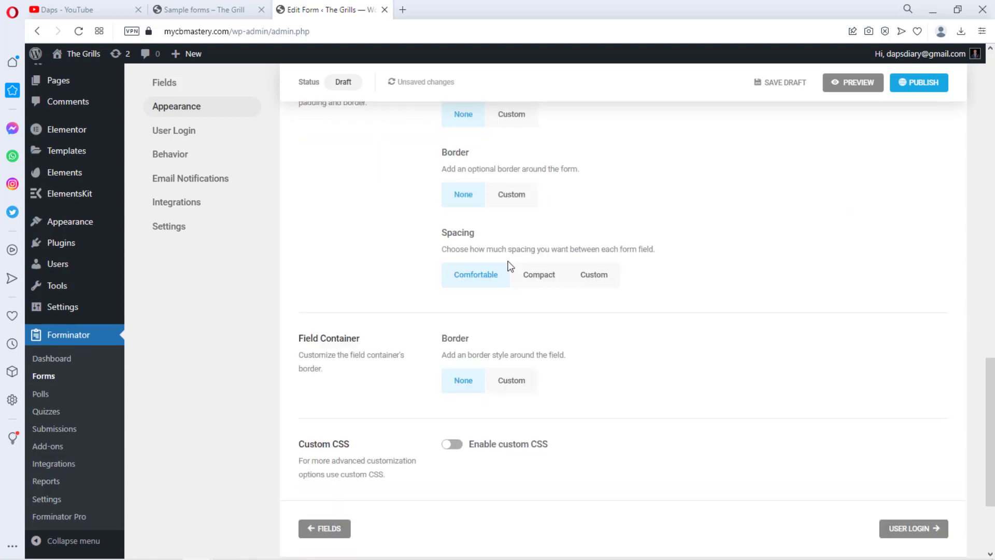
Step: In the User Login settings, try hiding the Remember Me field and switch it back to Show
scroll(570, 299, up, 10)
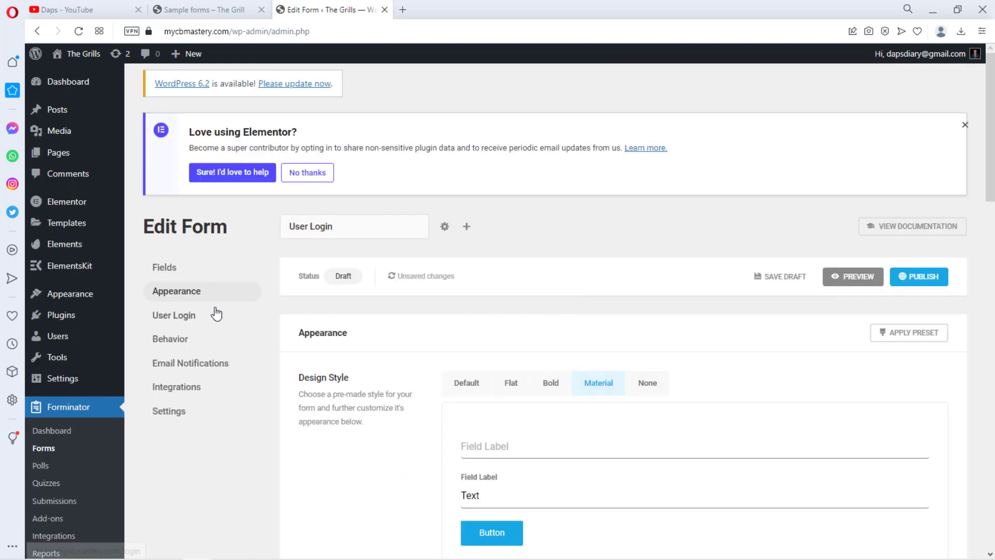
click(165, 321)
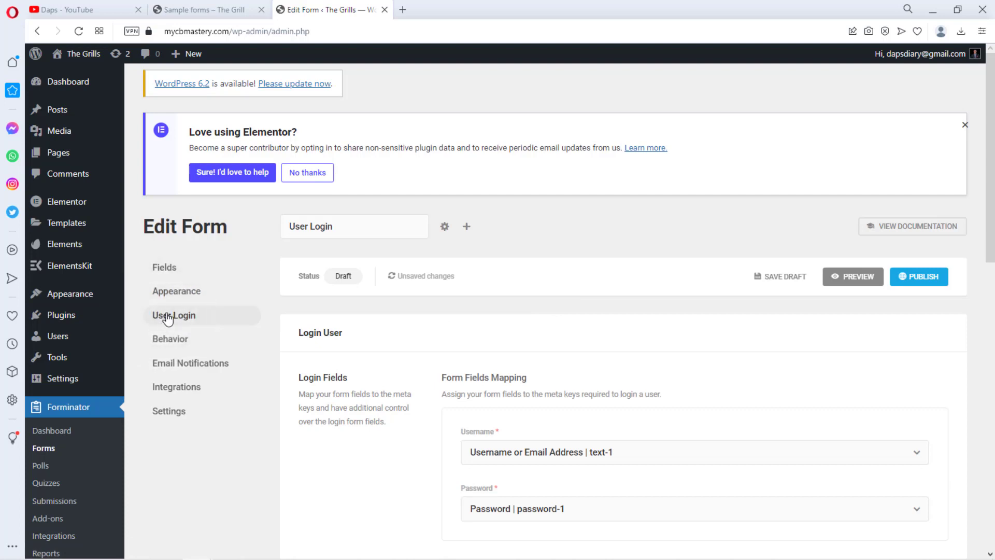
scroll(534, 307, down, 2)
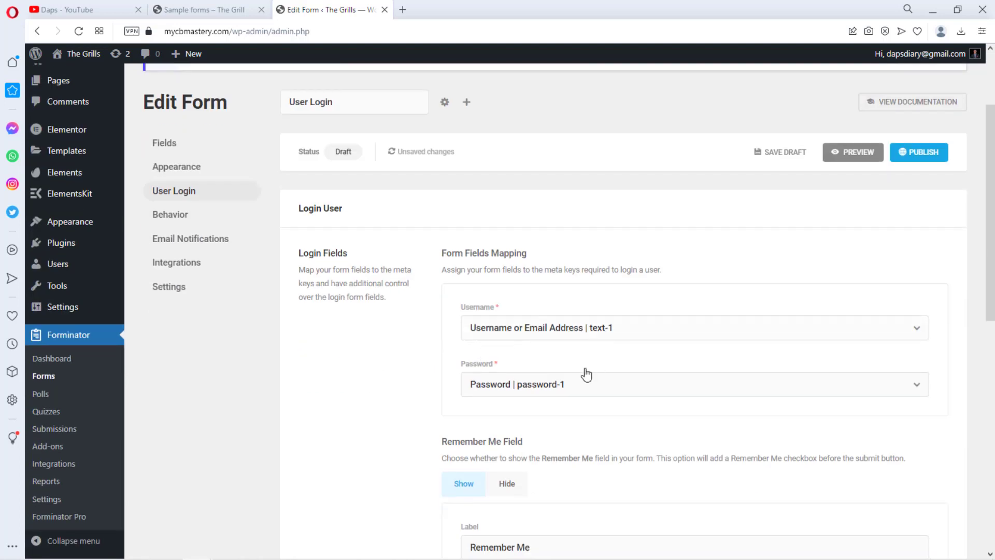
scroll(629, 382, down, 3)
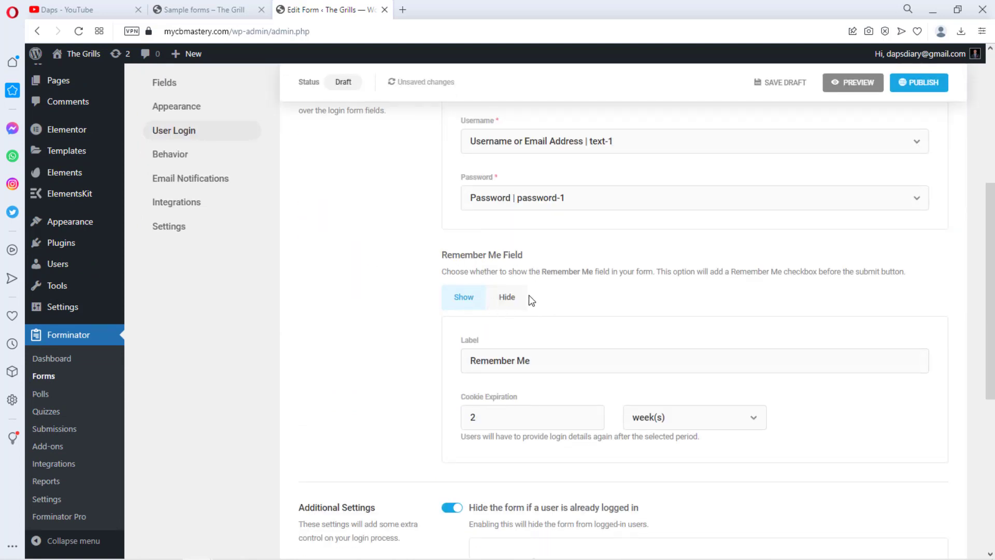
click(506, 298)
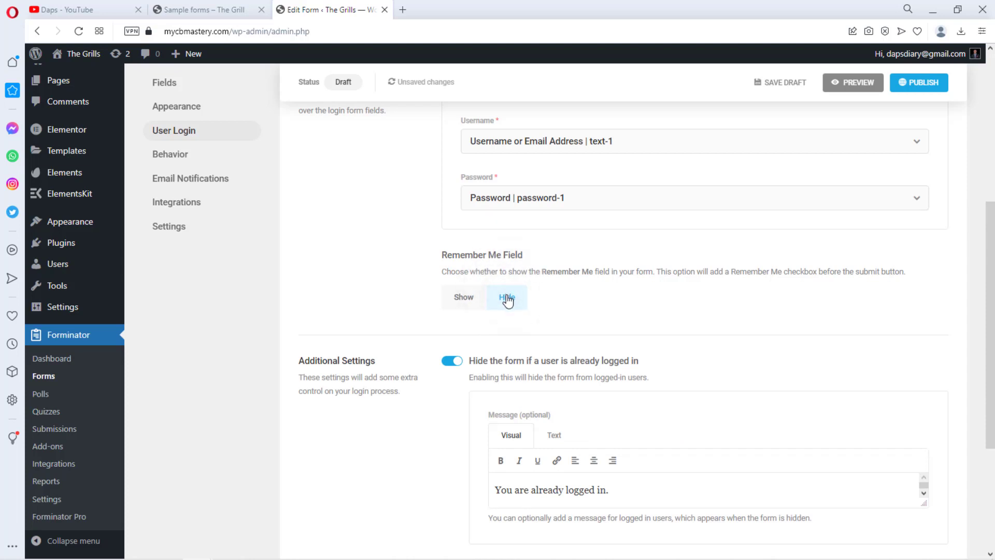
click(463, 300)
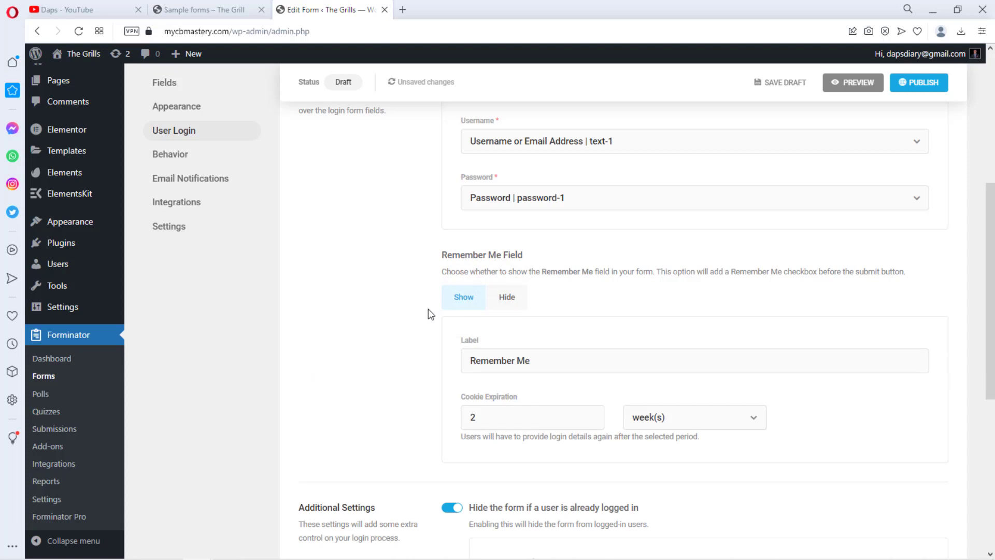
Step: Try disabling the option that hides the form if a user is already logged in, and enable it again
scroll(428, 309, down, 4)
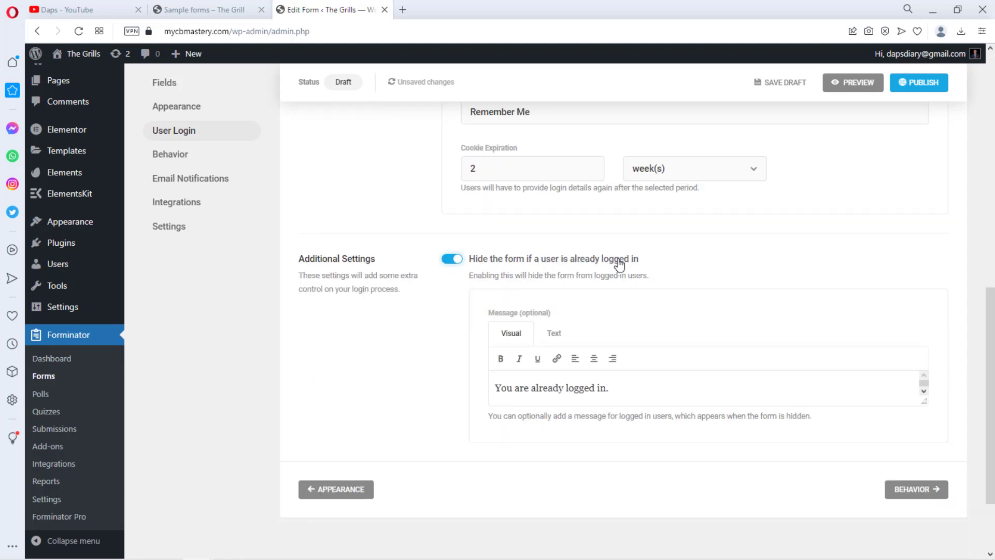
scroll(624, 275, down, 1)
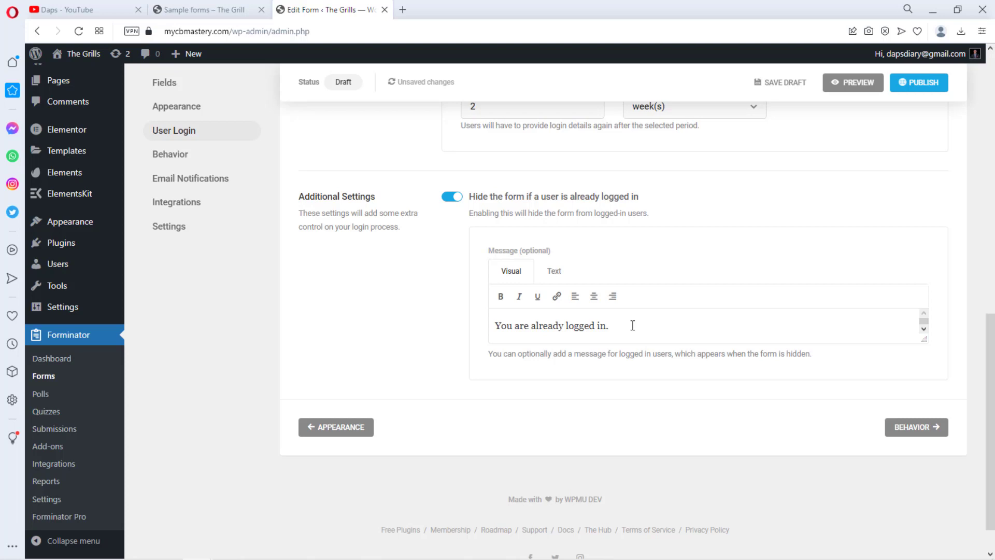
click(449, 196)
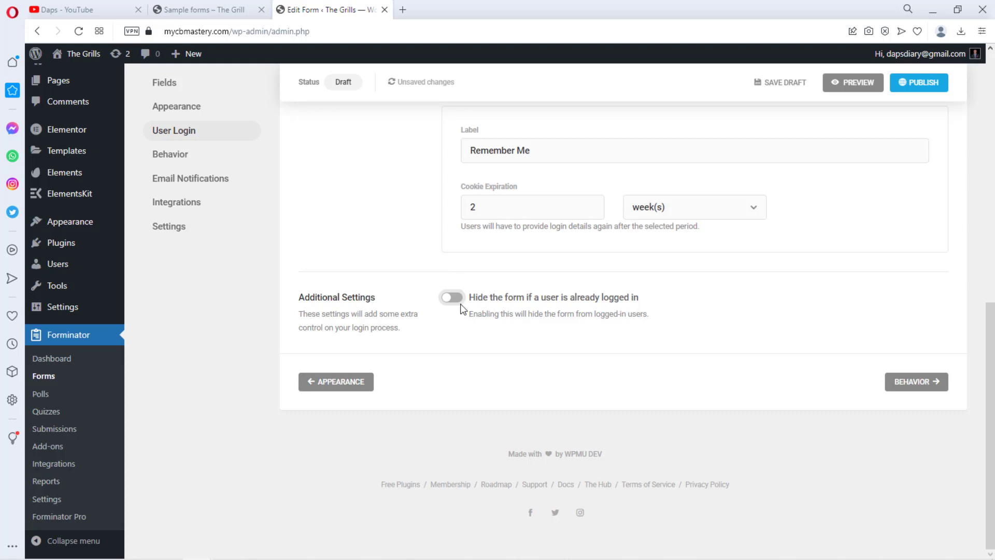
click(451, 298)
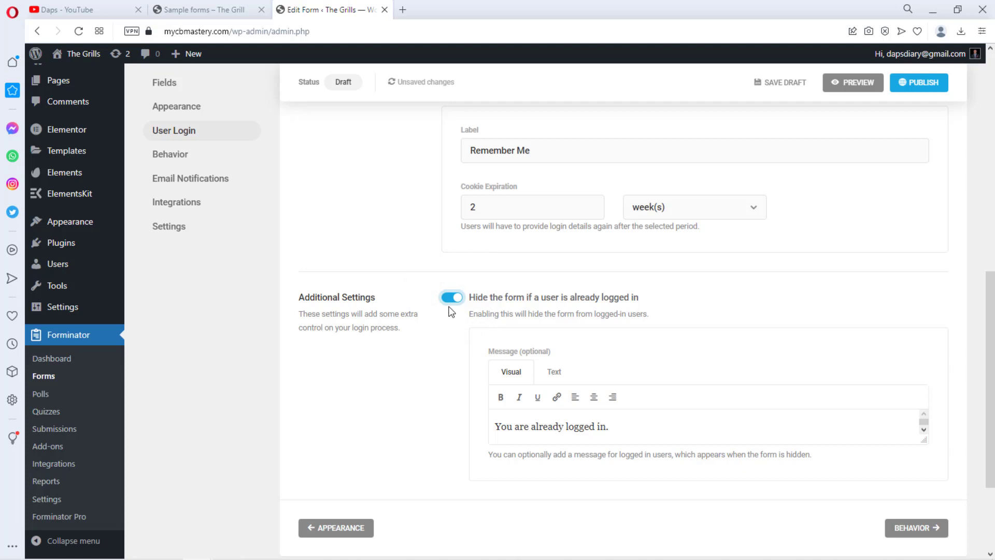
Step: Examine the after-submission redirect in the form's behavior settings and close it without changes
click(162, 157)
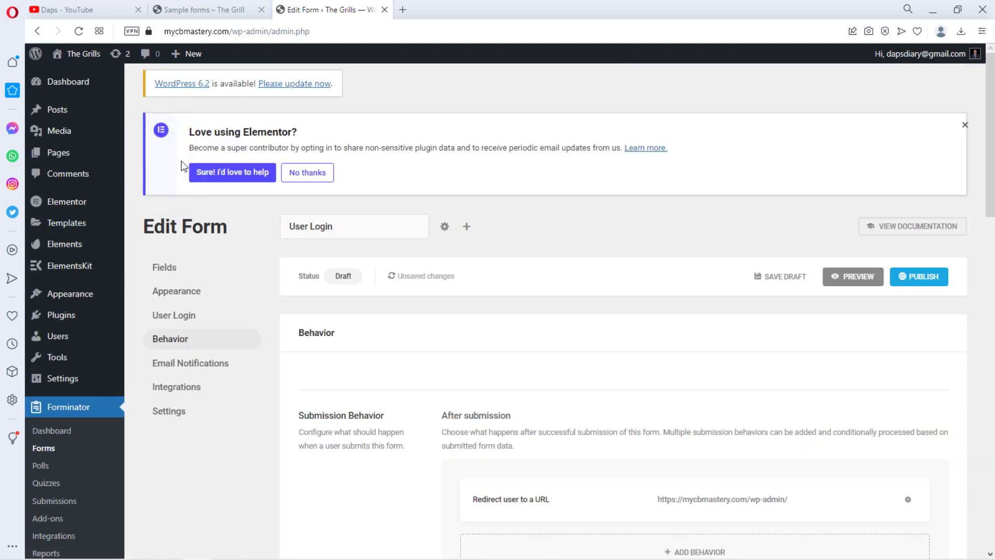
scroll(545, 246, down, 2)
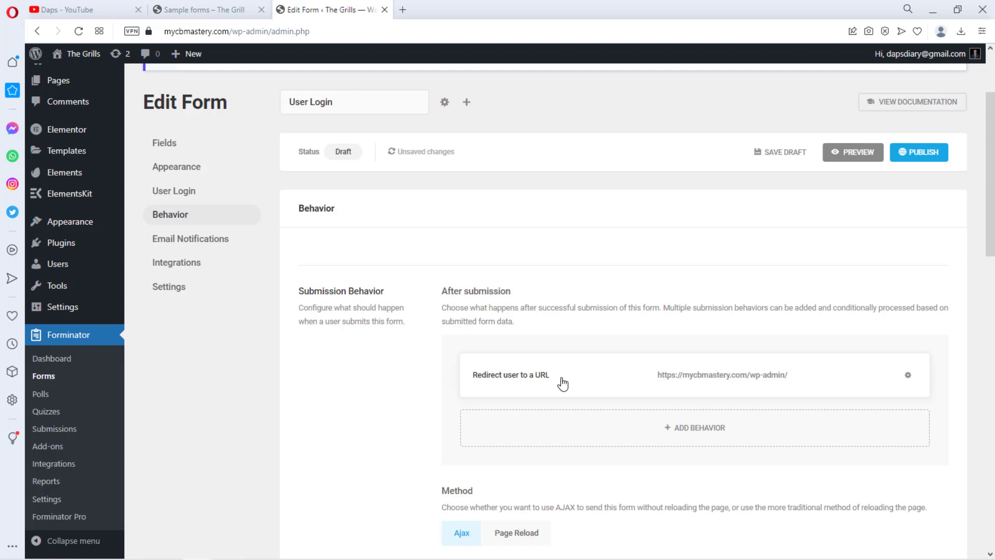
click(907, 379)
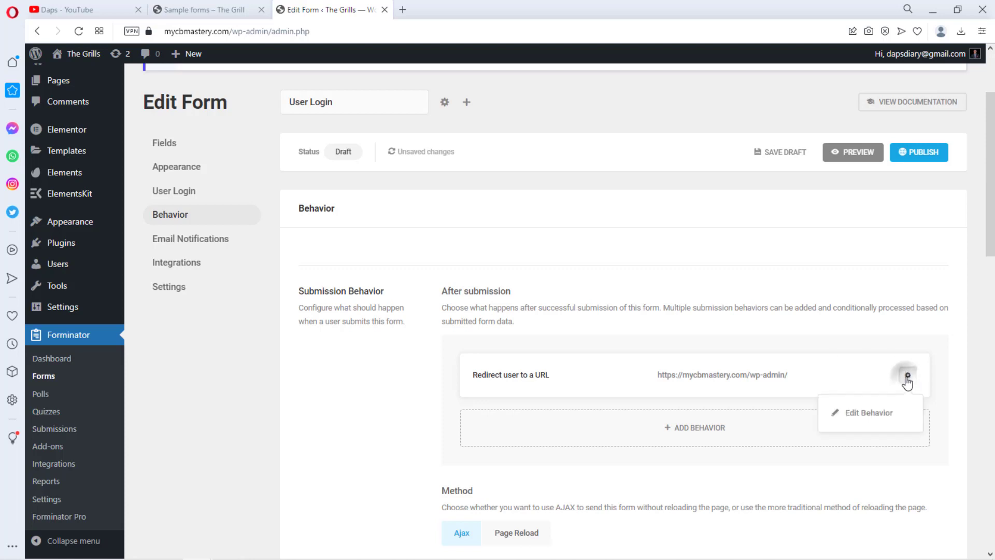
click(888, 415)
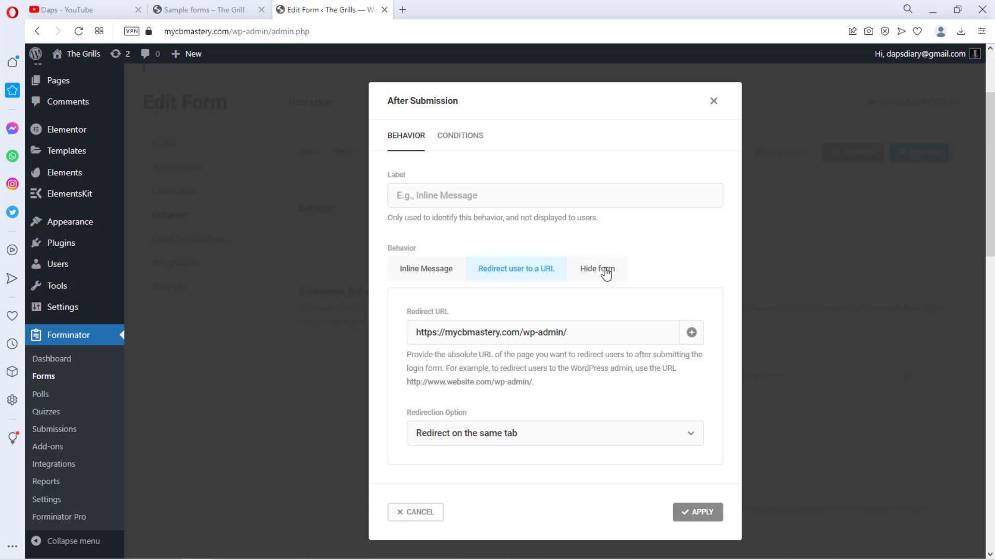
click(595, 334)
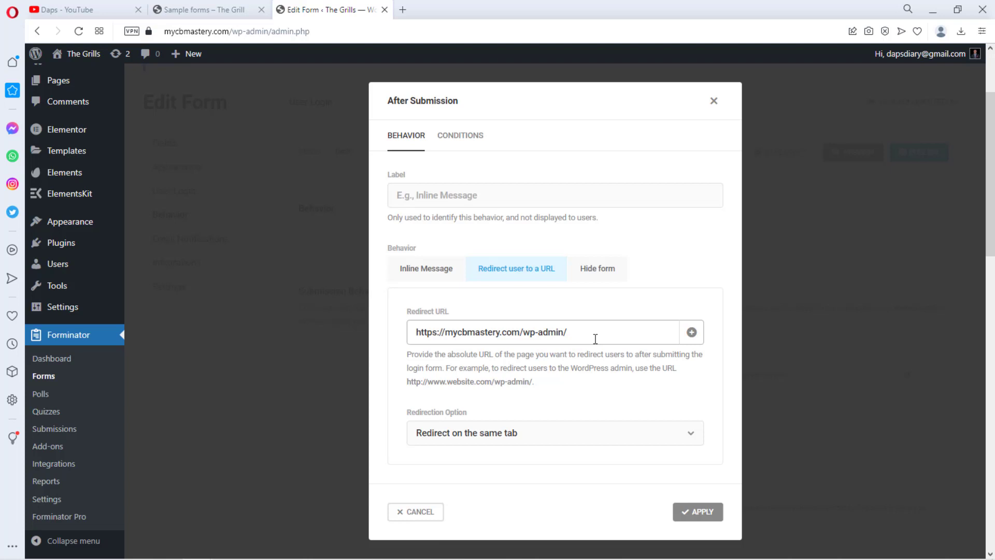
click(715, 102)
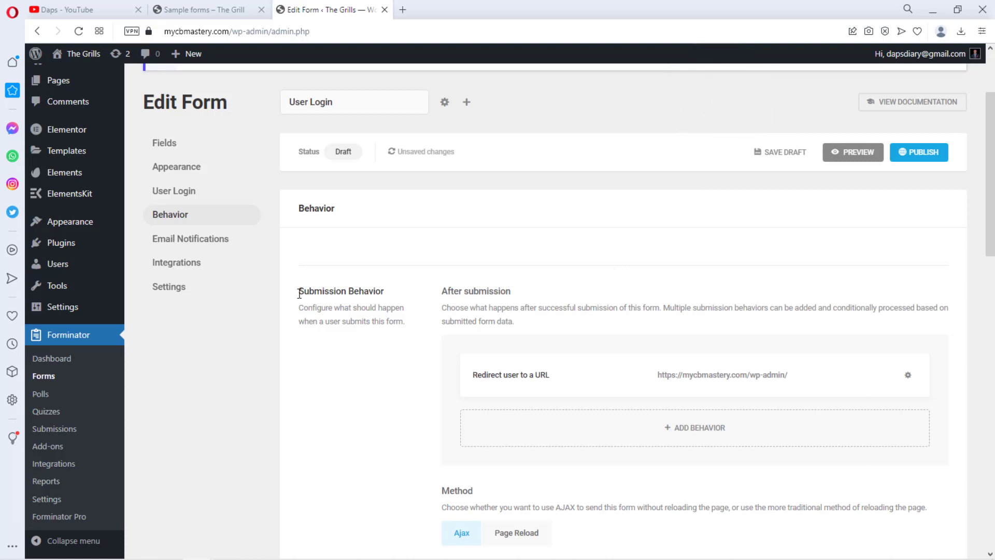
Step: Look through the form's email notification and integration settings
click(171, 239)
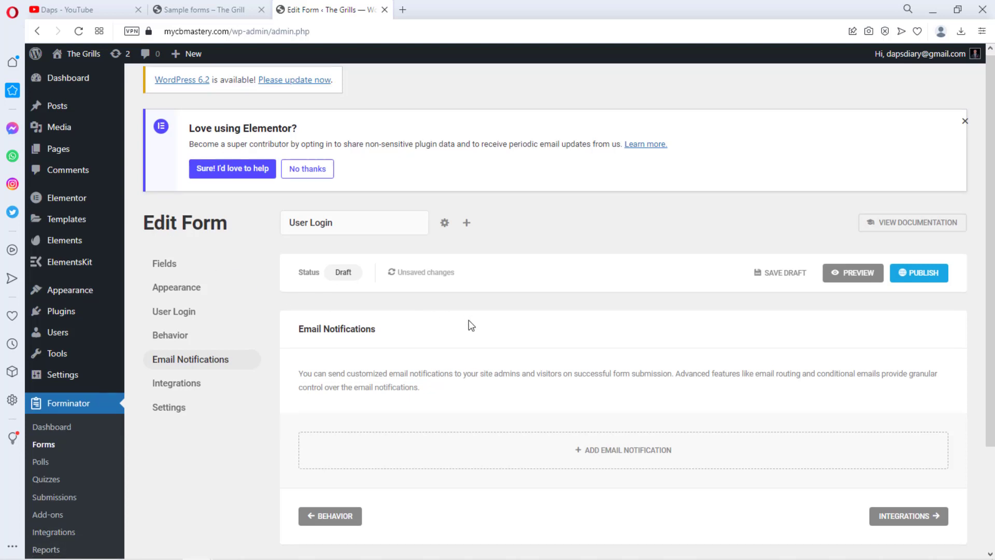
scroll(469, 319, down, 1)
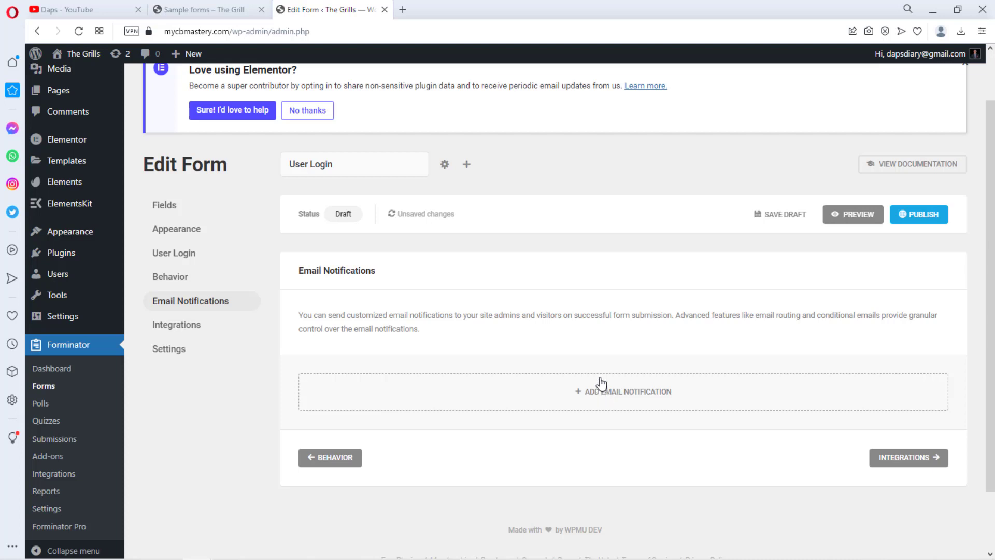
click(168, 327)
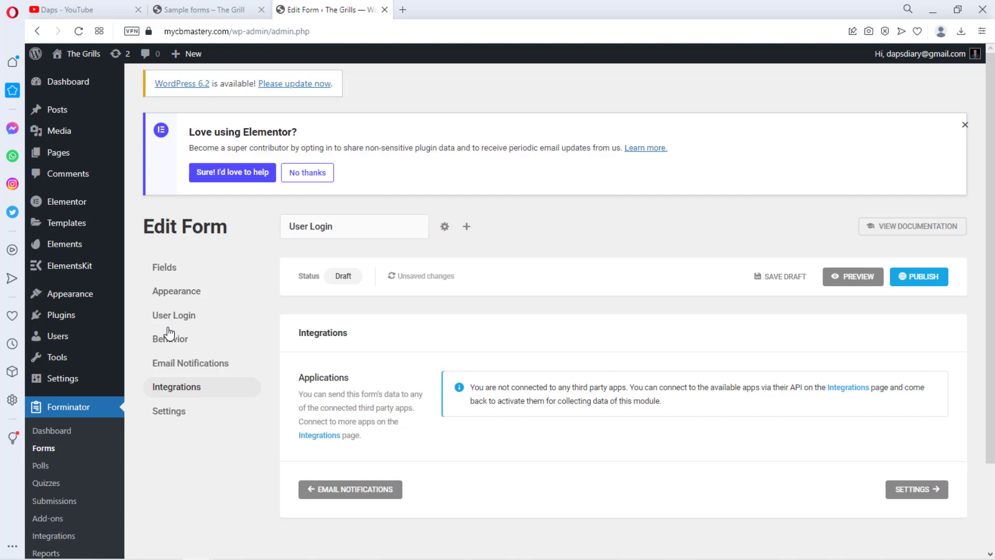
Step: Review the form's data storage, option value and privacy settings, and preview the login form
click(175, 418)
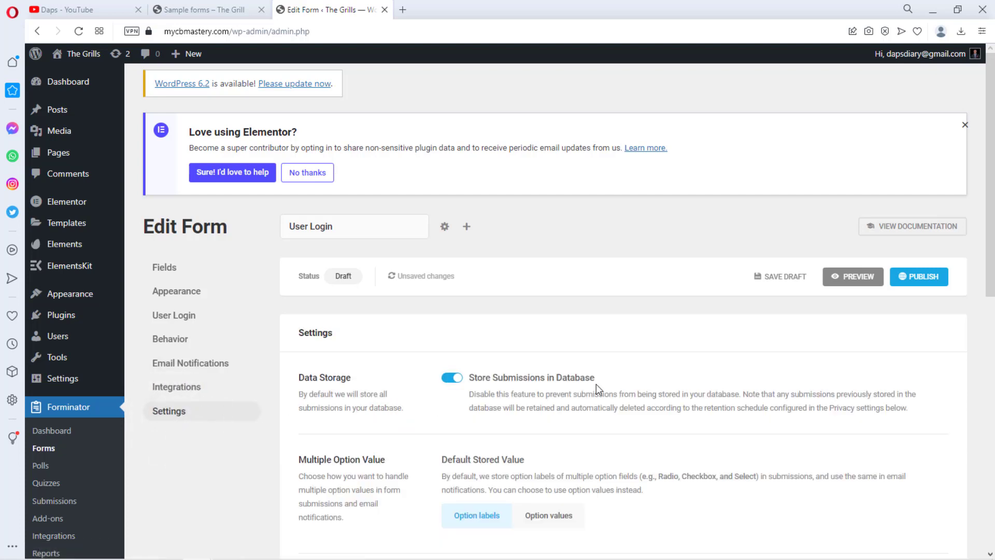
scroll(644, 375, down, 3)
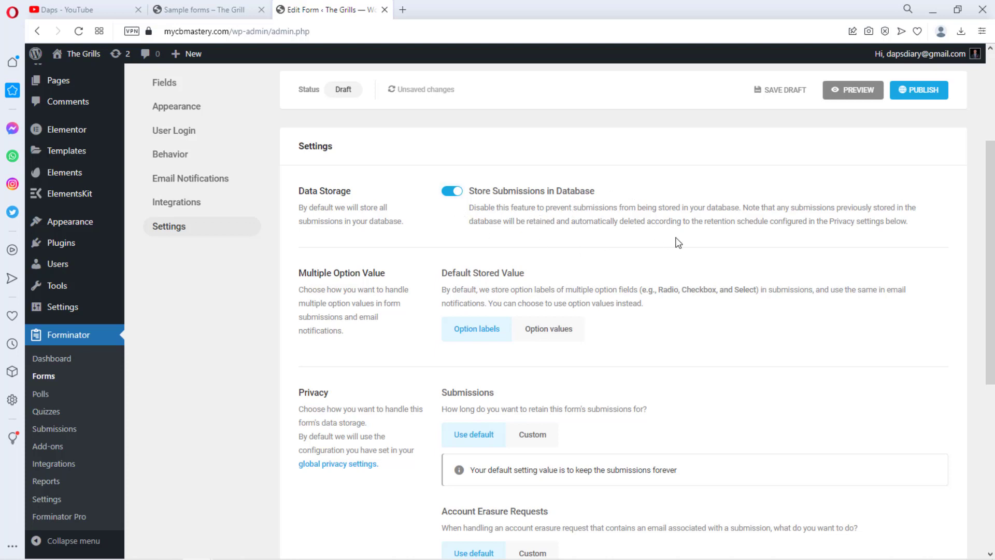
scroll(696, 242, down, 7)
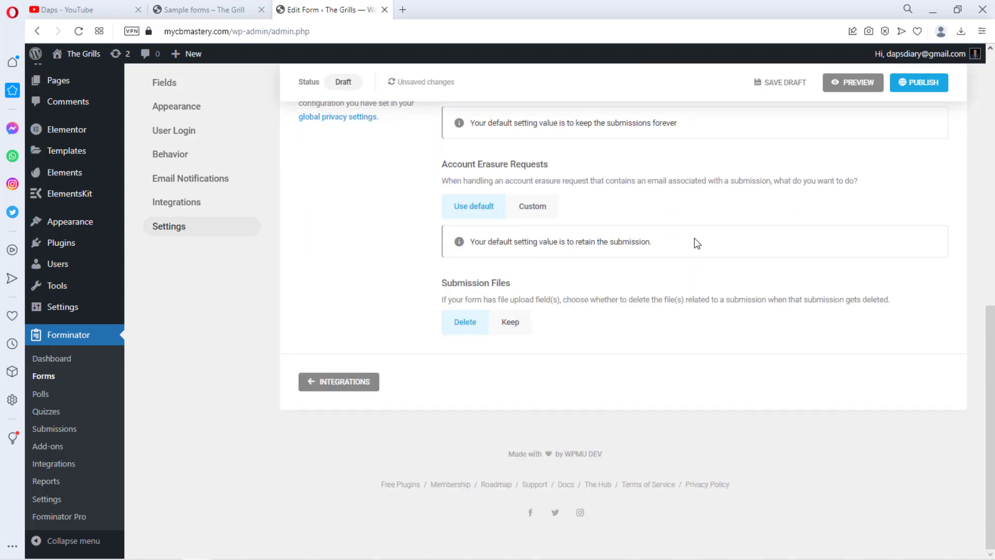
scroll(675, 252, up, 7)
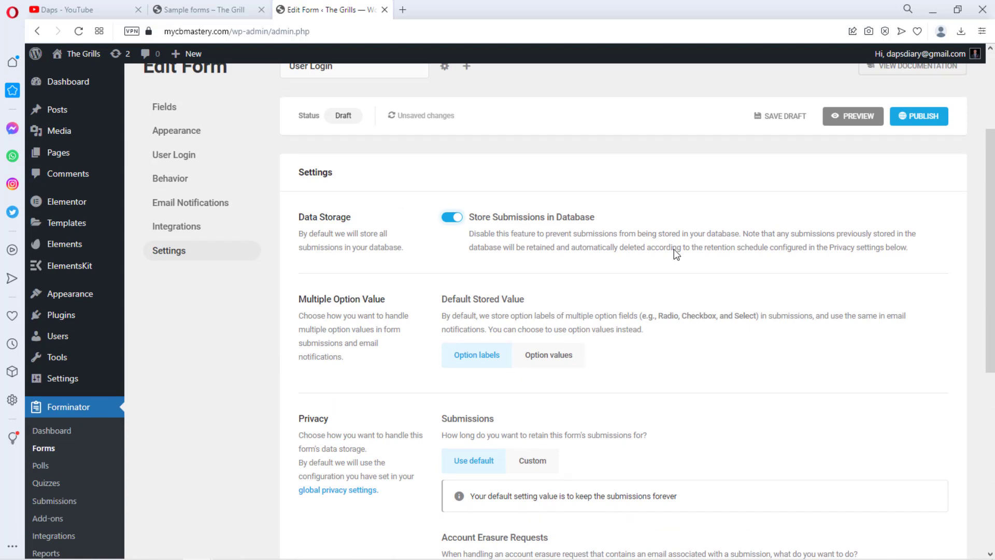
scroll(675, 252, up, 3)
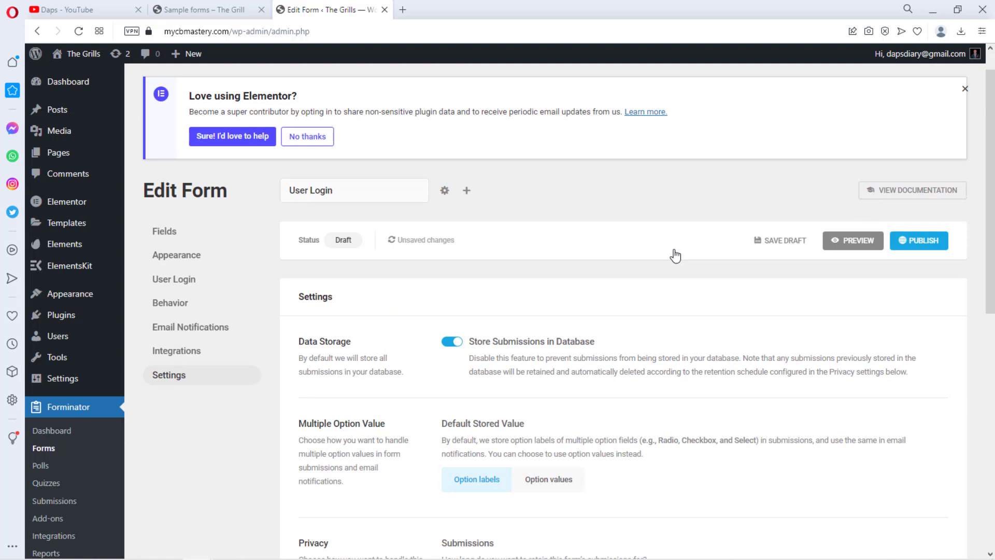
click(856, 253)
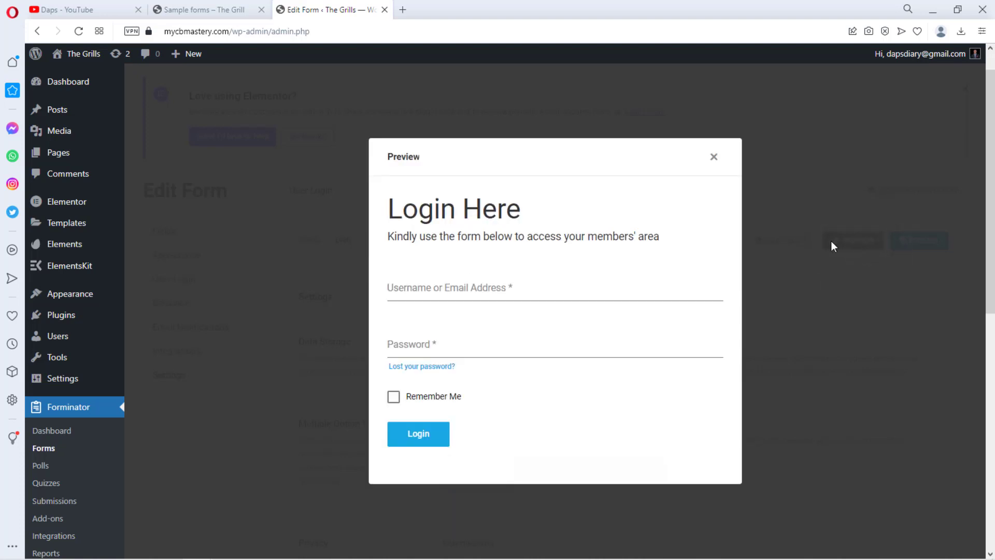
Step: Close the form preview and publish the User Login form, dismissing its shortcode message
click(713, 157)
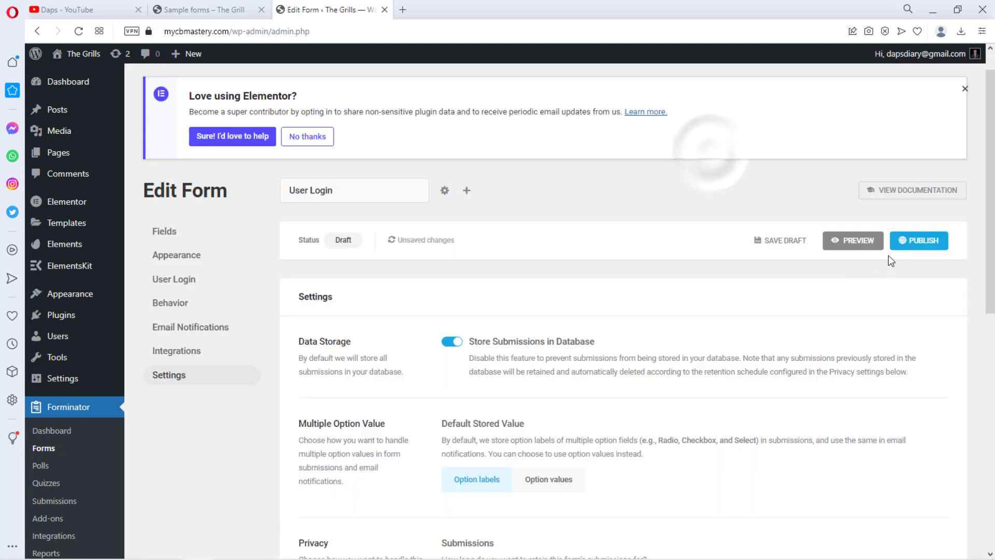
click(922, 241)
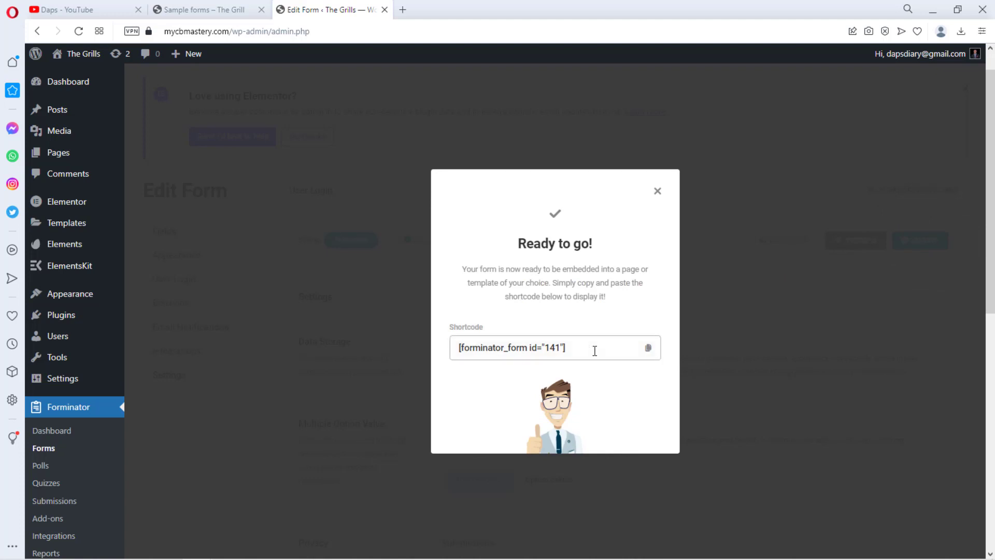
click(657, 191)
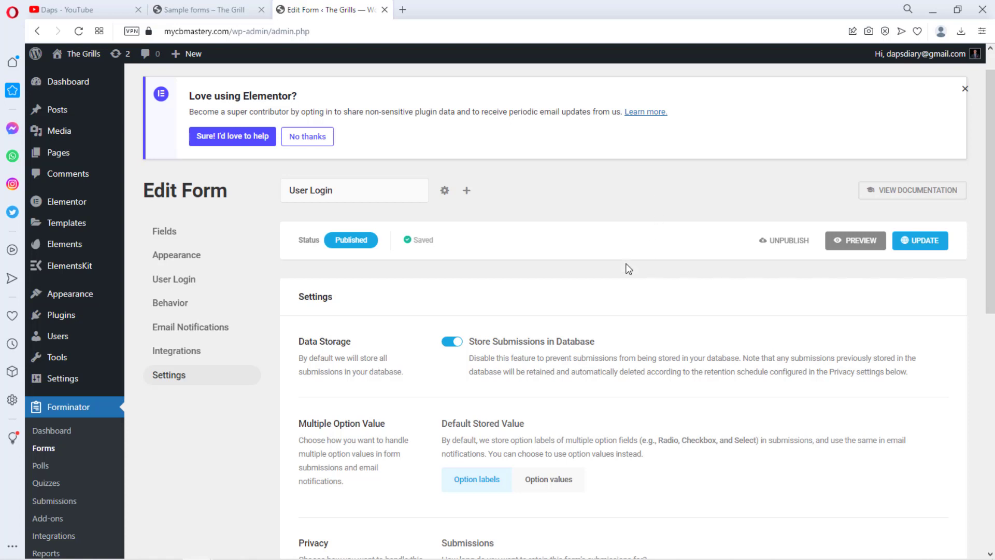
Step: Create a new form from the Registration template with the name User Registration
click(40, 451)
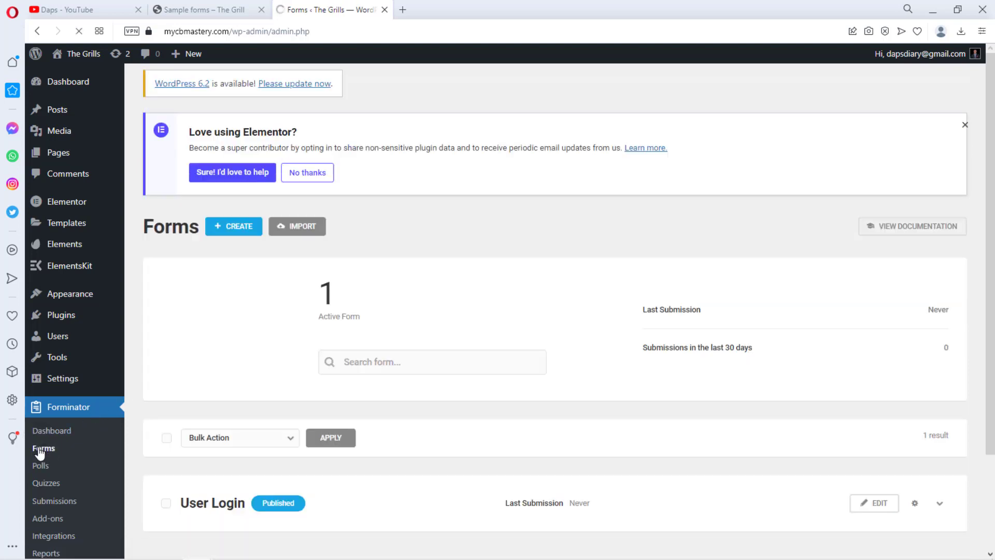
click(388, 353)
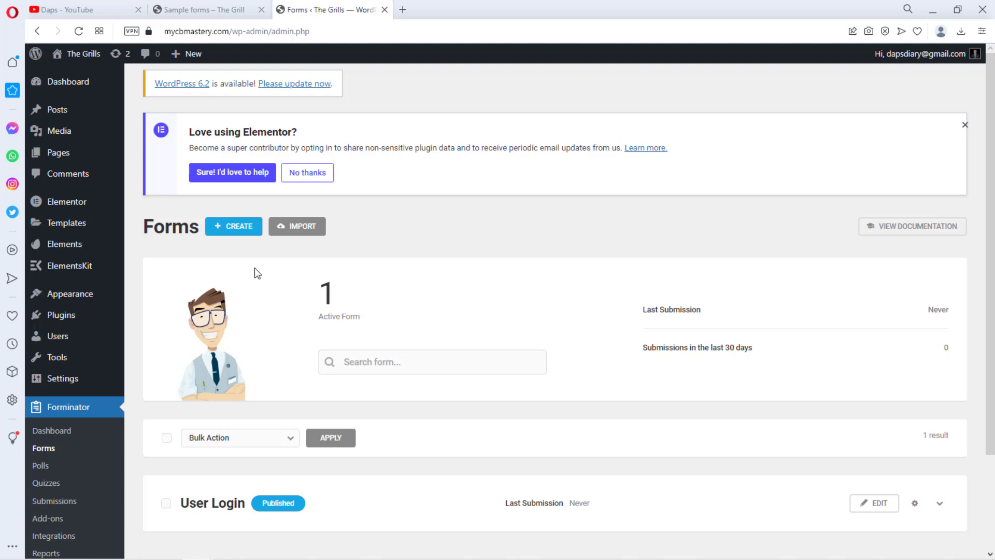
click(234, 227)
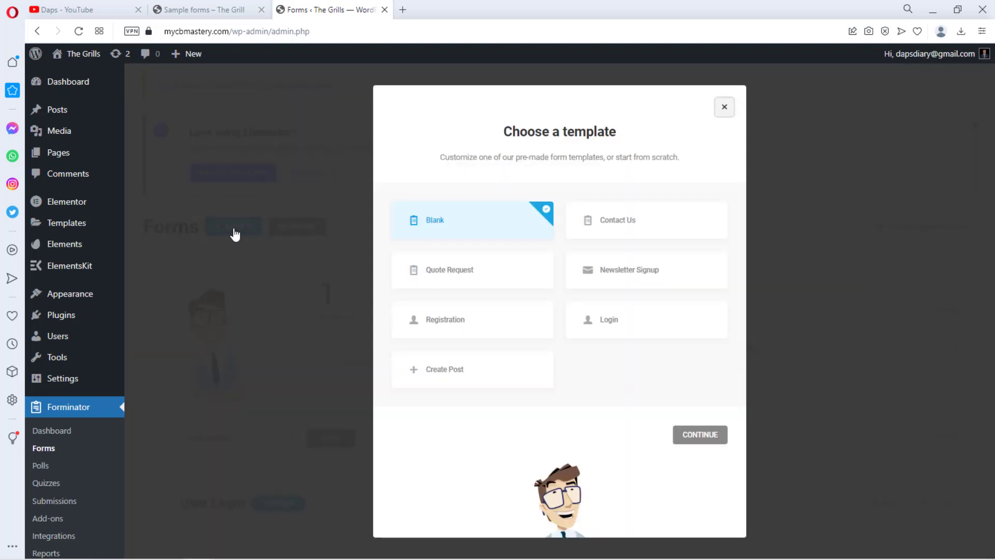
click(463, 319)
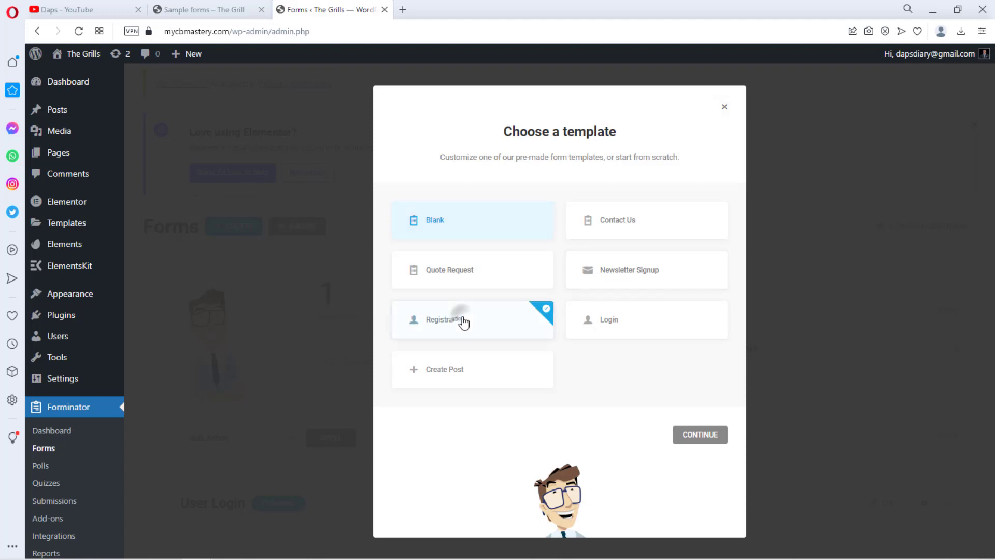
click(710, 436)
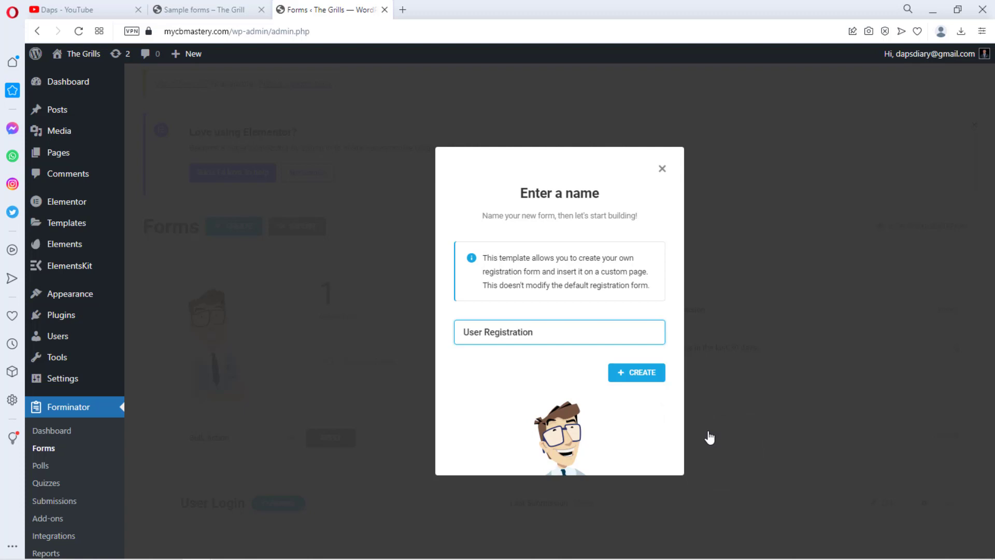
click(633, 375)
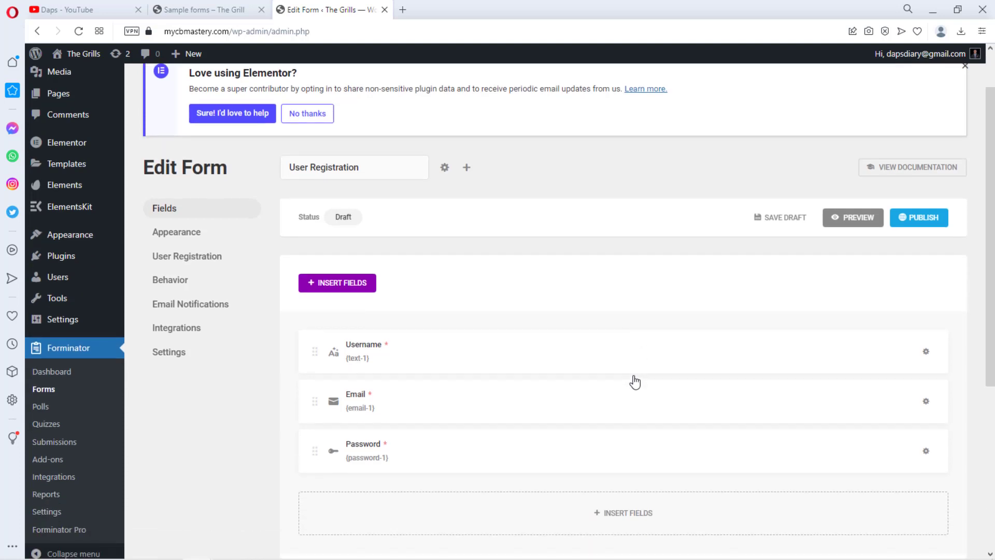
Step: Preview the User Registration form with its default fields, and close the preview
scroll(635, 382, down, 1)
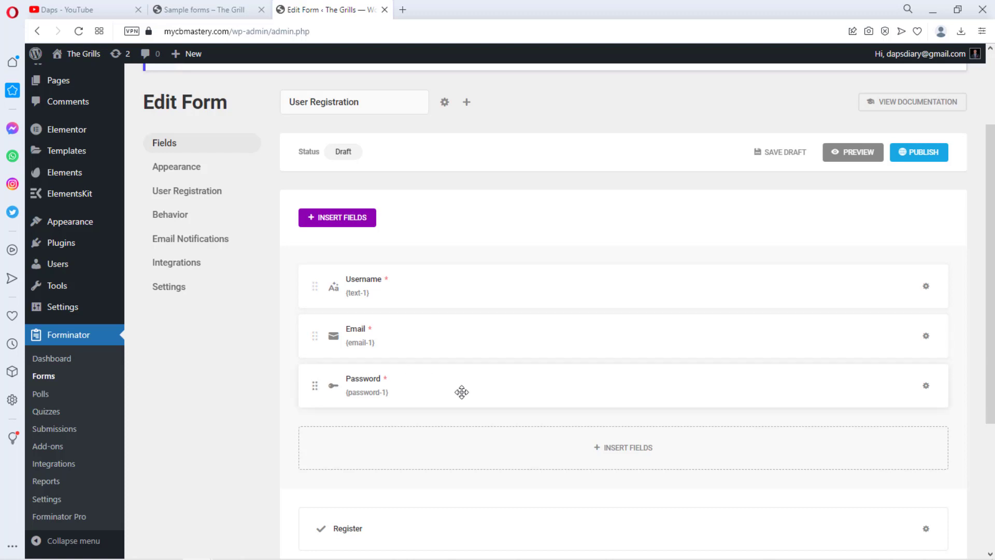
click(849, 158)
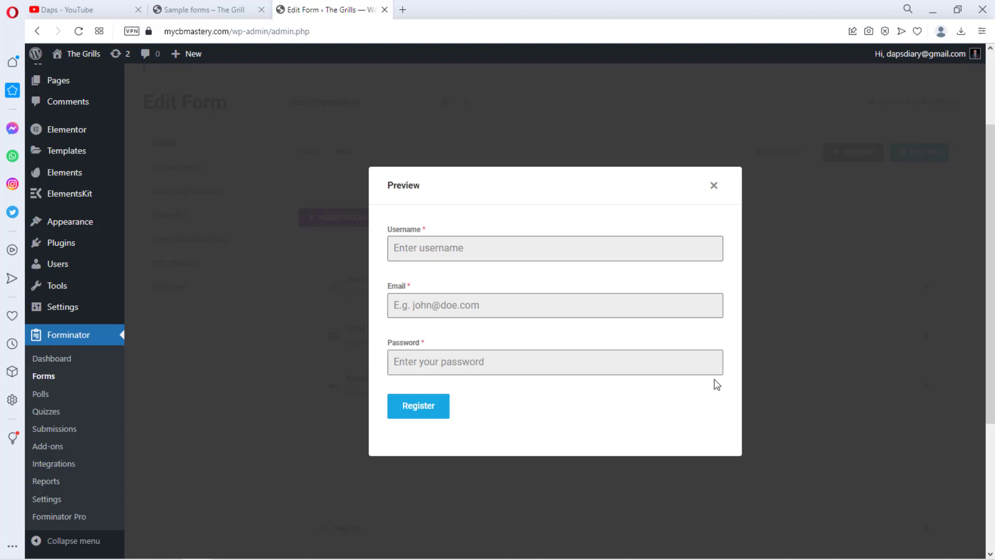
click(712, 186)
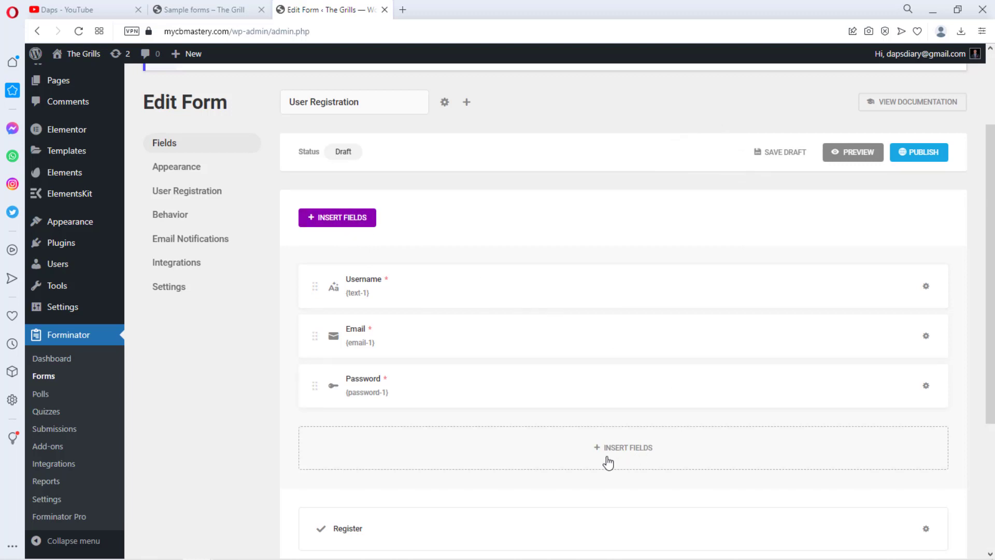
Step: Insert a Name field into the User Registration form
click(339, 222)
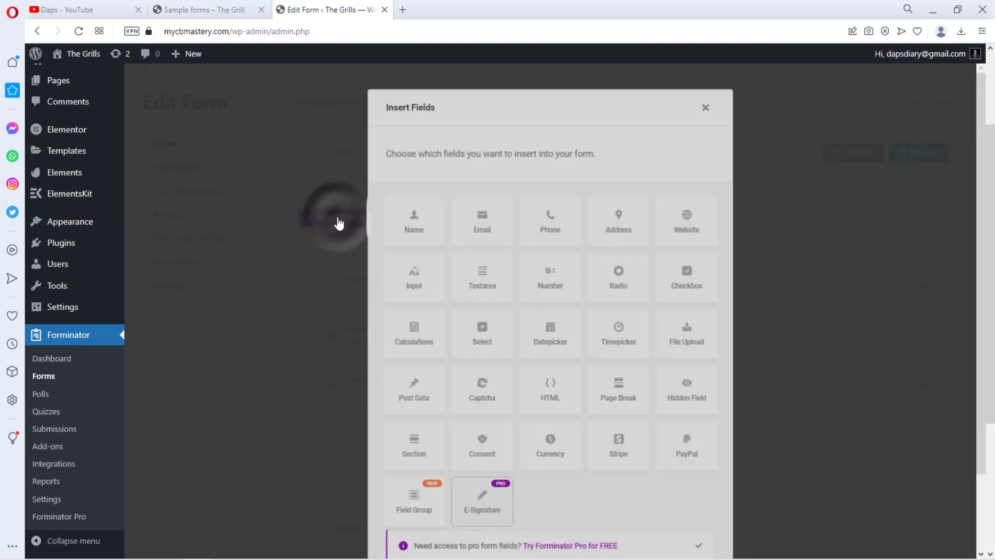
click(410, 218)
scroll(582, 351, down, 3)
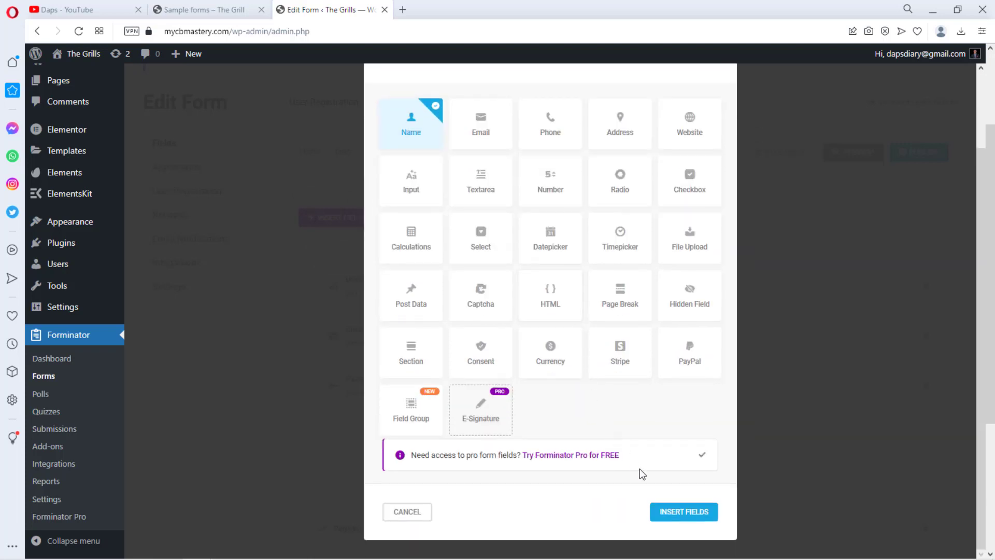
click(668, 512)
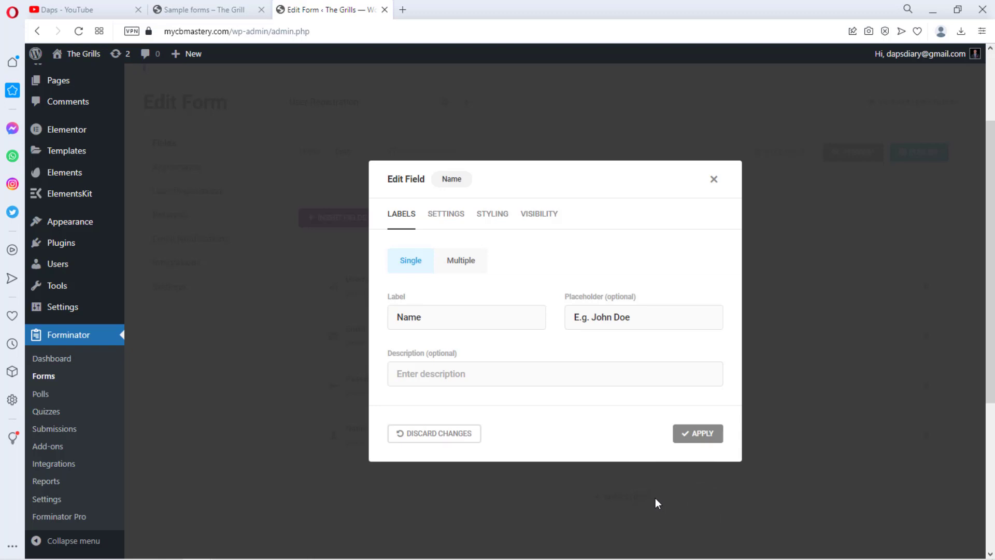
Step: Set the Name field to Multiple with Prefix and Middle Name disabled, and move it above the Username field
click(458, 264)
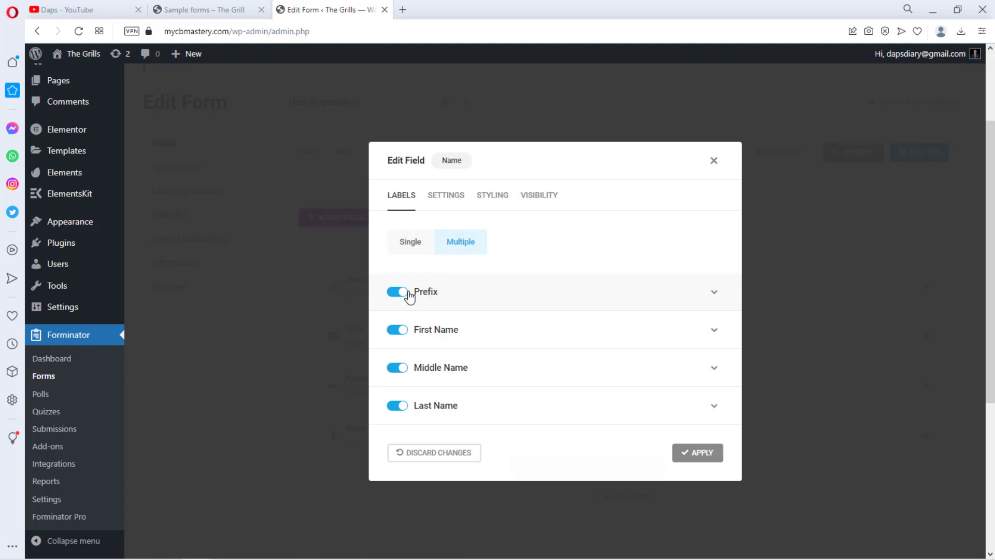
click(393, 292)
scroll(505, 305, down, 1)
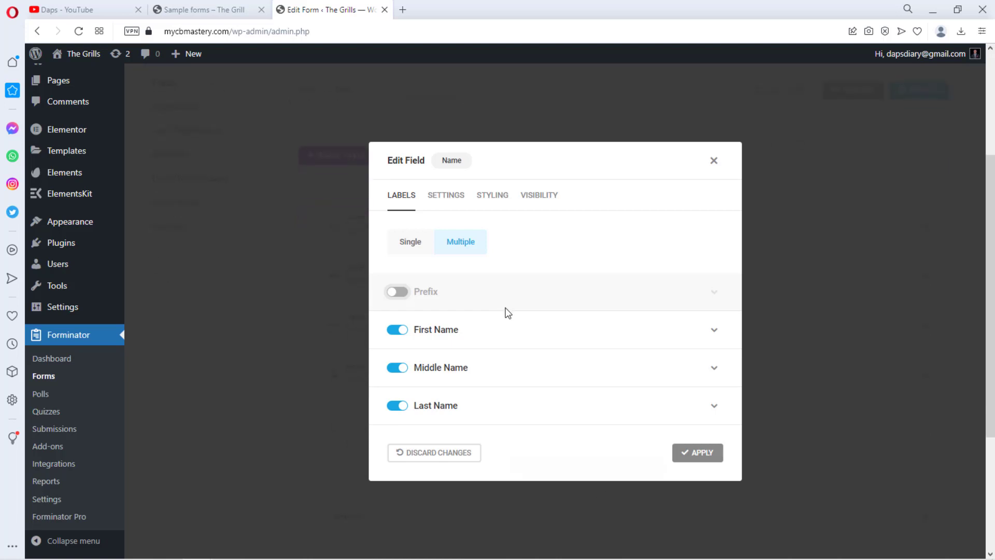
click(395, 369)
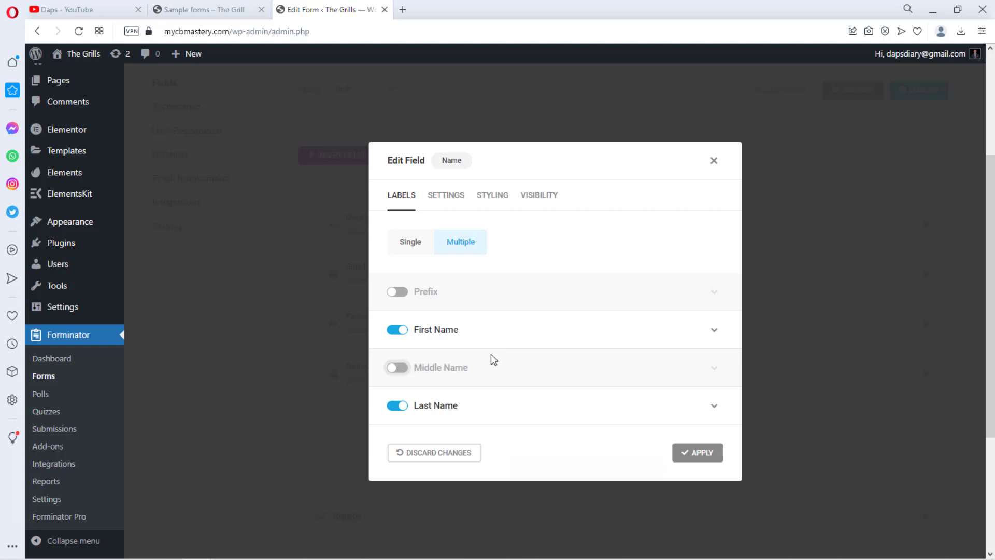
click(693, 455)
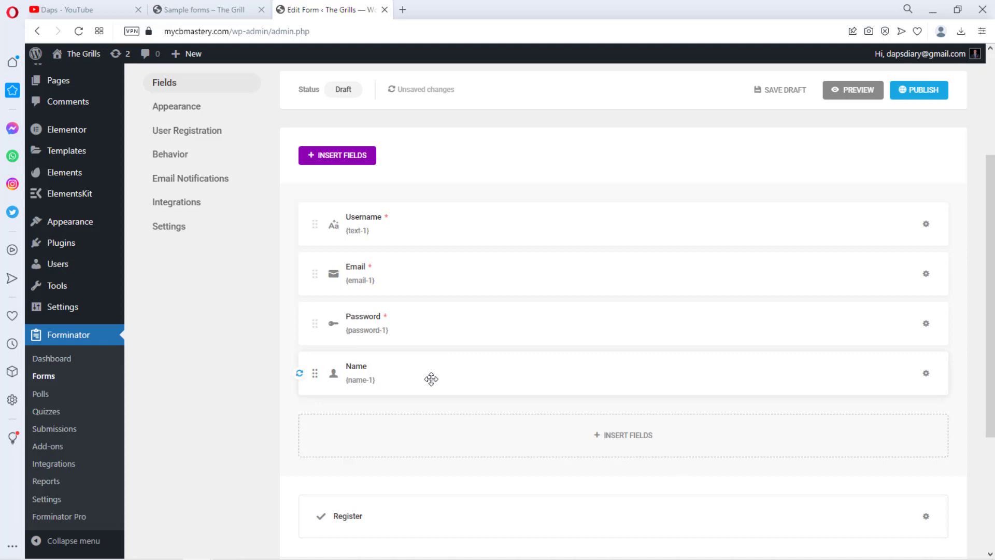
drag(431, 379, 477, 212)
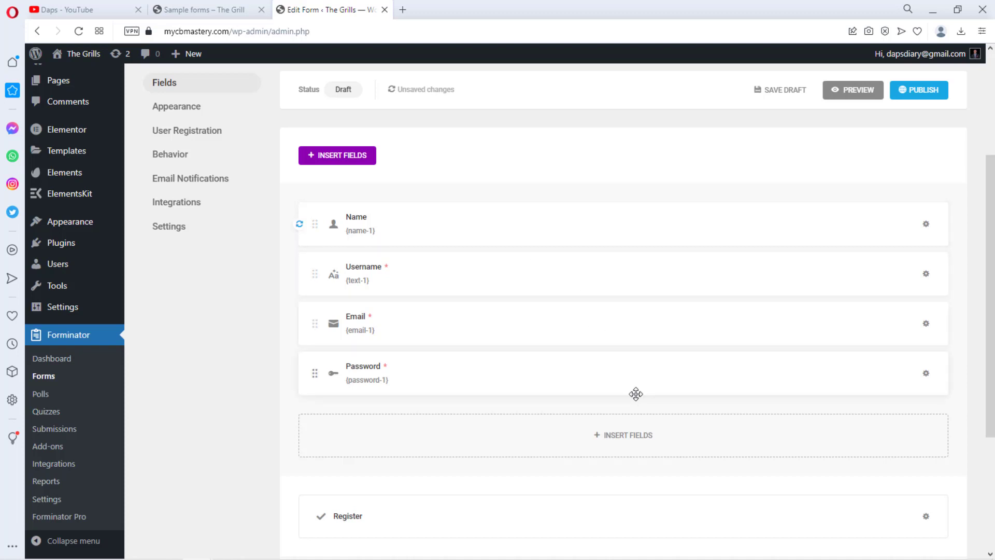
Step: Insert a Section field below the Password field
click(628, 434)
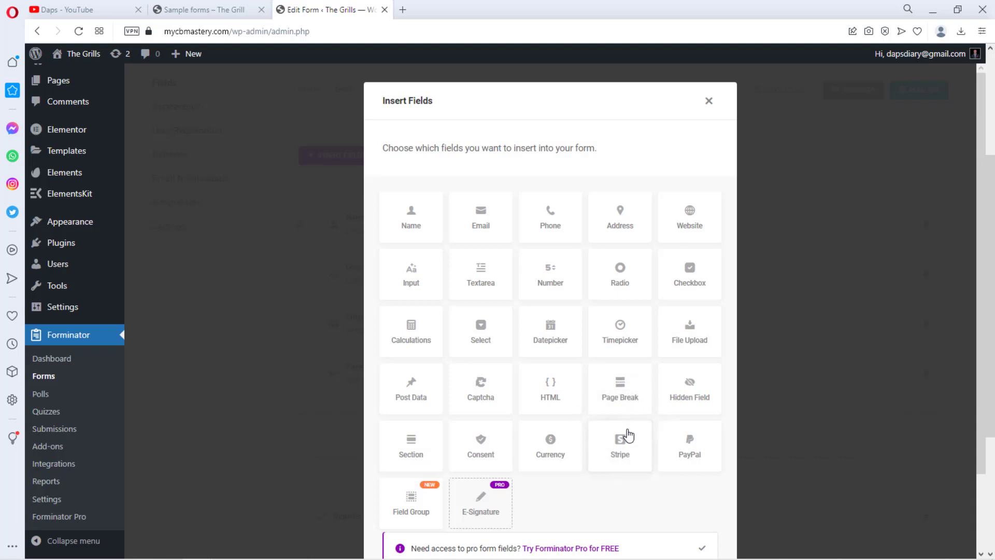
click(415, 449)
scroll(596, 477, down, 2)
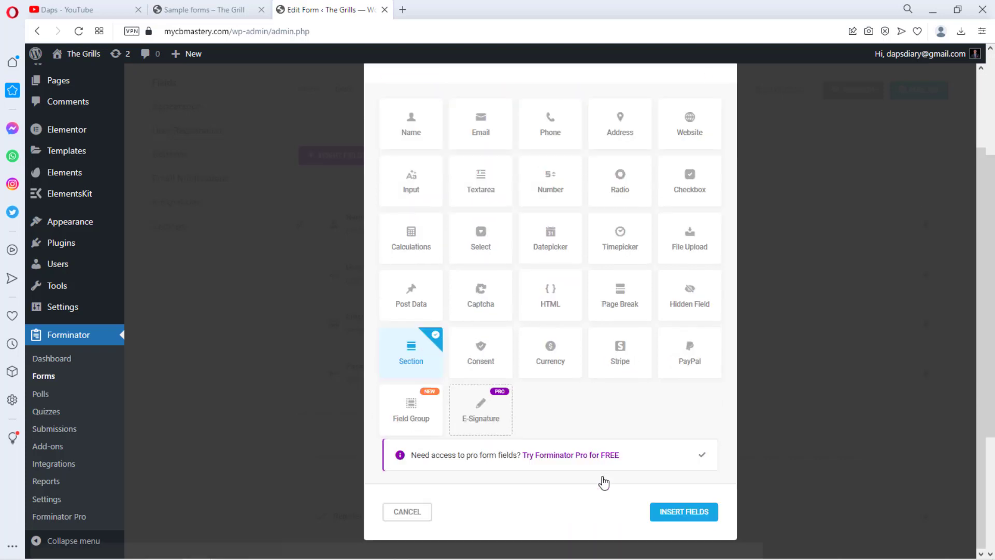
click(665, 512)
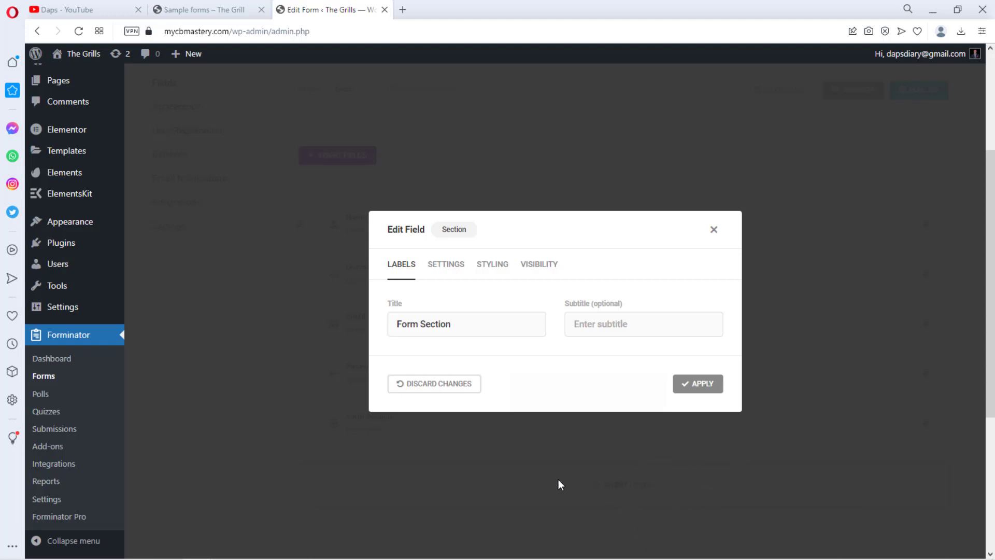
Step: Title the section "Registration Form" and paste the prepared subtitle ending in "to have free access to our recipes"
drag(462, 320, 337, 317)
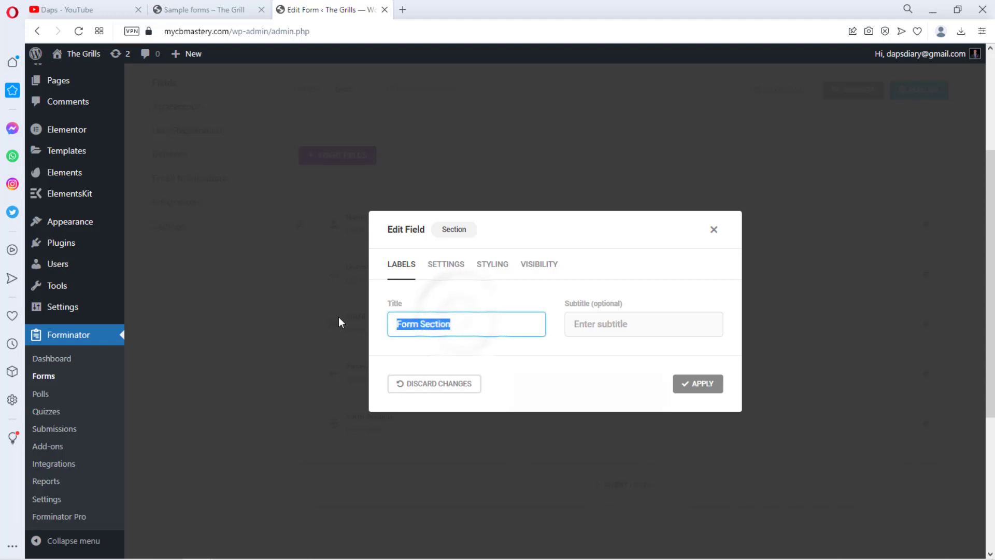
text(Registration Form)
click(584, 325)
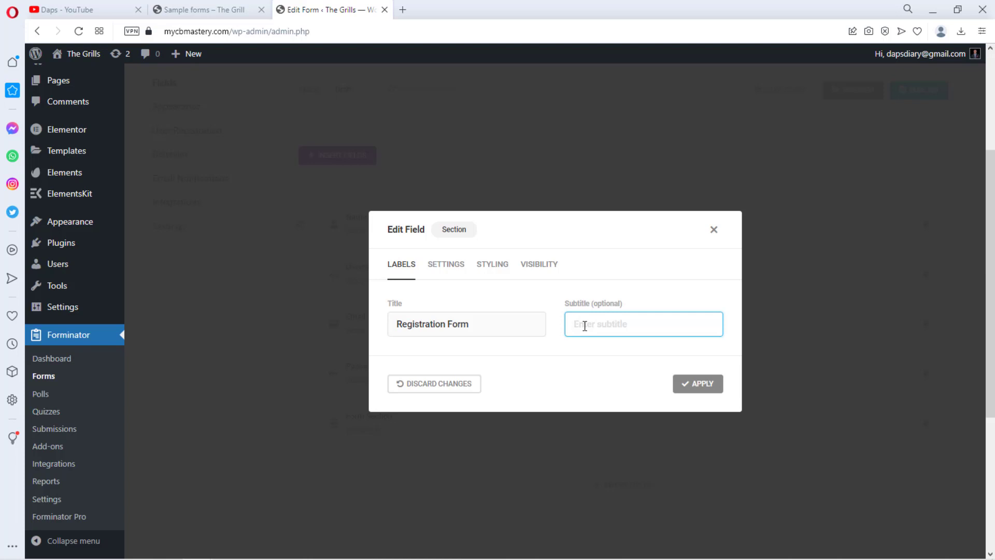
key(ctrl+v)
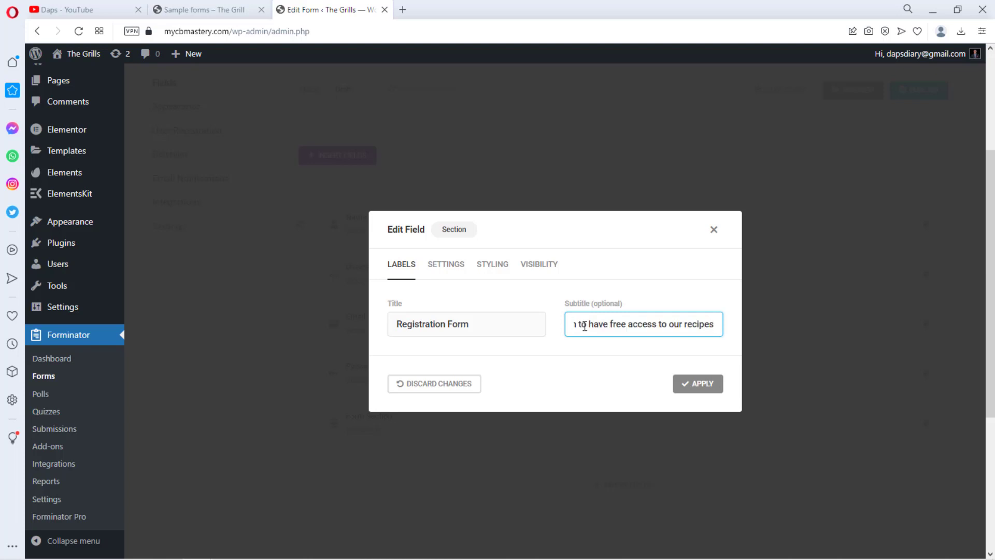
click(701, 390)
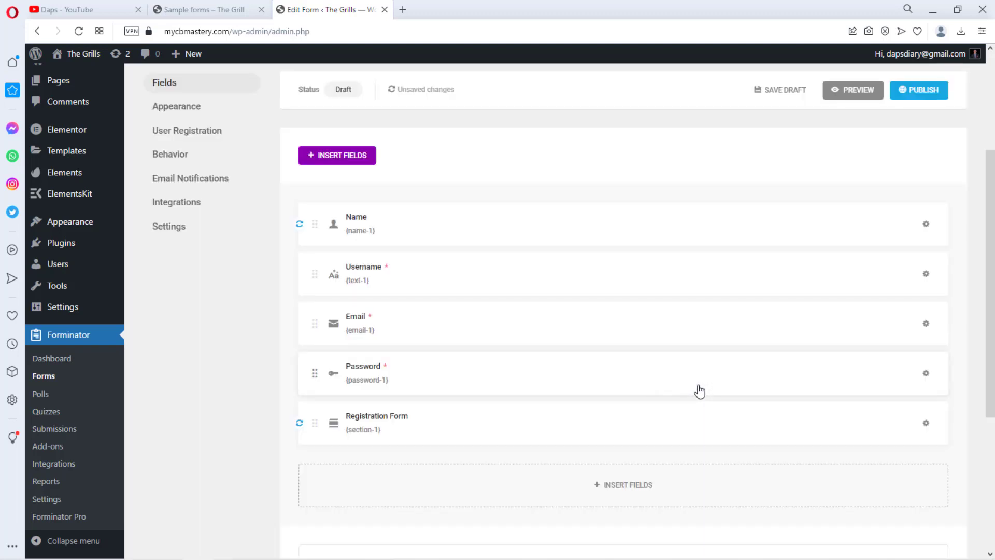
Step: Insert a Consent field at the end of the form, keeping its default label and privacy policy and terms text
scroll(700, 391, up, 4)
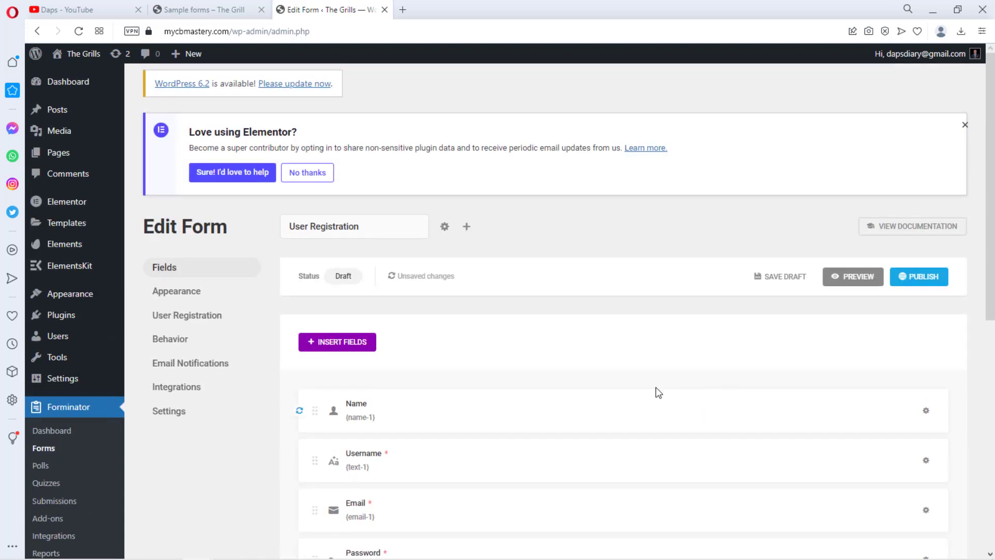
scroll(523, 356, down, 2)
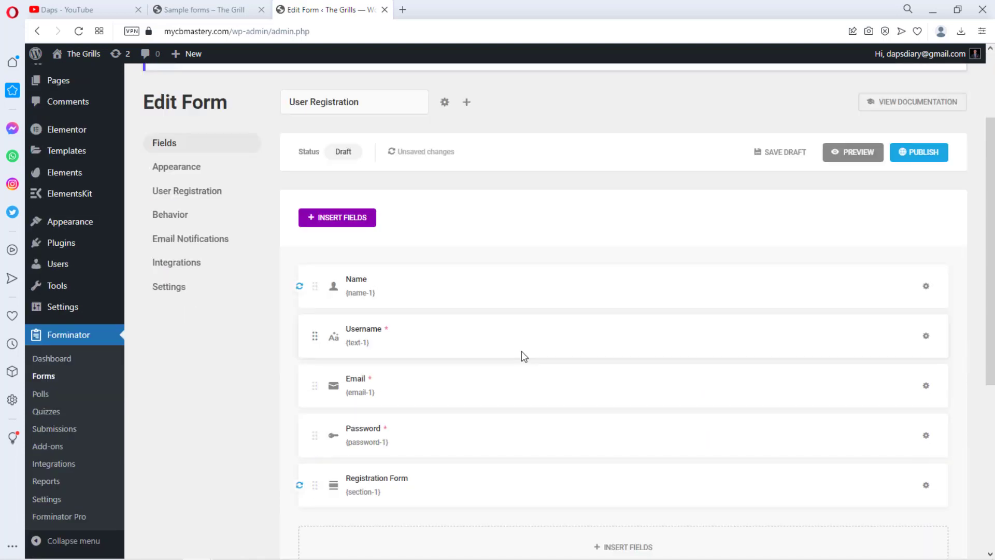
scroll(522, 350, down, 2)
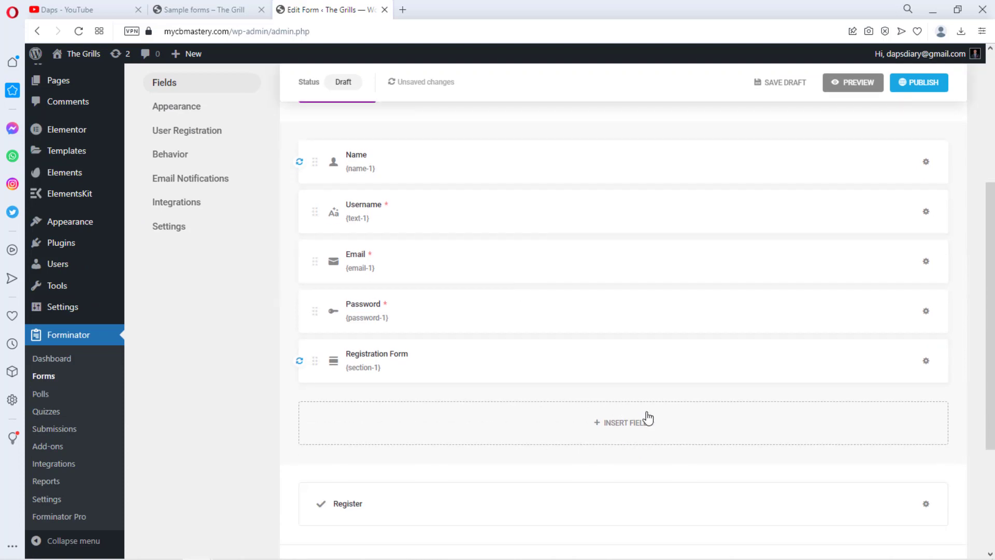
click(613, 426)
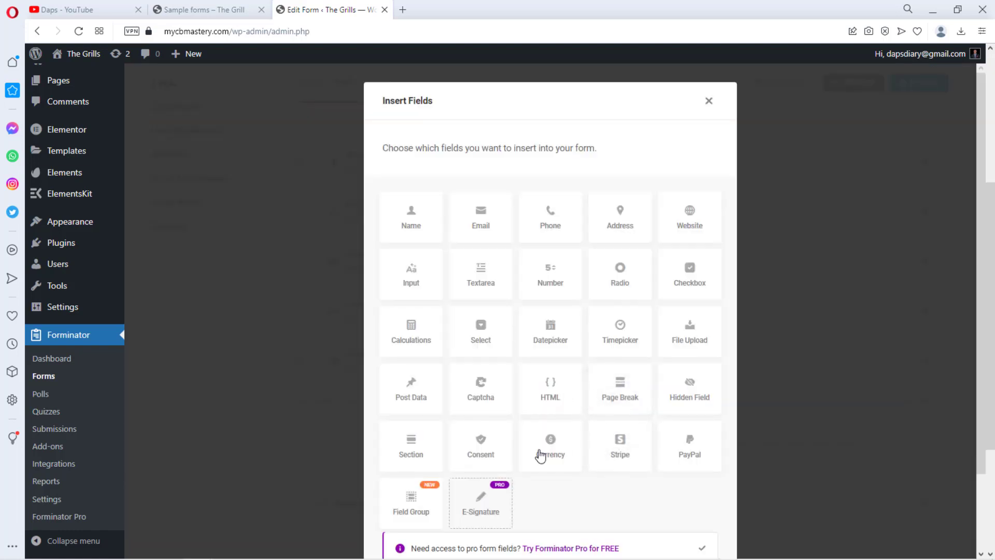
click(481, 447)
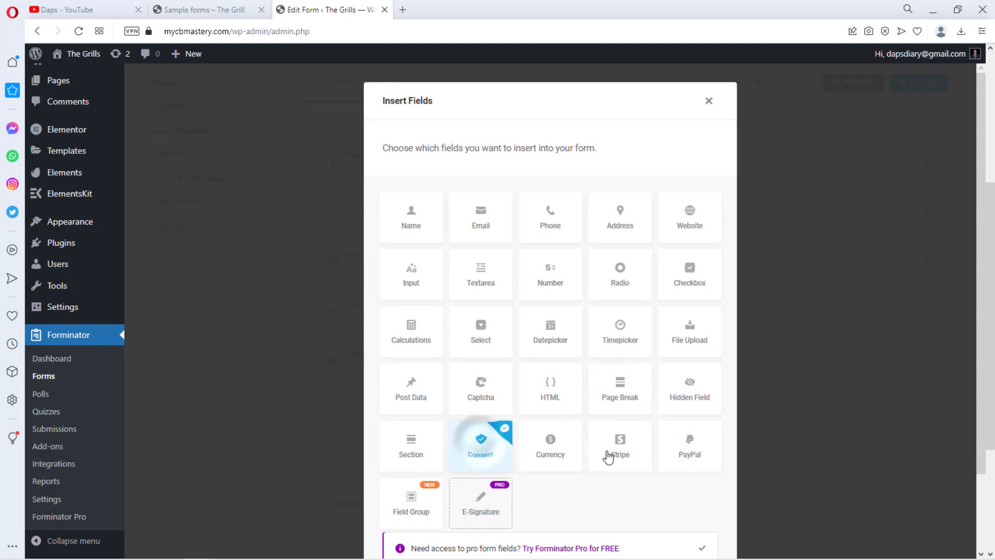
scroll(622, 466, down, 2)
click(667, 513)
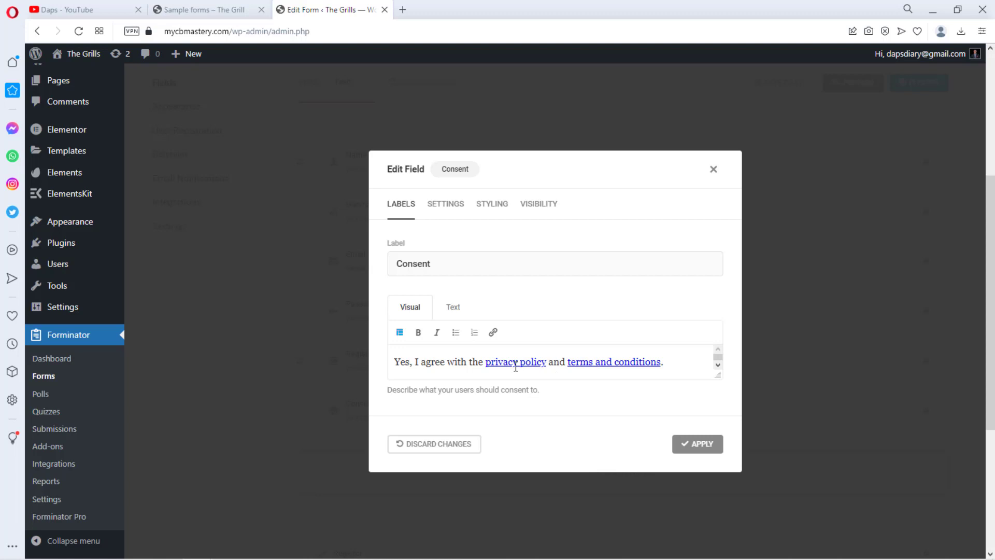
click(698, 447)
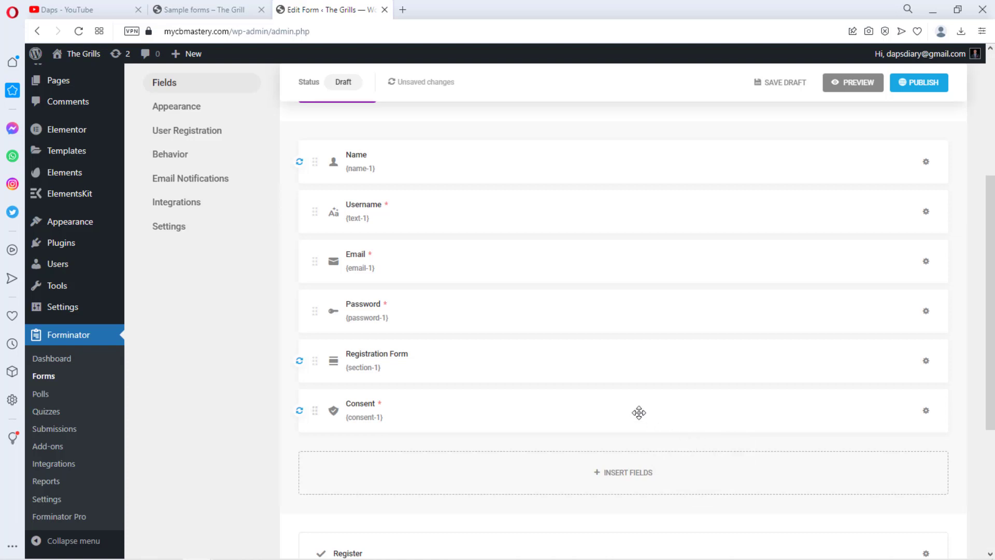
scroll(256, 409, up, 1)
scroll(255, 409, up, 2)
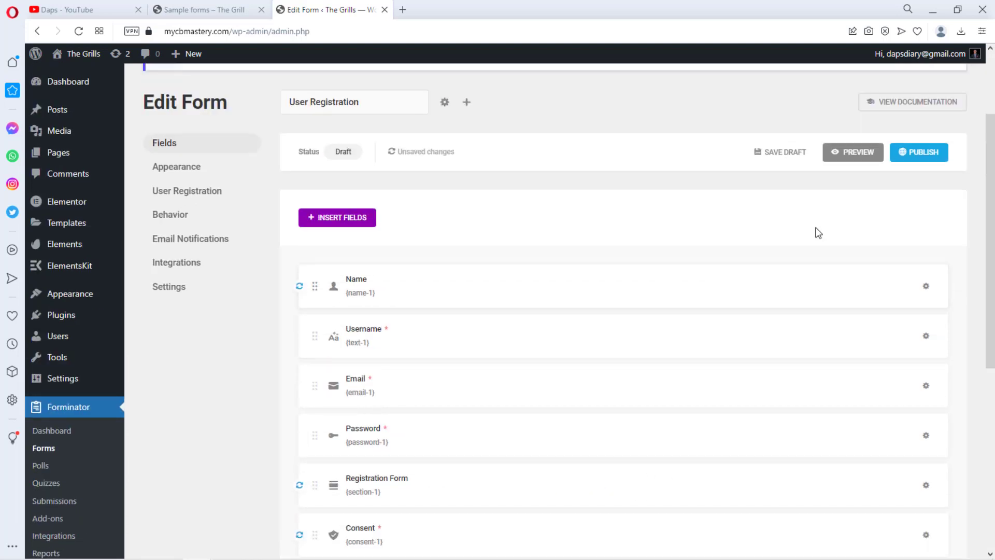
Step: Move the Registration Form section above the Name field and preview the rearranged form
click(861, 153)
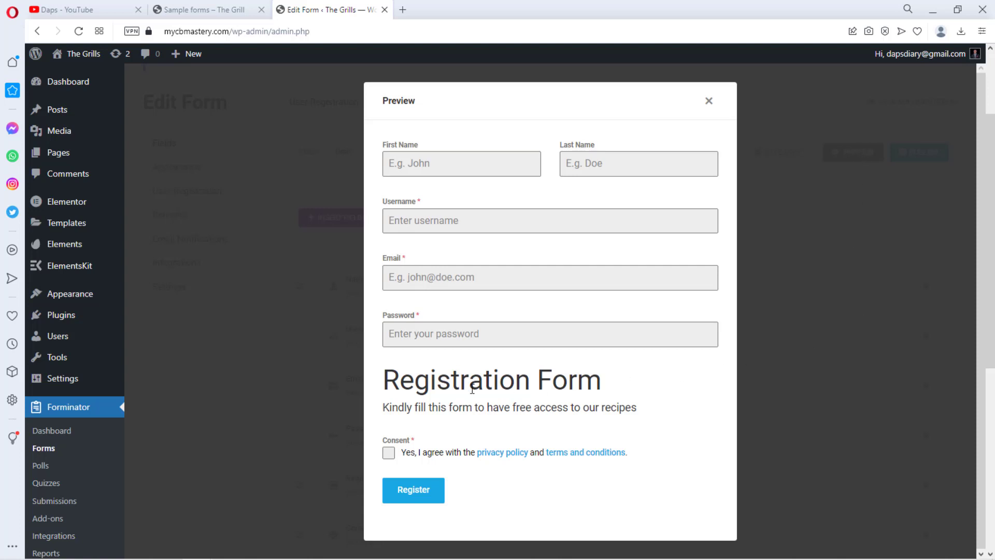
click(710, 101)
scroll(449, 390, down, 1)
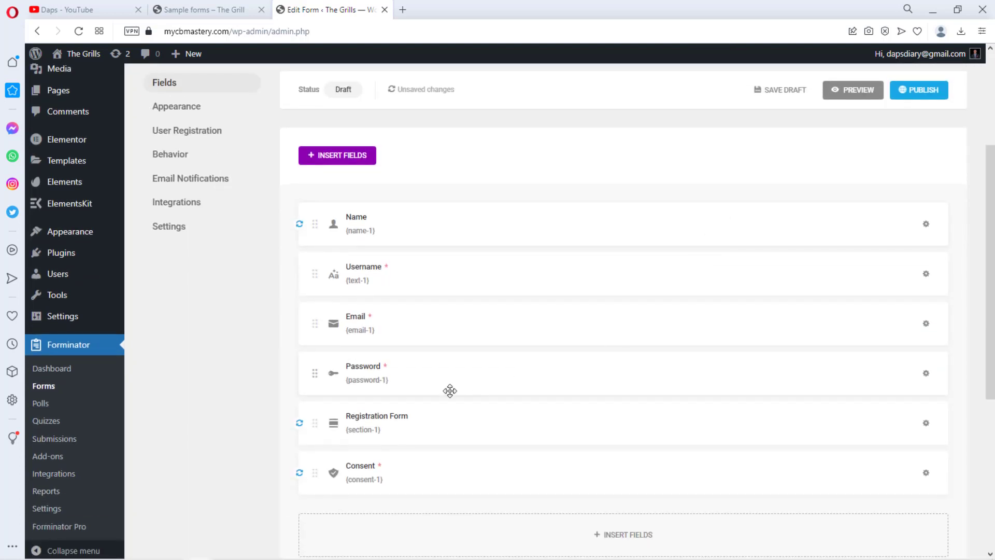
drag(324, 394, 473, 179)
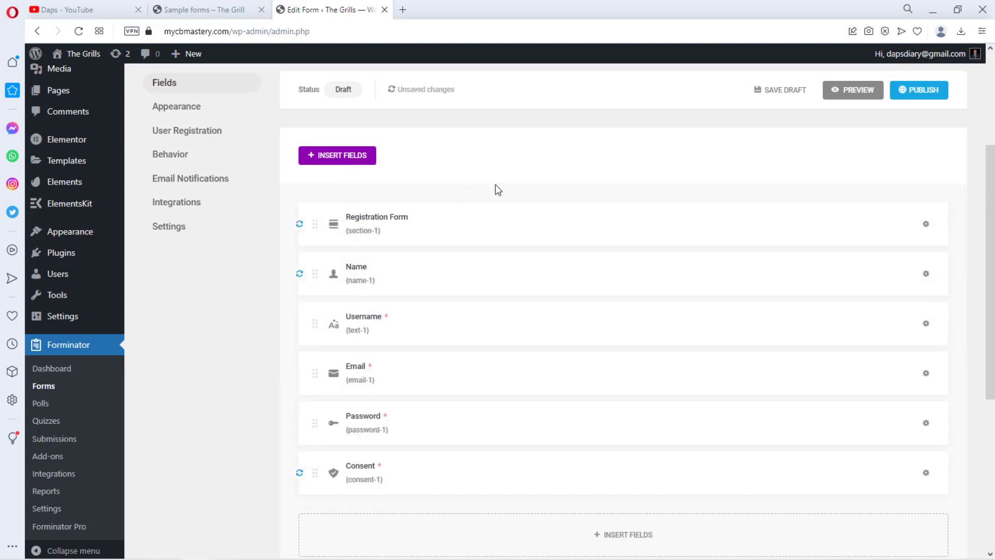
click(865, 91)
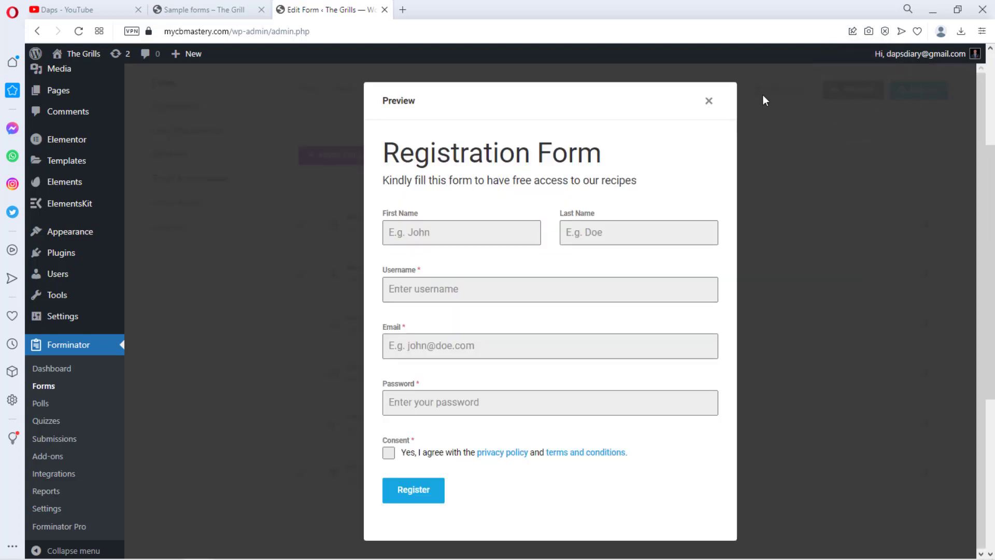
click(708, 101)
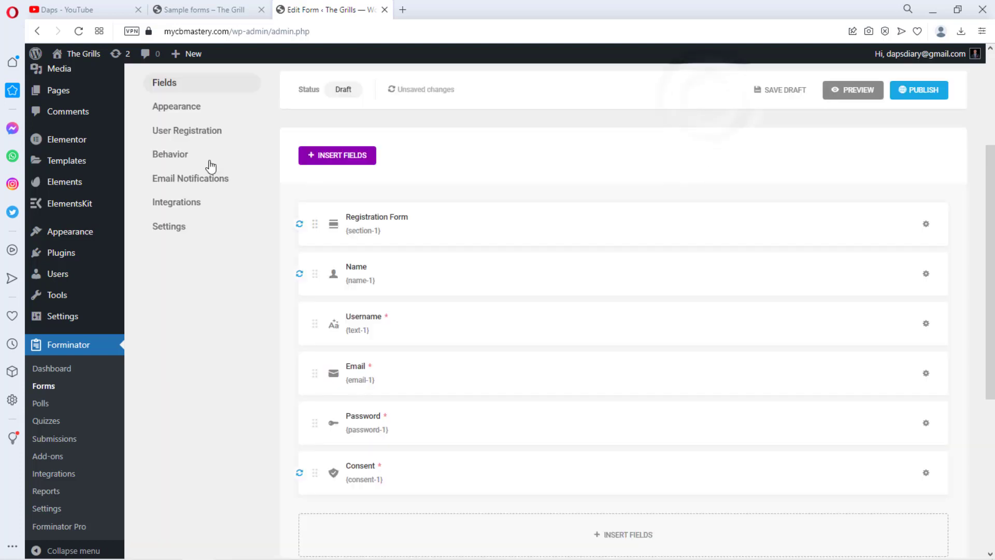
Step: Set the User Registration form's design style to Material in its appearance settings
scroll(244, 214, up, 4)
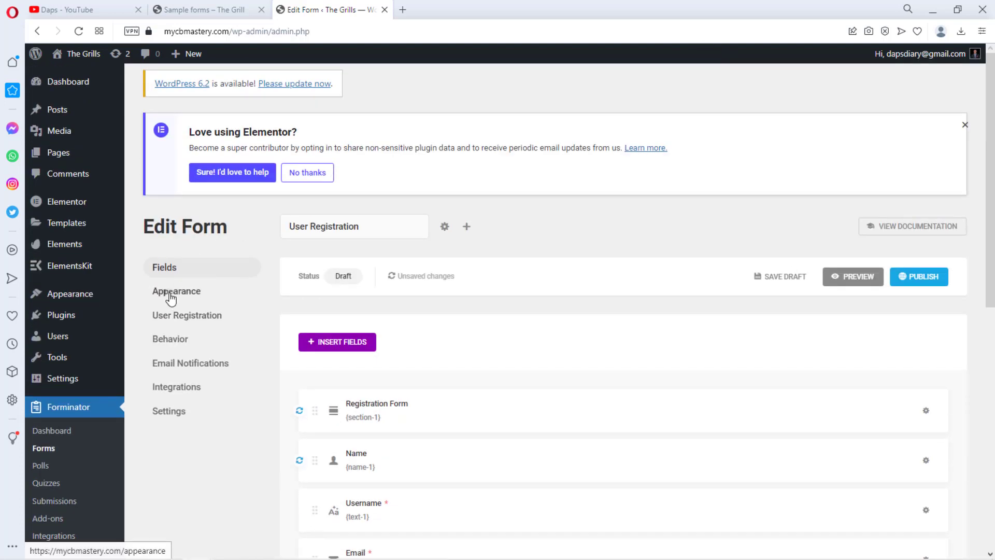
click(176, 296)
scroll(363, 407, down, 1)
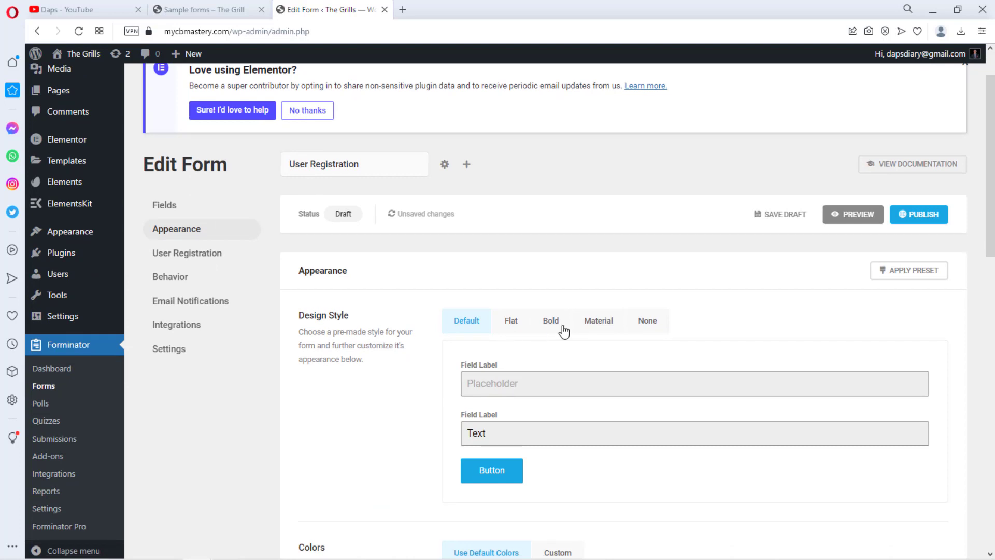
click(601, 325)
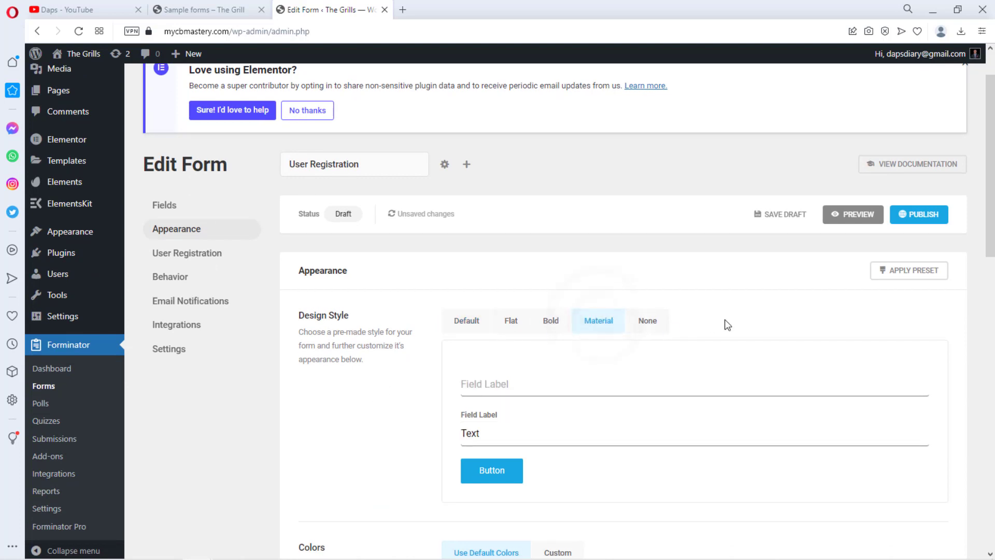
scroll(724, 324, down, 2)
scroll(728, 324, down, 3)
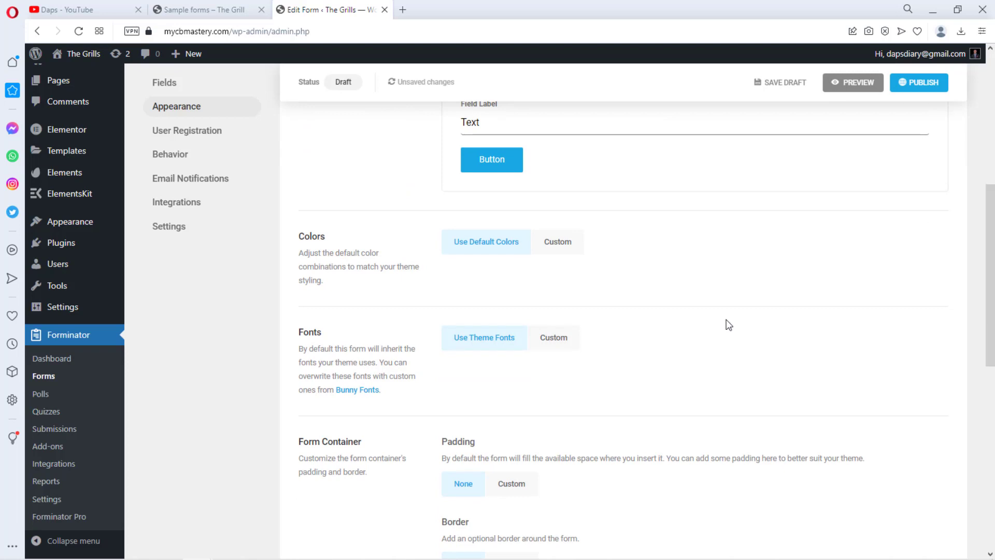
Step: In the user registration settings, map First Name to name-1-first-name and Last Name to name-1-last-name
scroll(728, 324, up, 4)
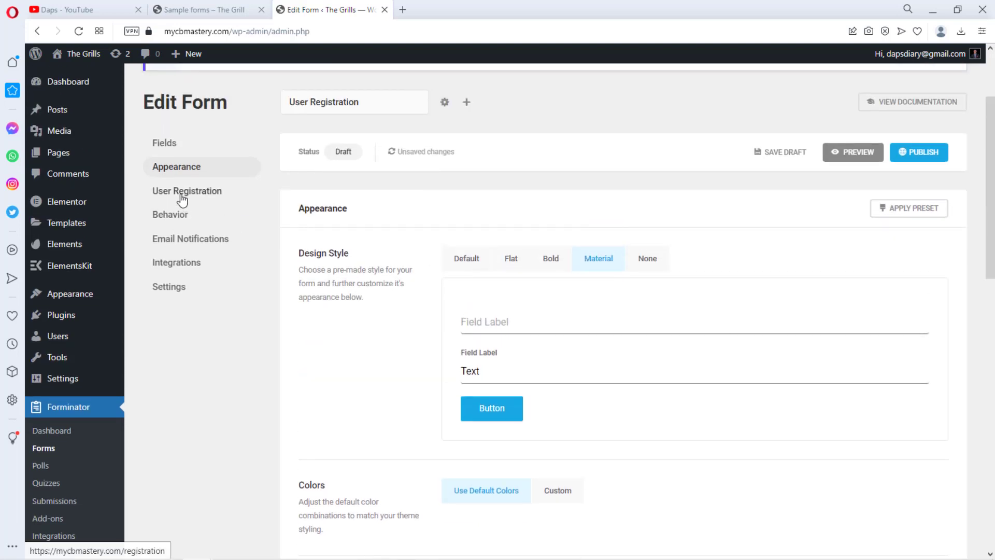
click(181, 197)
scroll(559, 321, down, 6)
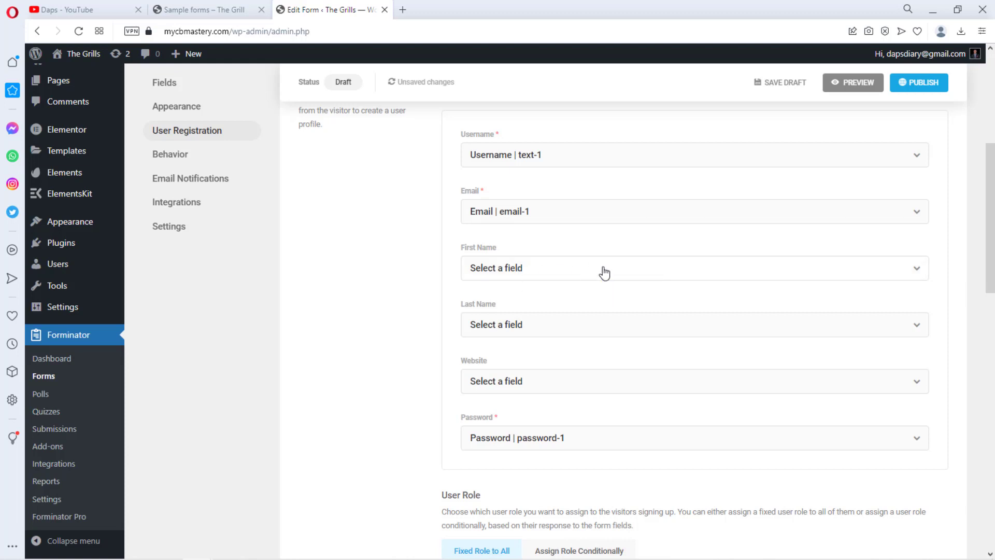
click(920, 276)
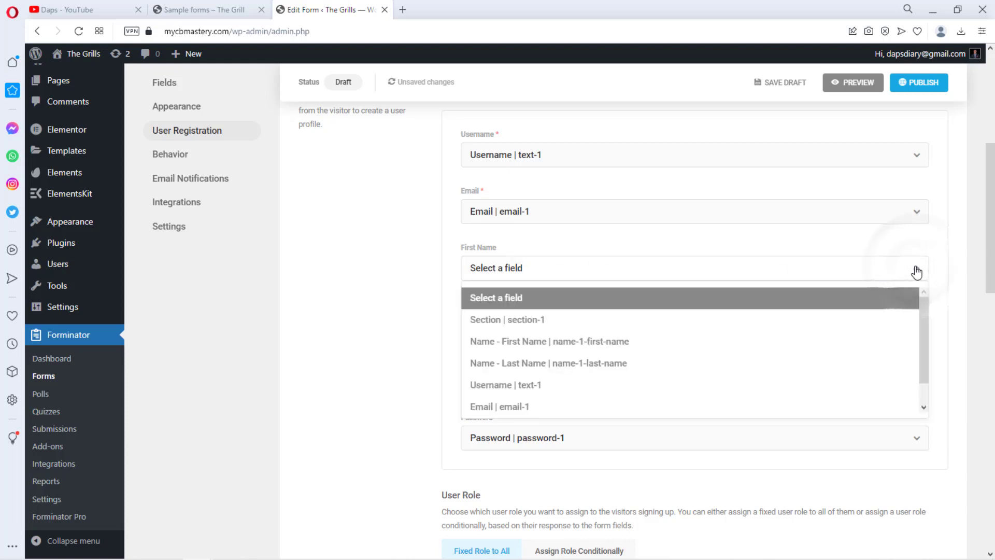
click(564, 342)
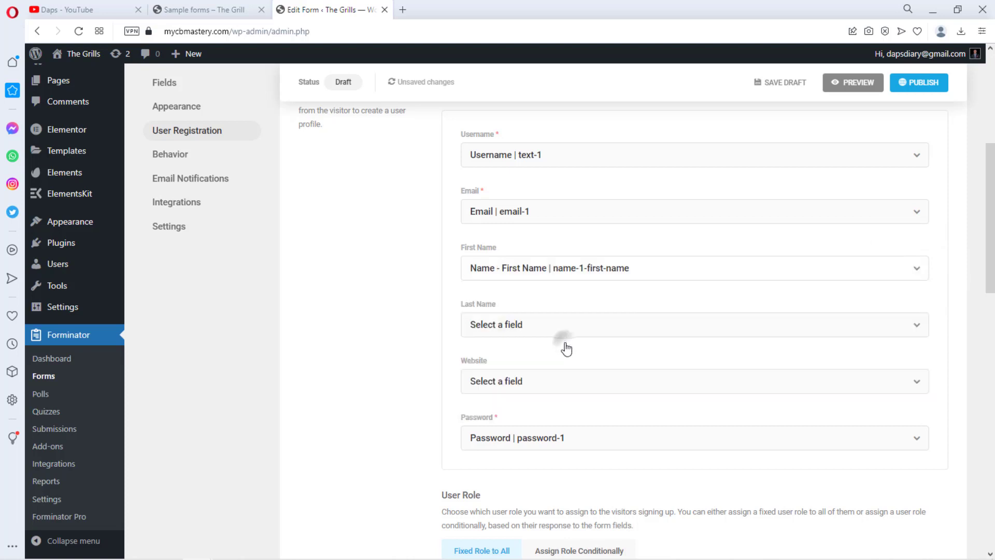
click(893, 328)
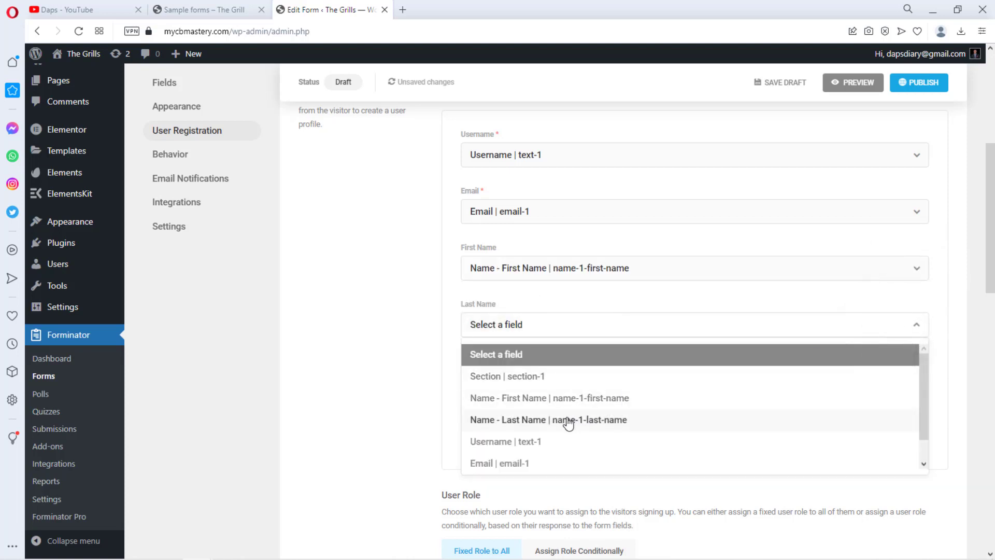
click(550, 422)
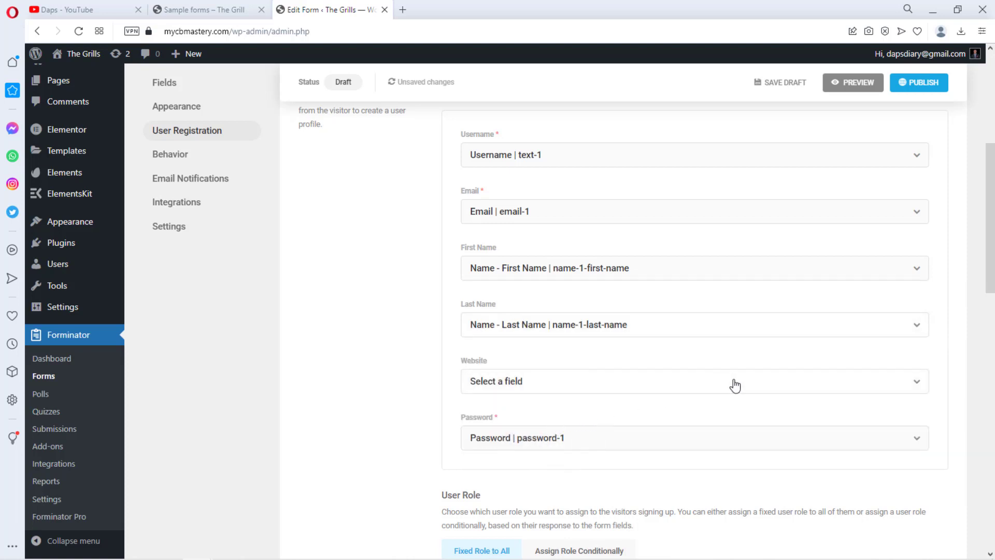
Step: Review the roles available for the fixed user role, keeping Subscriber selected
scroll(736, 384, down, 1)
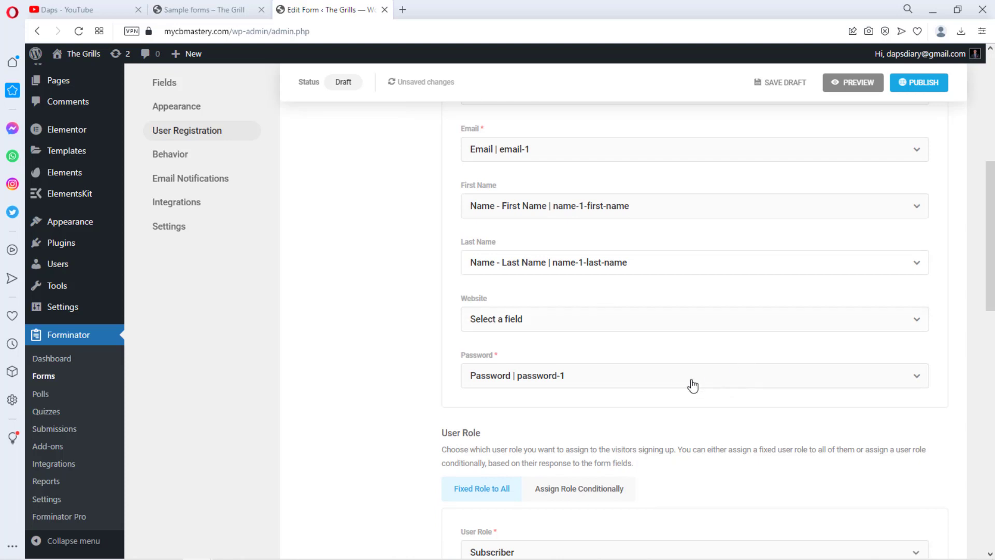
scroll(620, 402, down, 3)
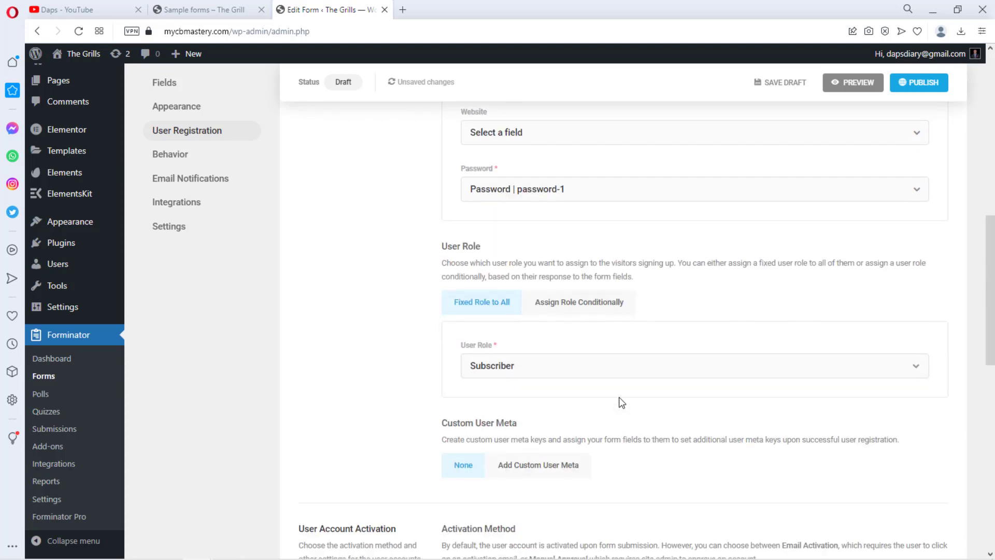
click(667, 366)
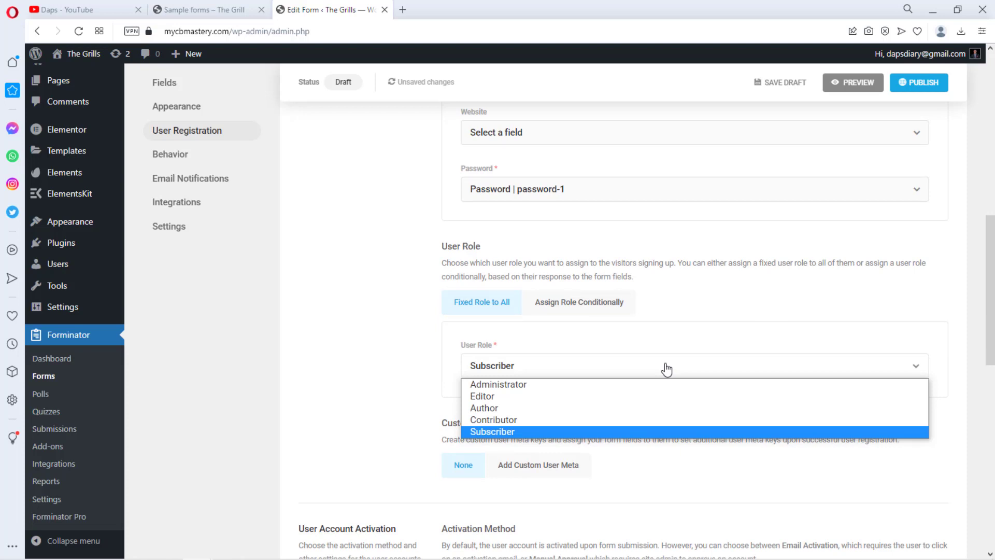
click(667, 369)
Step: Examine the account activation methods, including the Email Activation options, and the additional registration settings, leaving the activation method at Default
scroll(540, 343, down, 5)
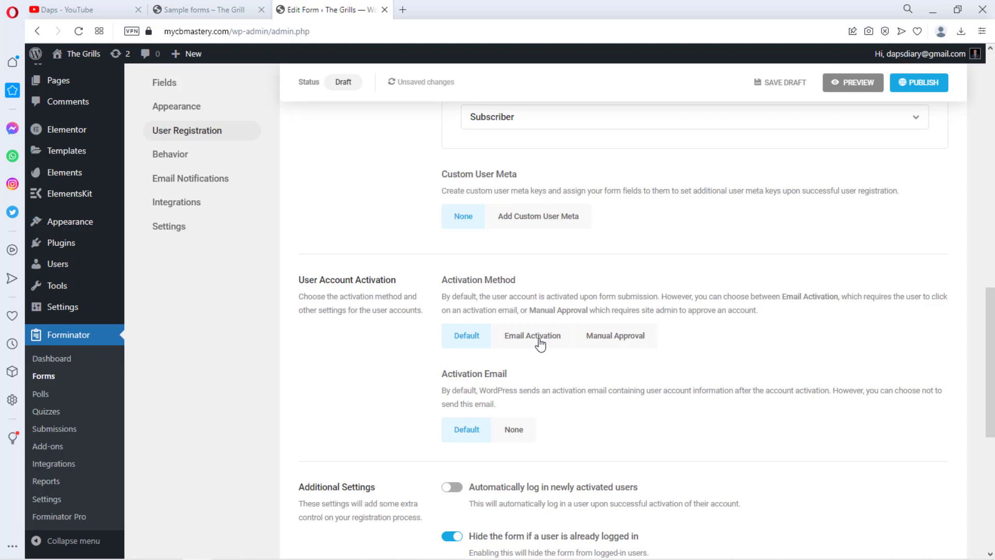
click(540, 343)
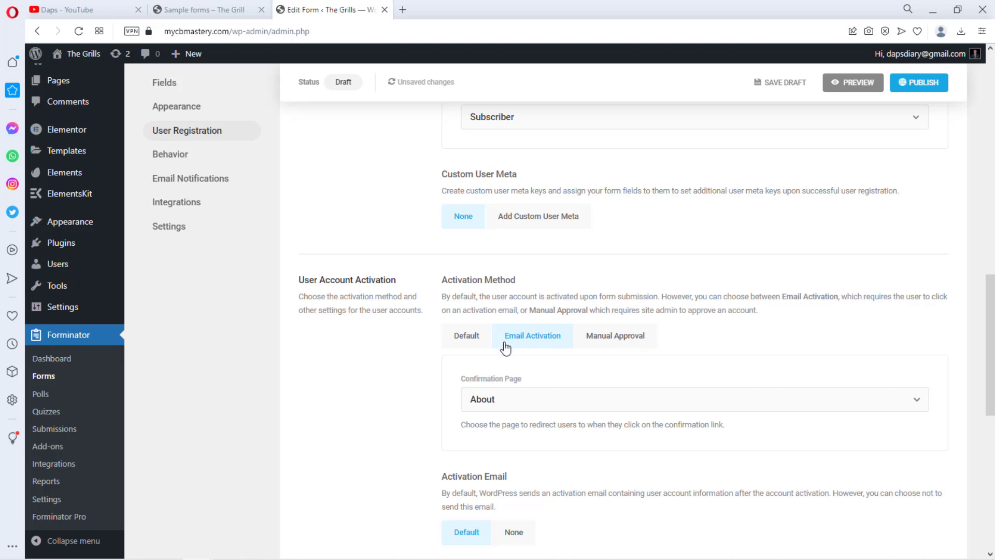
click(469, 339)
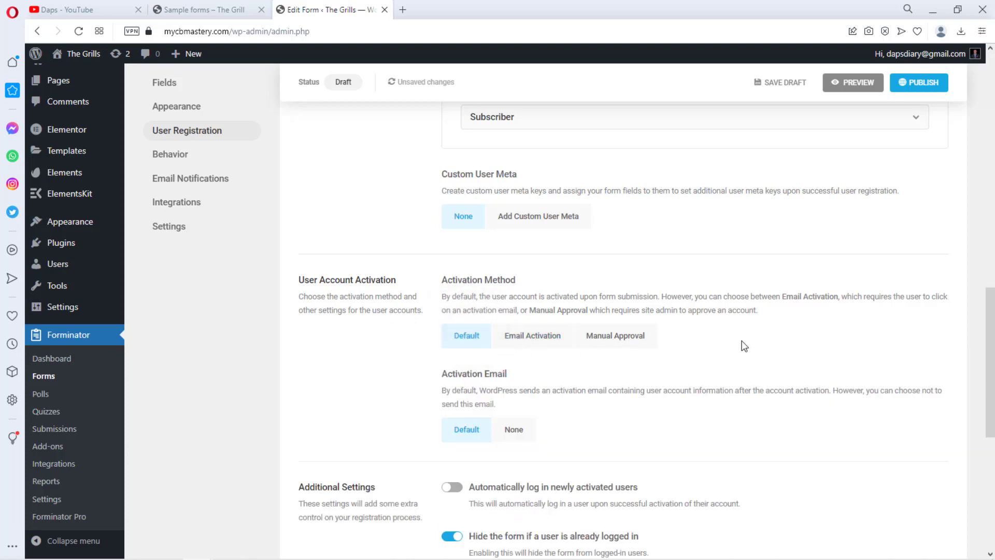
scroll(786, 331, down, 2)
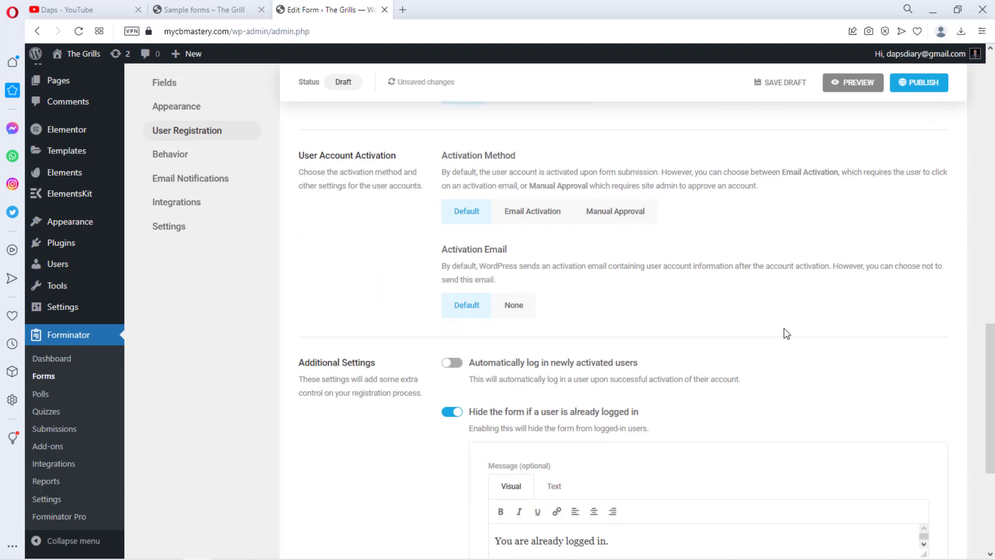
scroll(785, 333, down, 2)
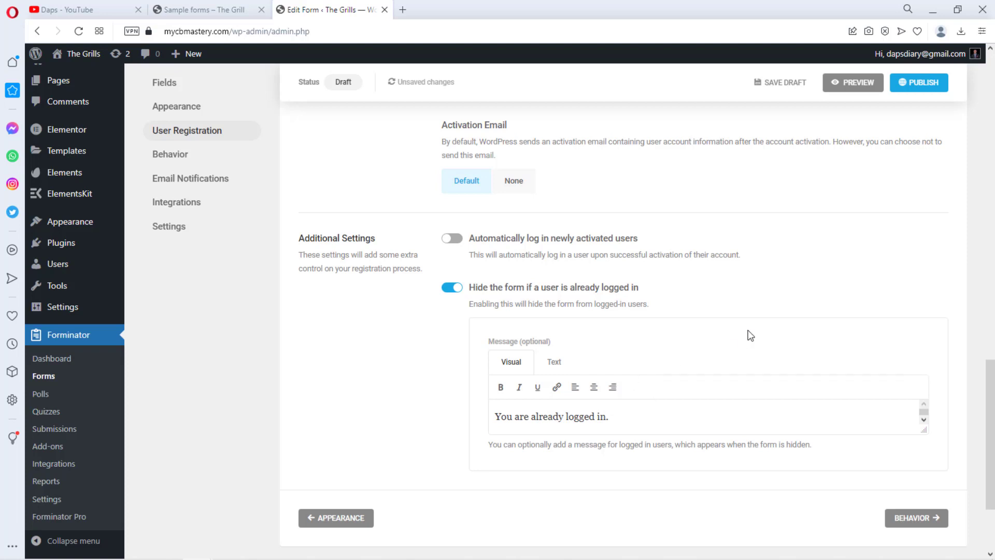
scroll(761, 315, up, 3)
scroll(761, 314, up, 1)
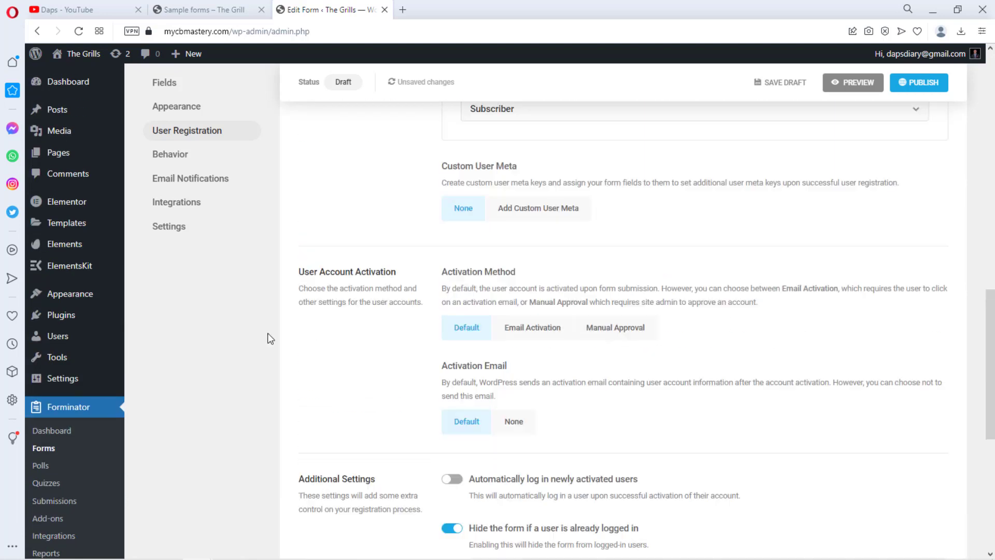
Step: Review the form's behavior settings for after submission, method, validation and submission indicator
click(175, 153)
scroll(634, 326, down, 2)
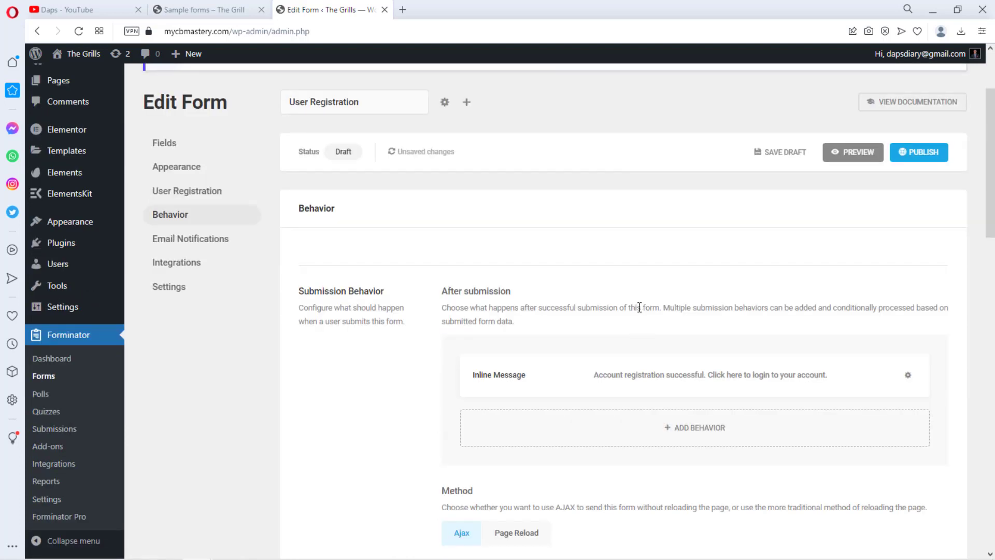
scroll(683, 358, down, 2)
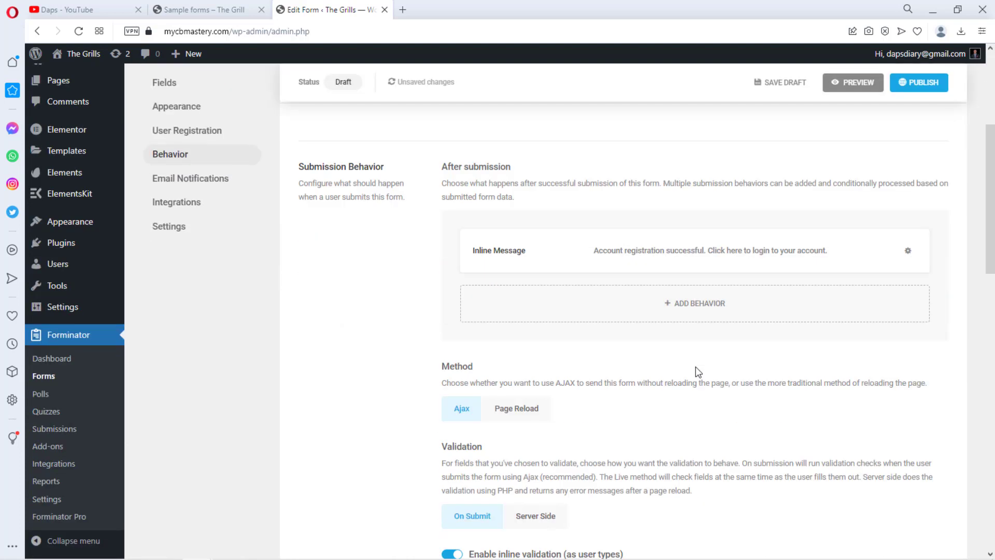
scroll(697, 370, down, 3)
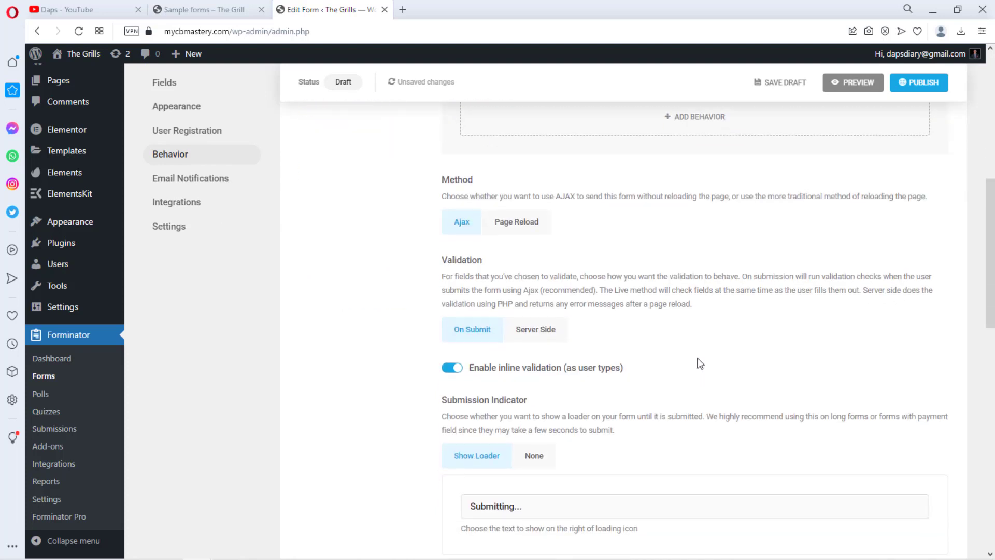
Step: Preview the User Registration form in its new style and publish it, dismissing the shortcode dialog
scroll(700, 363, up, 7)
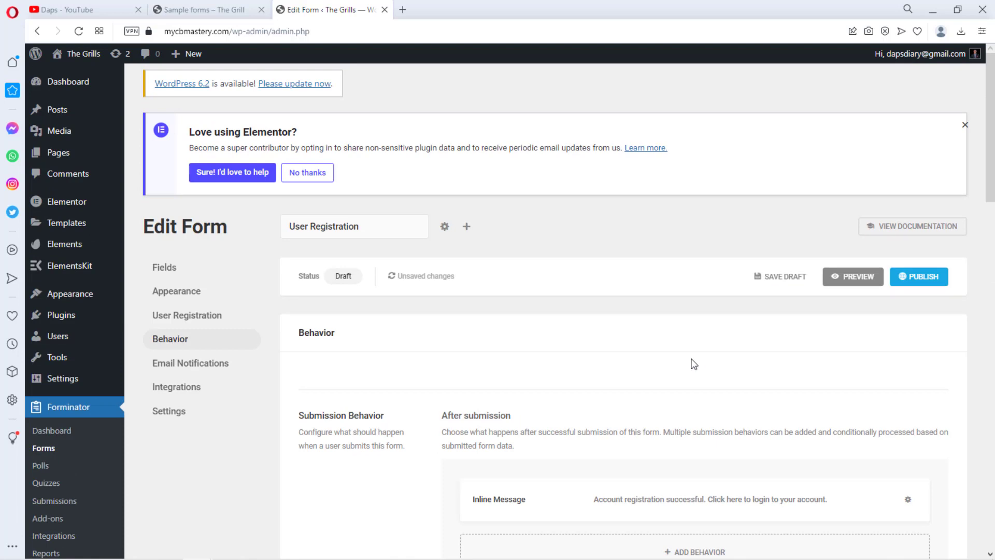
click(861, 281)
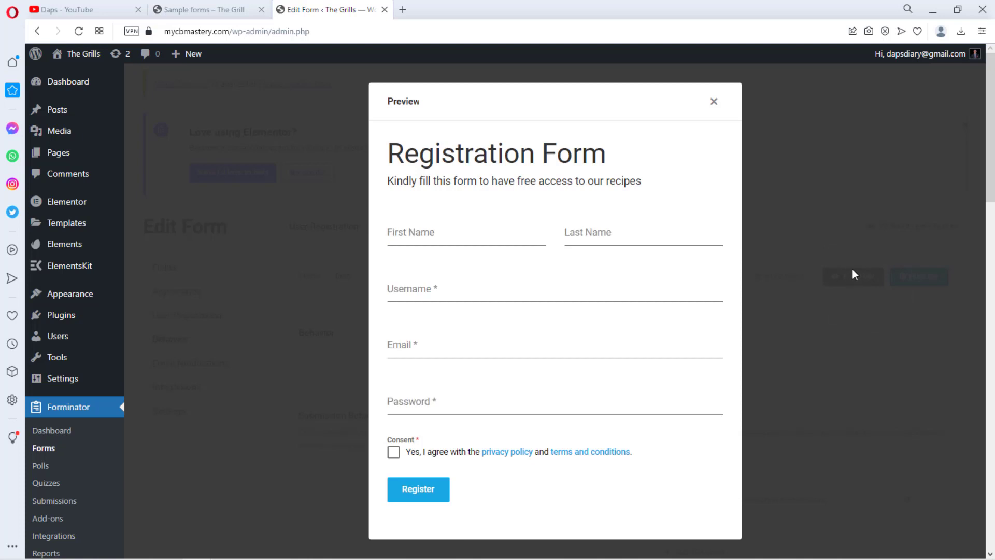
click(714, 102)
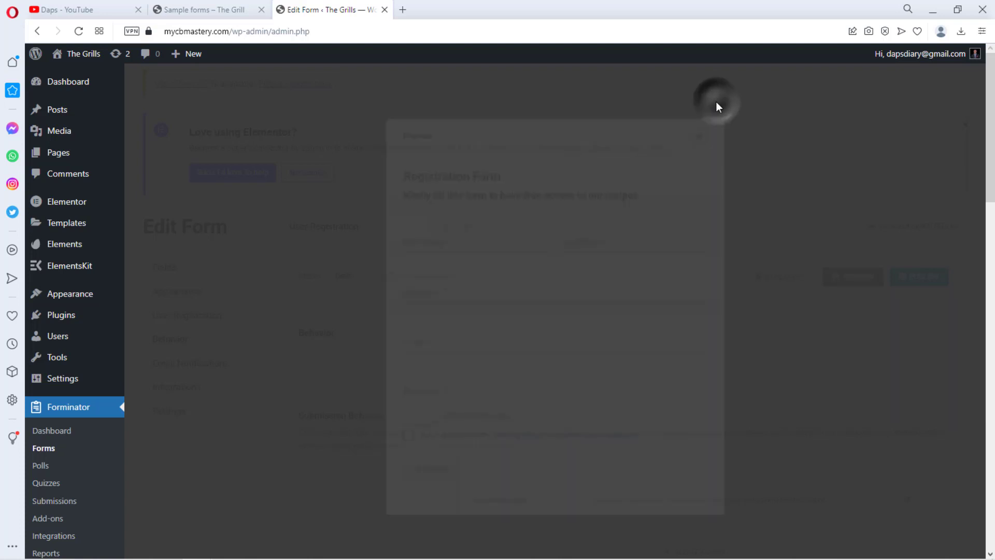
click(934, 277)
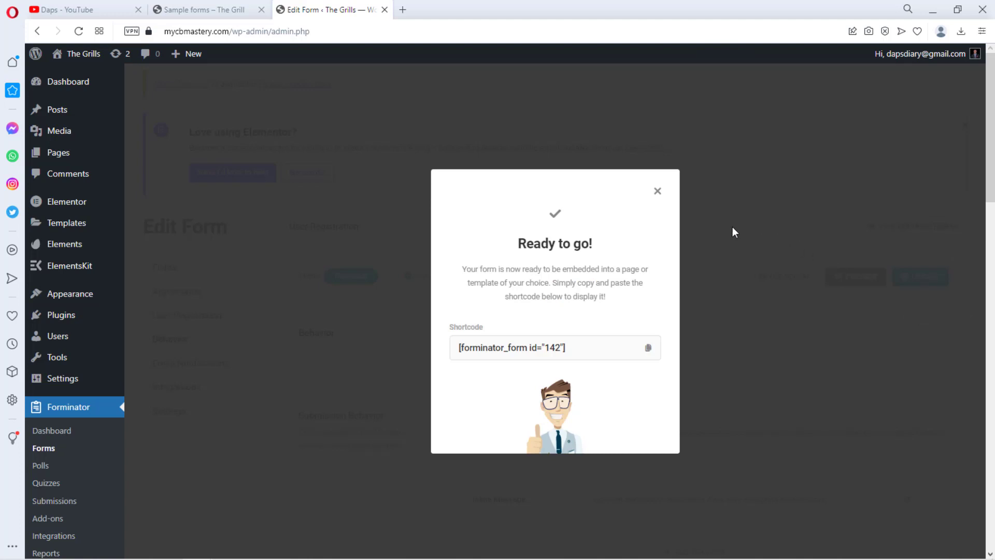
click(657, 192)
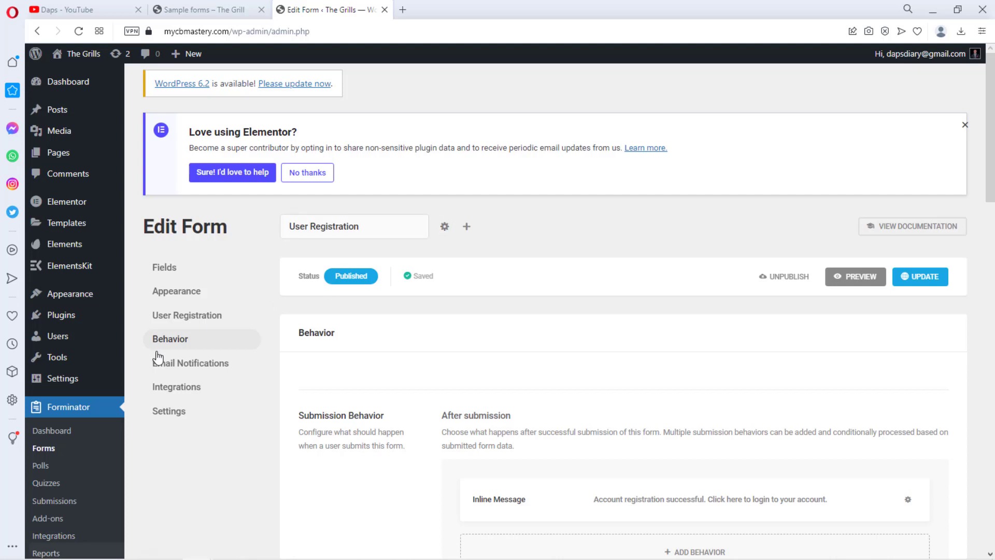
Step: Create a new form from the Registration template and name it "Paid membership"
click(43, 451)
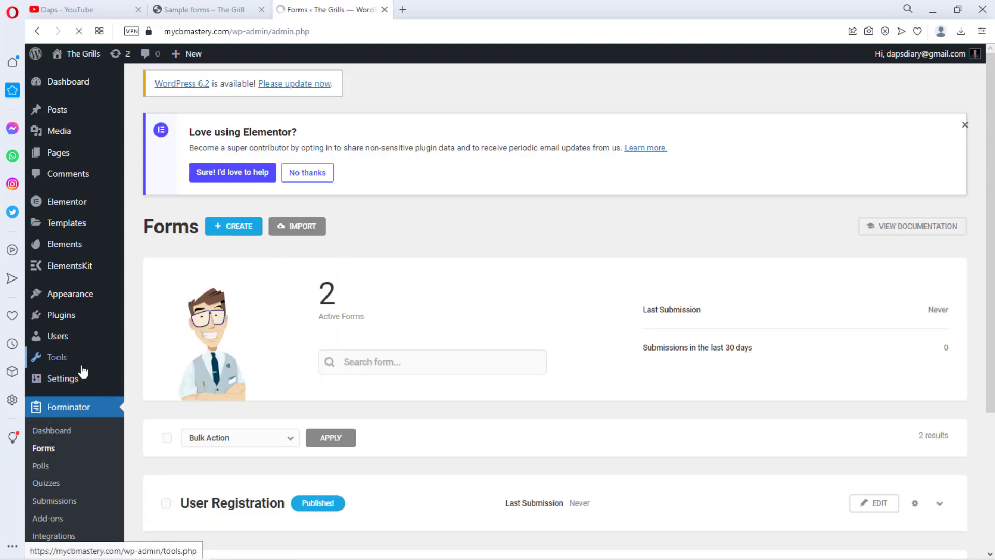
click(223, 228)
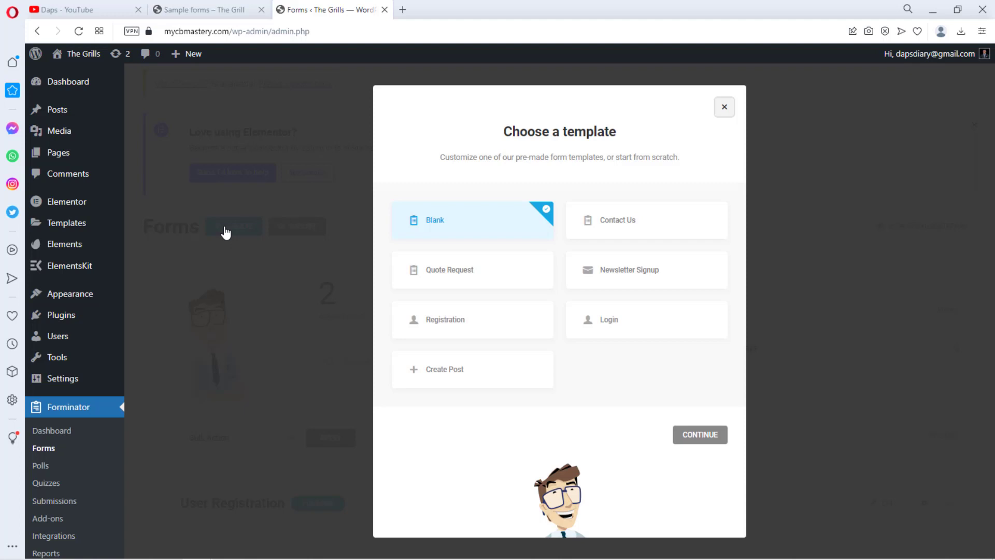
click(455, 325)
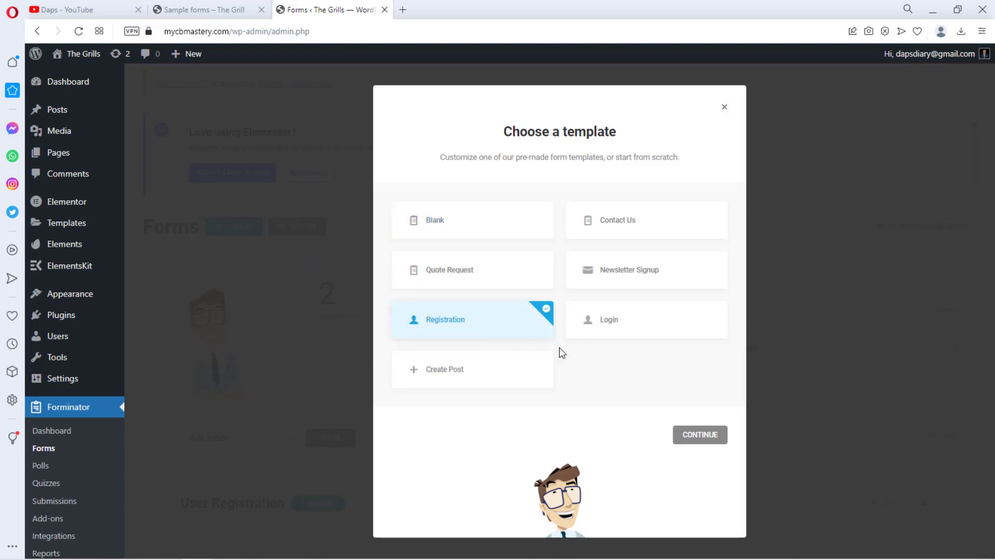
click(698, 436)
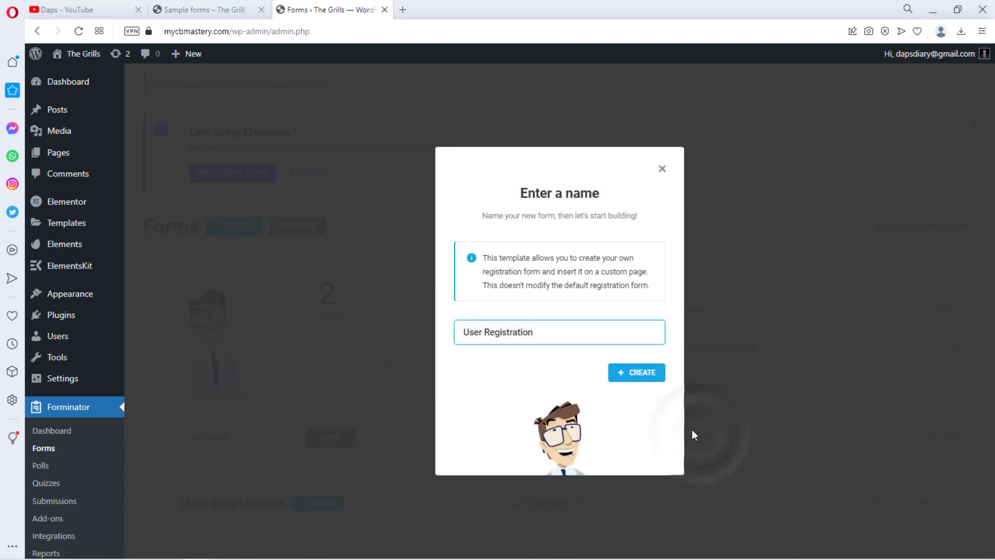
drag(549, 332, 413, 340)
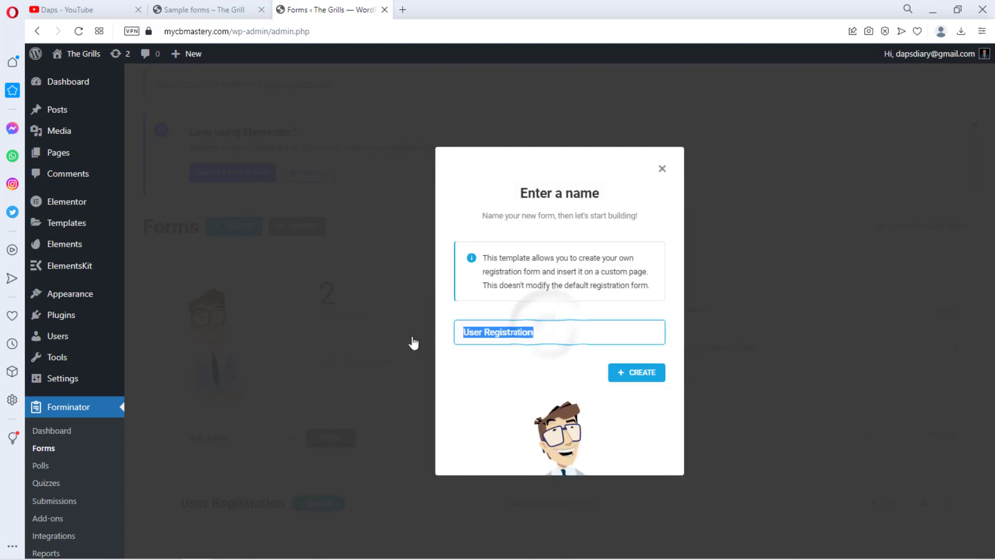
text(Paid membership)
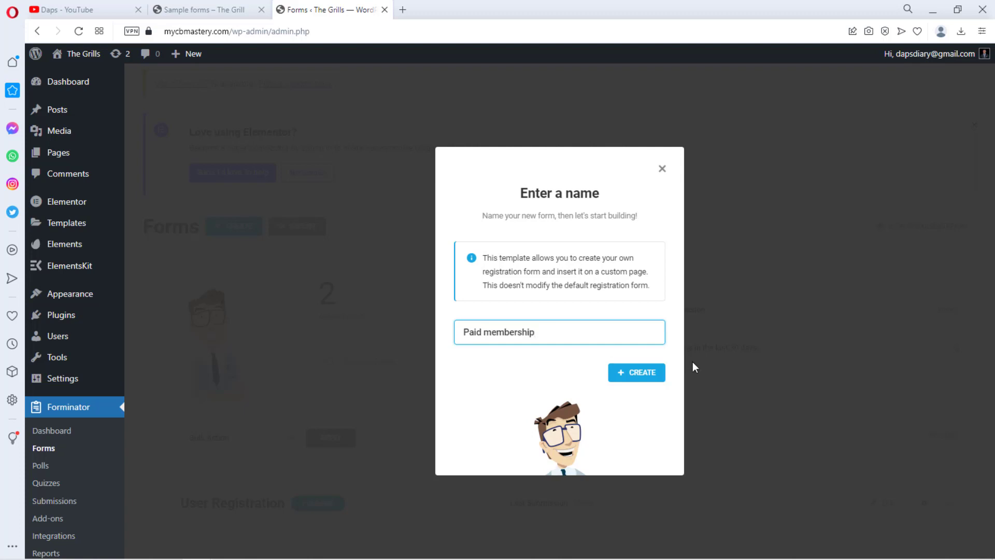
click(630, 372)
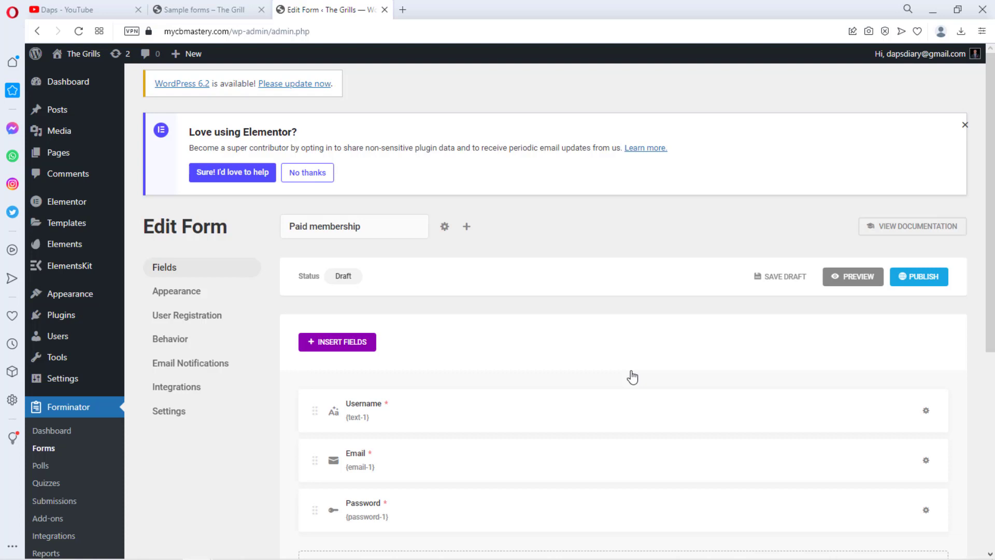
Step: Insert a Name field into the Paid membership form
scroll(632, 377, down, 3)
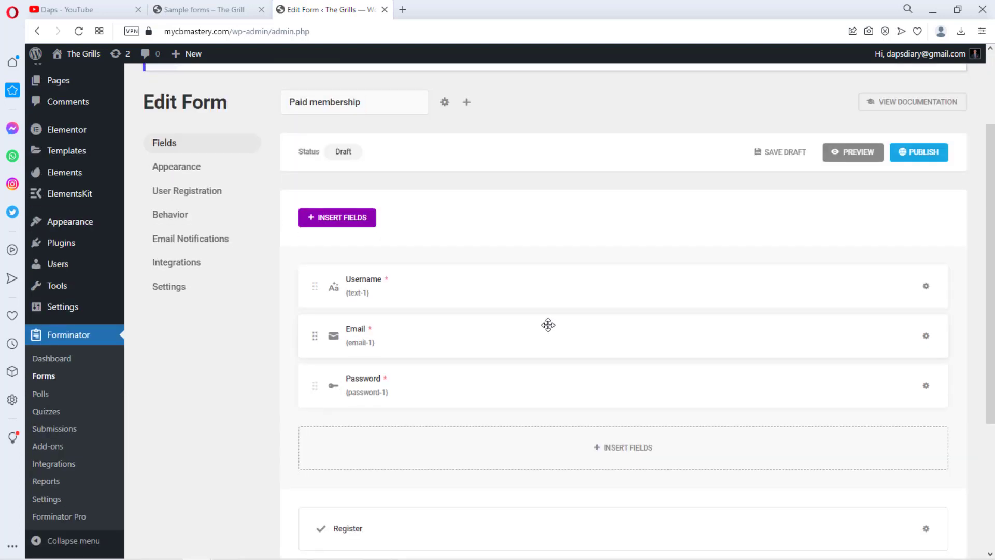
click(328, 223)
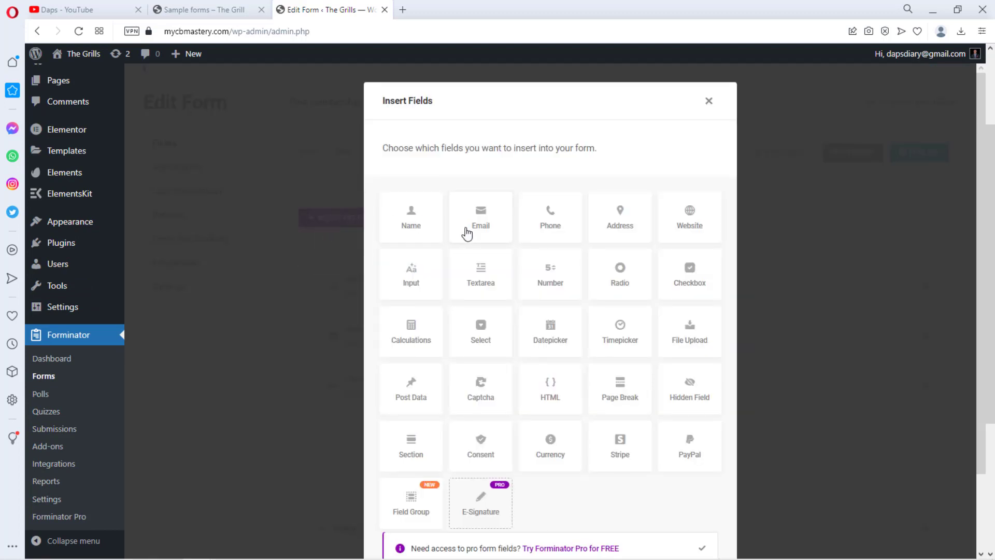
click(415, 221)
scroll(655, 370, down, 1)
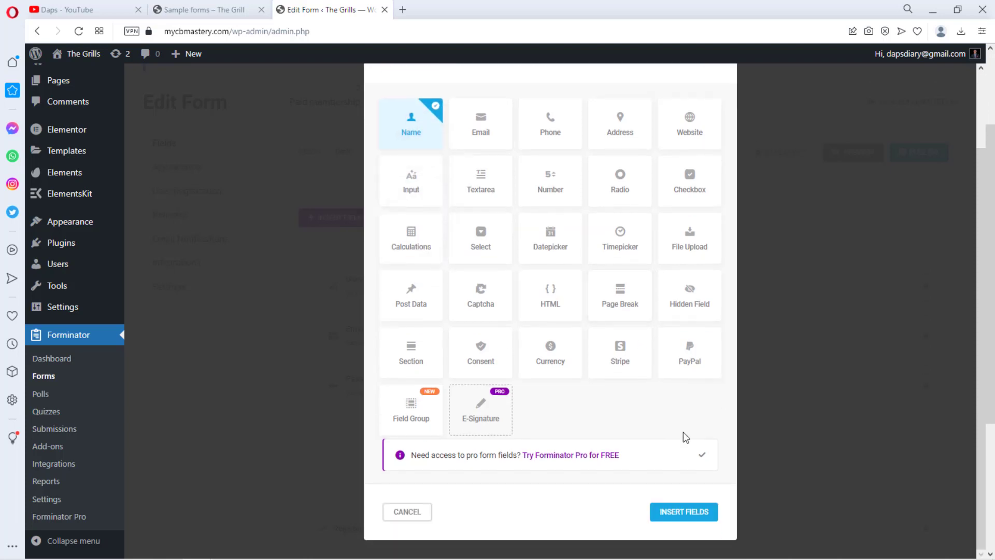
click(691, 513)
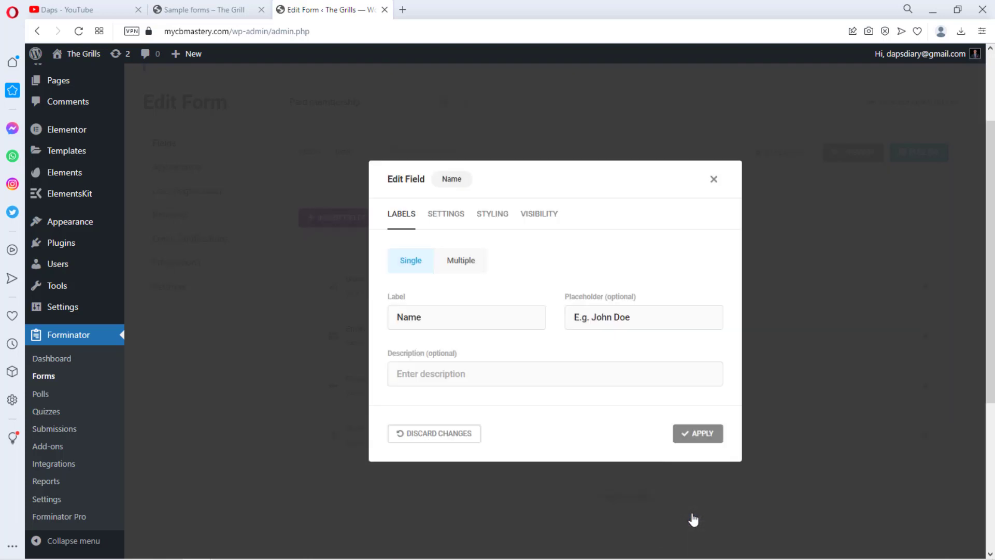
Step: Set the Name field to Multiple with Prefix and Middle Name disabled, and move it above Username
click(456, 256)
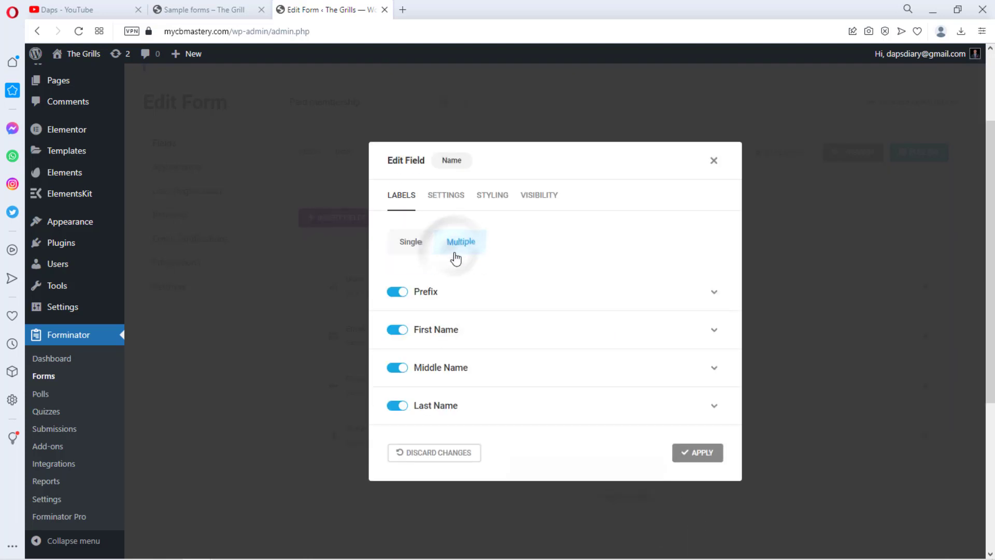
click(397, 291)
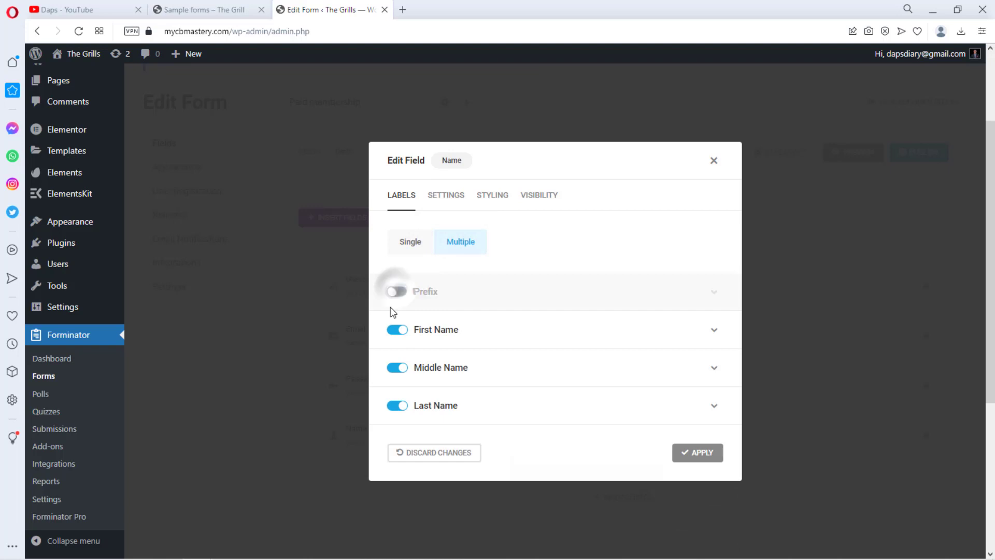
click(406, 370)
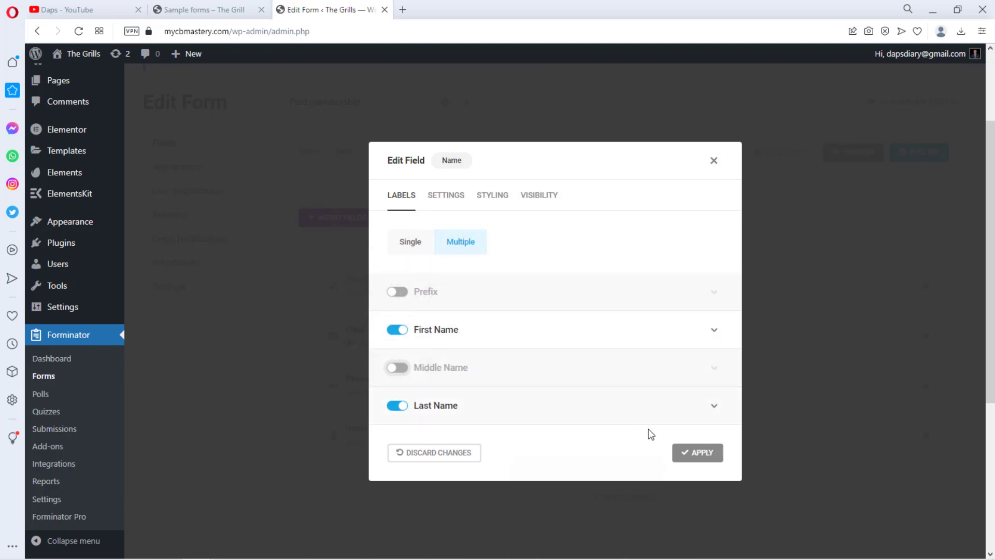
click(705, 458)
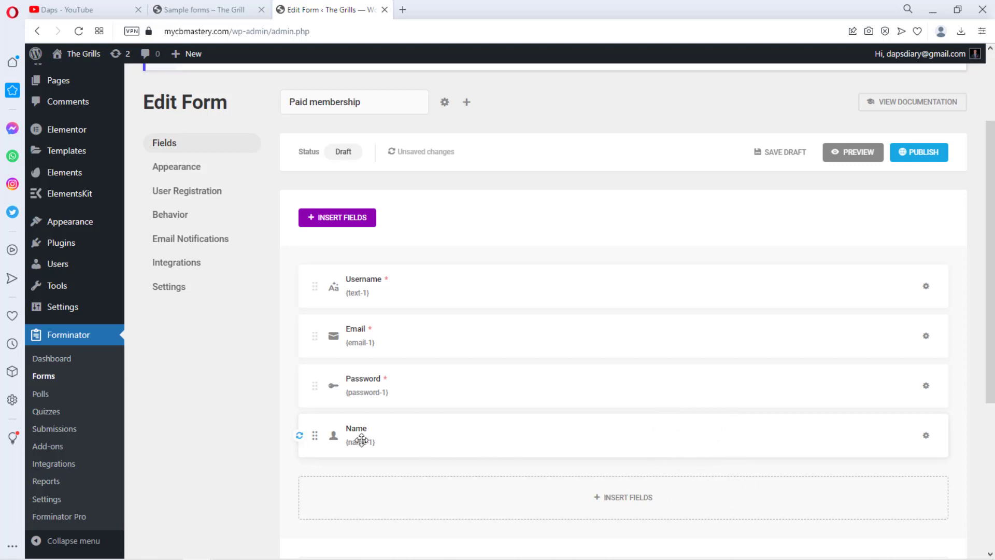
drag(559, 447, 560, 278)
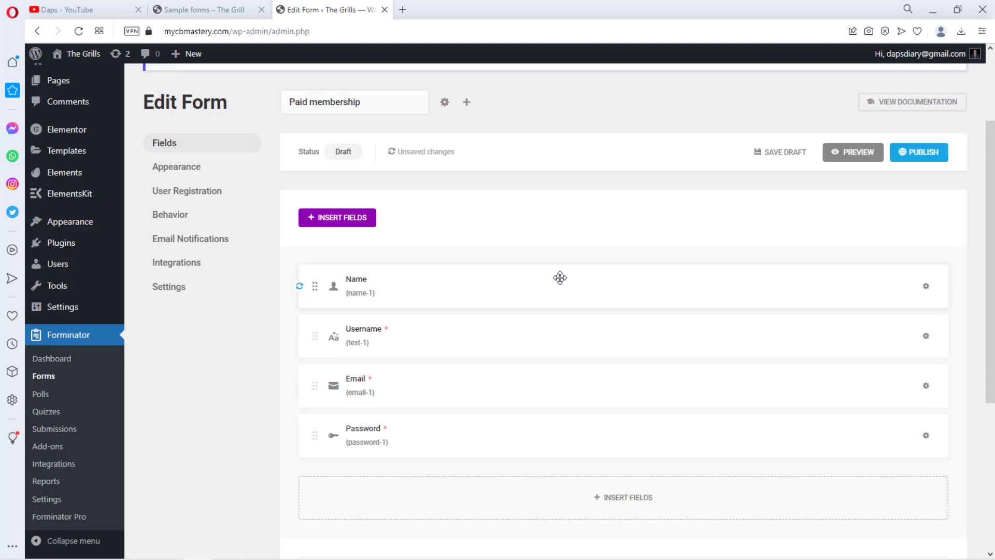
Step: Insert a Phone field with the description "Phone Number" and apply it
click(342, 217)
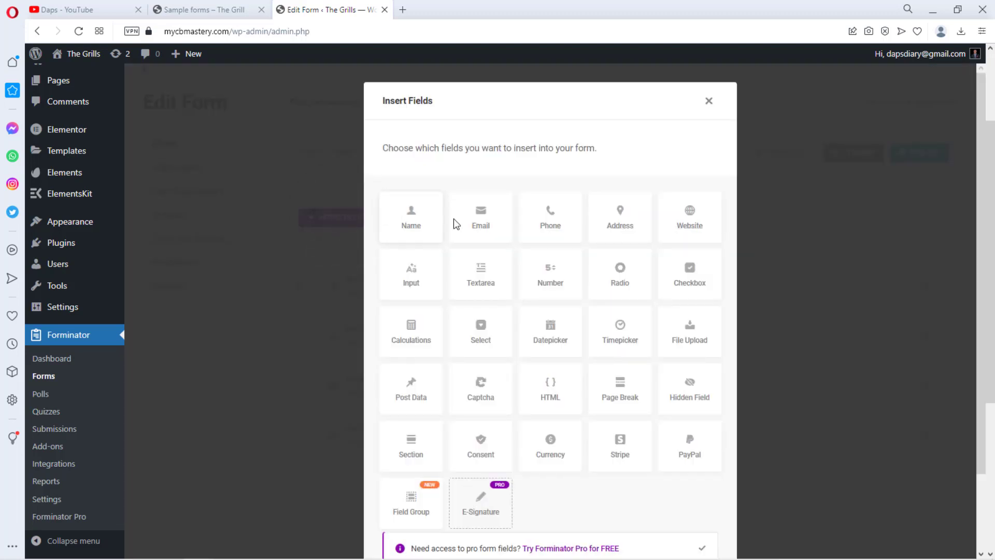
drag(545, 226, 551, 227)
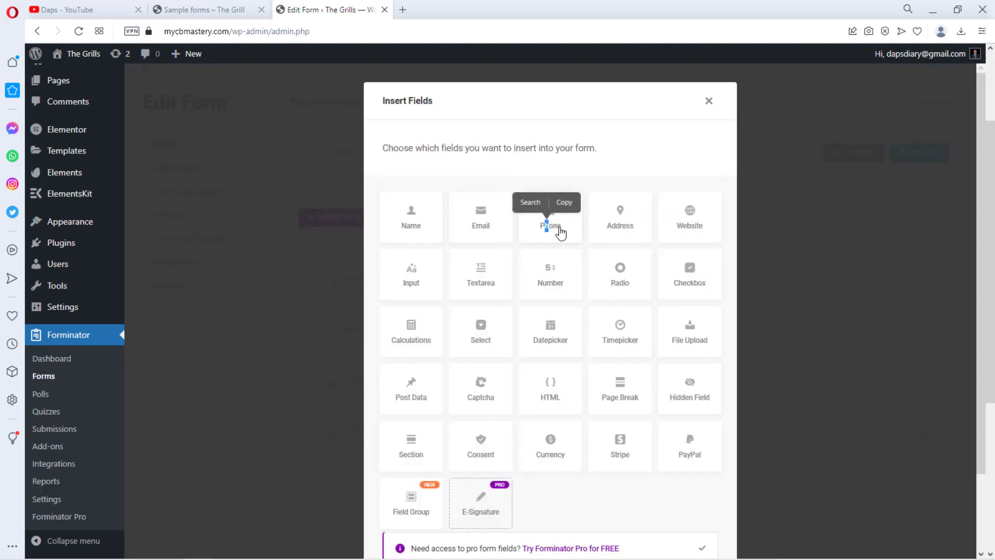
click(557, 230)
scroll(584, 309, down, 2)
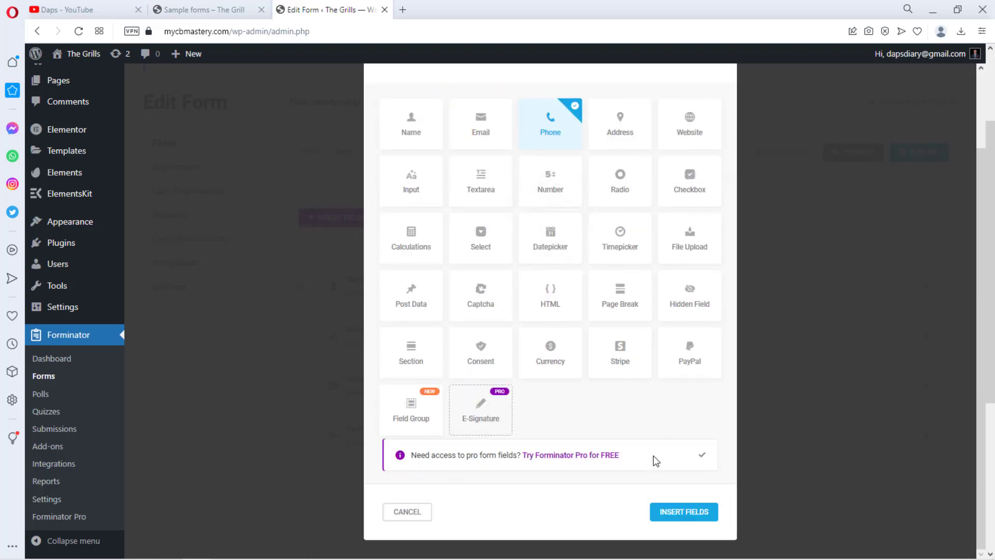
click(673, 514)
click(418, 350)
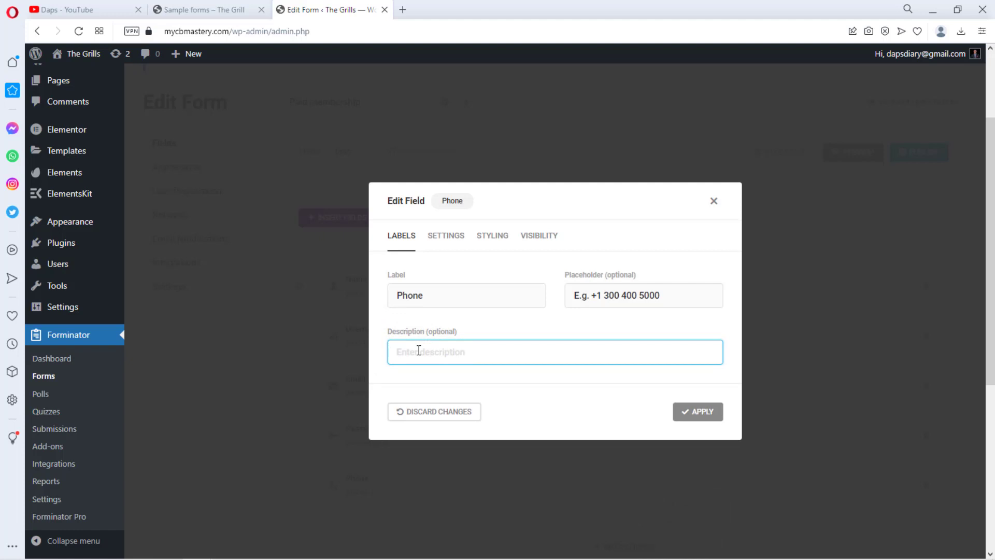
text(Phone Number)
click(422, 352)
text(r)
key(BackSpace)
click(697, 411)
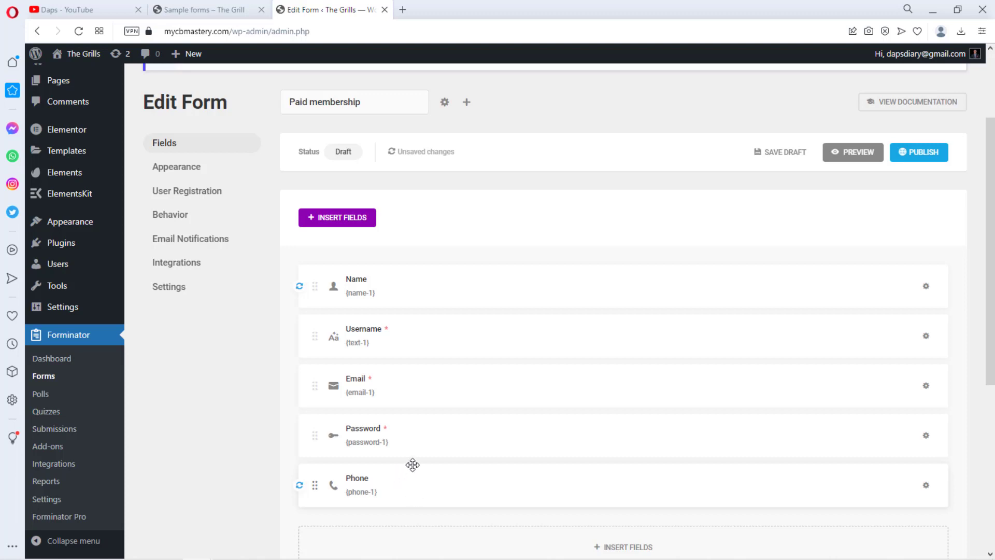
Step: Preview the form to examine the layout of the name, username, email, password and phone fields
click(854, 157)
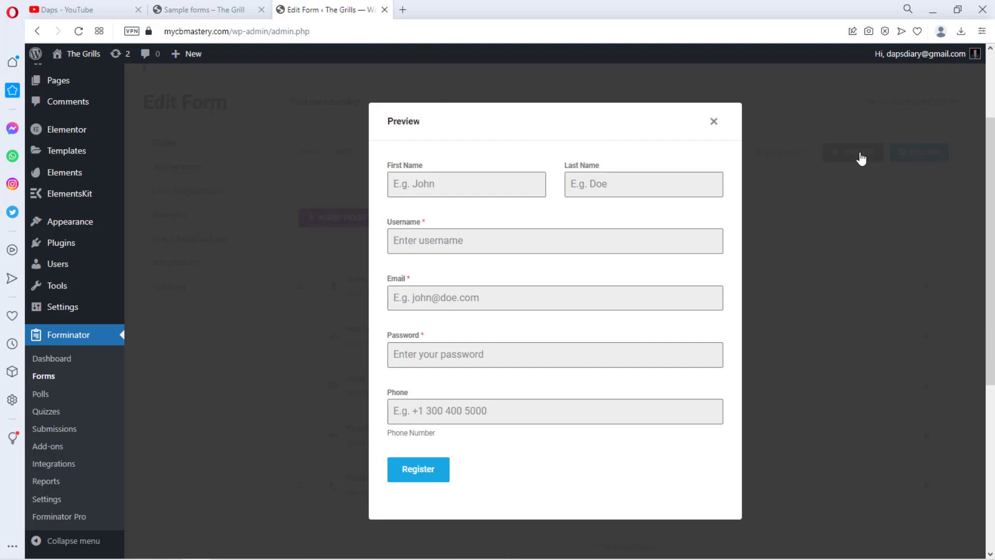
click(599, 167)
click(397, 250)
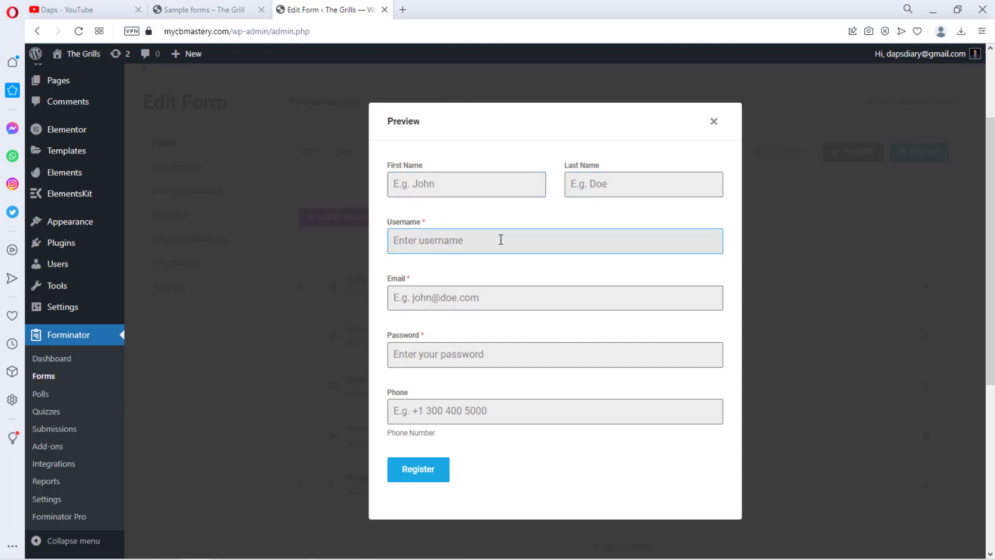
click(432, 413)
click(412, 240)
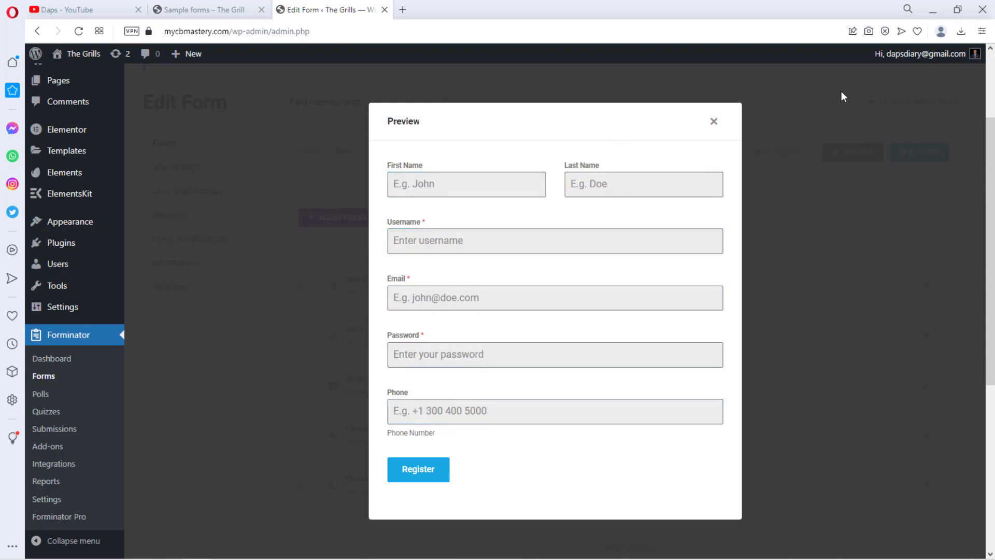
click(714, 121)
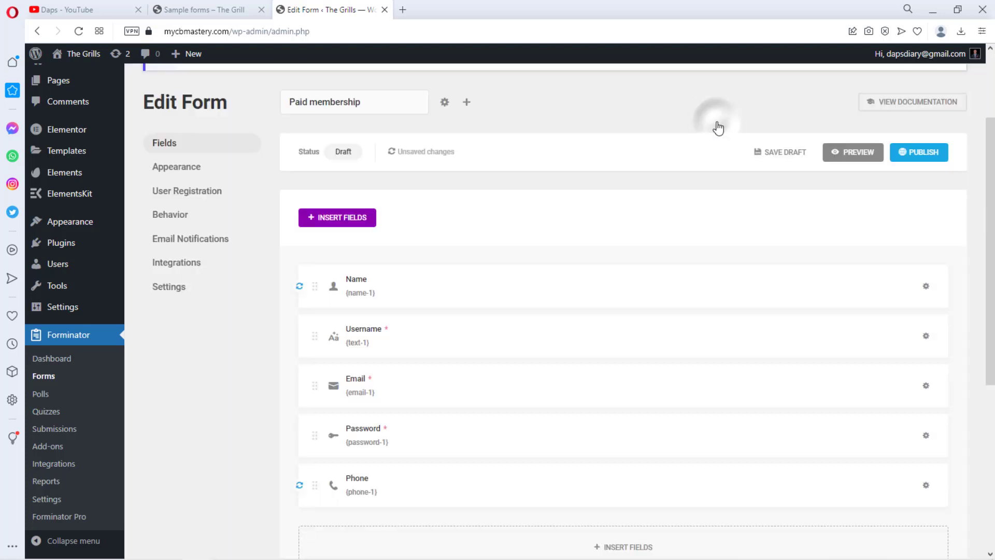
Step: Place the Phone field beside Username in the row under Name, and check the layout in the preview
click(323, 474)
drag(324, 474, 343, 337)
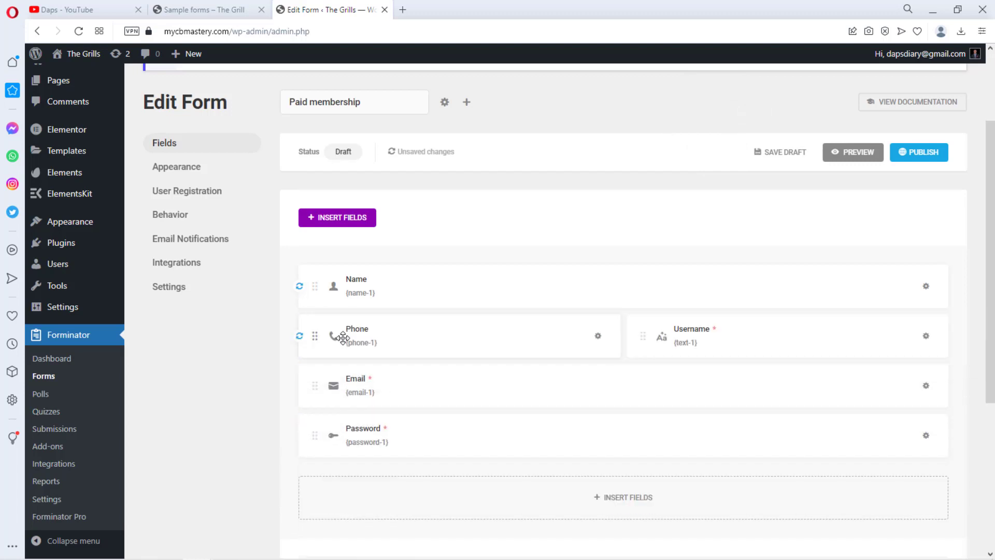
click(855, 152)
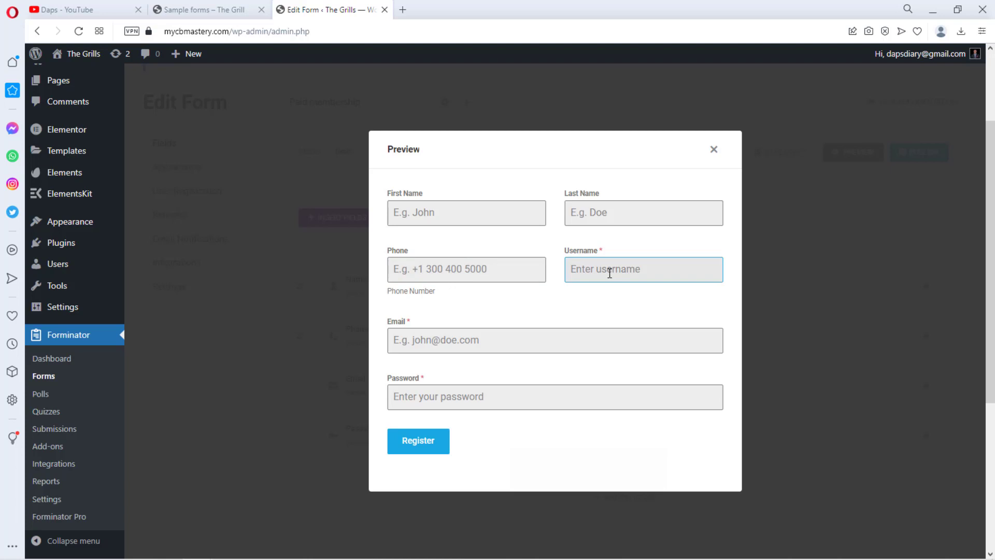
click(713, 151)
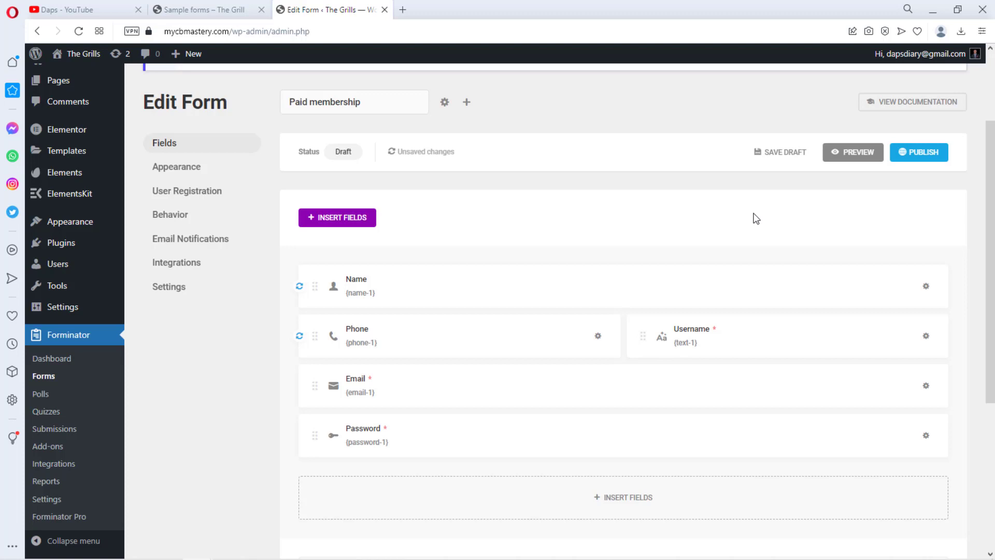
Step: Insert an Address field at the end of the form, keeping all its address parts enabled
click(631, 500)
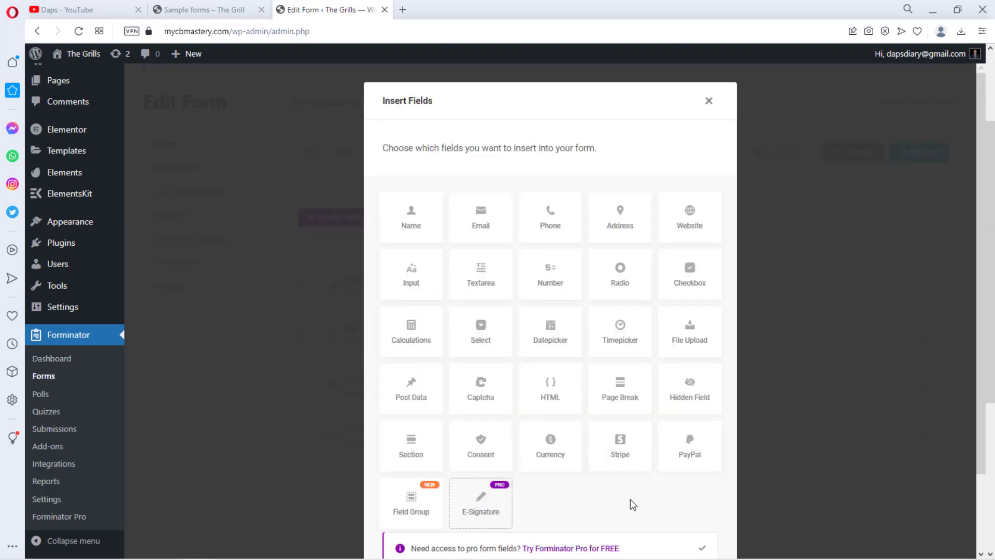
click(626, 225)
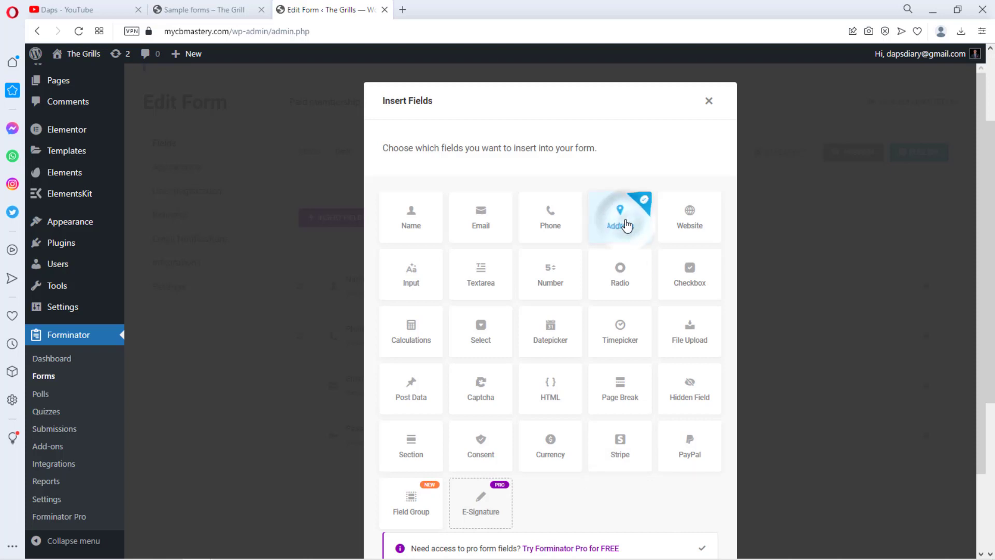
scroll(621, 422, down, 1)
scroll(620, 422, down, 3)
click(668, 508)
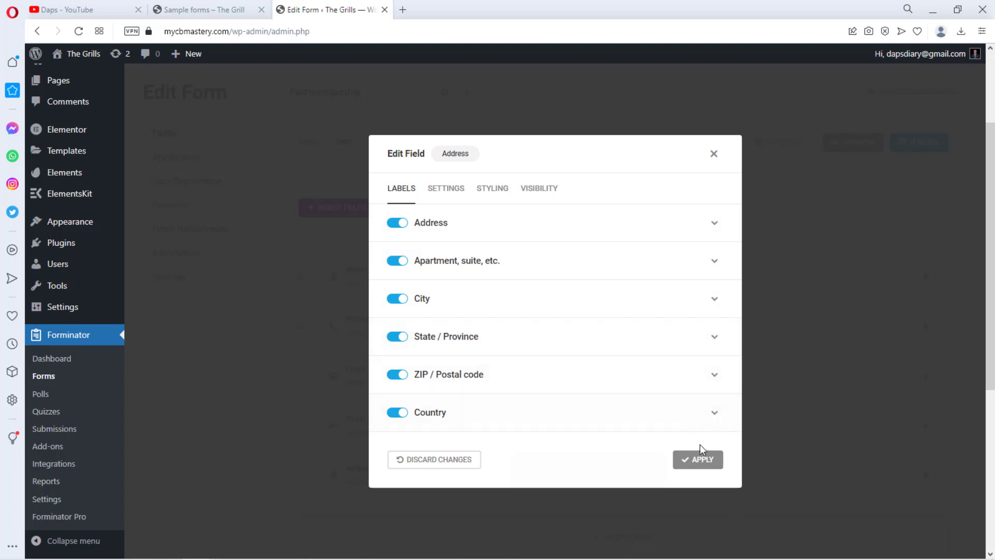
click(701, 460)
Step: Rearrange the fields so Email and Phone share the row under Name, followed by Address, Username and Password on separate rows
scroll(621, 355, down, 3)
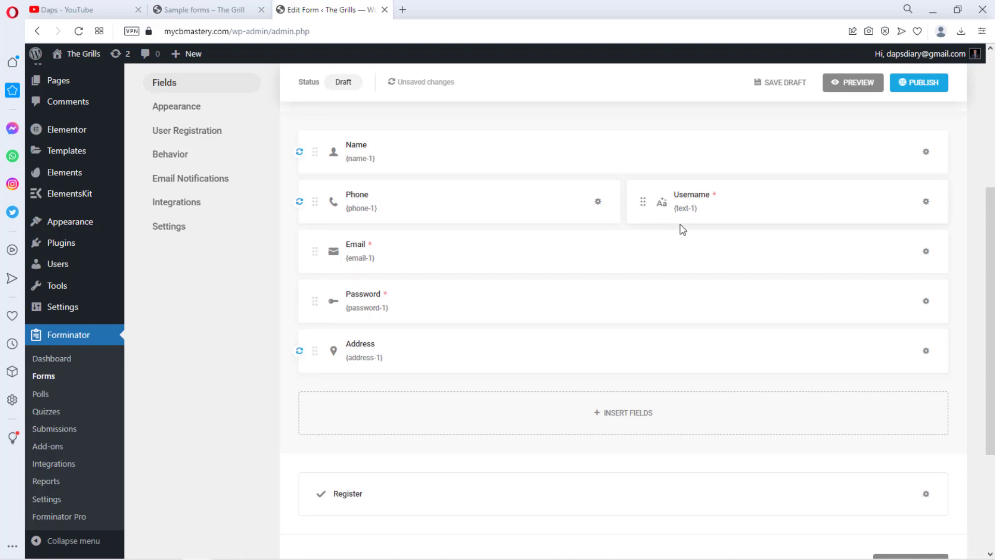
drag(645, 203, 555, 274)
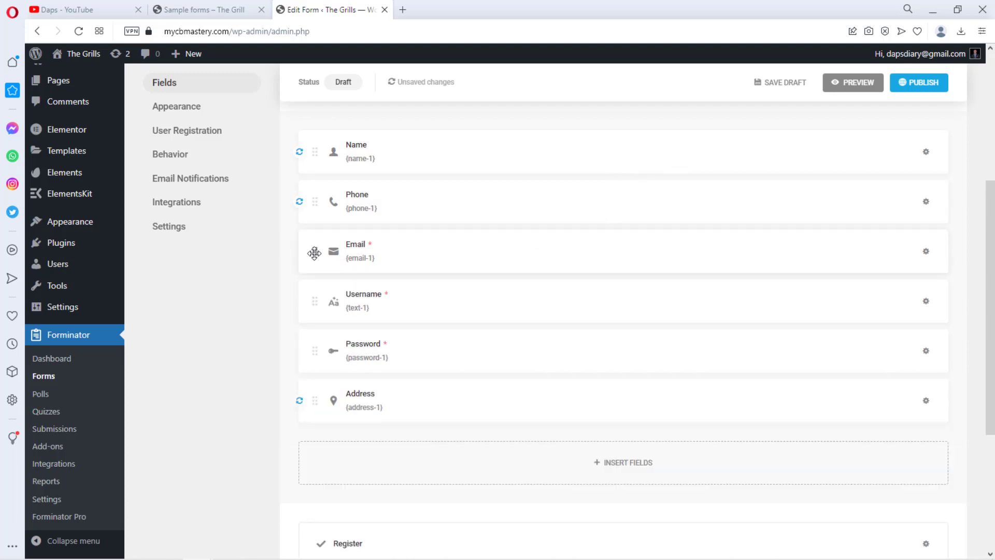
drag(314, 252, 413, 204)
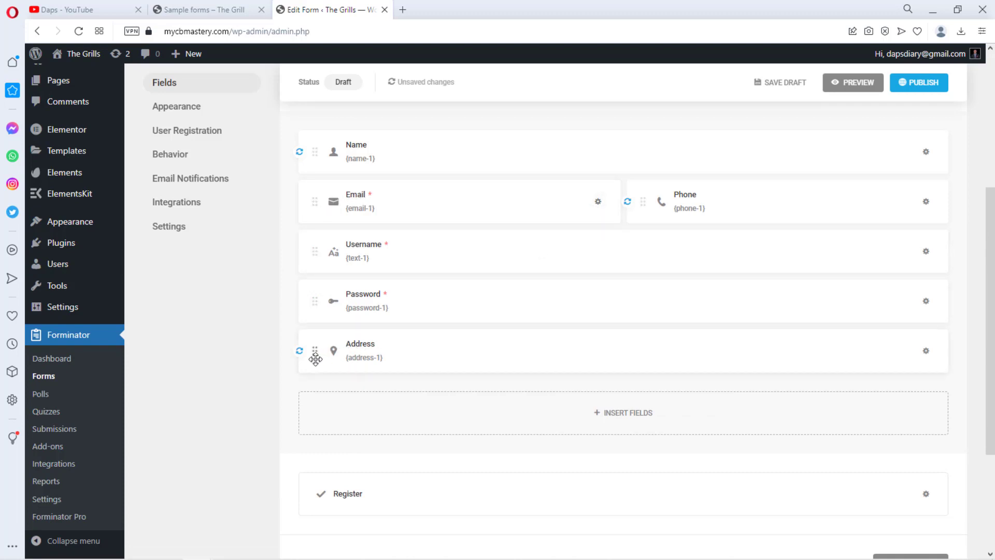
drag(316, 359, 579, 232)
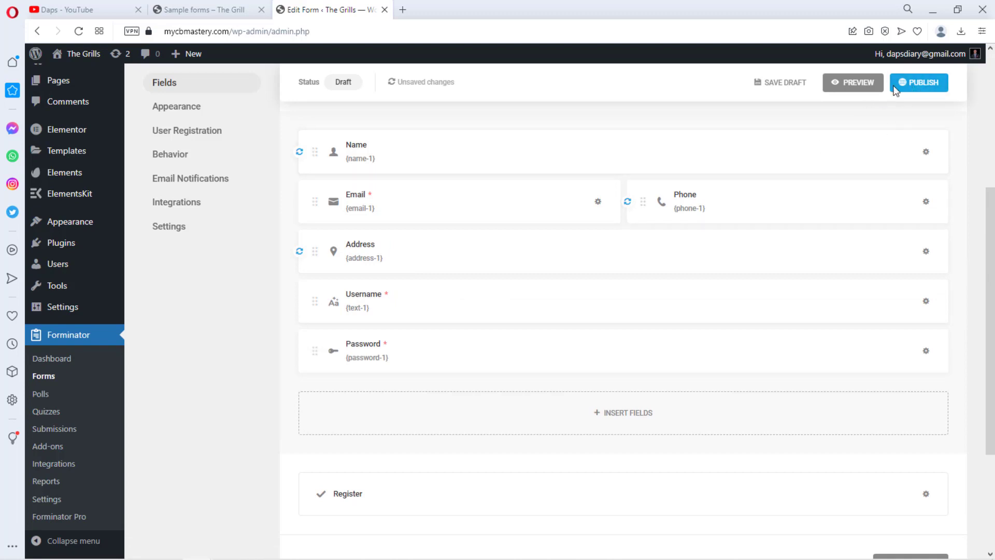
Step: Preview the rearranged form to check the order of the name, email, phone, address, username and password fields
click(864, 84)
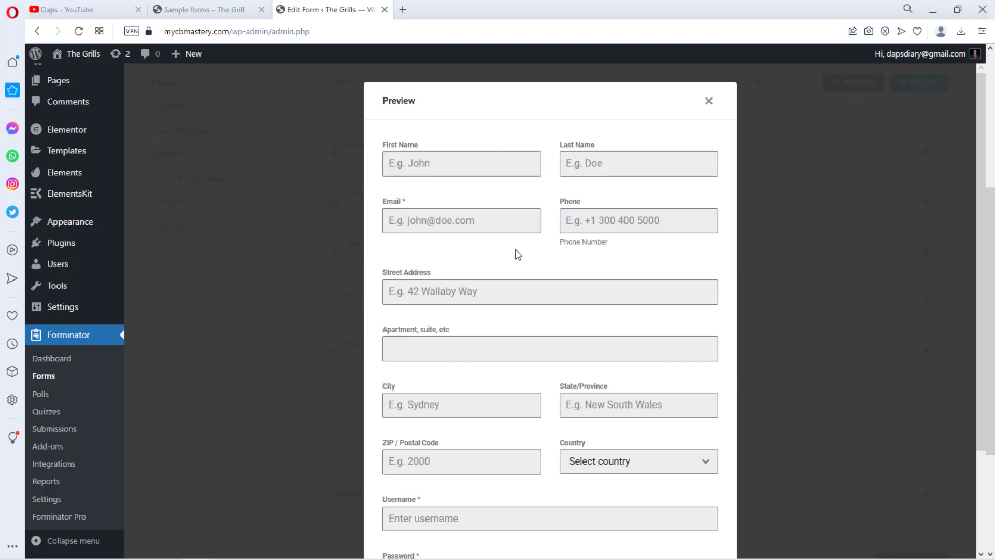
scroll(510, 269, down, 3)
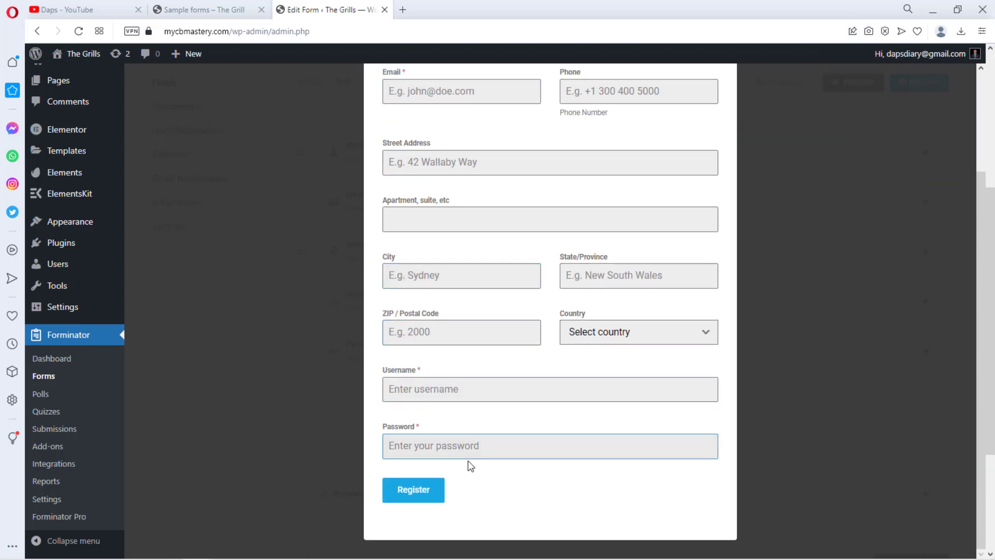
scroll(733, 192, up, 3)
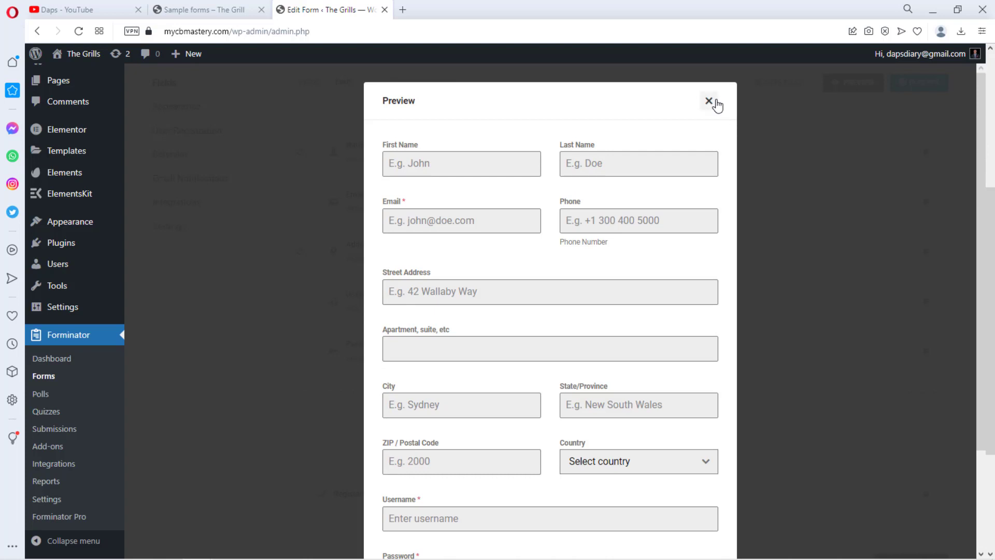
click(708, 96)
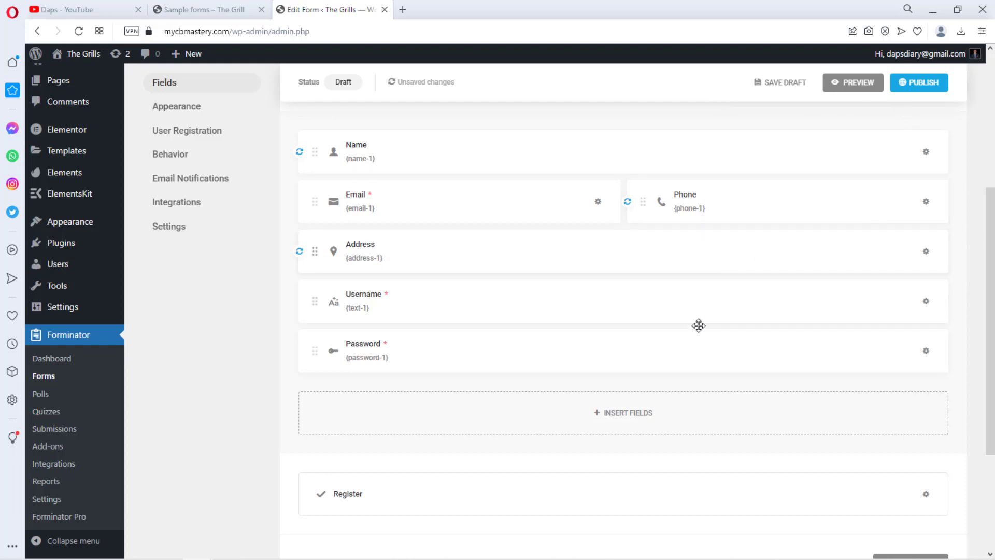
Step: Insert a Checkbox field at the end of the form, below Password
click(632, 417)
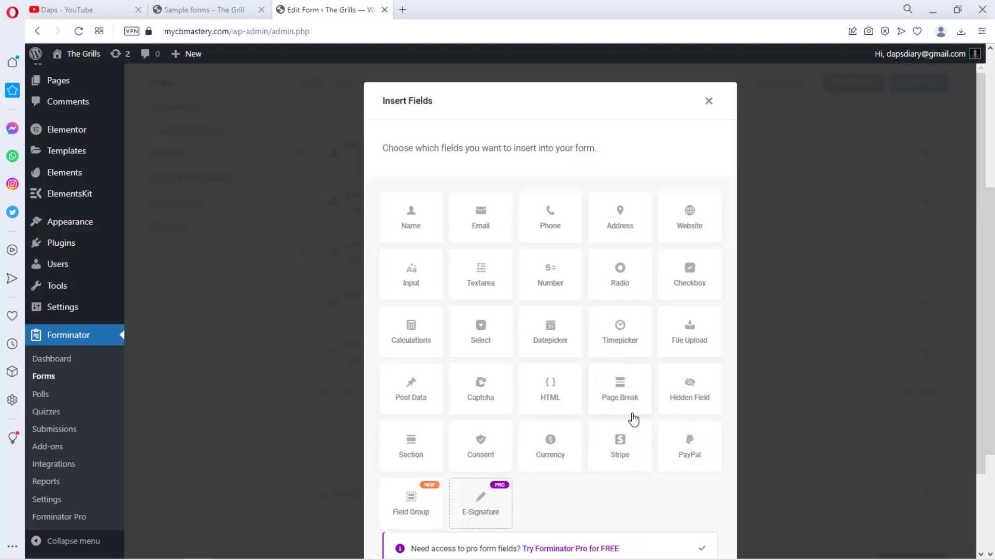
click(683, 288)
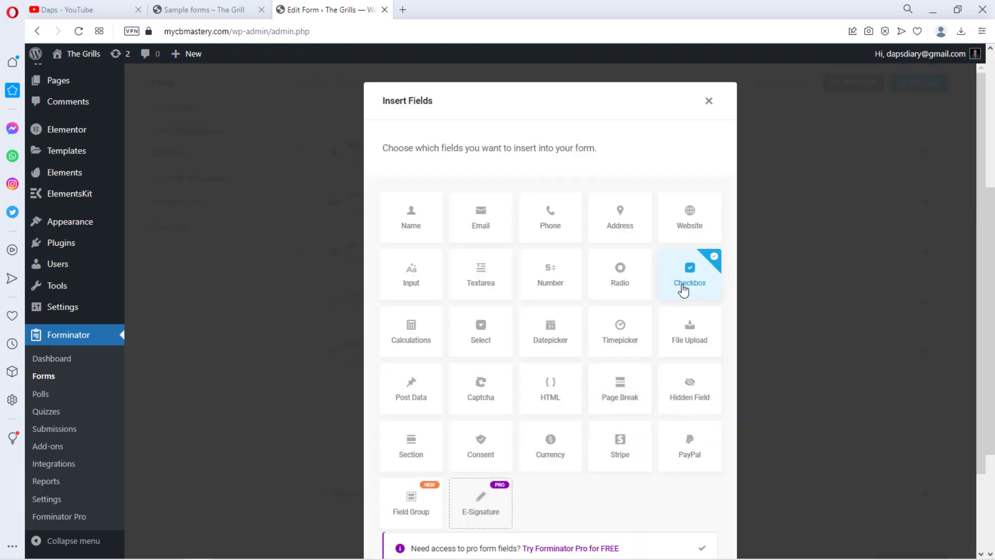
scroll(679, 362, down, 3)
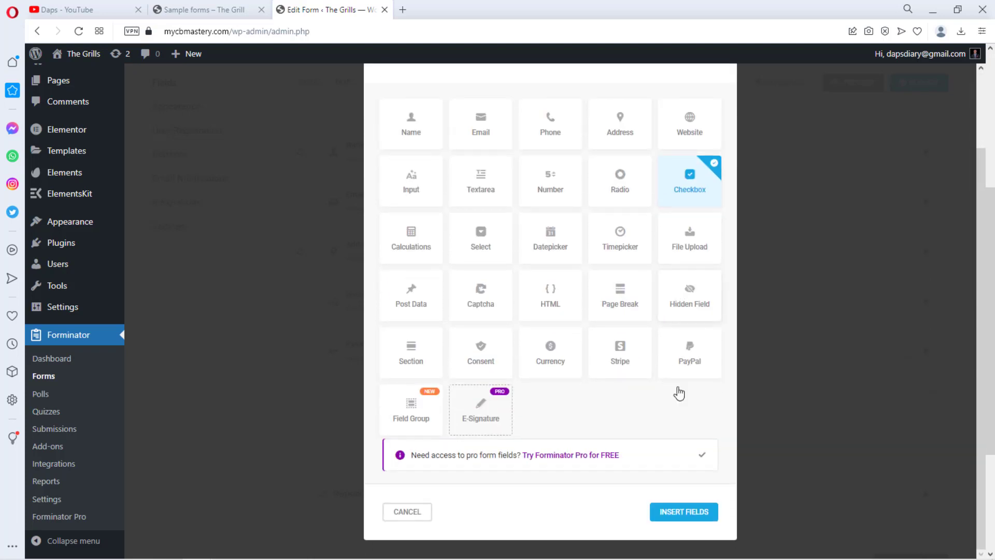
click(691, 513)
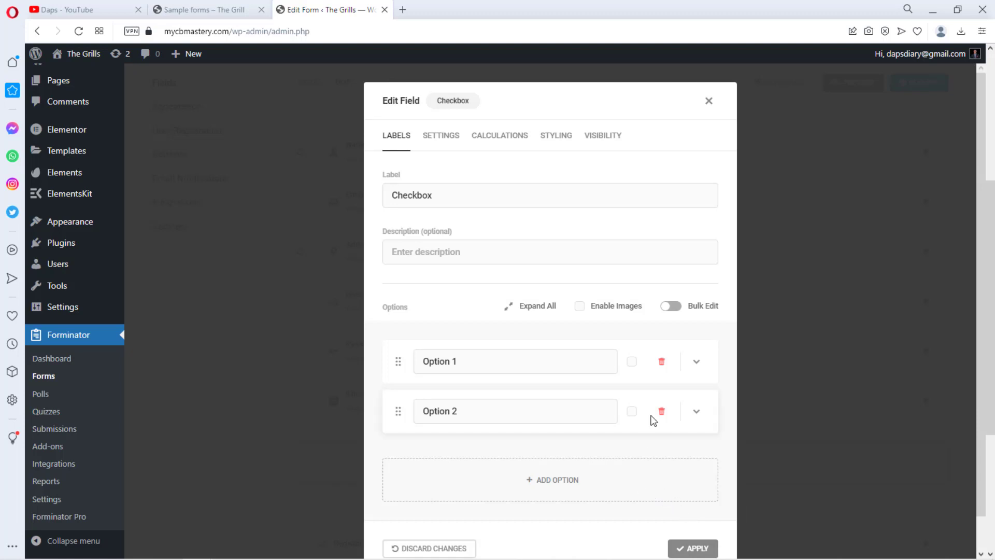
Step: Rename the checkbox field's two options as Bronze Plan and Gold Plan
click(482, 361)
drag(475, 363, 384, 371)
text(Bronze Plan)
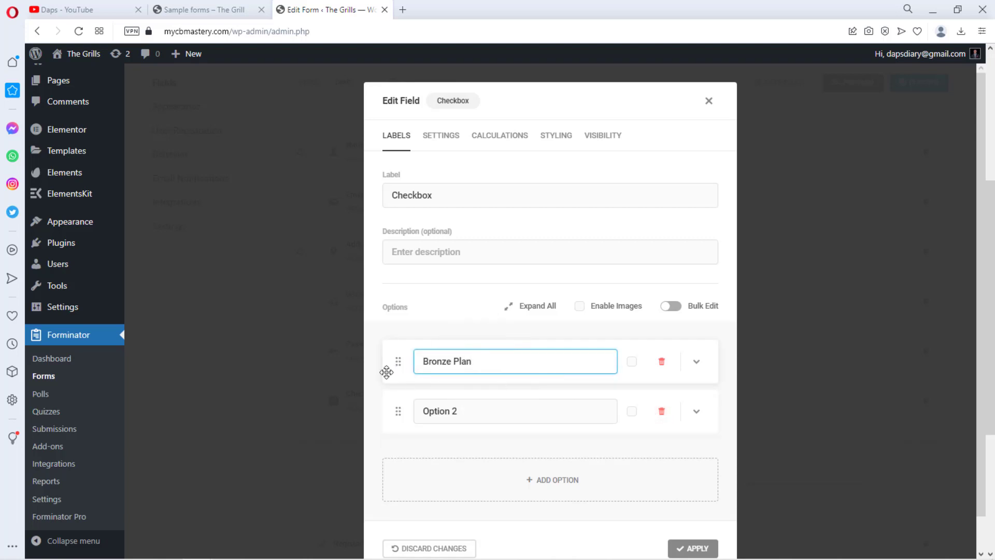
drag(467, 411, 415, 411)
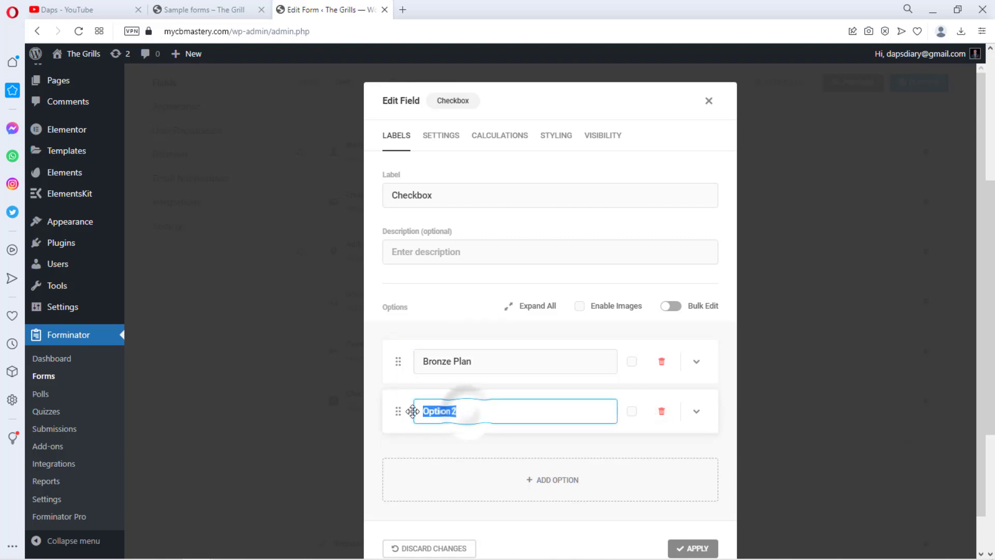
text(G)
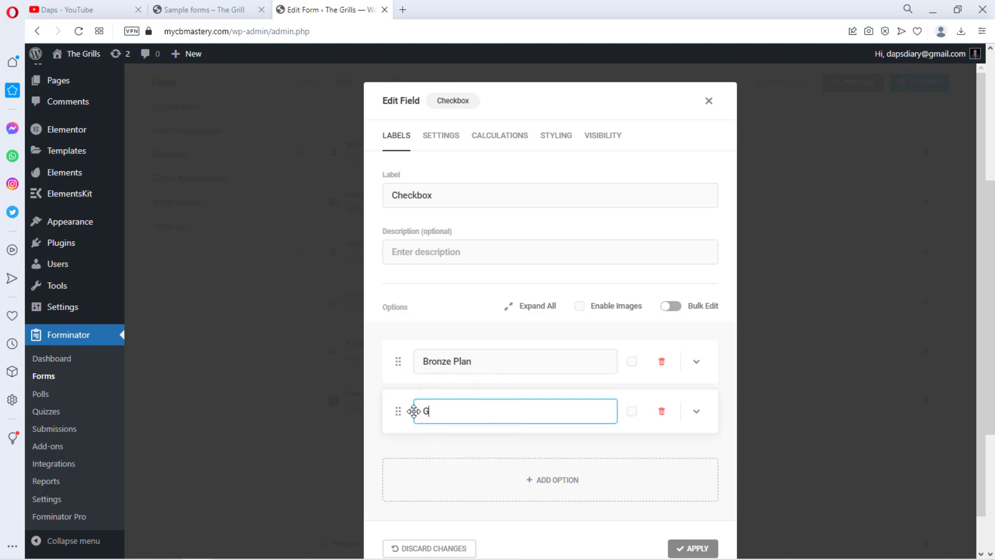
text(old Plan)
Step: Enable images for the checkbox options and upload bronze.png as the Bronze Plan option's image
click(579, 307)
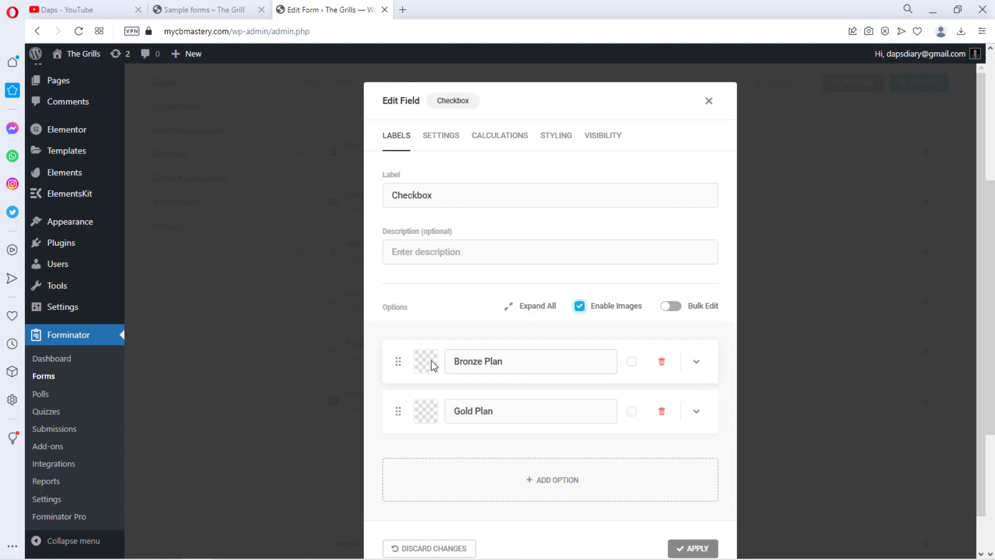
click(696, 361)
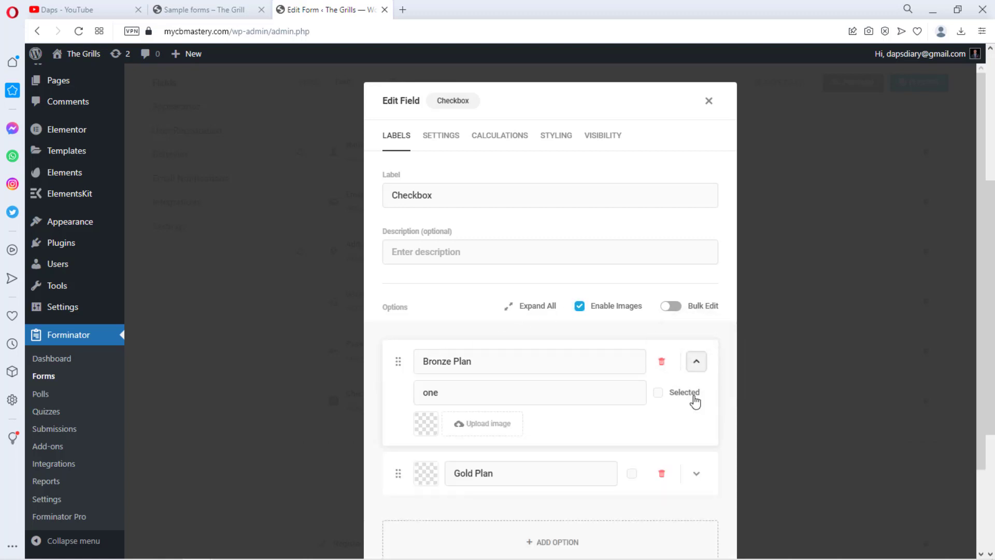
click(476, 424)
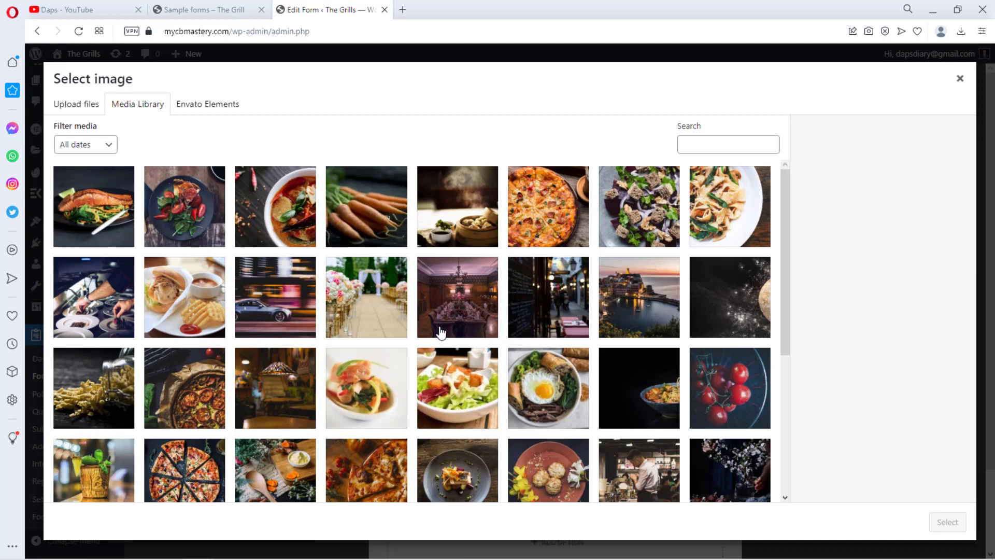
click(77, 110)
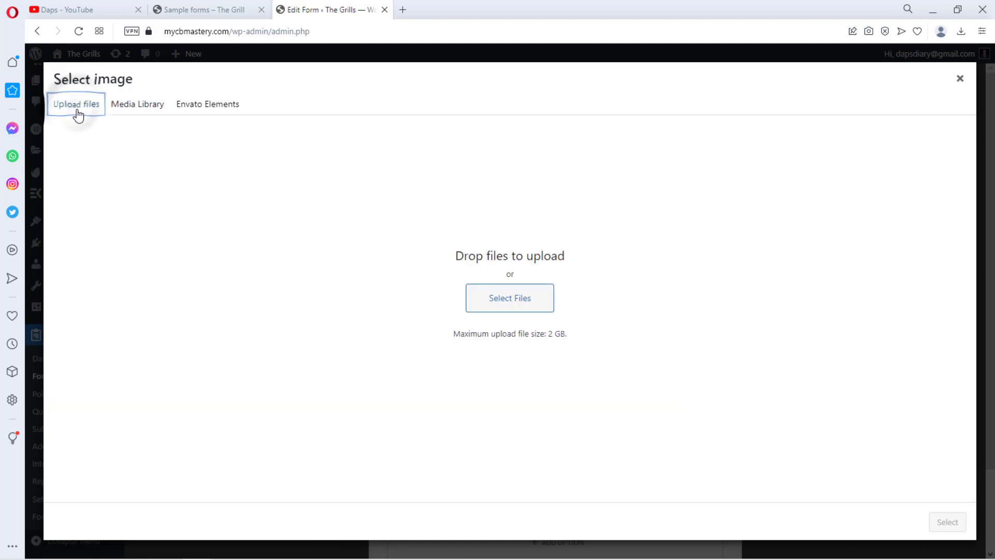
click(527, 300)
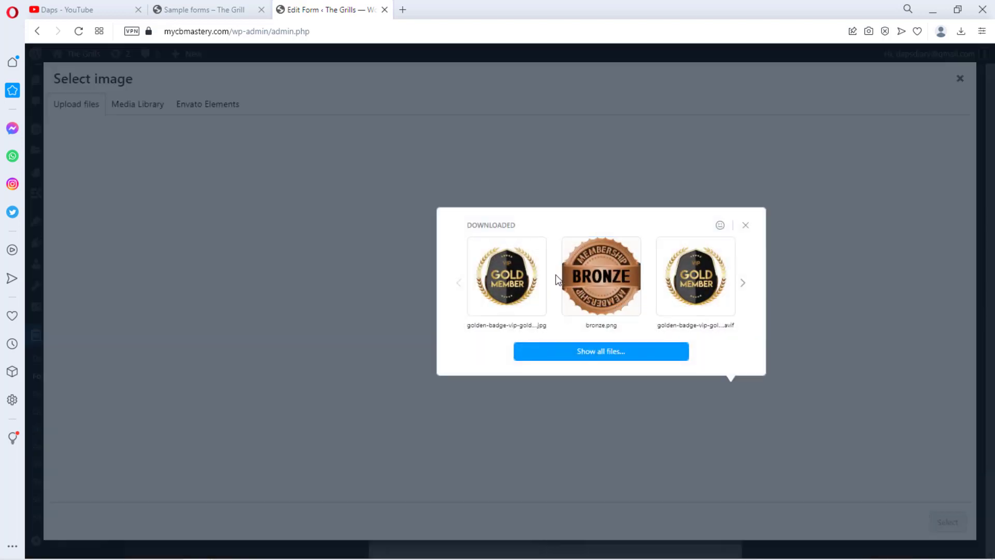
click(596, 280)
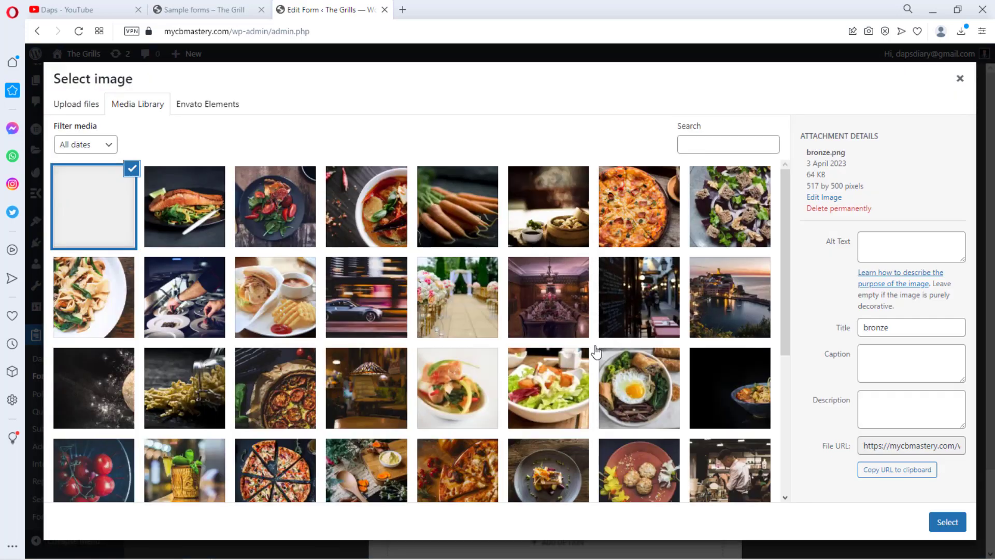
click(948, 522)
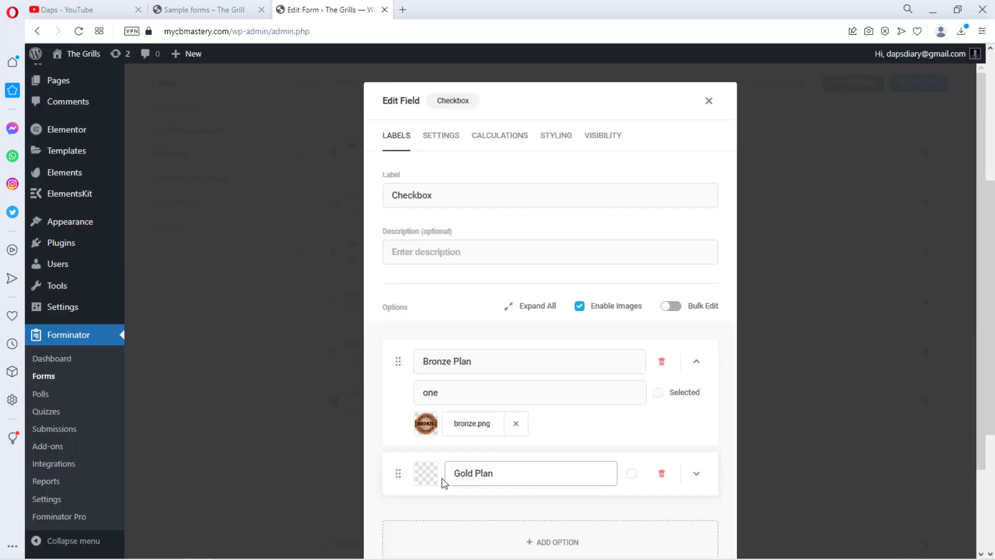
Step: Upload the gold member badge JPG, golden-badge-vip-golden-member-retro-design_12454-8506.jpg, as the Gold Plan option's image
click(696, 473)
scroll(697, 478, down, 1)
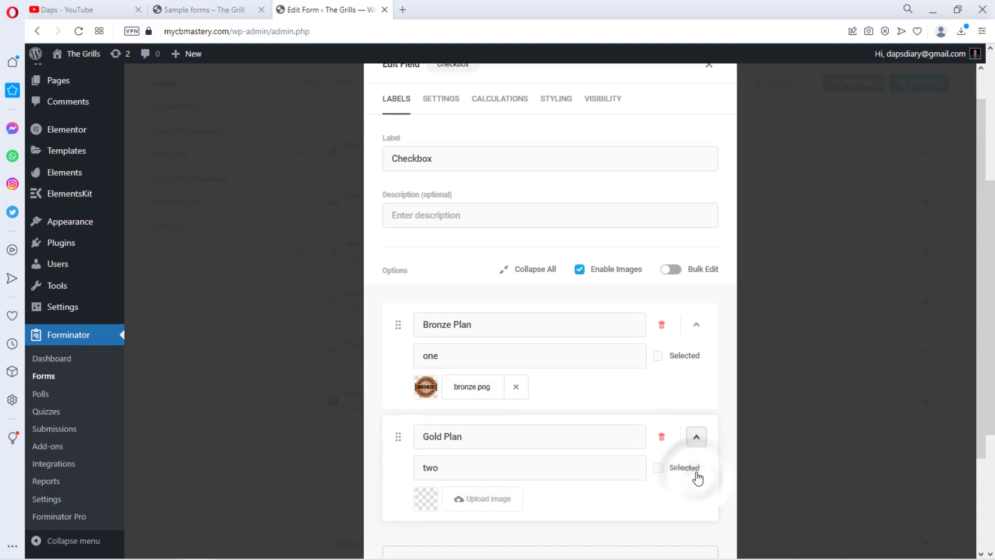
scroll(698, 477, down, 3)
click(481, 378)
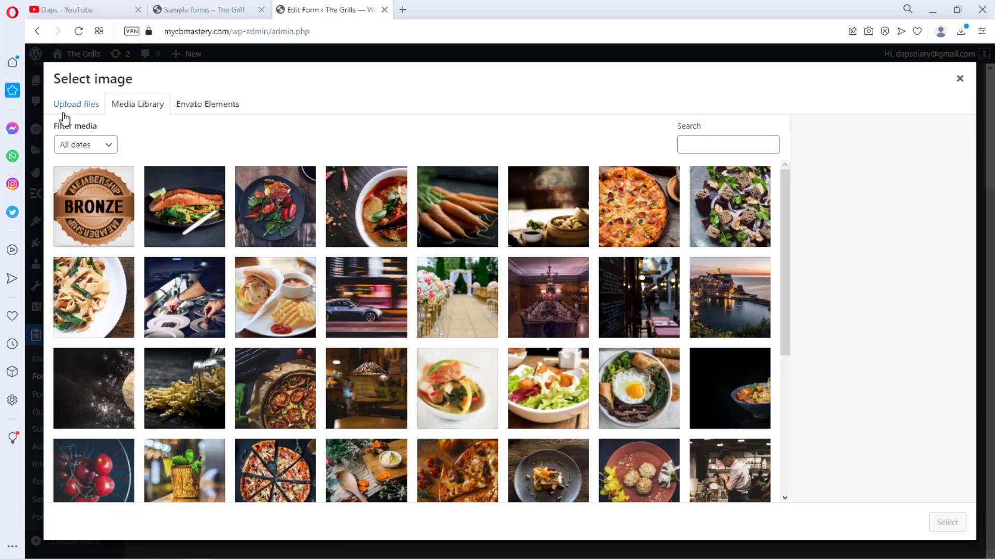
click(63, 114)
click(482, 305)
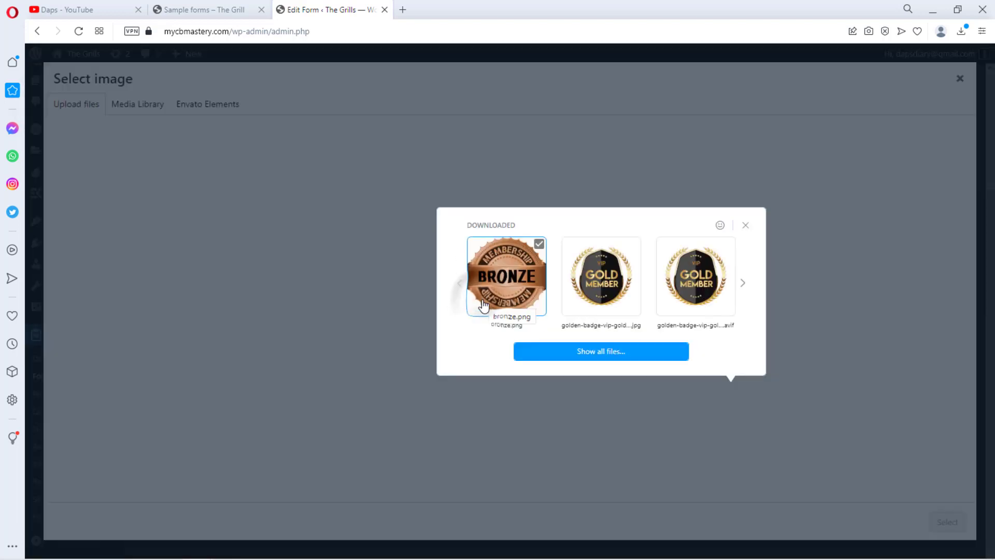
click(596, 285)
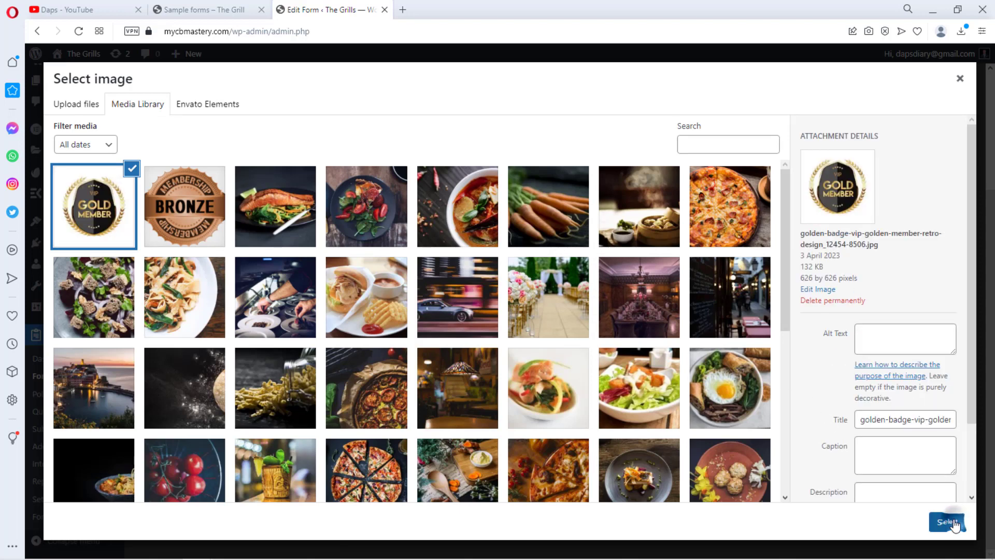
click(948, 522)
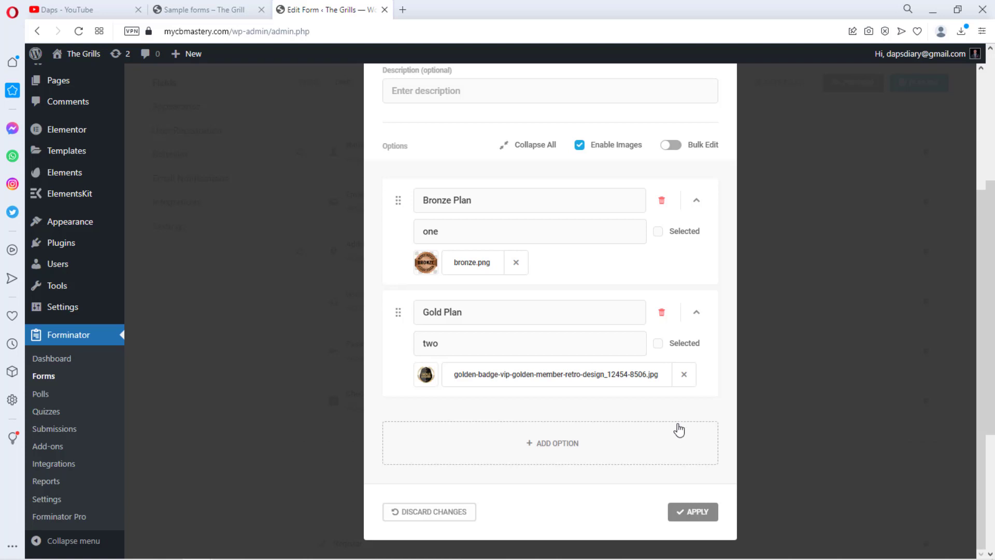
Step: Label the checkbox field Membership Plans and describe it as "Kindly note that this membership is renewable yearly."
scroll(415, 160, up, 3)
drag(457, 157, 382, 158)
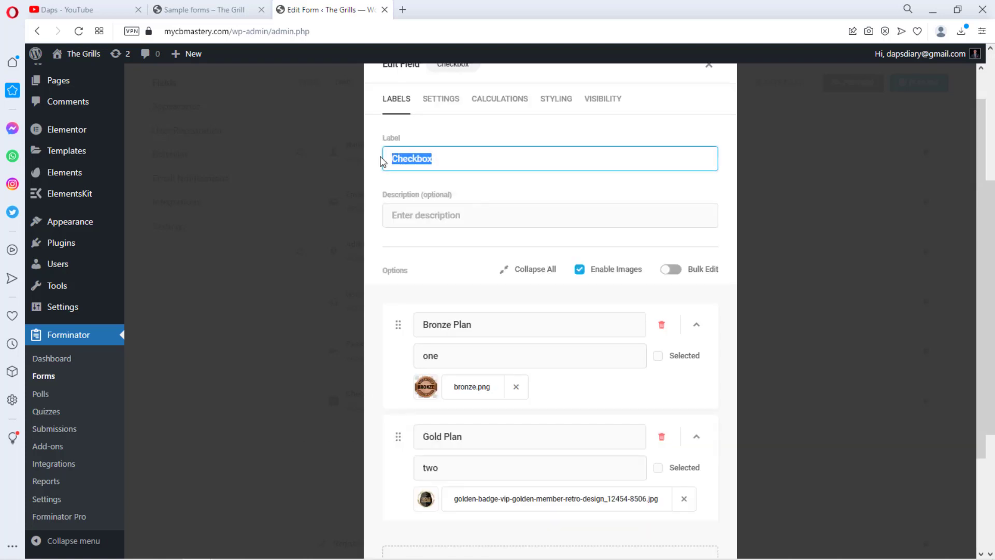
text(Membership Plans)
click(441, 215)
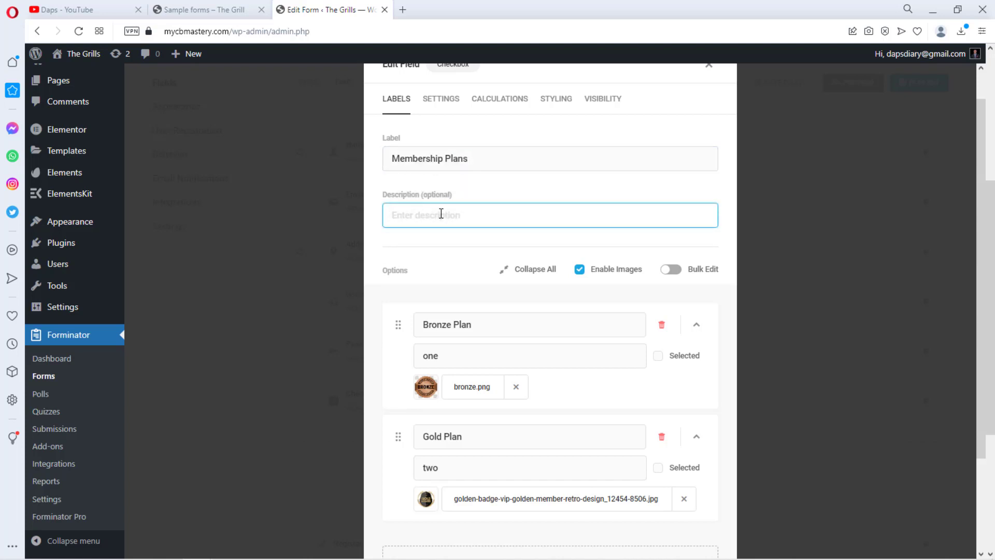
text(Kindly note that this memm)
key(BackSpace)
text(bership)
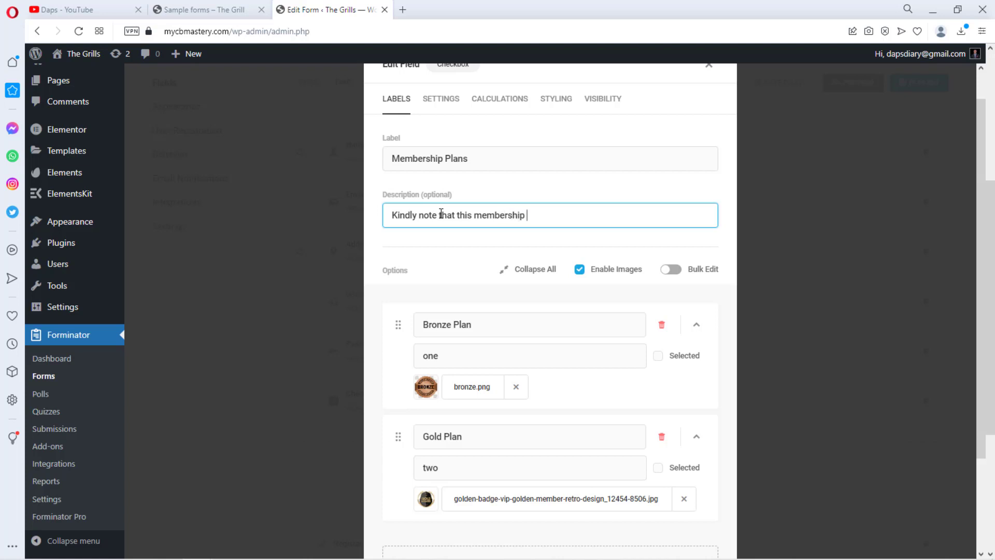
text( is renewable yearly.)
Step: Review the Membership Plans field's settings and calculation options, keep their defaults, and apply the field changes
scroll(615, 428, up, 1)
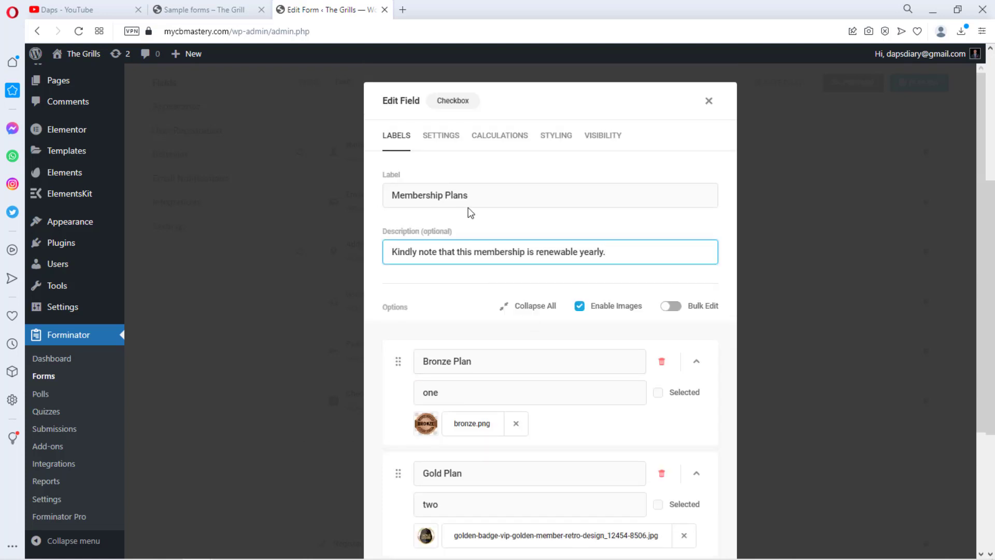
click(440, 137)
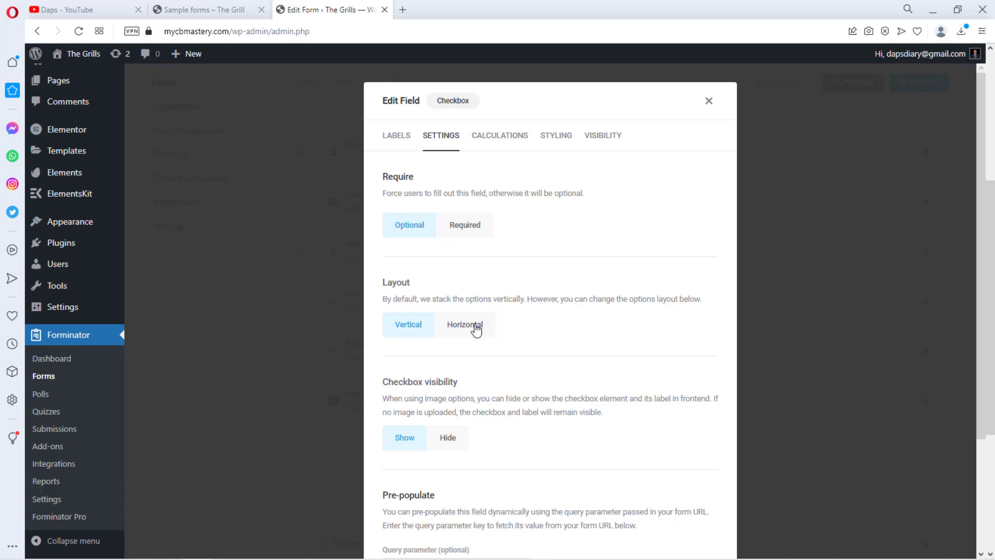
scroll(477, 330, down, 1)
scroll(476, 329, up, 1)
click(495, 138)
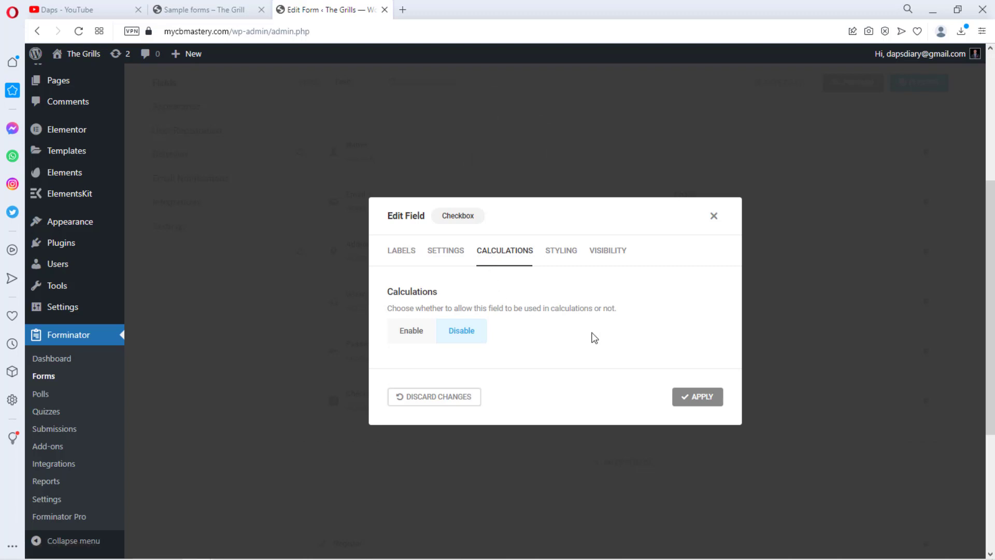
click(704, 398)
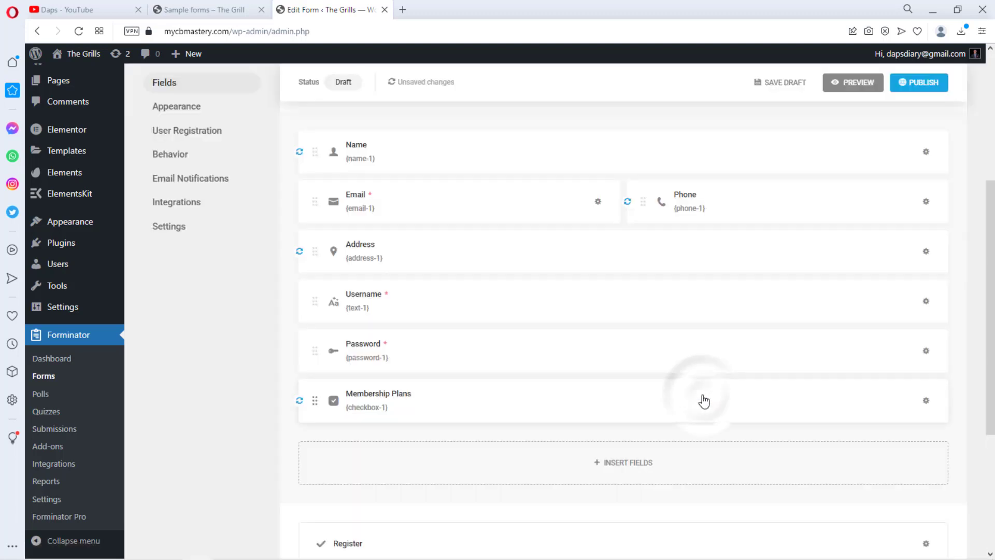
Step: Insert a Section field at the end of the form, below Membership Plans
scroll(698, 394, up, 2)
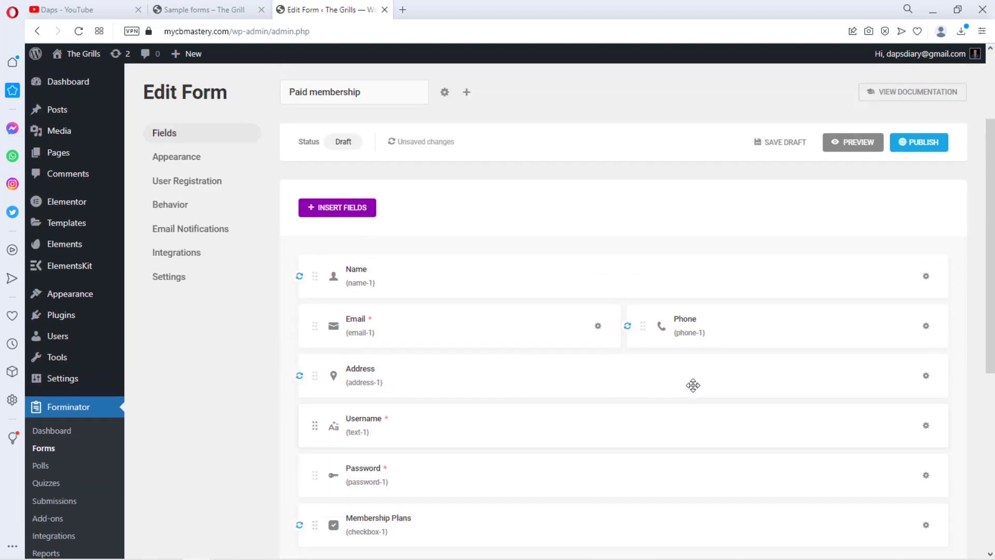
scroll(693, 385, down, 3)
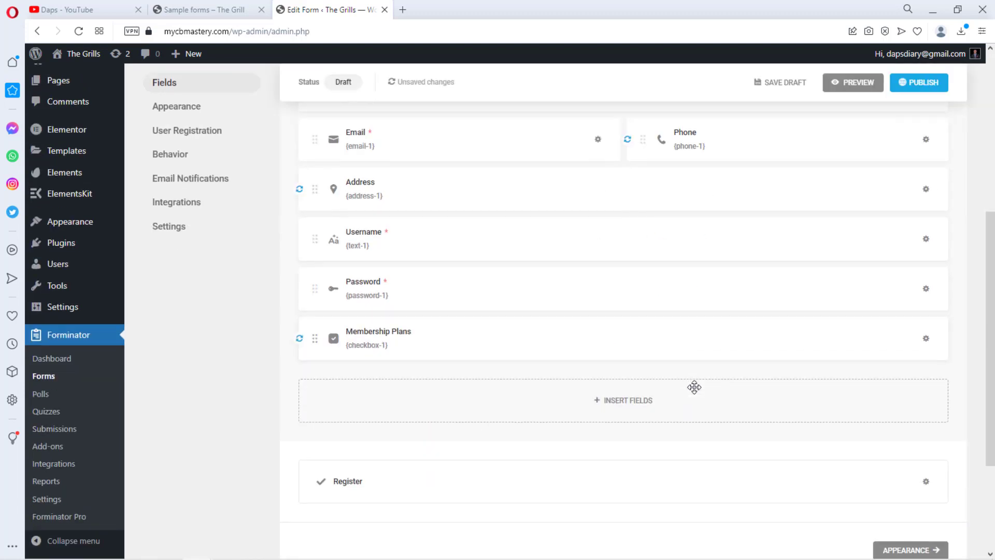
click(632, 404)
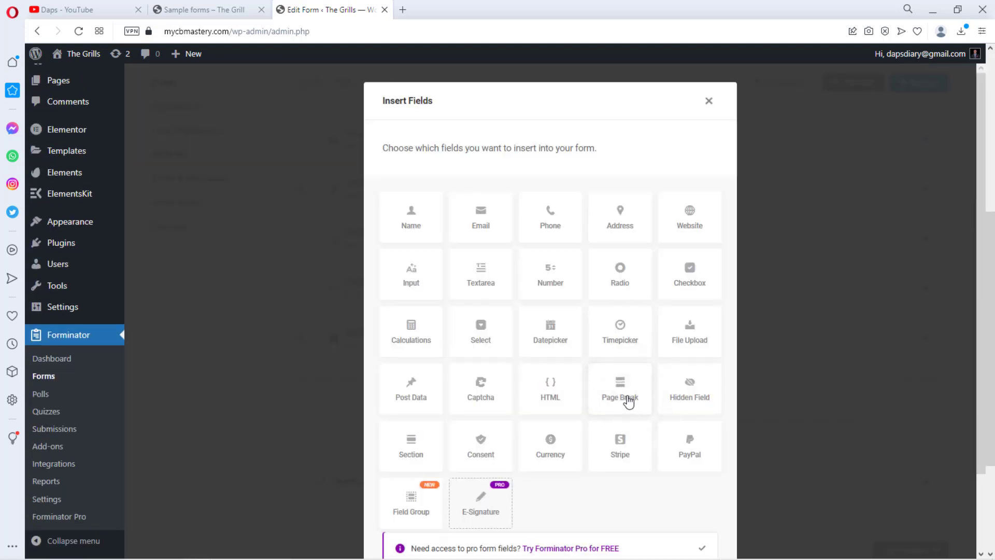
click(413, 447)
scroll(616, 467, down, 2)
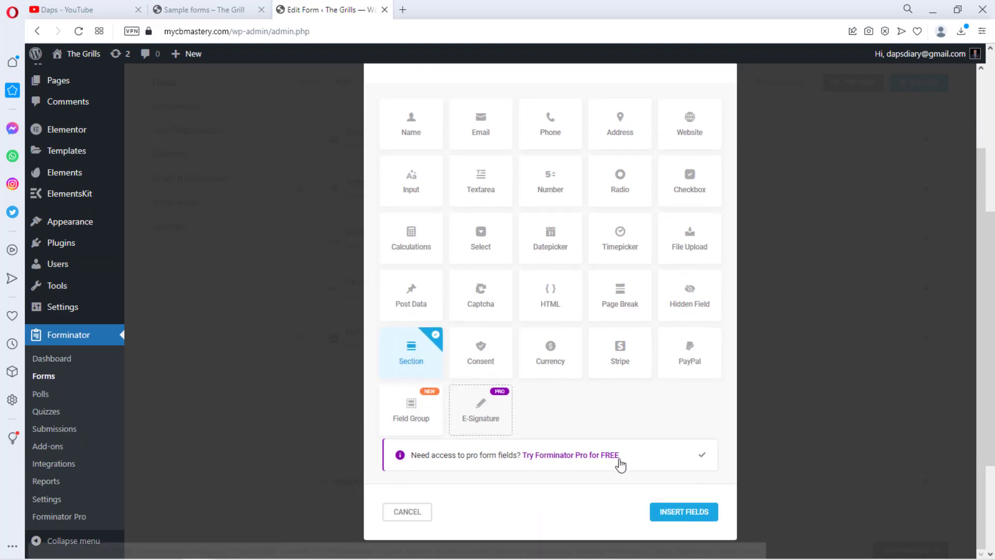
click(684, 513)
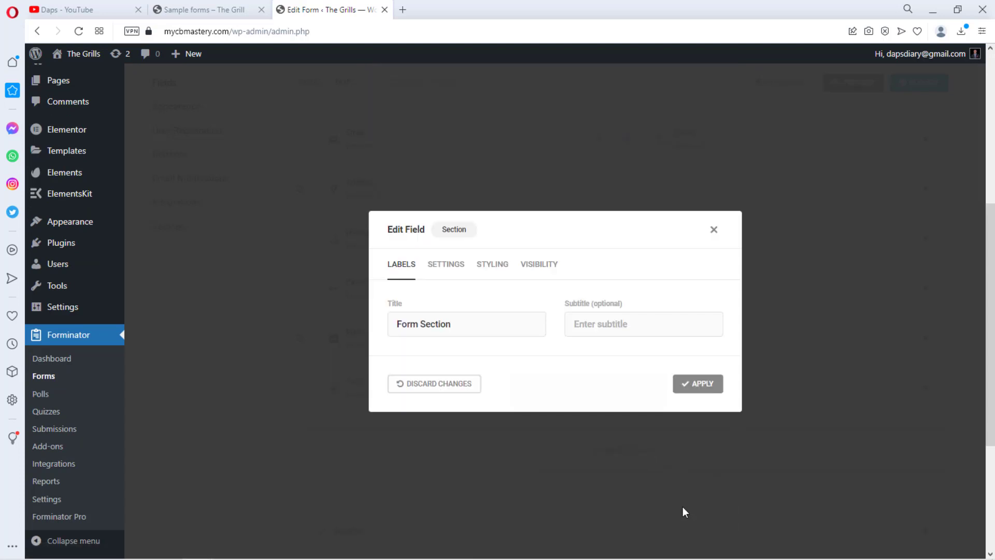
Step: Title the section Membership Application, subtitle it "Kindly use this form to have access to our membership plans.", and move it above the Name field
drag(467, 325, 351, 324)
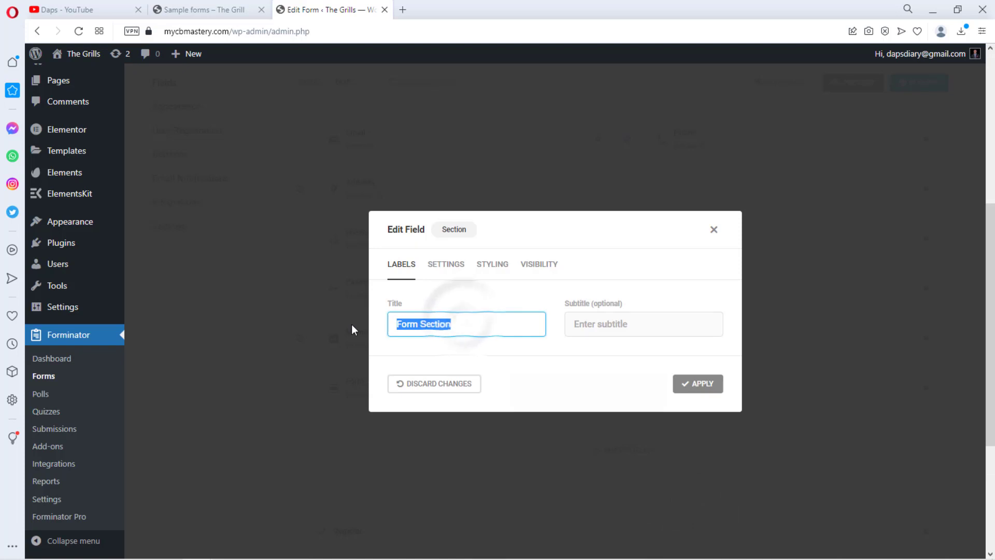
text(Membership Application)
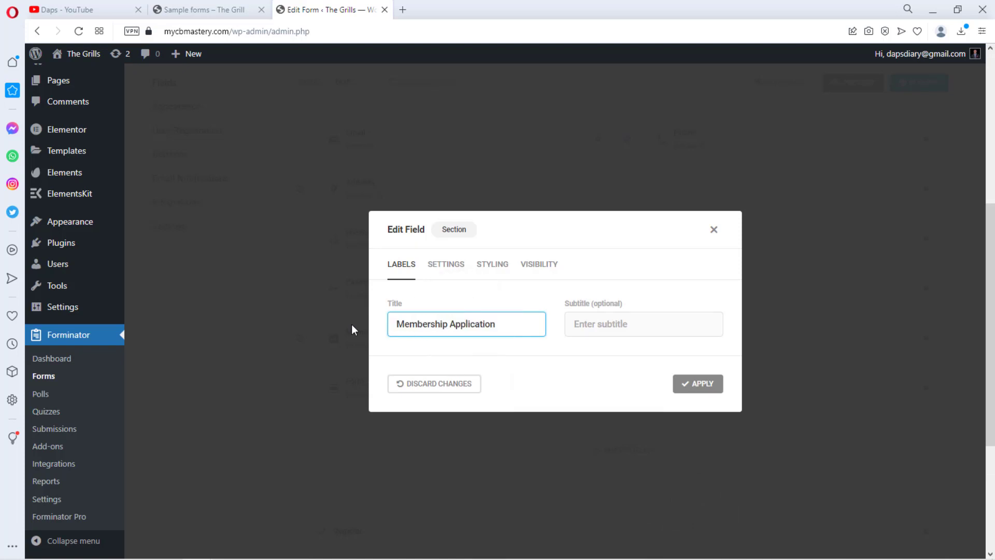
click(611, 321)
text(Kindly use this form to have access to our membership plans.)
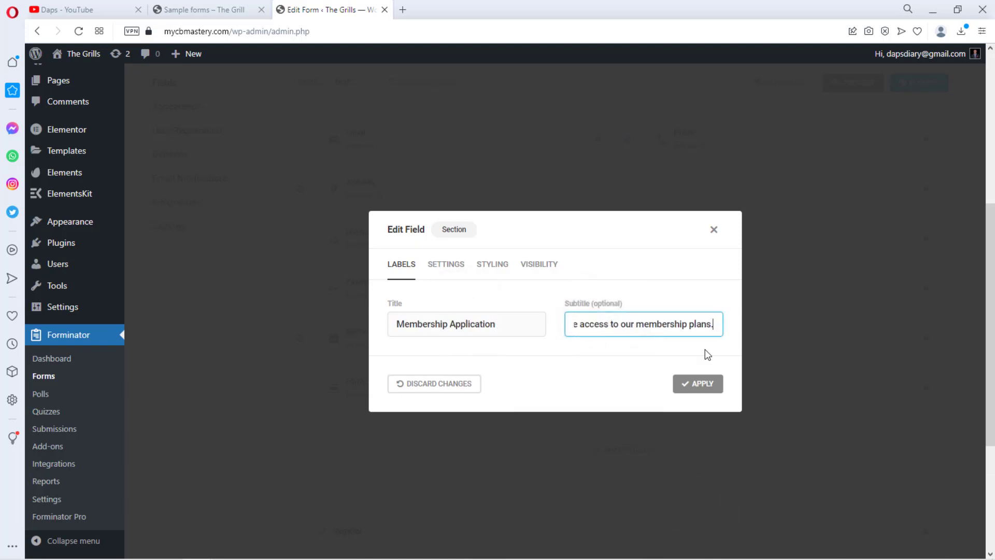
click(708, 386)
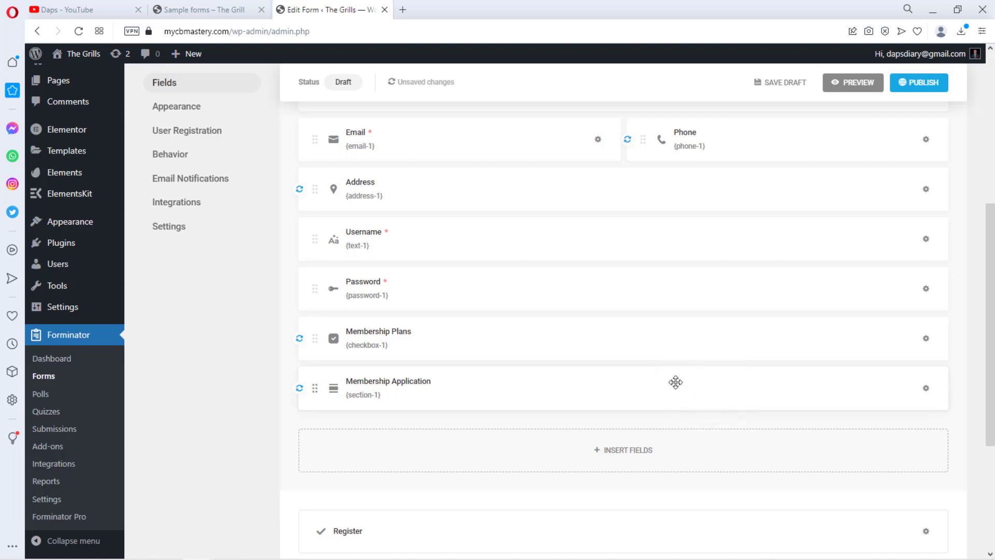
drag(611, 393, 469, 224)
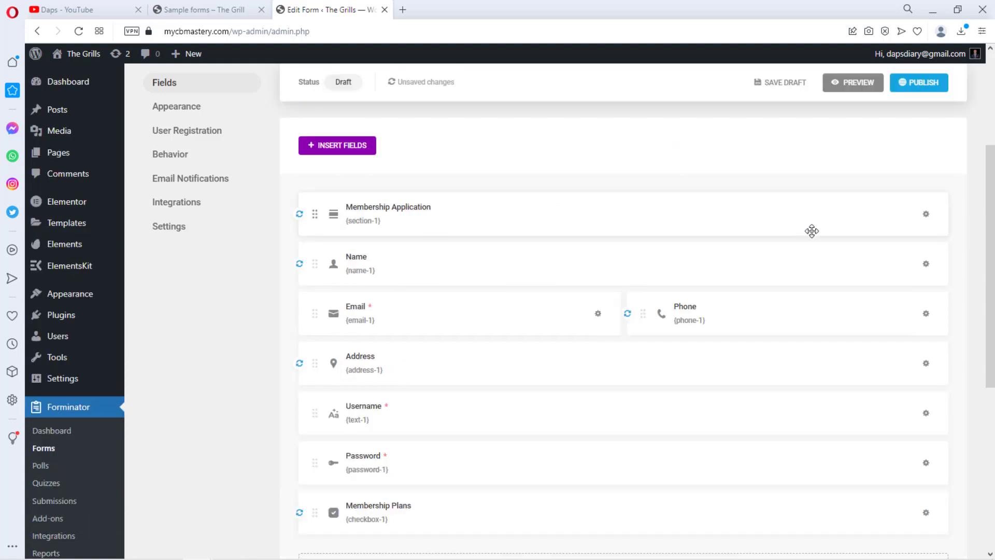
Step: Insert a Consent field below Membership Plans and apply it with its default label and agreement text
scroll(817, 236, down, 6)
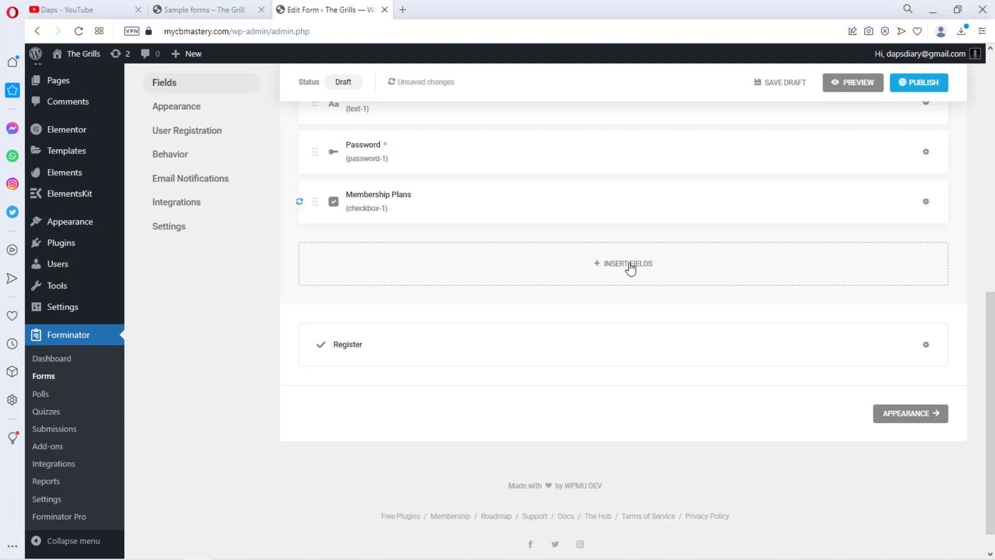
click(630, 267)
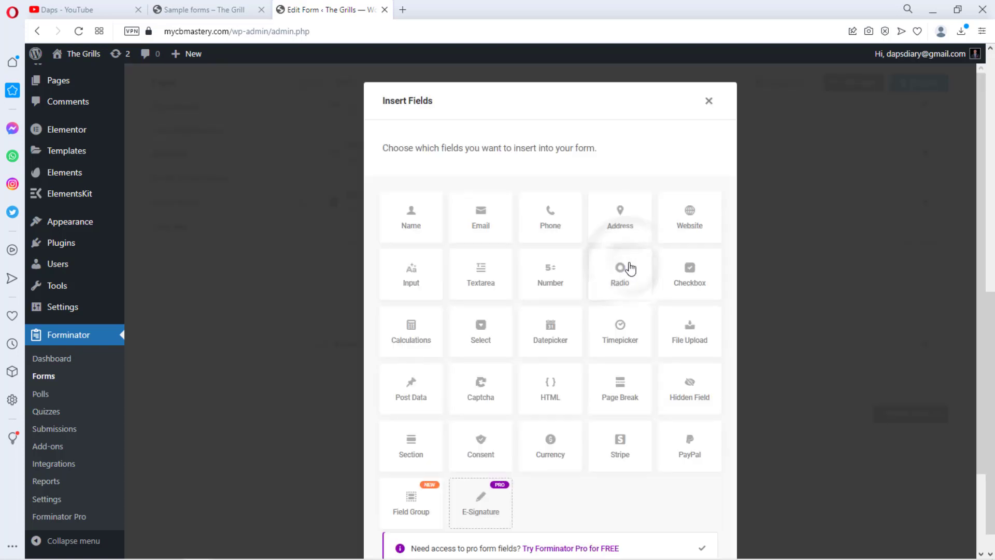
click(481, 443)
scroll(621, 430, down, 2)
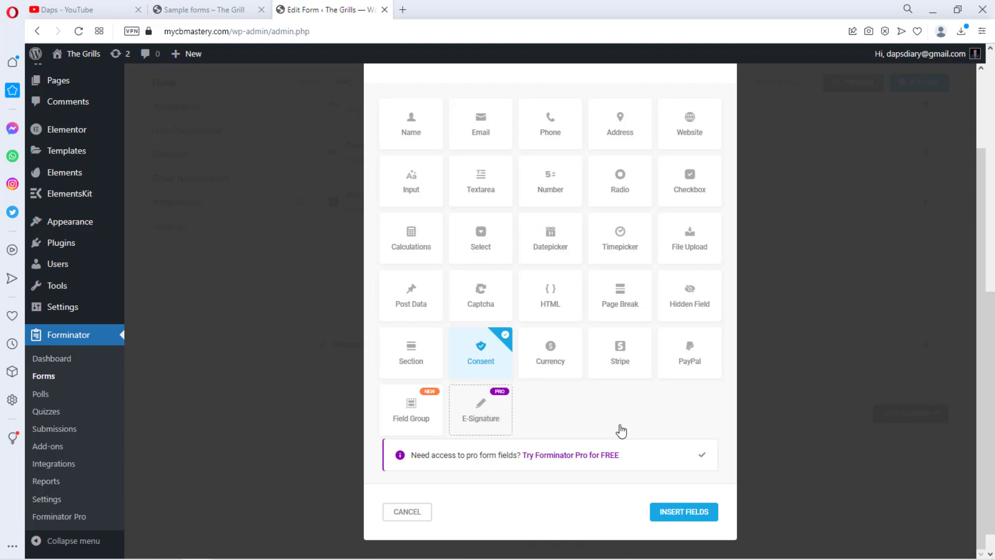
scroll(622, 431, up, 2)
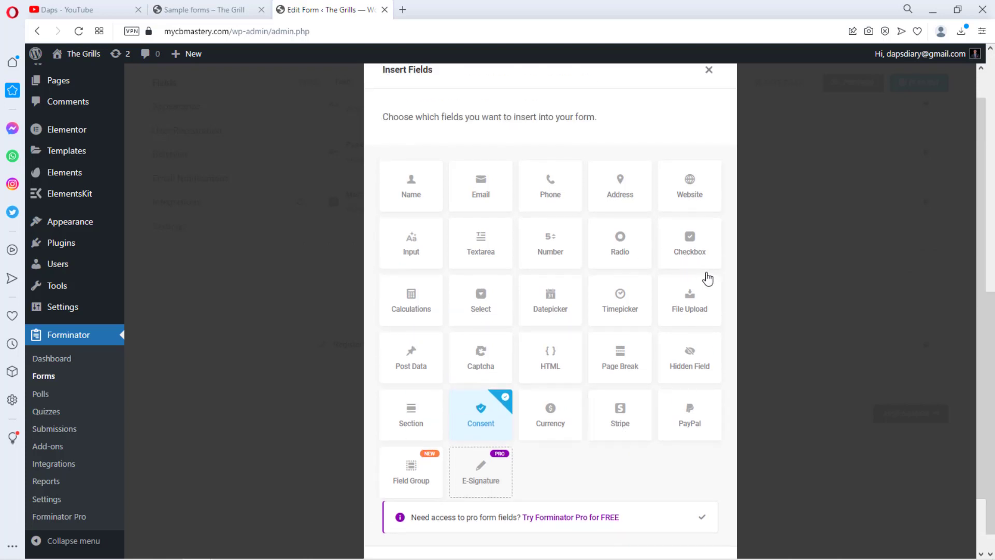
scroll(631, 363, down, 2)
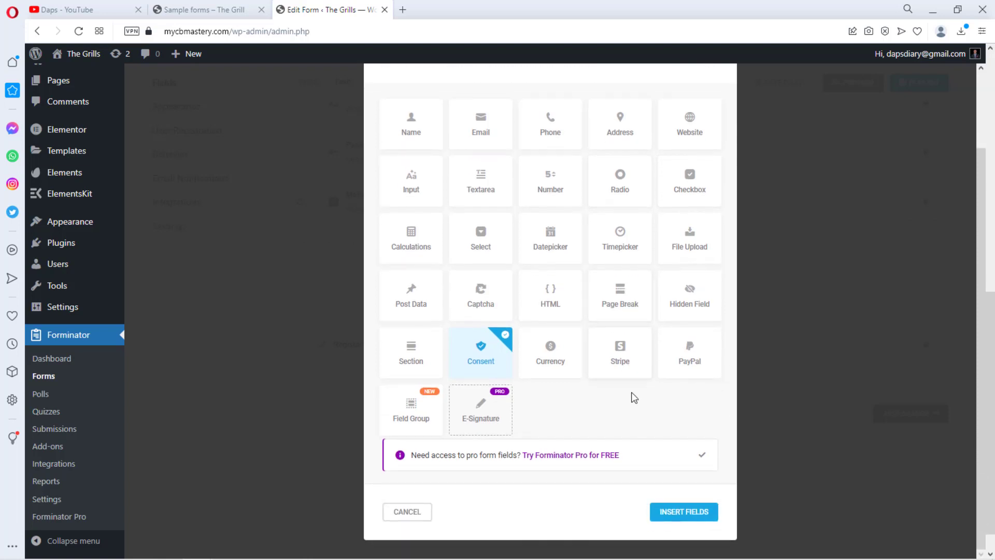
click(682, 511)
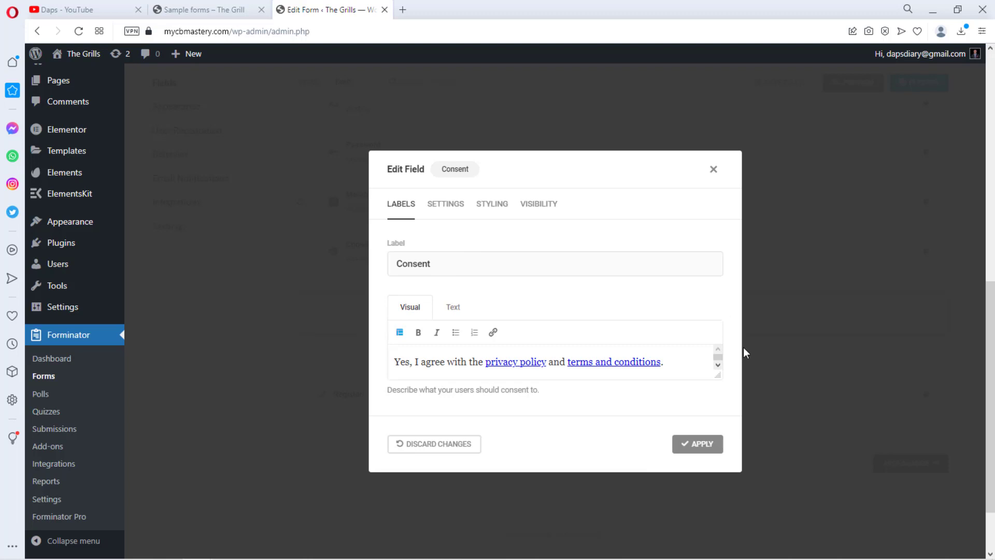
click(689, 446)
scroll(424, 463, up, 3)
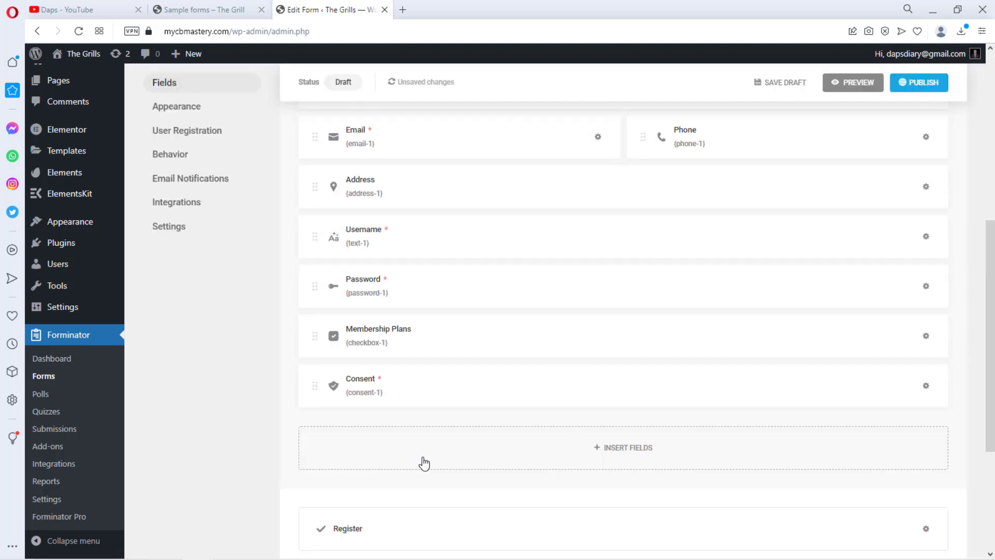
Step: Review the membership options and payment section of the sample form page on highblogincome.com, and return to the form editor
click(187, 12)
scroll(351, 332, down, 1)
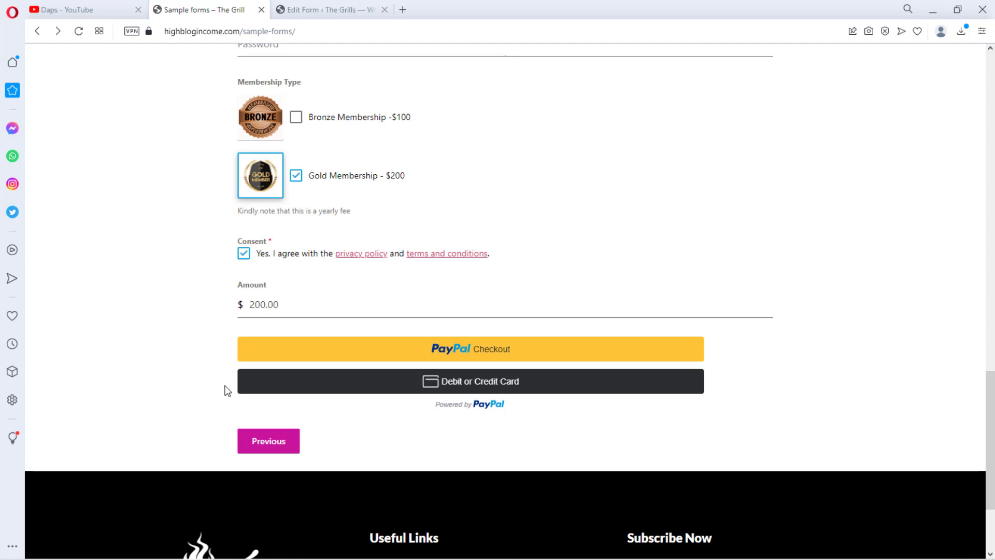
click(312, 18)
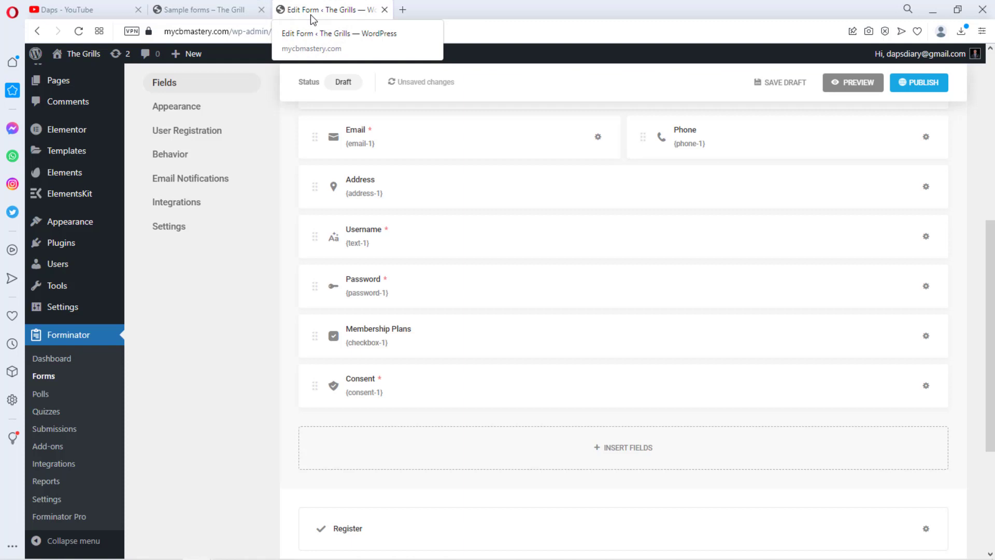
Step: Insert a Calculations field at the end of the membership form
click(624, 456)
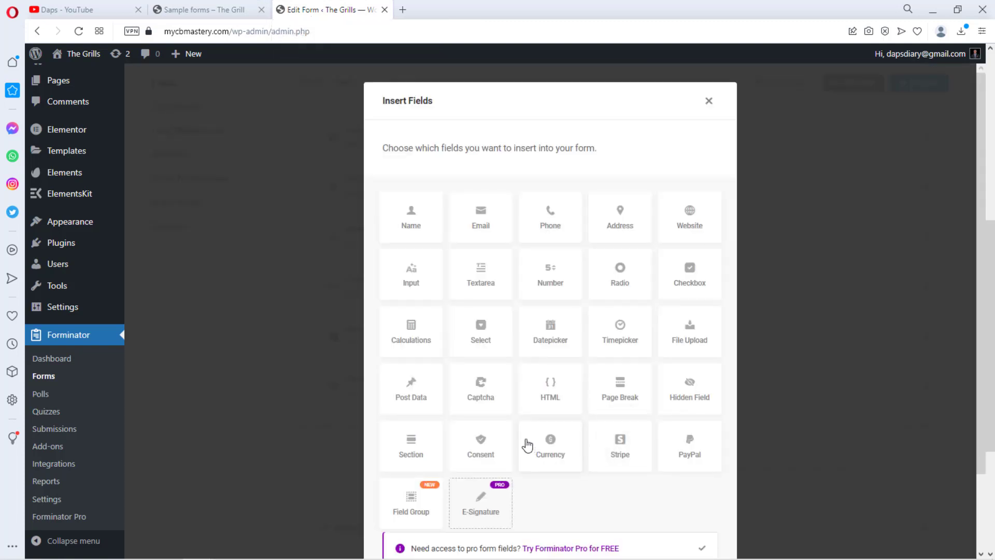
click(405, 338)
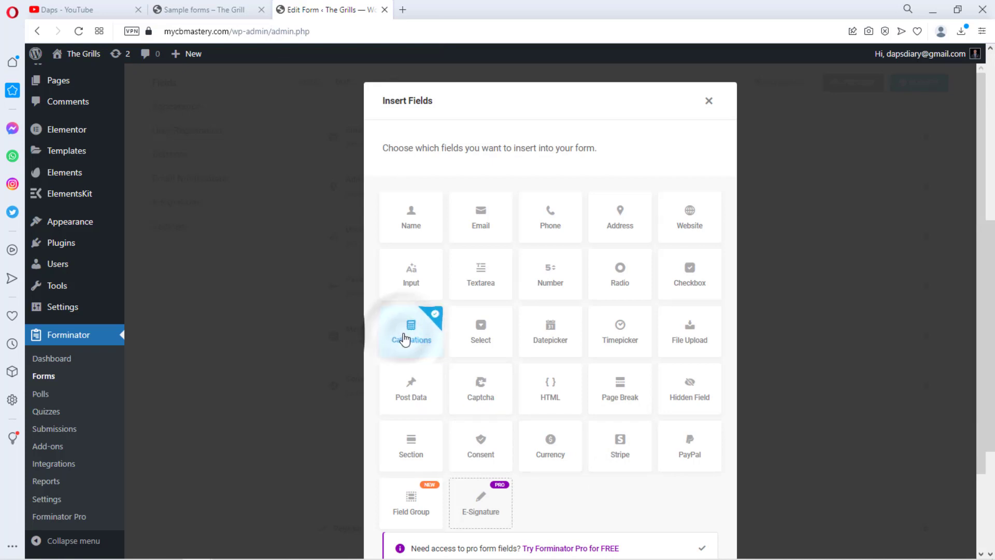
scroll(700, 493, down, 2)
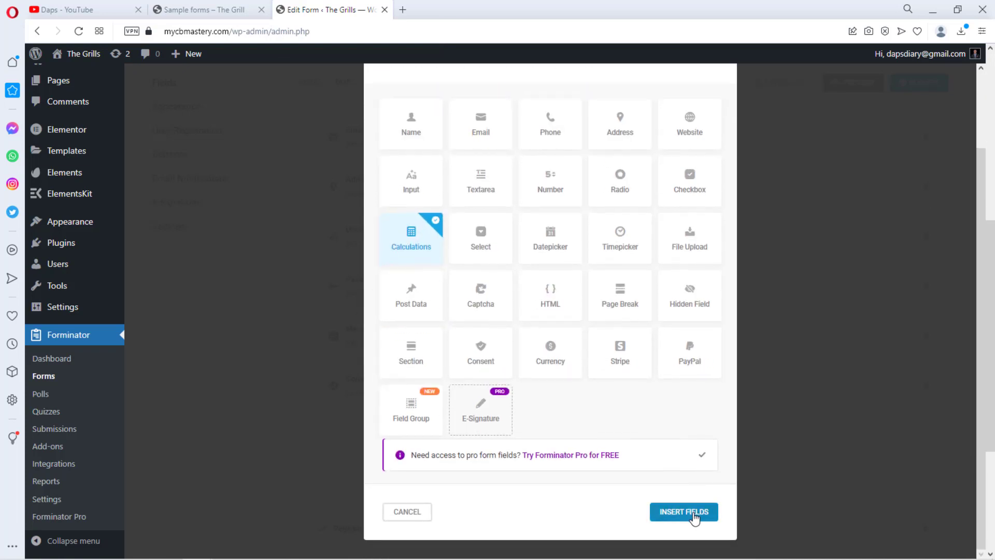
click(693, 513)
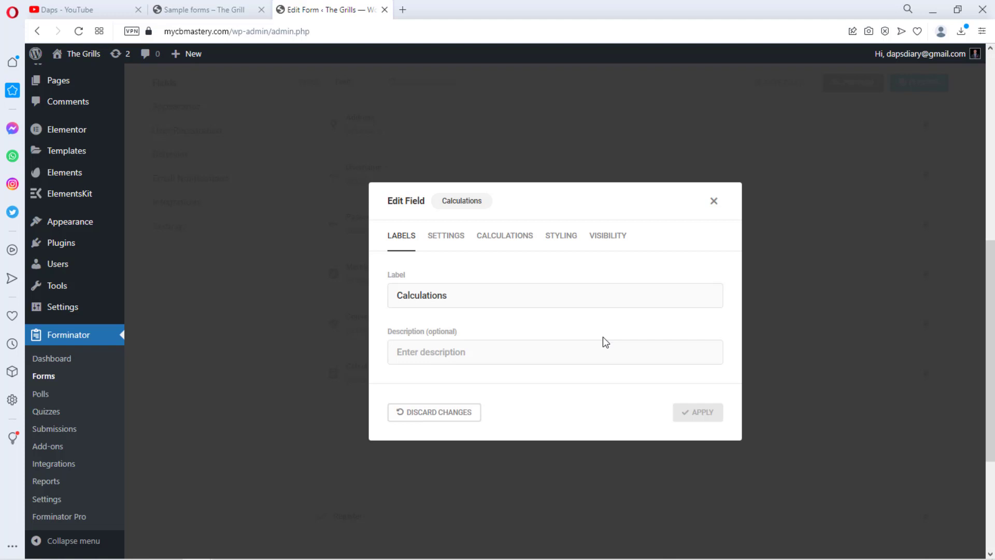
click(497, 237)
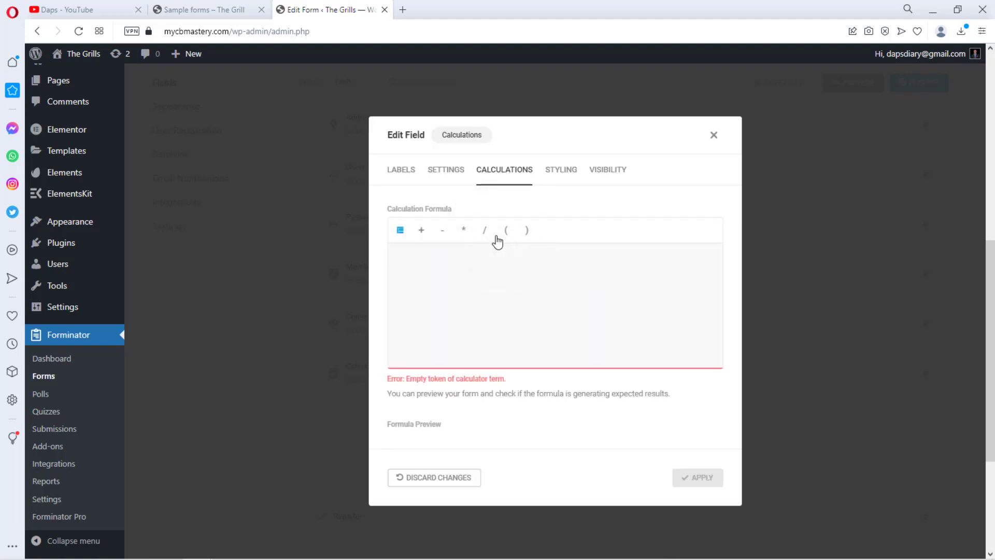
click(400, 231)
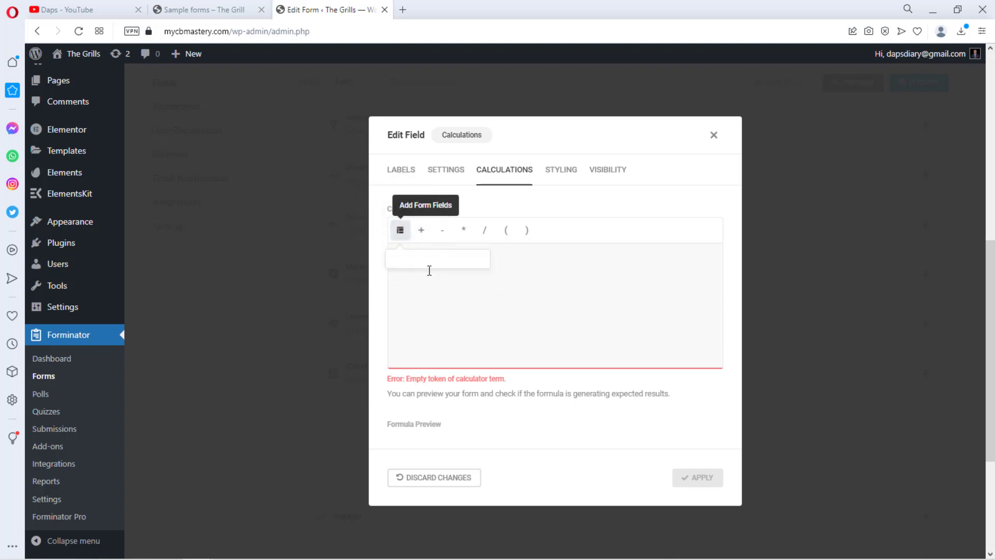
click(444, 294)
click(712, 137)
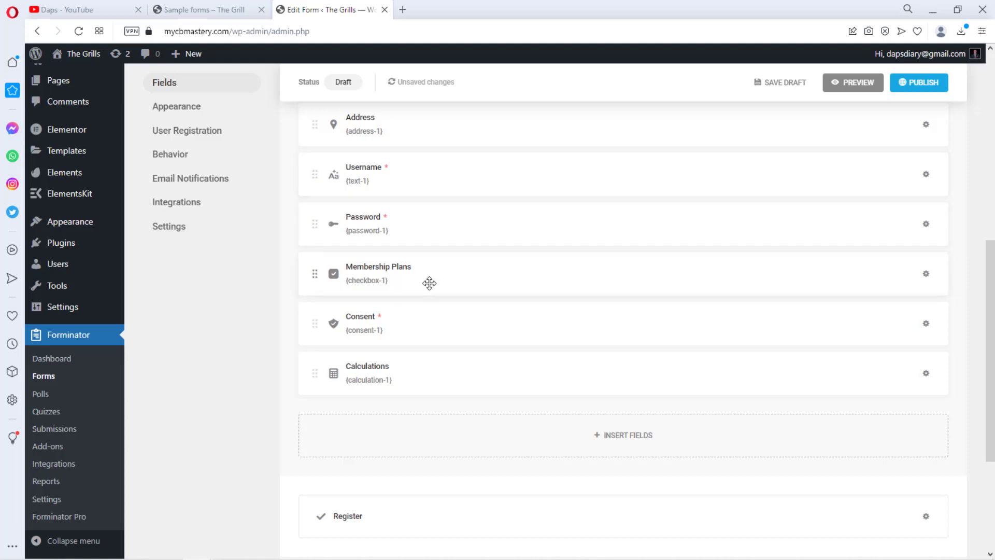
Step: Enable calculations for the Membership Plans field, assign 100 to Bronze Plan and 250 to Gold Plan, and apply the changes
click(926, 274)
click(883, 317)
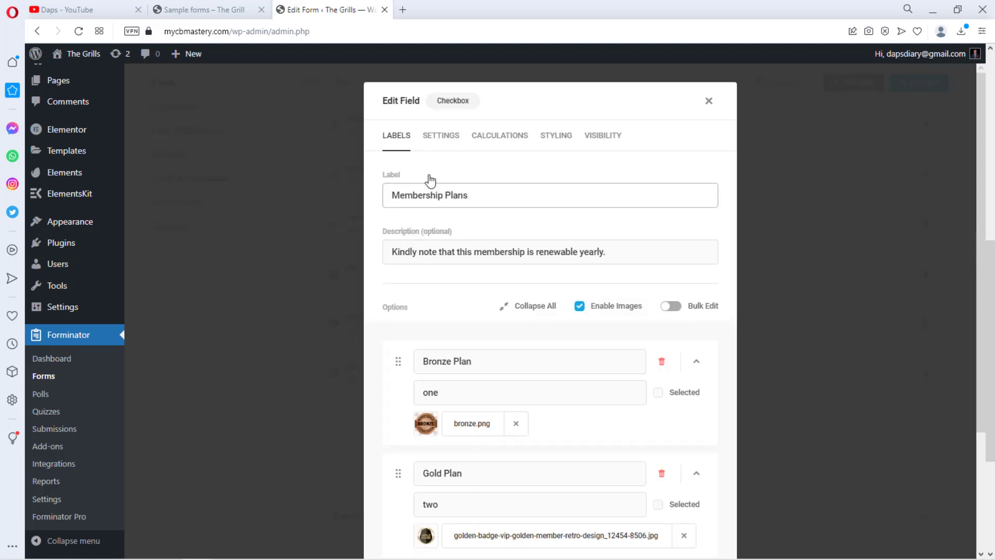
click(501, 142)
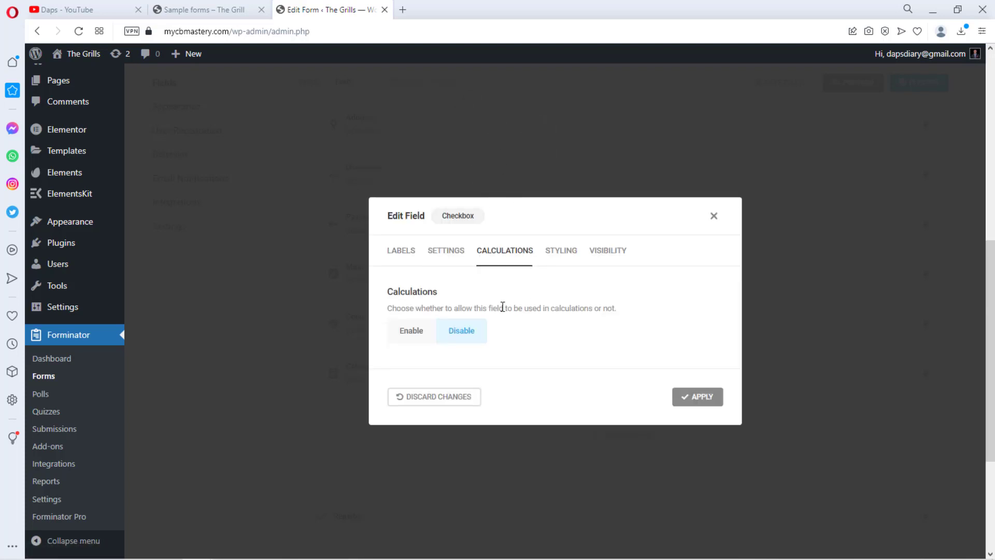
click(408, 336)
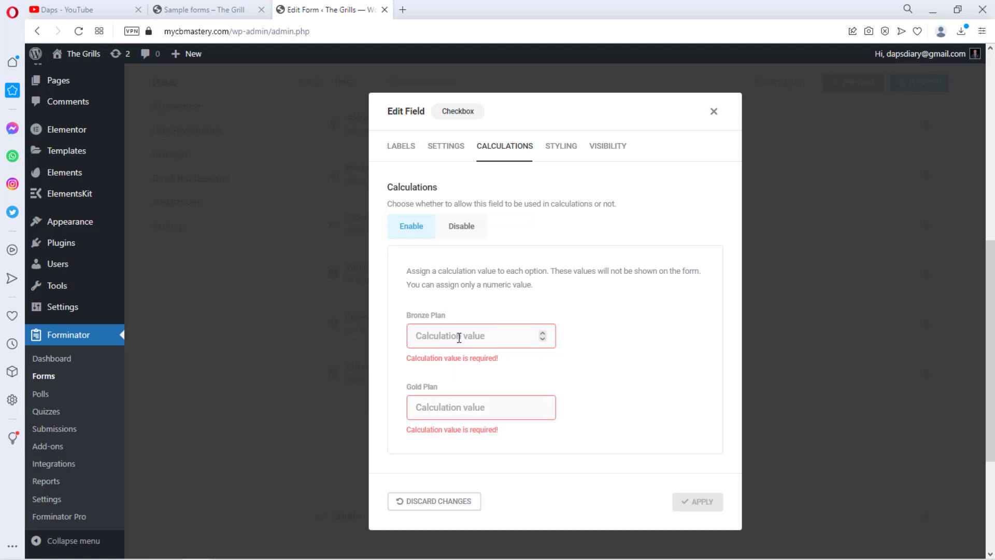
click(433, 330)
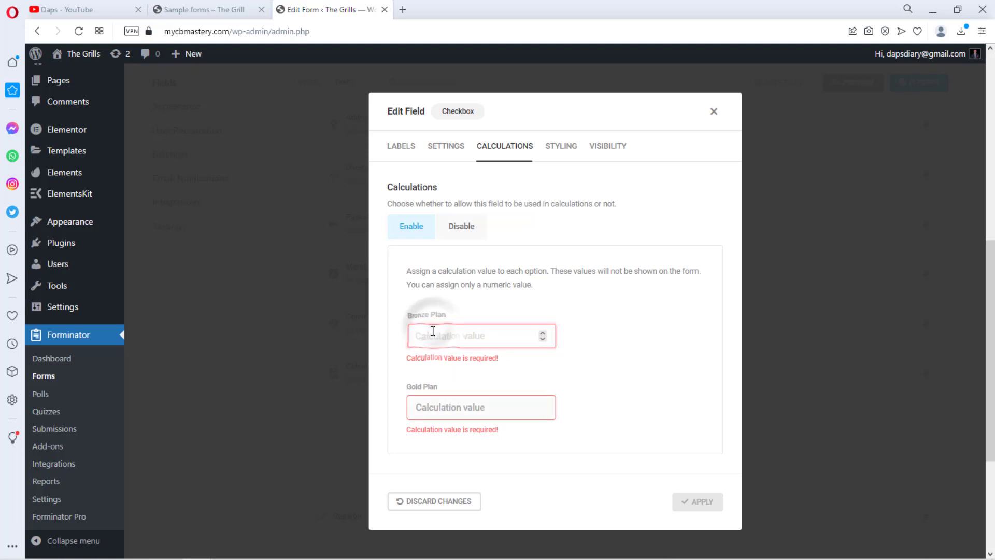
text(100)
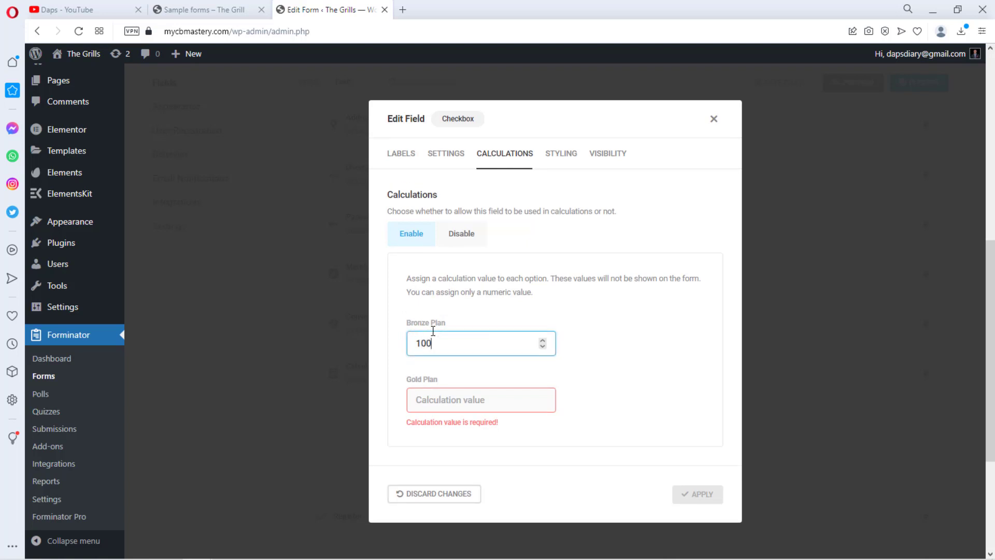
click(433, 400)
text(250)
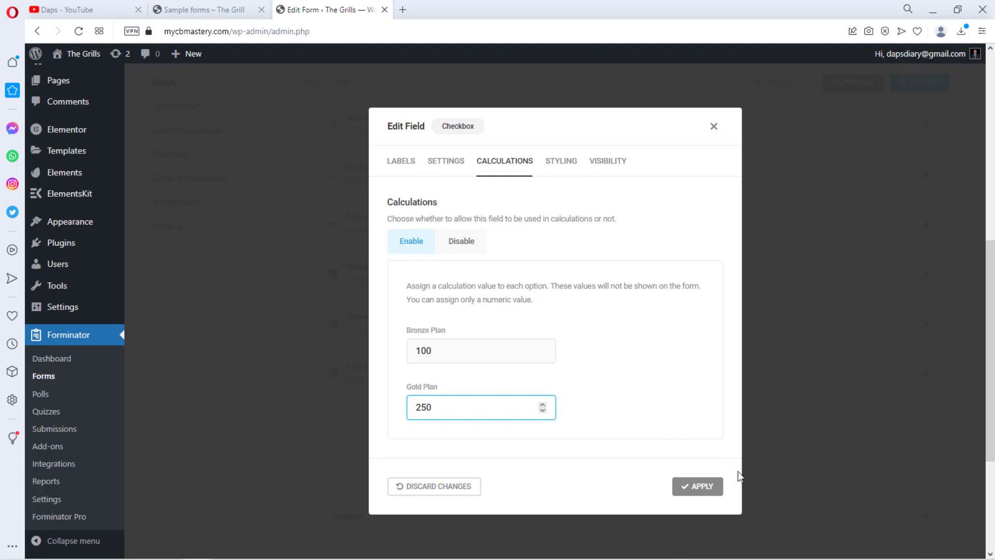
click(713, 487)
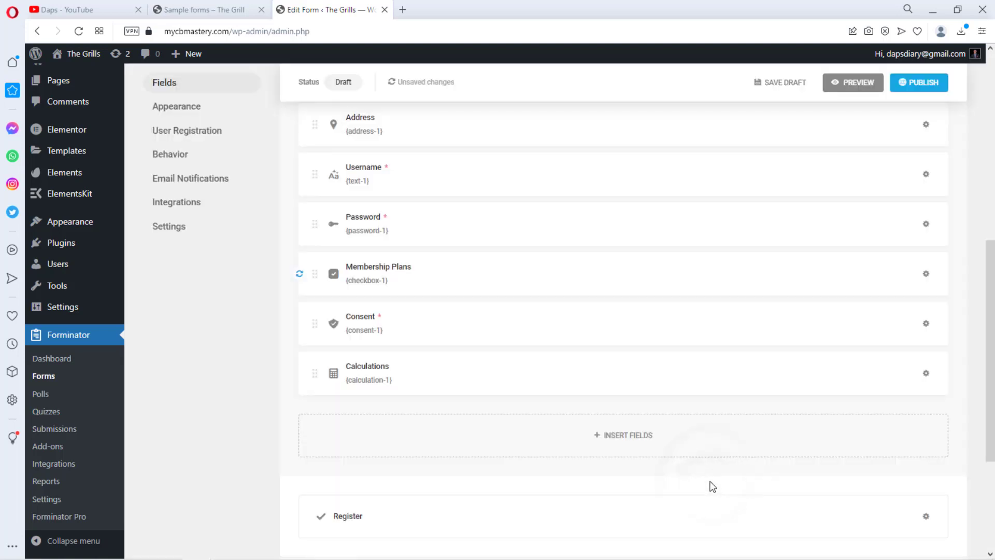
Step: Add the Membership Plans form field to the Calculations field's formula
click(928, 377)
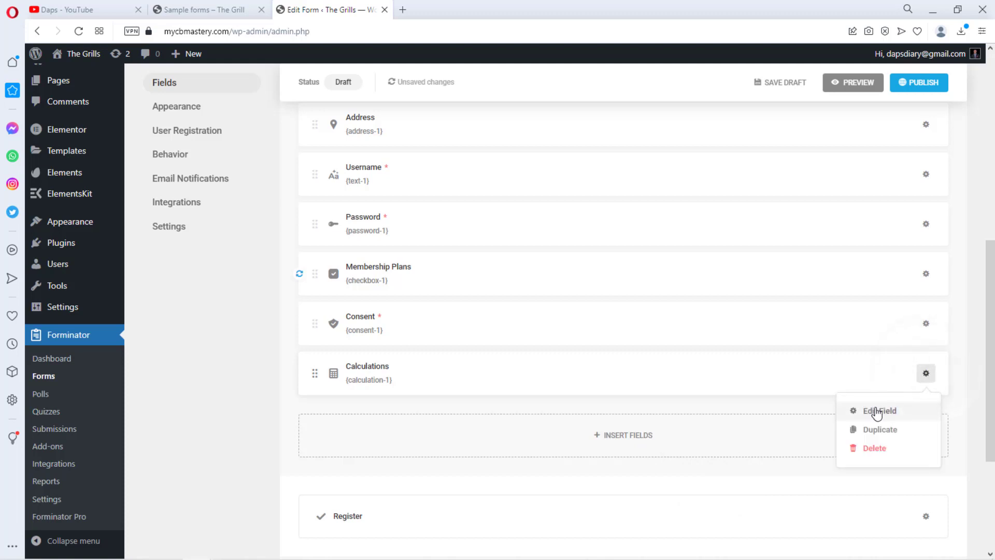
click(878, 411)
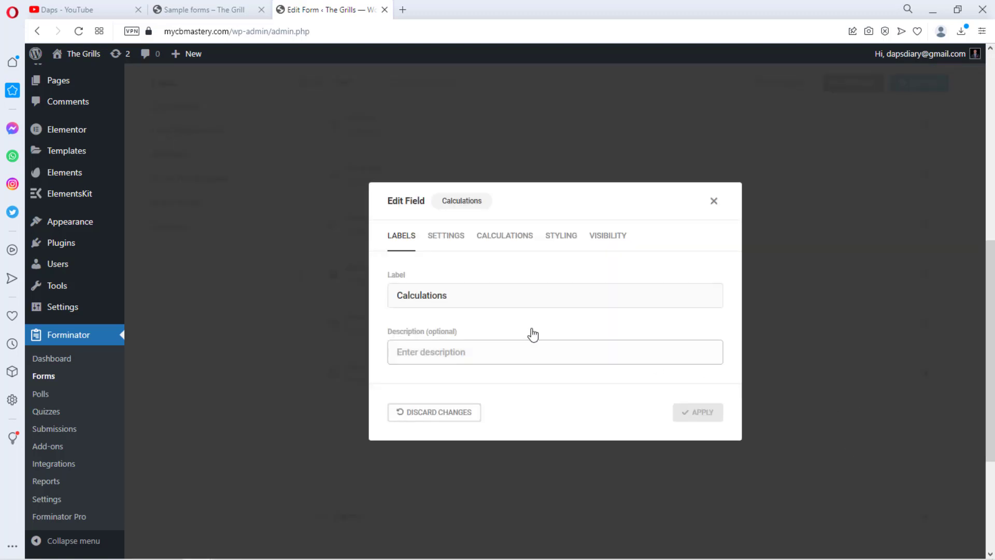
click(496, 236)
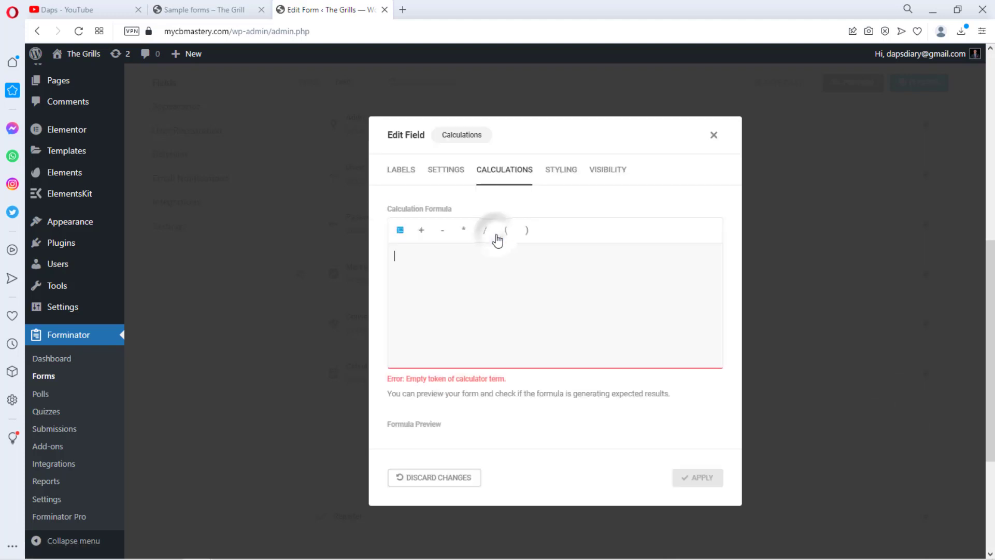
click(400, 231)
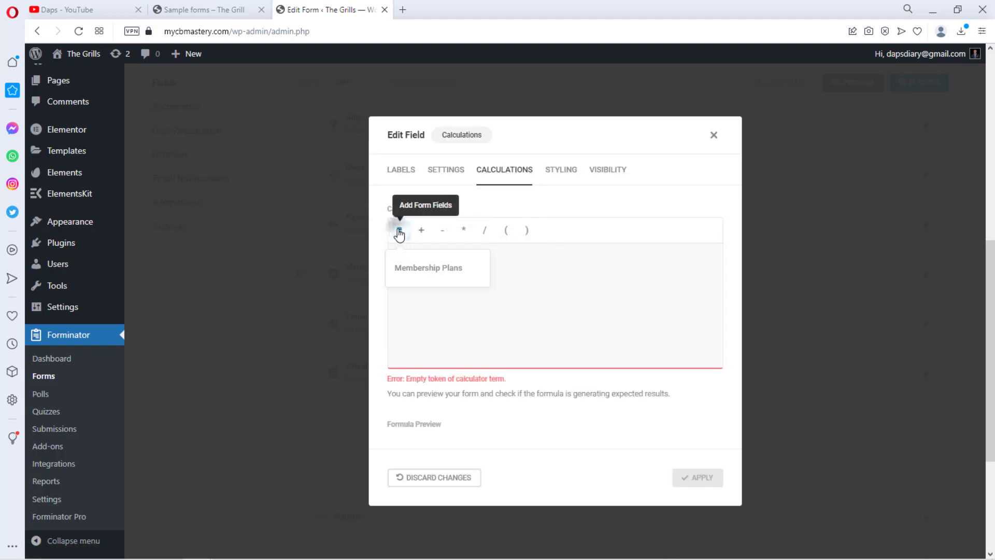
click(421, 268)
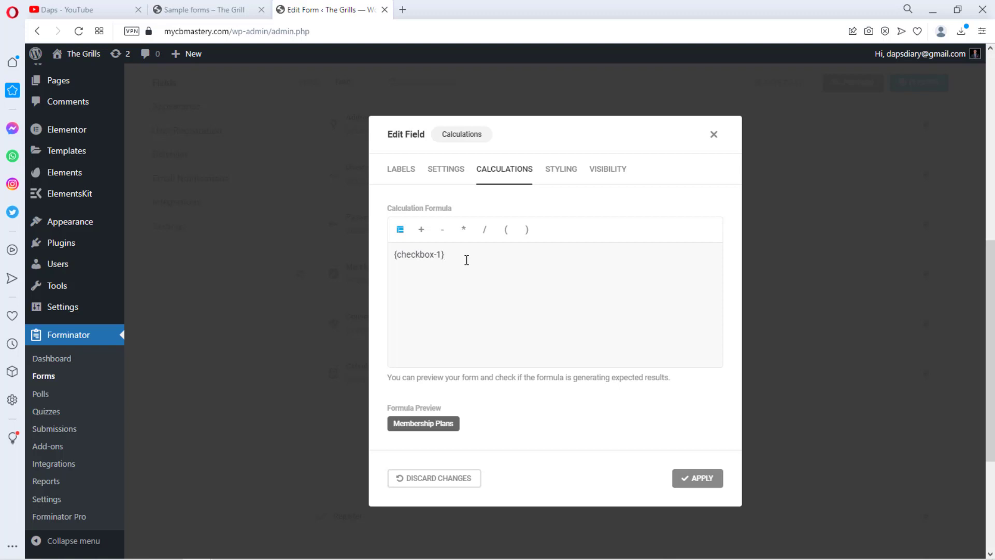
Step: Switch to YouTube and browse the channel's video list
click(77, 7)
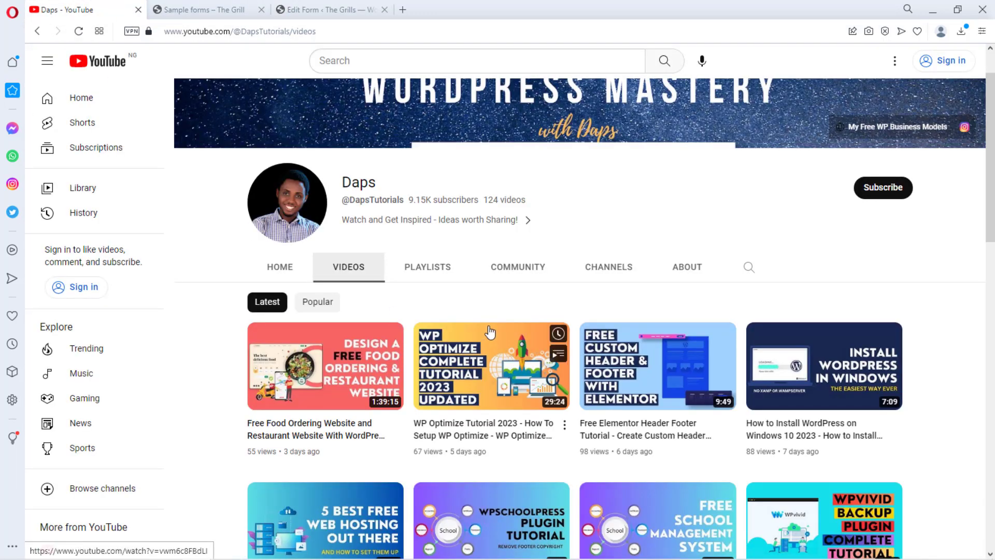
scroll(586, 313, down, 5)
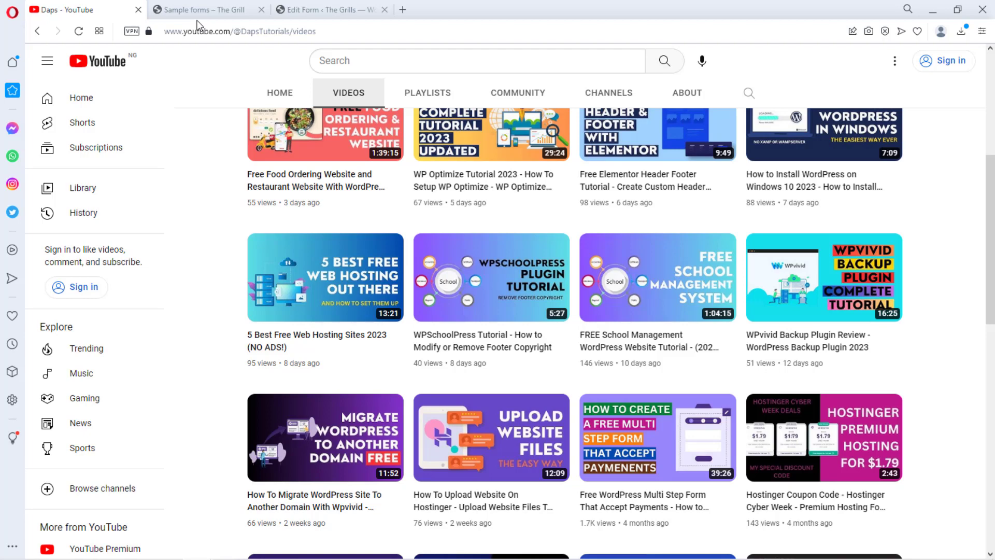
Step: Return to the form editor in WordPress and apply the Calculations field's formula
click(298, 10)
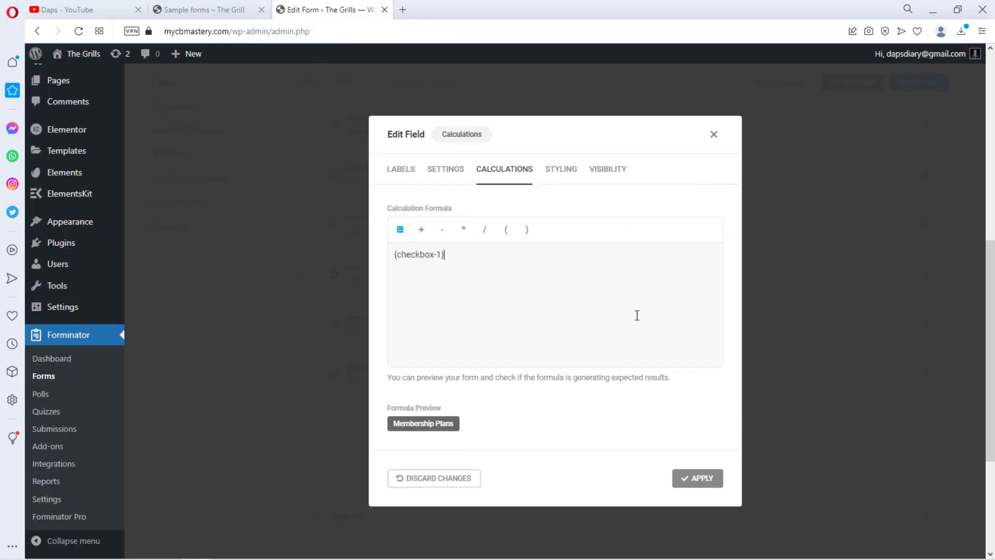
click(693, 479)
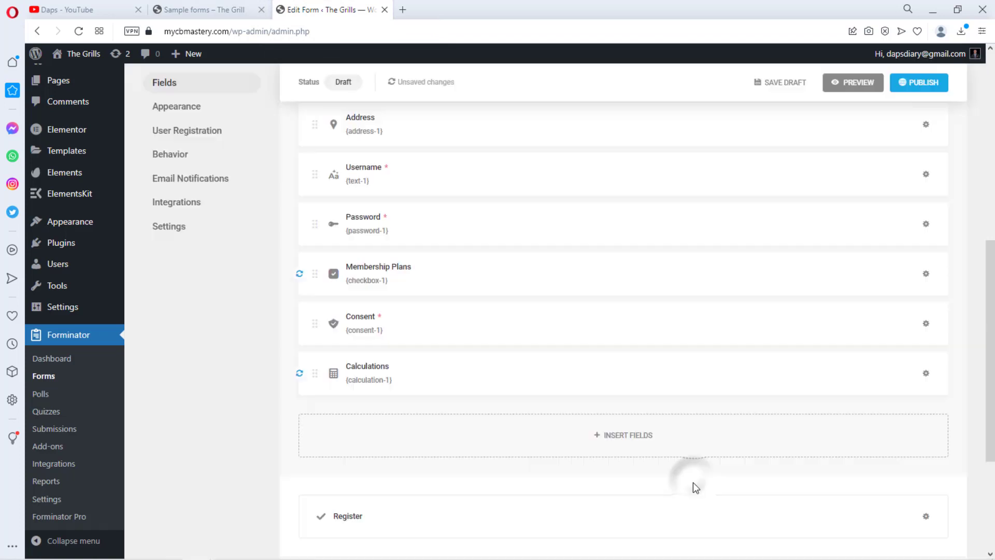
Step: Preview the form, test the calculation by selecting Bronze Plan and Gold Plan and deselecting Bronze Plan, and close the preview
click(851, 88)
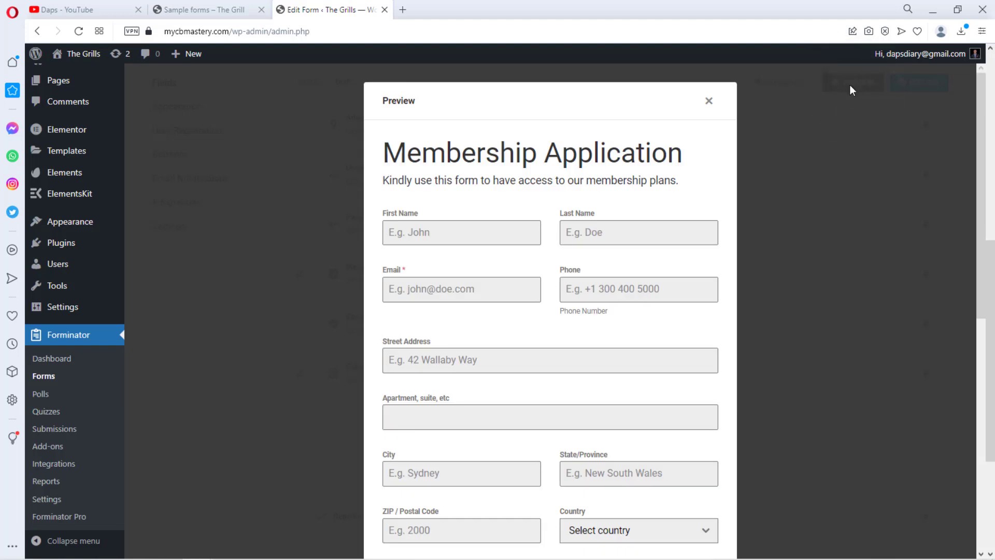
scroll(555, 251, down, 9)
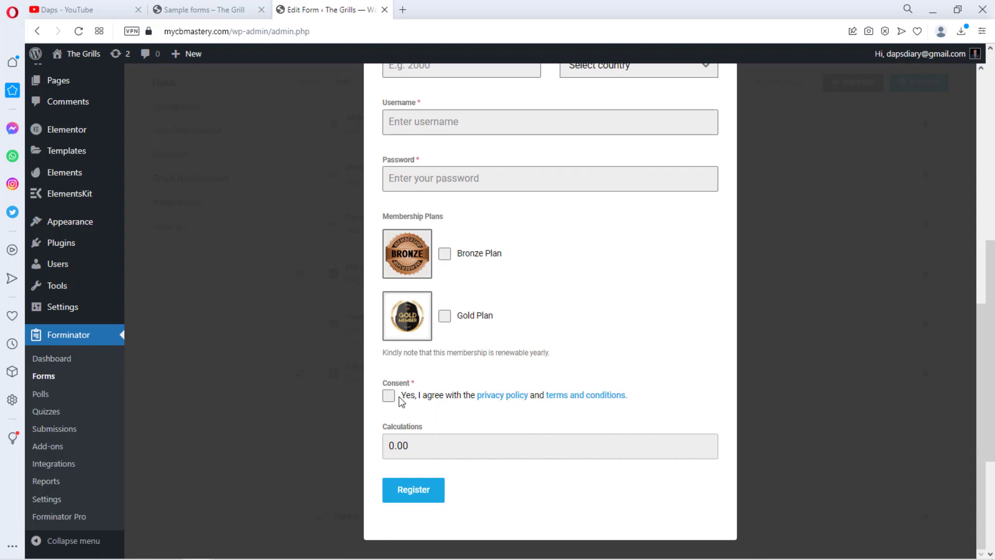
click(444, 255)
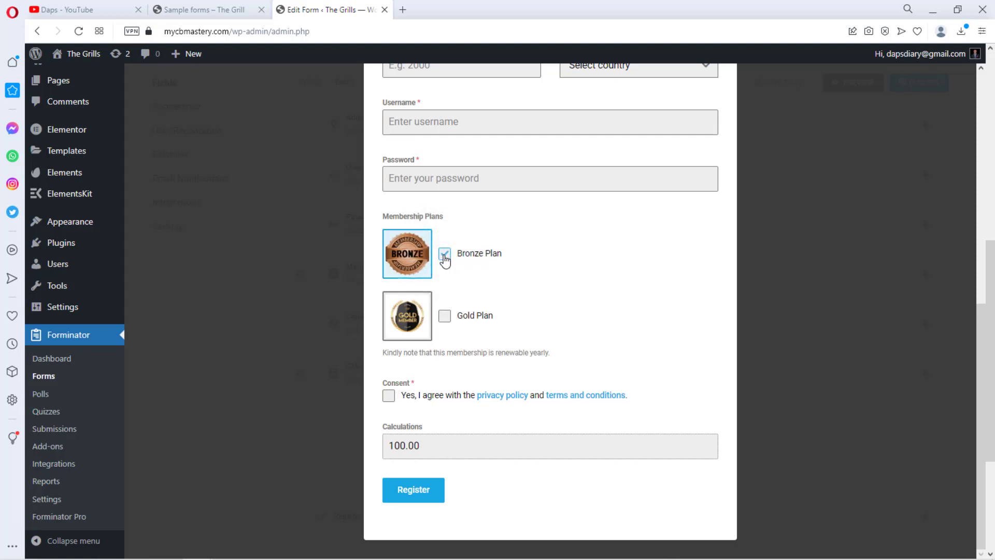
click(444, 317)
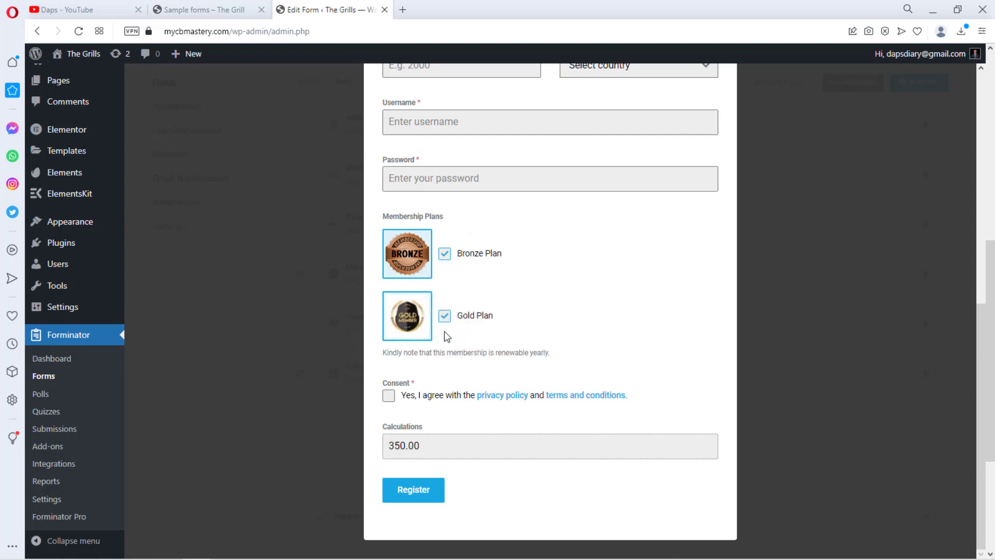
click(445, 256)
scroll(832, 256, up, 10)
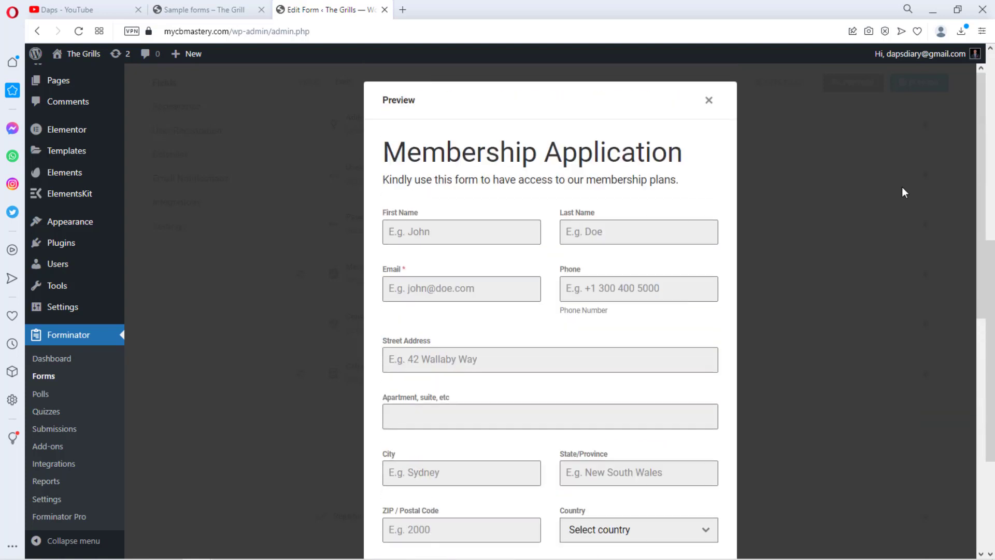
click(708, 100)
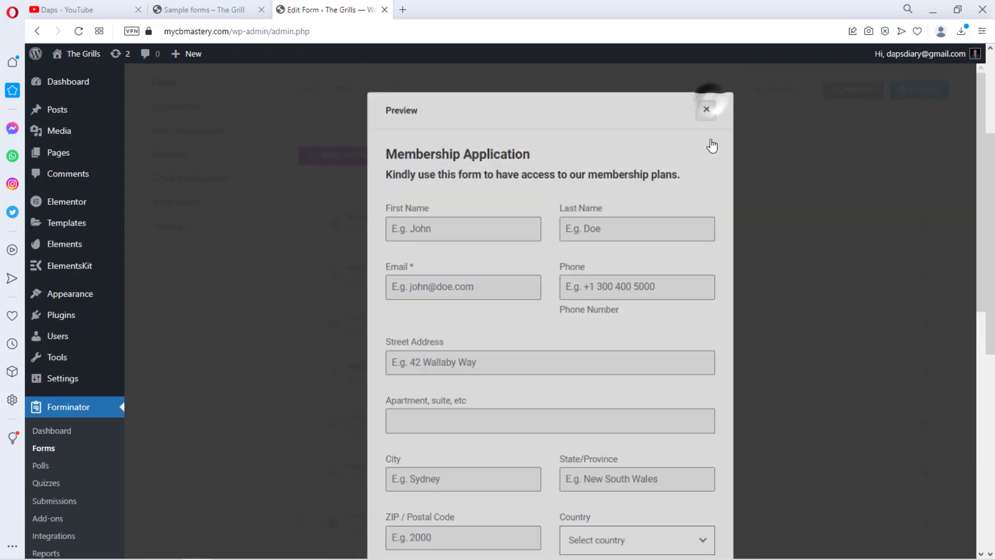
Step: Relabel the Calculations field as "Amount", give it the description "Kindly take note of the amount payable", and apply the changes
scroll(459, 431, down, 5)
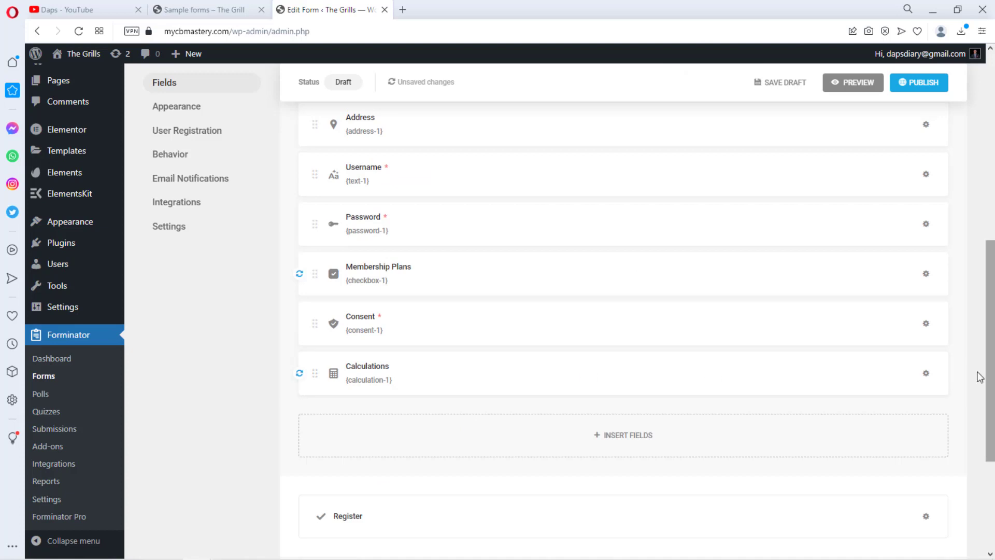
click(926, 374)
click(887, 417)
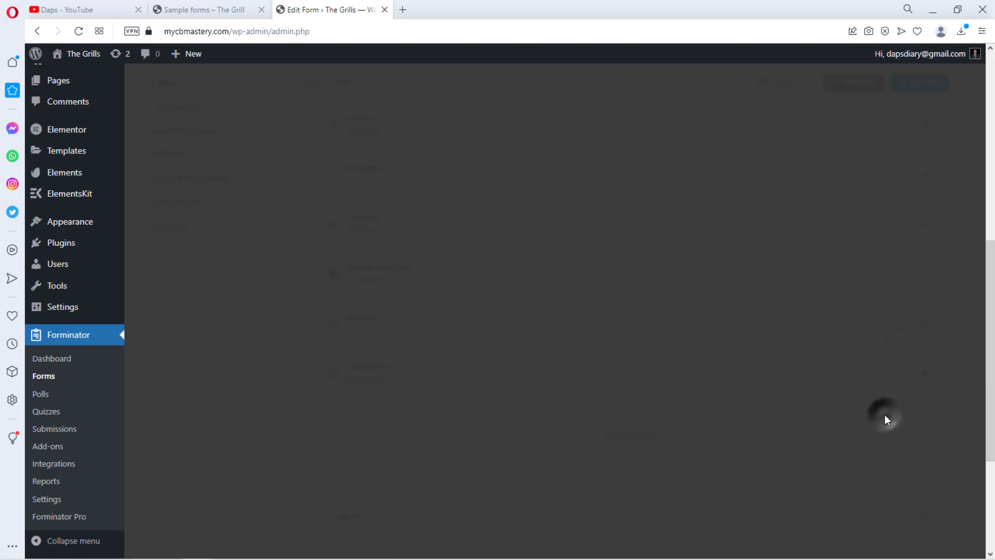
click(462, 295)
key(ctrl+a)
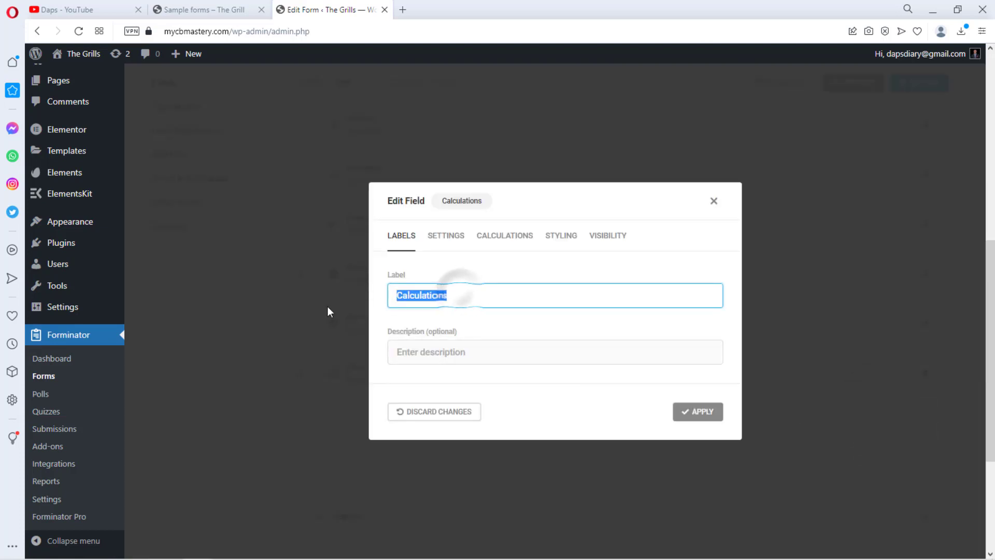
text(Amount)
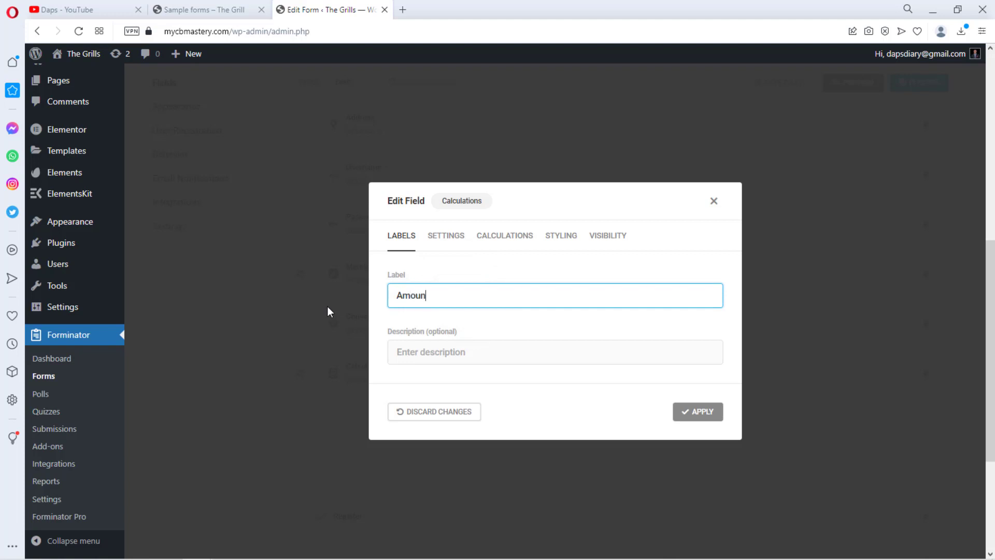
click(410, 358)
text(Kindly take note of the amount payable)
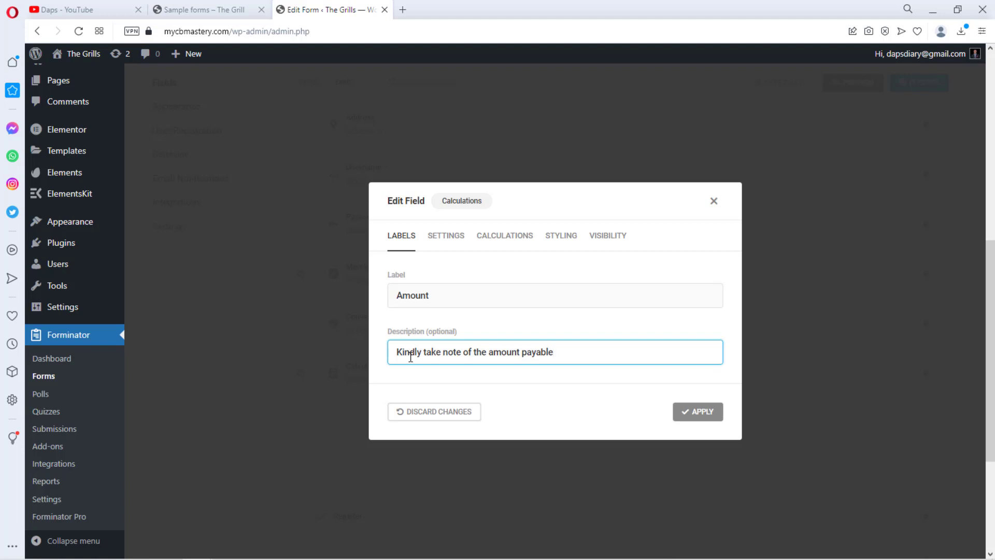
click(694, 412)
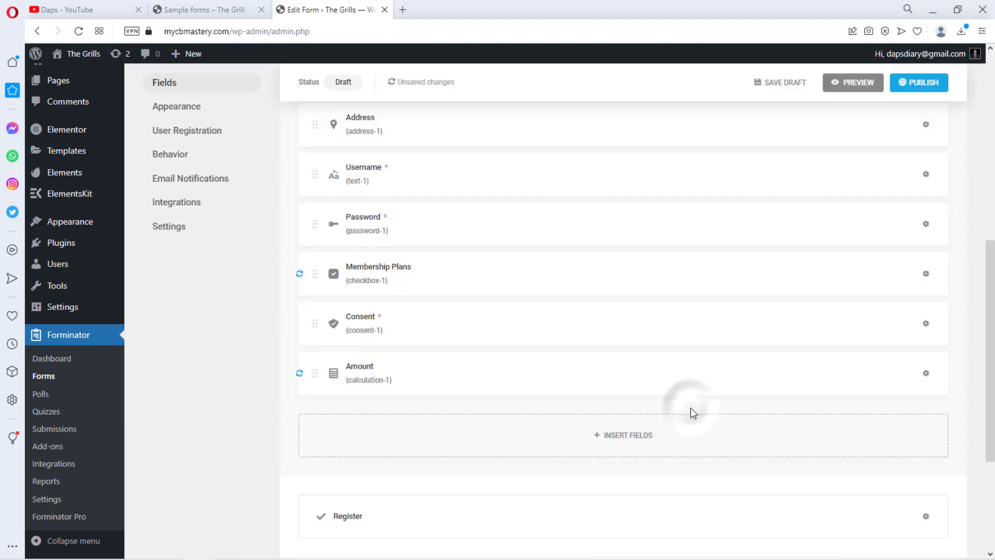
Step: Insert a PayPal field into the form and open its settings
scroll(662, 240, down, 1)
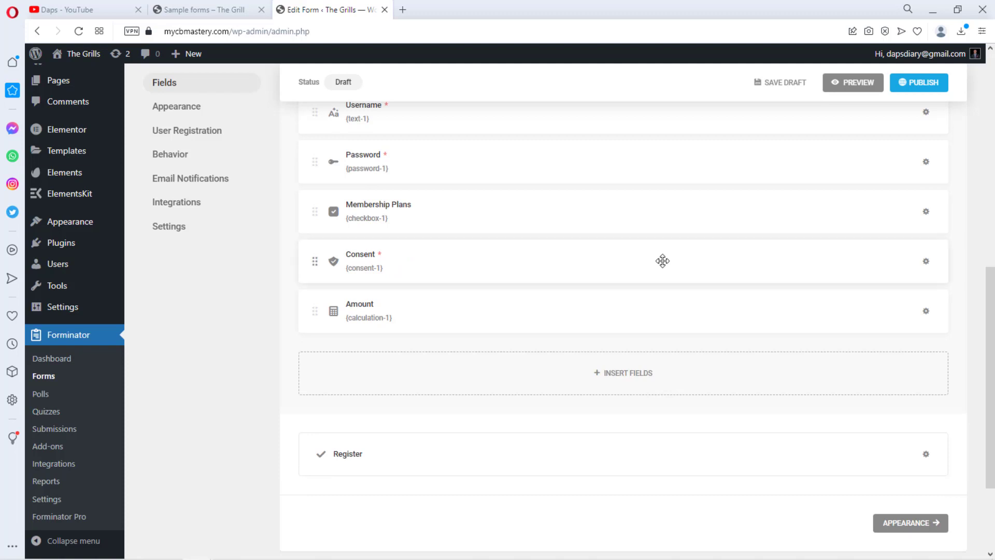
click(638, 379)
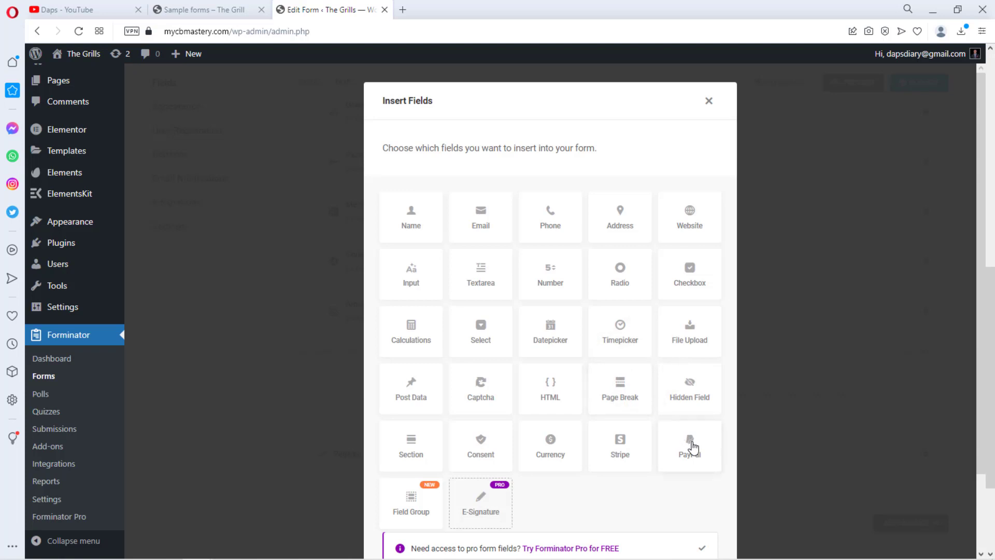
click(693, 447)
scroll(692, 467, down, 2)
click(685, 512)
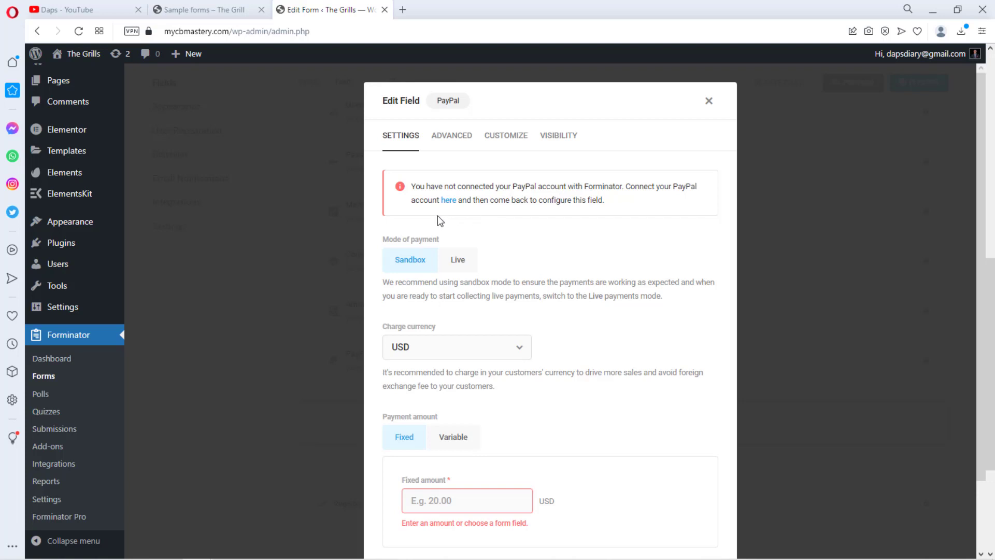
Step: Open Forminator's PayPal account connection from the field's settings and follow its link to the PayPal Developer Dashboard for REST API credentials
click(445, 201)
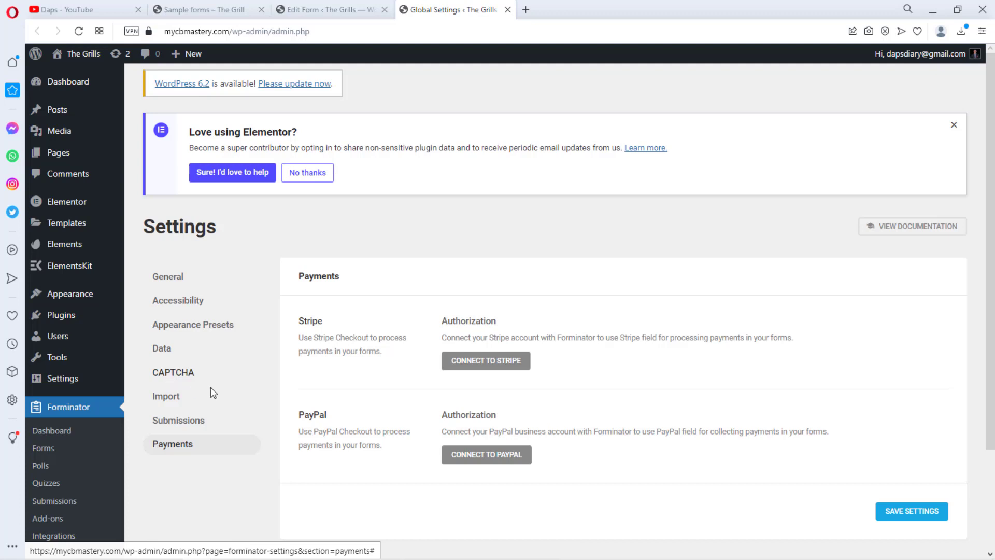
click(501, 455)
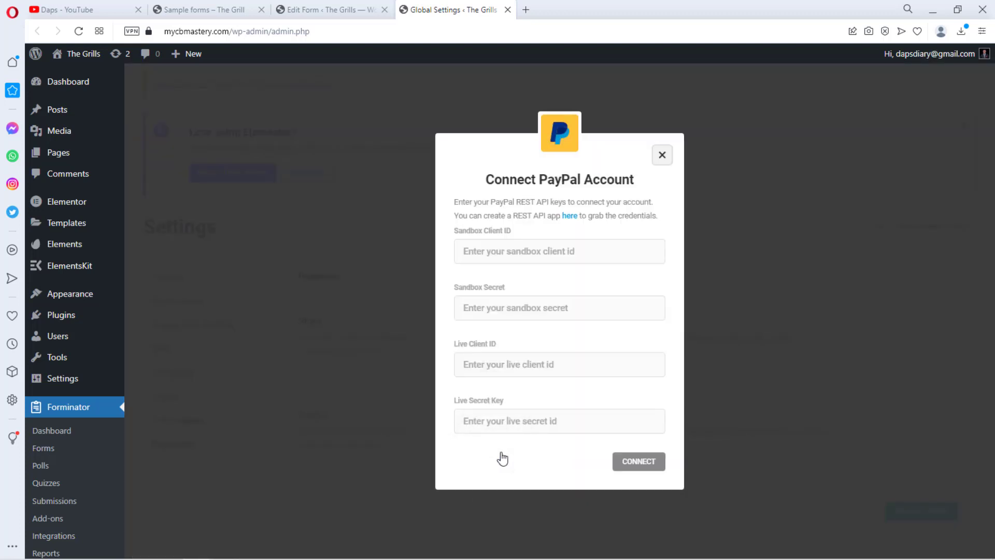
click(570, 216)
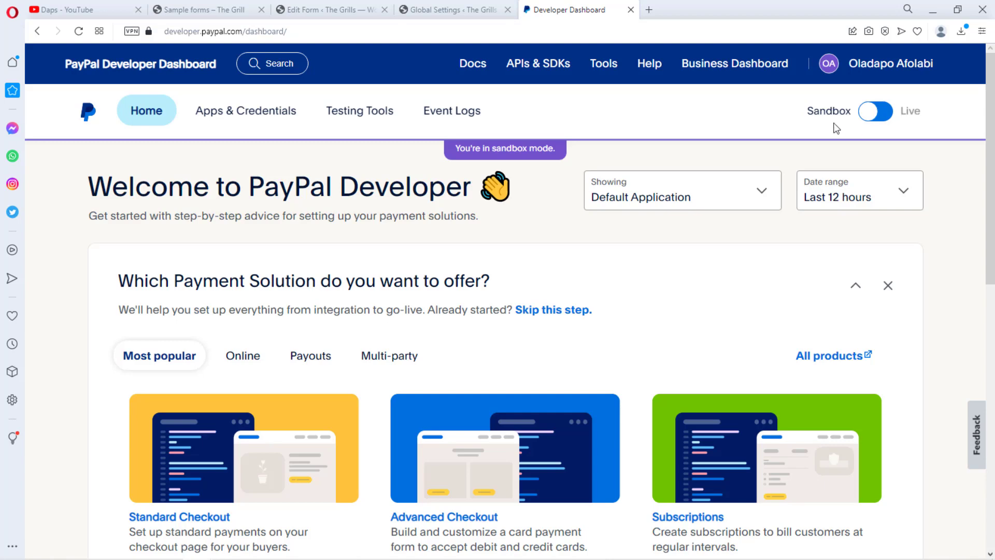
Step: Delete the existing Forminator app from the sandbox REST API apps, confirming with the application name "Forminator"
click(233, 114)
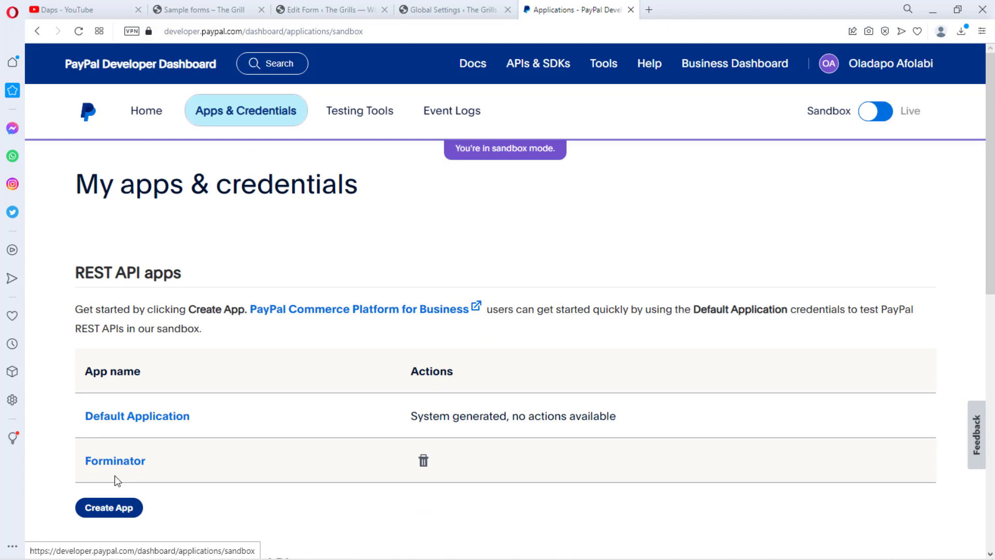
click(422, 461)
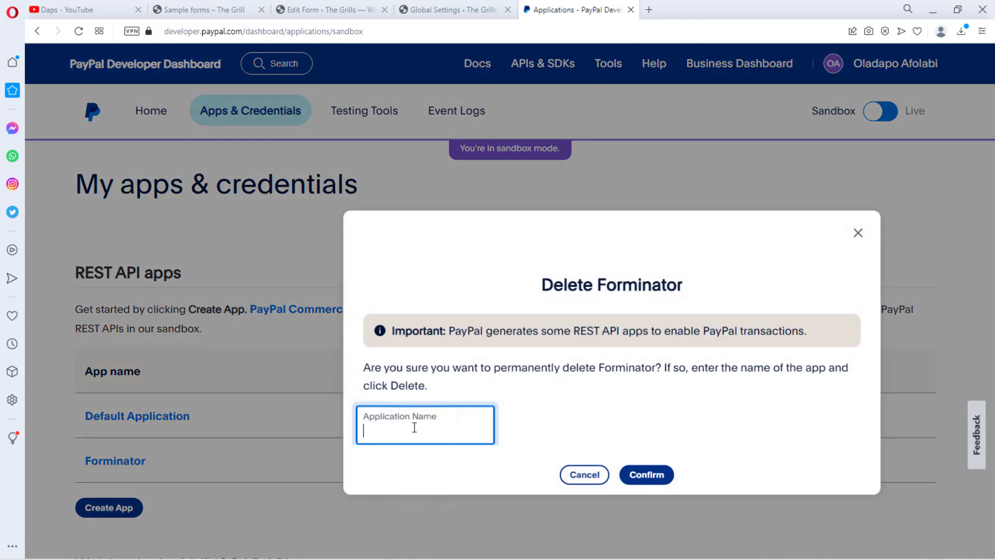
click(374, 432)
text(Forminator)
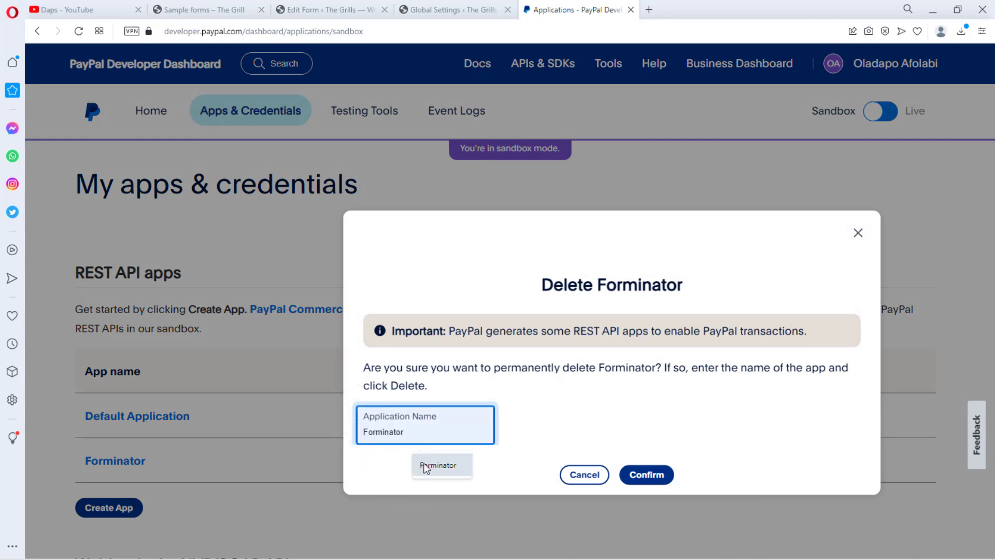
click(417, 464)
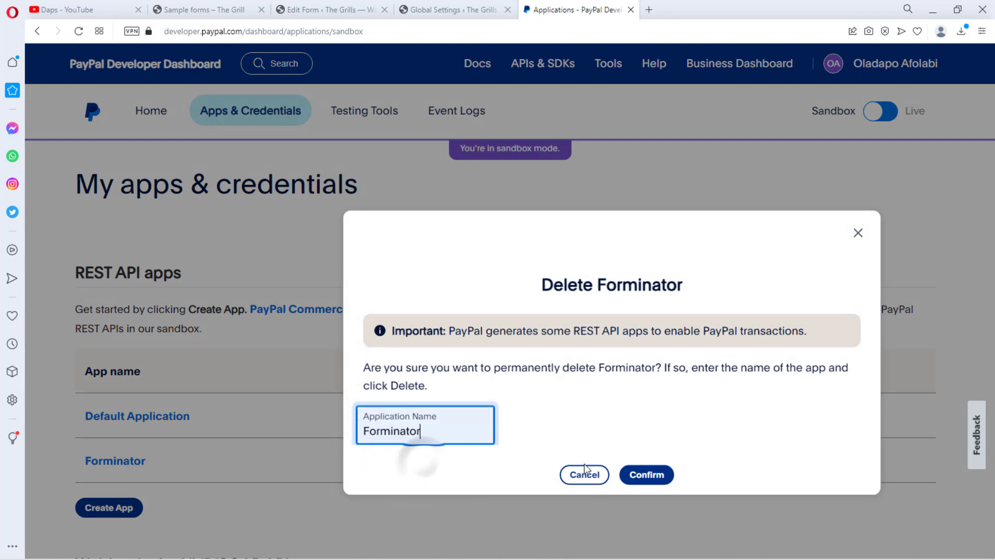
click(646, 477)
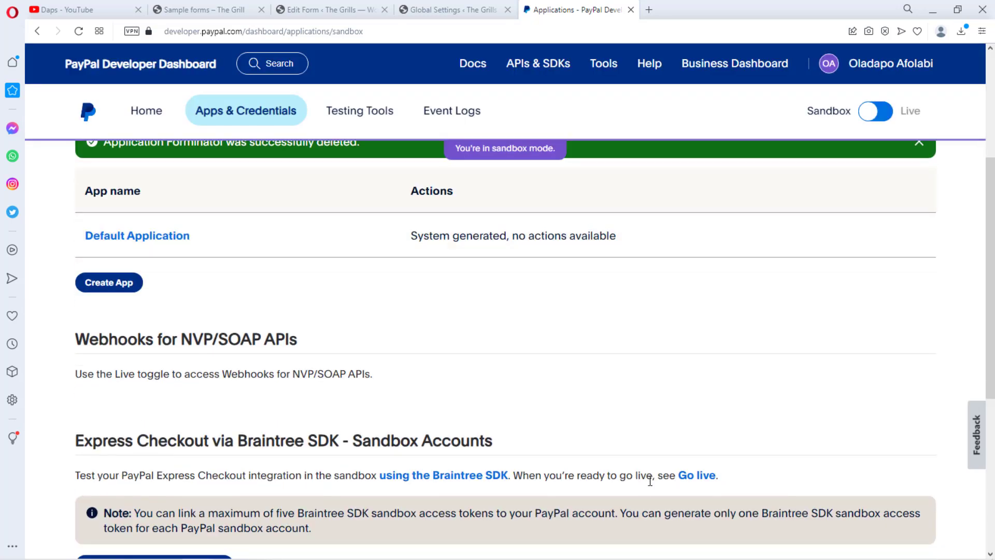
Step: Create a new sandbox app named "Forminator" with the Merchant app type and the default sandbox business account
click(100, 283)
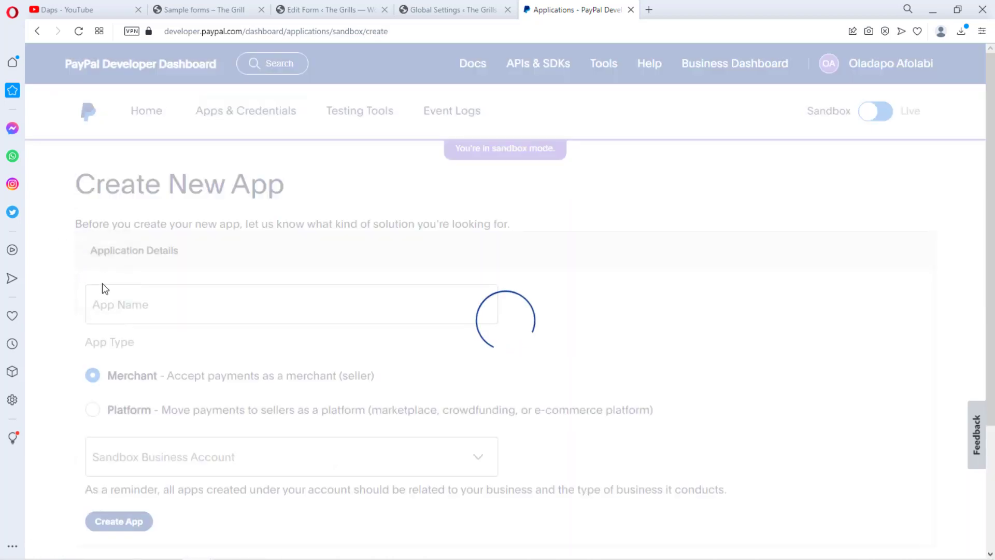
click(115, 303)
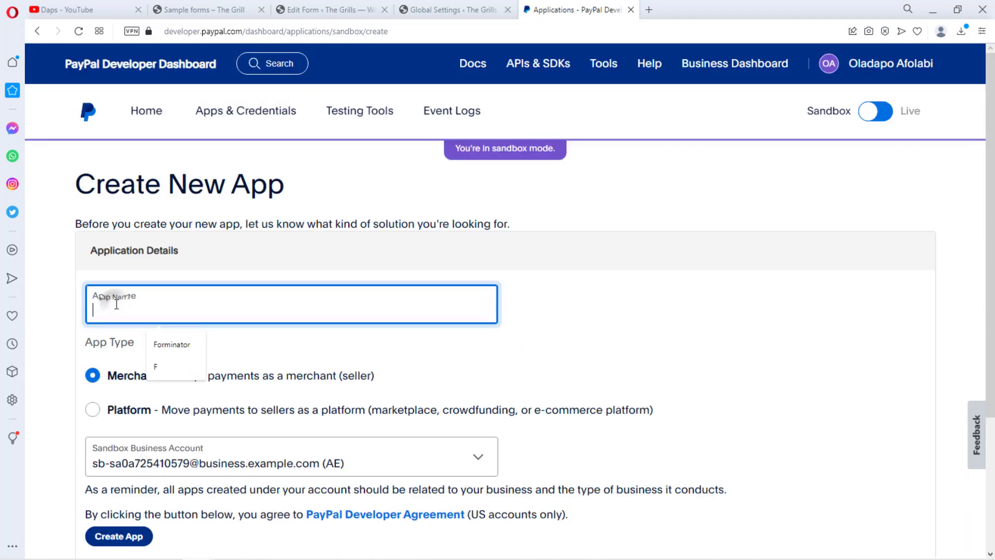
click(156, 342)
scroll(233, 337, down, 1)
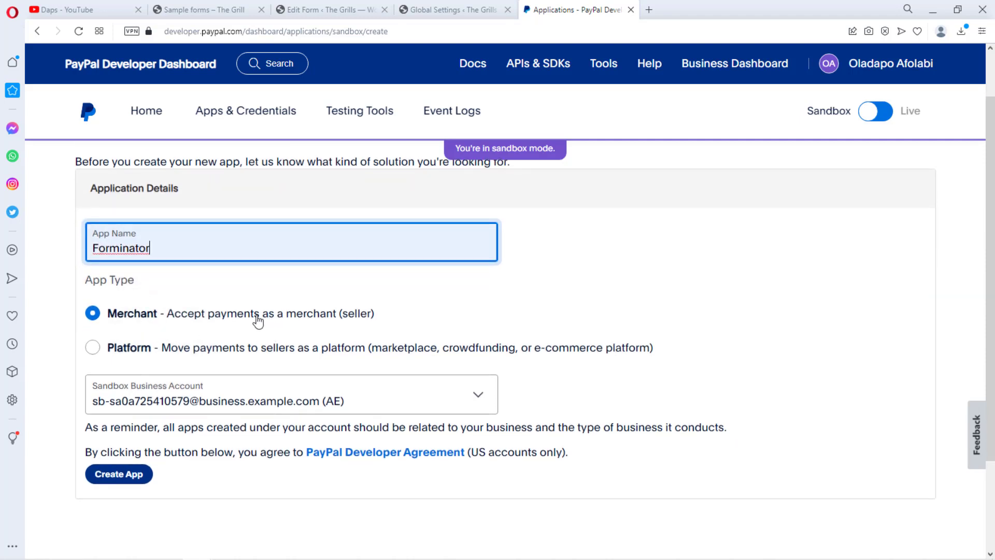
scroll(306, 322, down, 1)
click(116, 410)
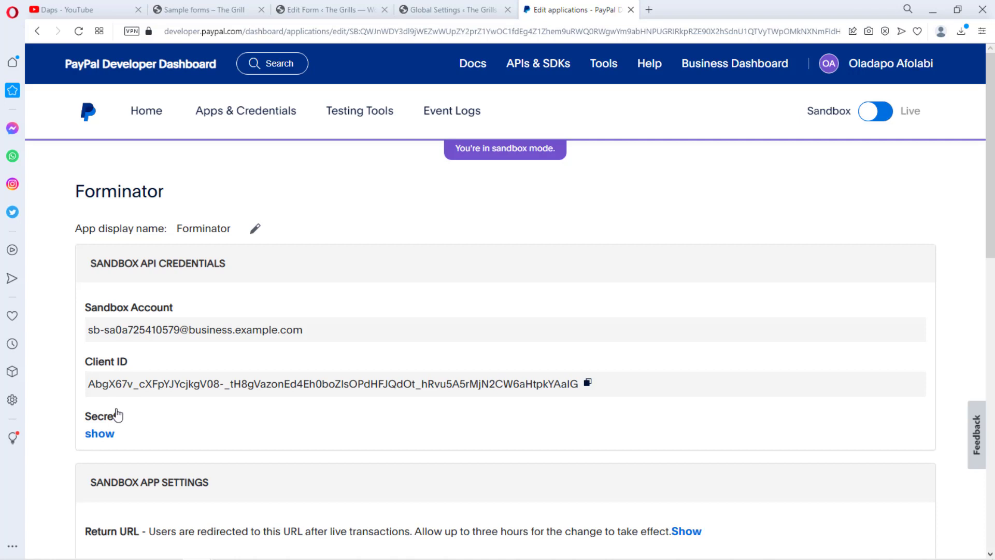
Step: Copy the new app's client ID and paste it into the Sandbox Client ID field of Forminator's PayPal connection in WordPress
scroll(166, 393, down, 1)
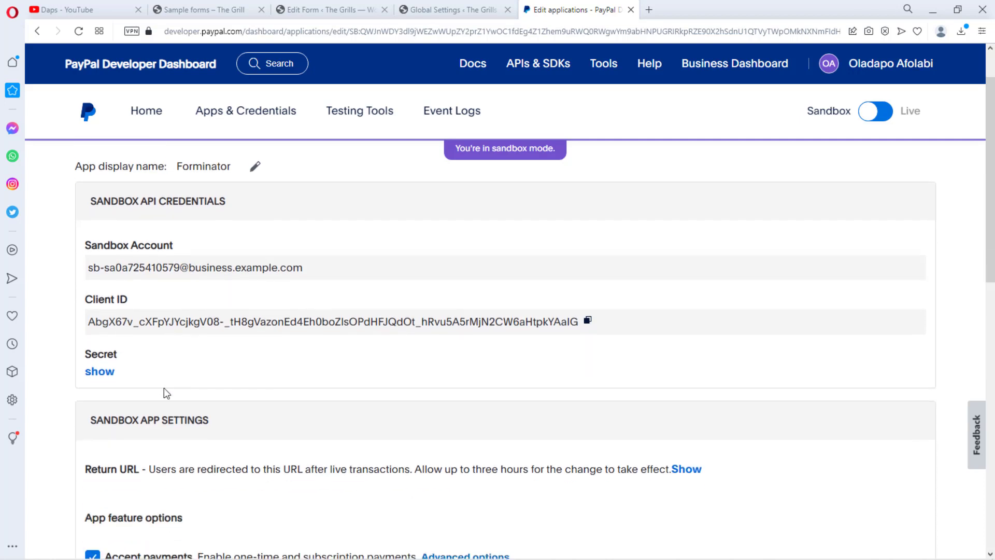
click(589, 321)
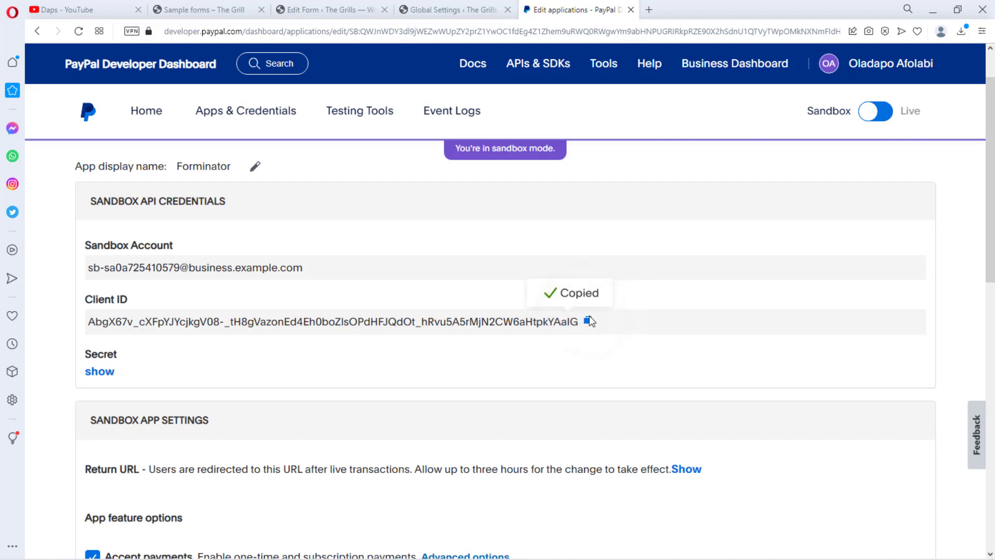
click(443, 11)
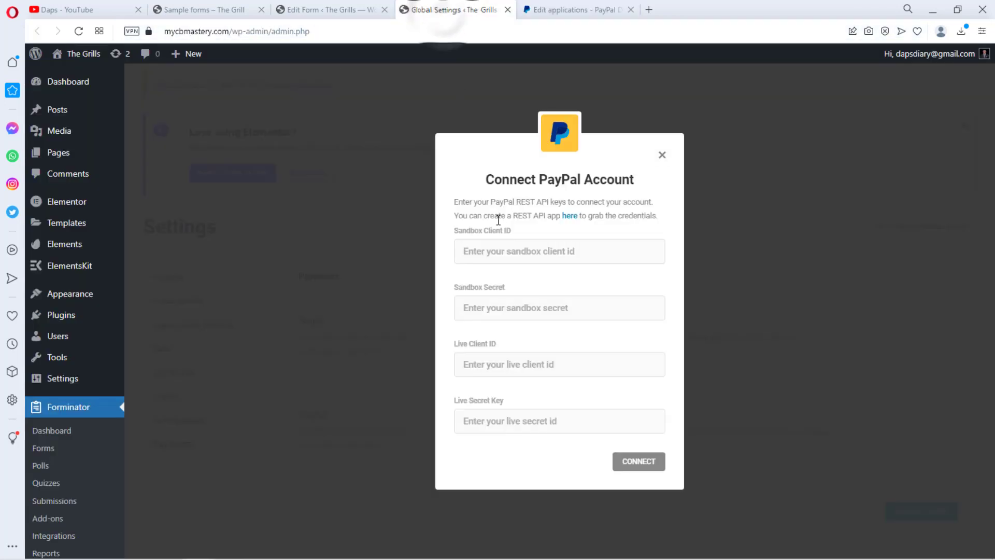
click(464, 250)
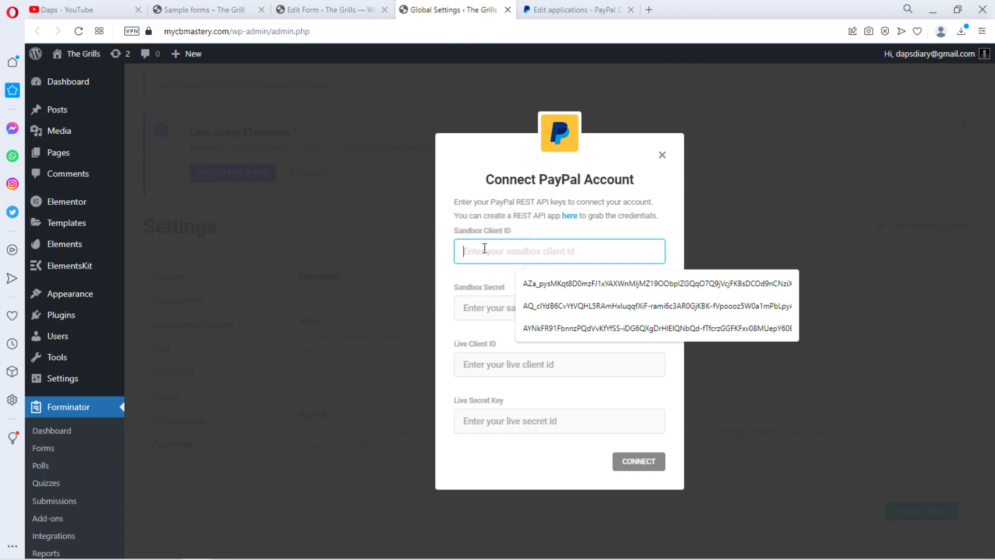
key(ctrl+v)
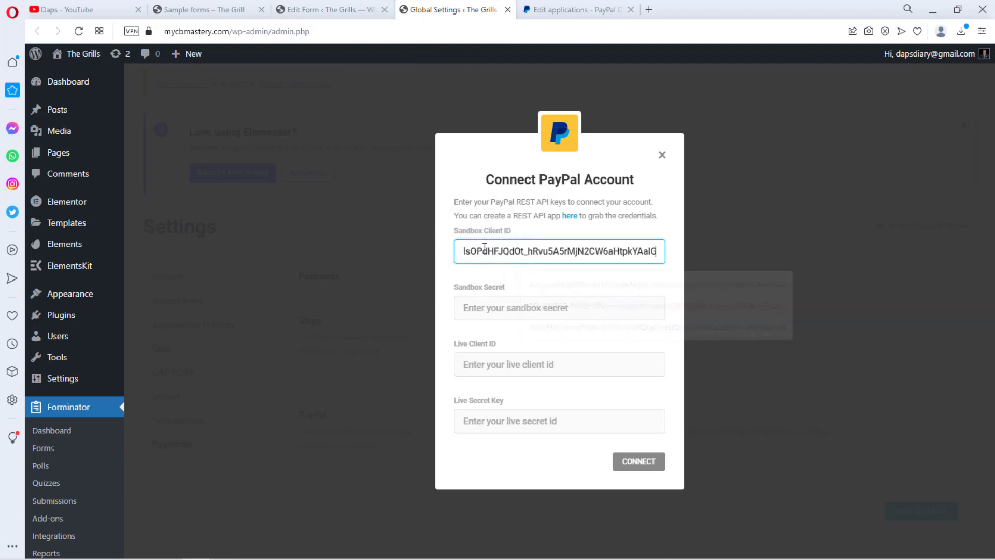
Step: Reveal and copy the sandbox app's secret in PayPal, and paste it into the Sandbox Secret field of Forminator's PayPal connection
click(571, 13)
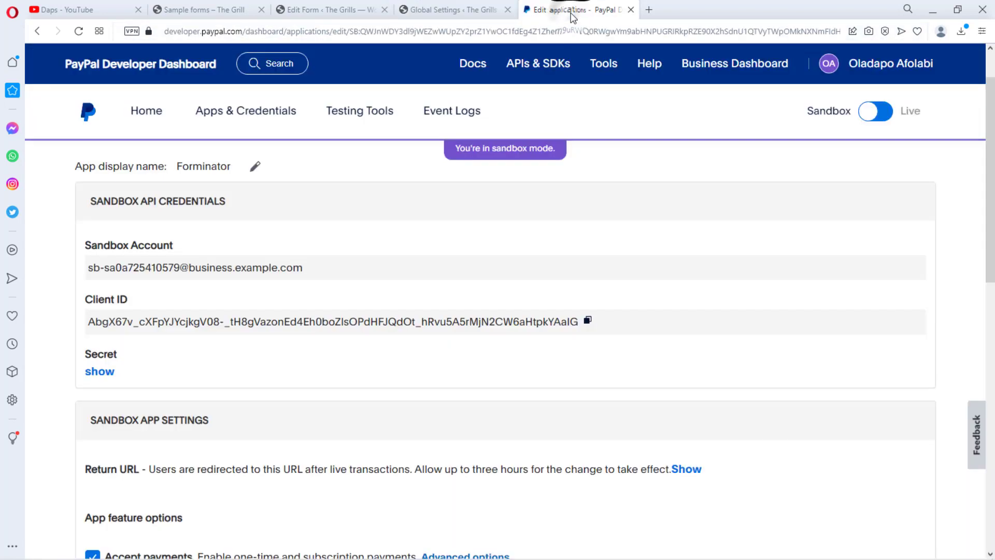
click(100, 373)
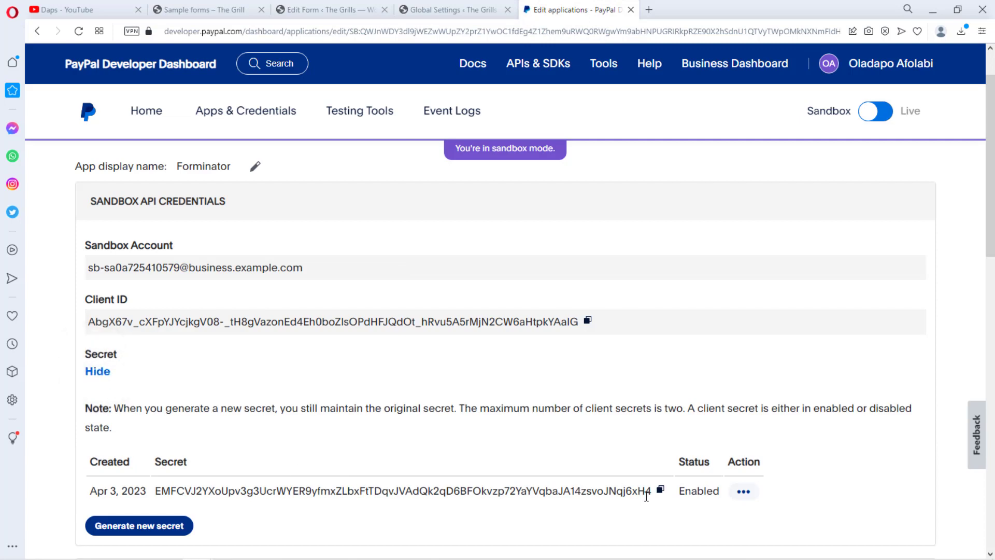
click(661, 489)
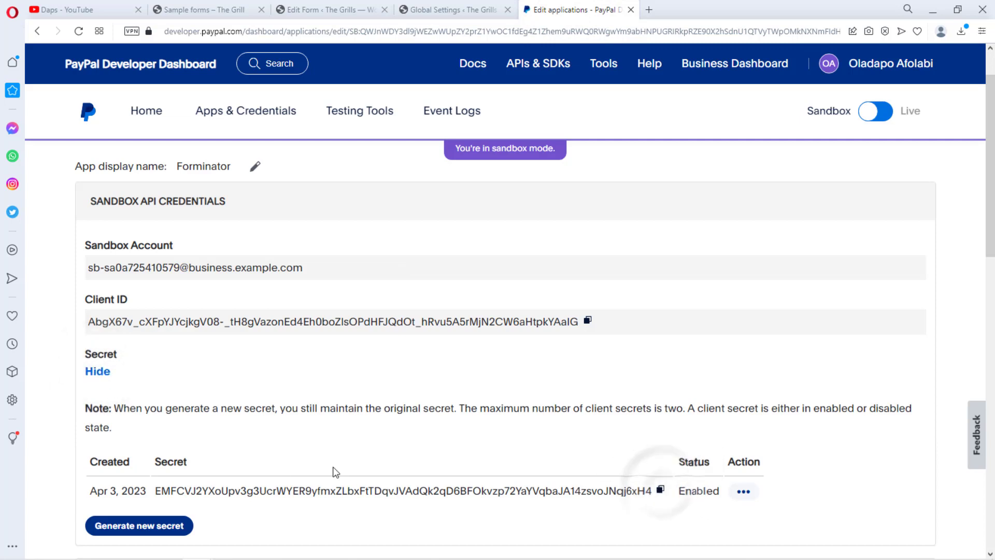
click(450, 9)
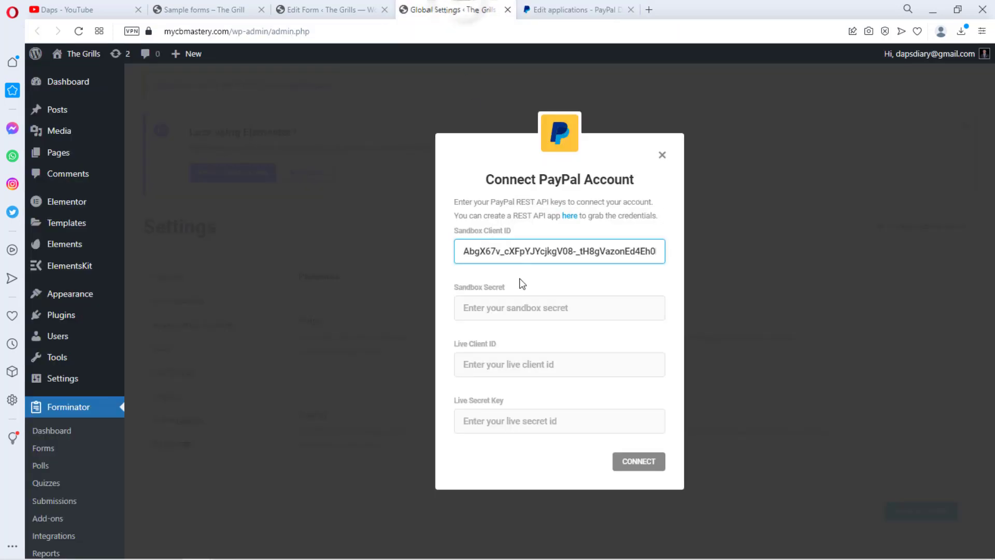
click(504, 307)
key(ctrl+v)
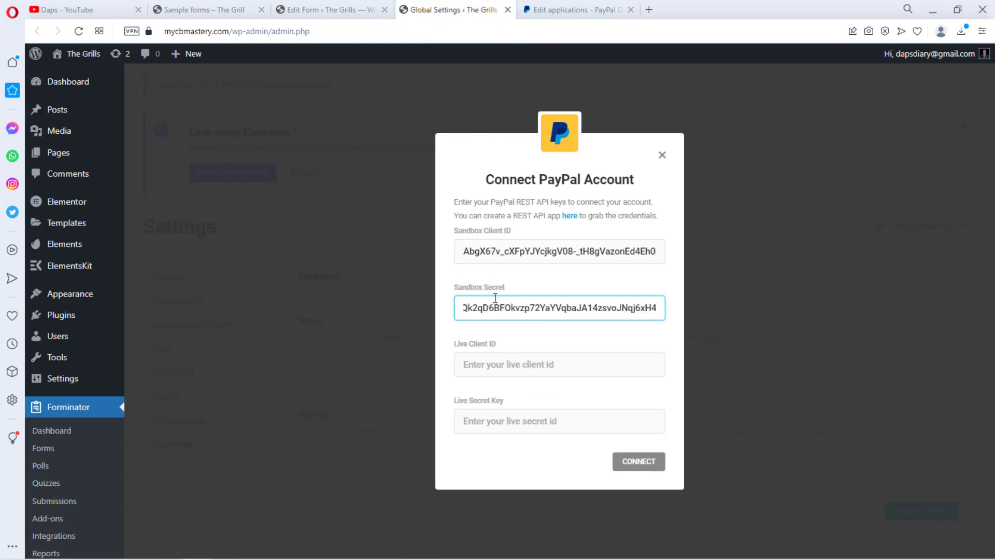
Step: Return to the PayPal Developer Dashboard, change it from Sandbox to Live mode, and open the live apps and credentials
click(558, 10)
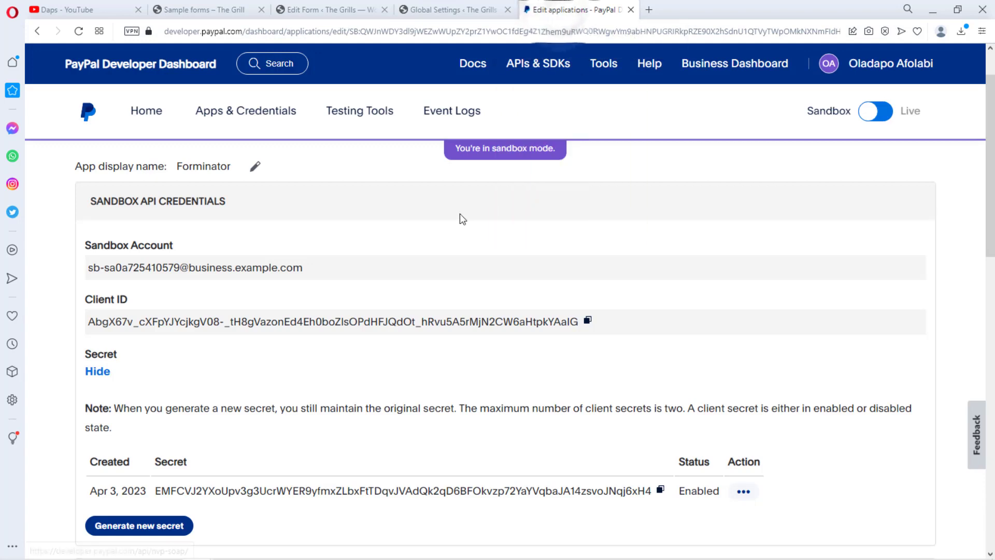
click(152, 115)
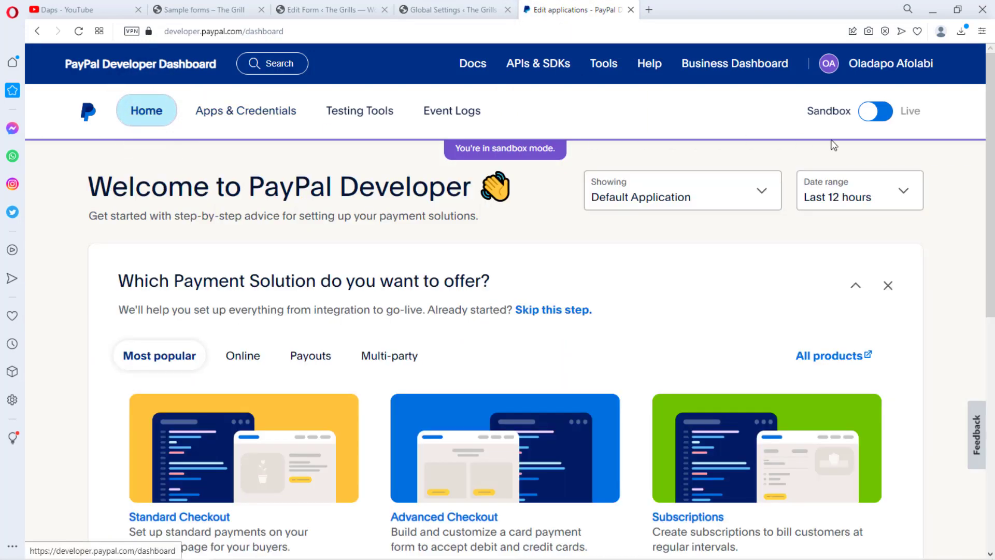
click(881, 114)
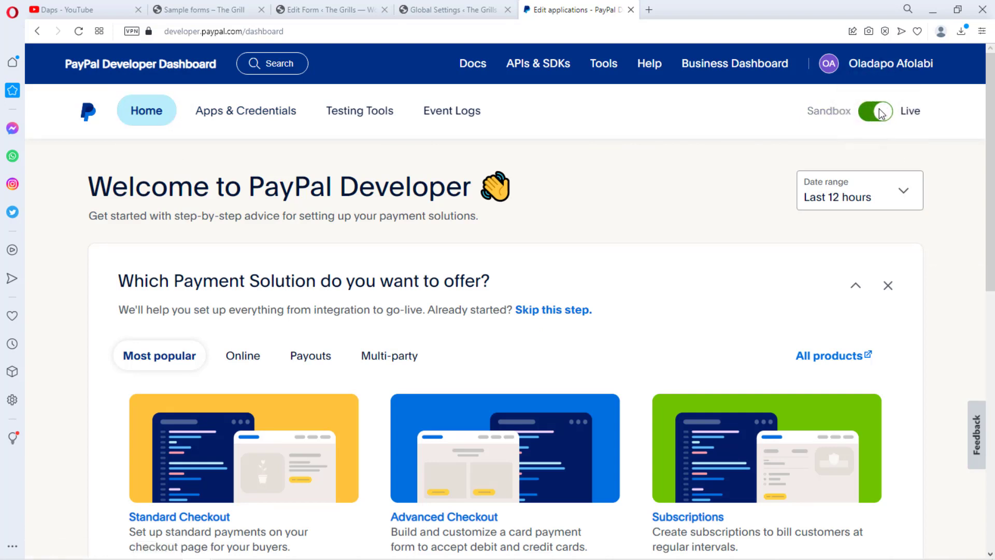
click(233, 111)
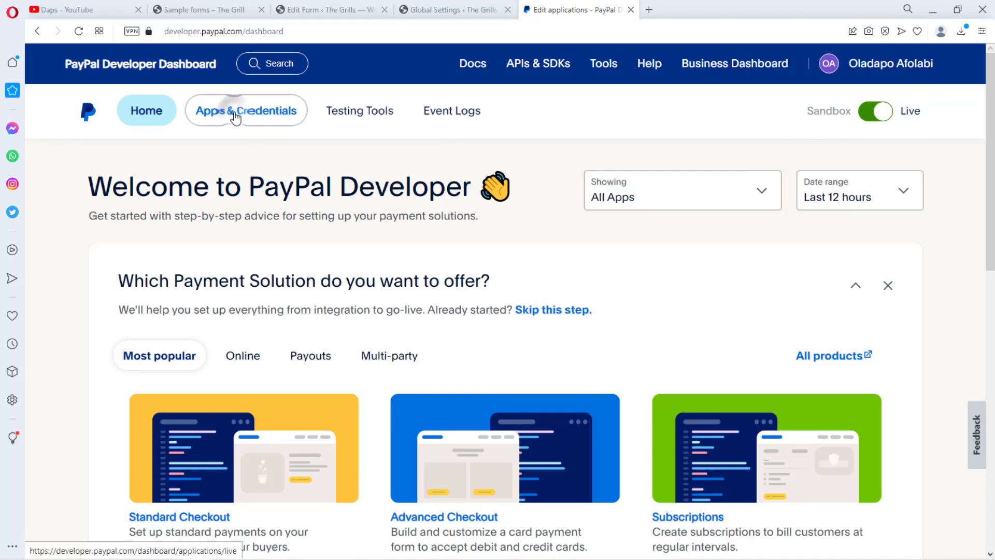
Step: Open the live Forminator app, copy its client ID, and paste it into the Live Client ID field of Forminator's PayPal connection
scroll(363, 228, down, 2)
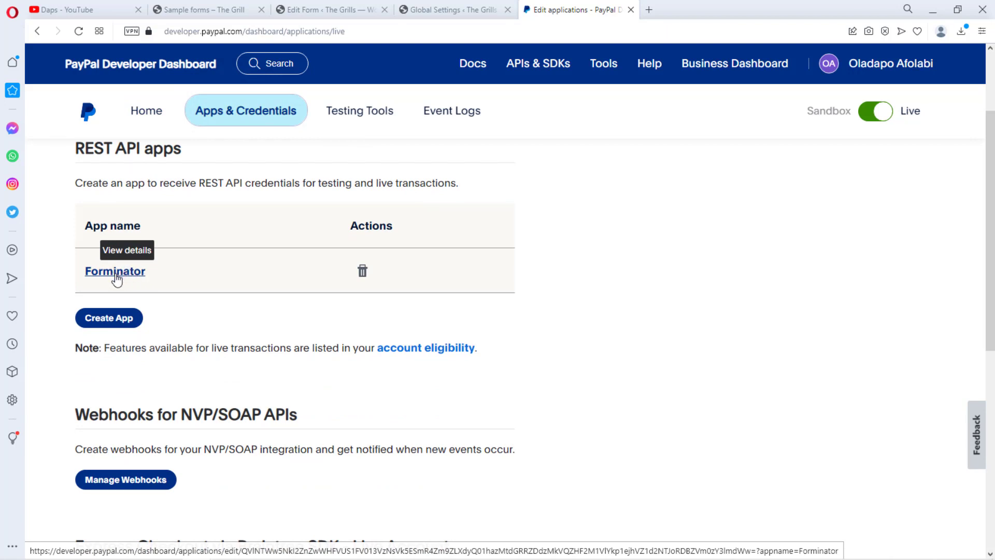
click(116, 275)
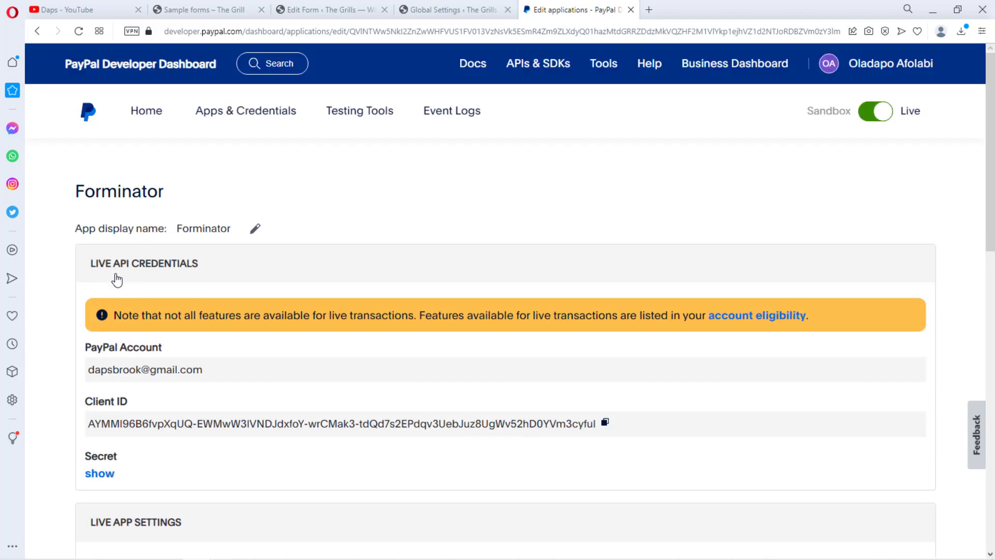
scroll(159, 280, down, 2)
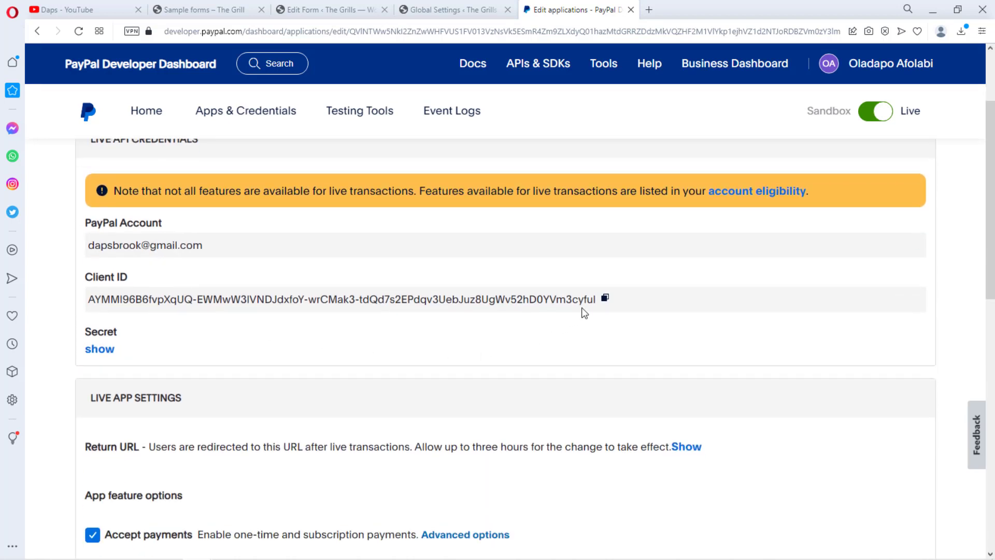
click(605, 298)
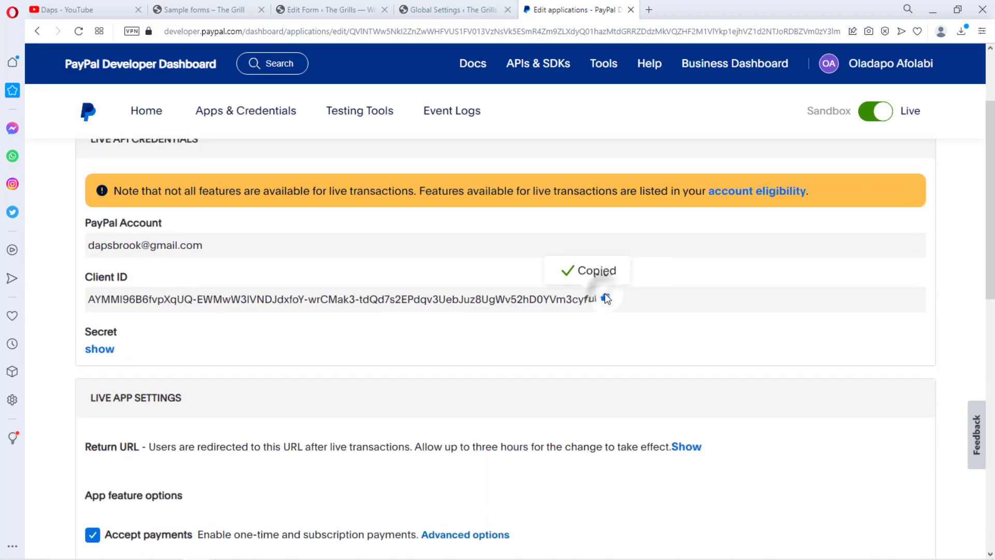
click(449, 10)
click(519, 362)
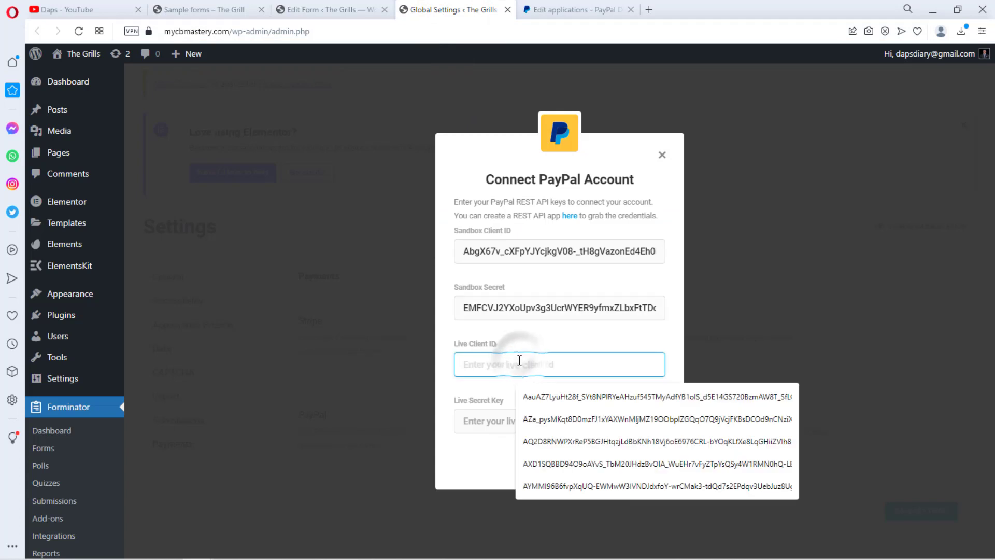
key(ctrl+v)
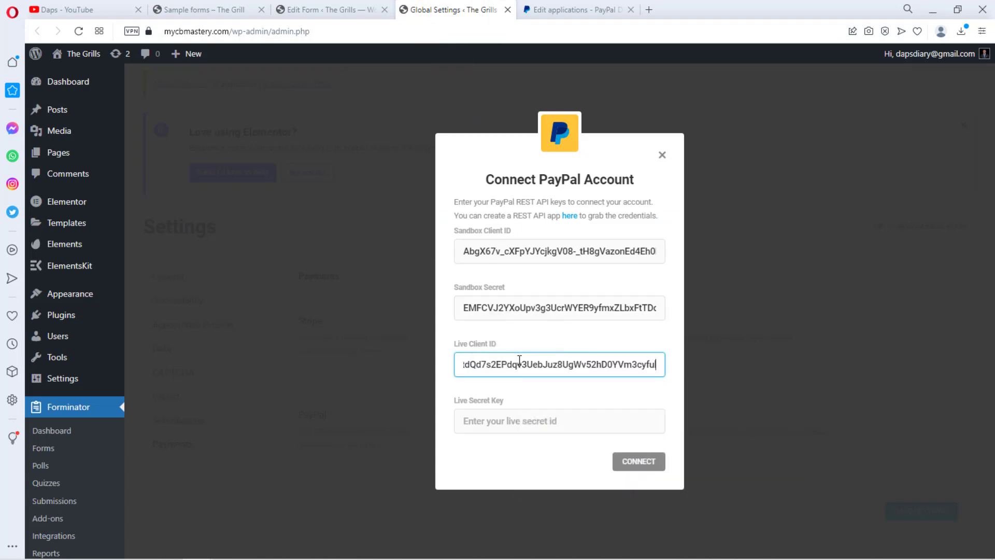
Step: Reveal and copy the live app's secret, paste it into Forminator's Live Secret Key field, and connect the PayPal account
click(569, 15)
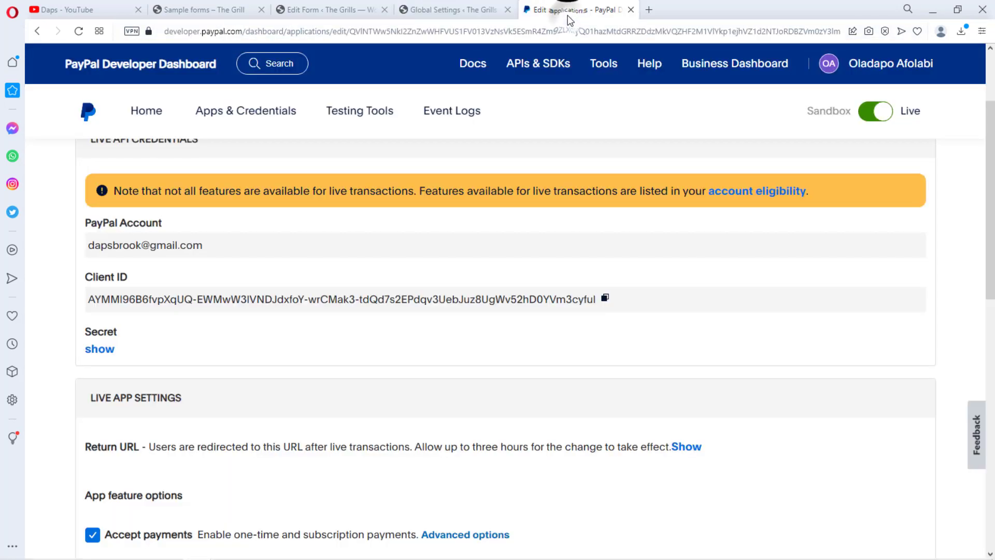
click(101, 350)
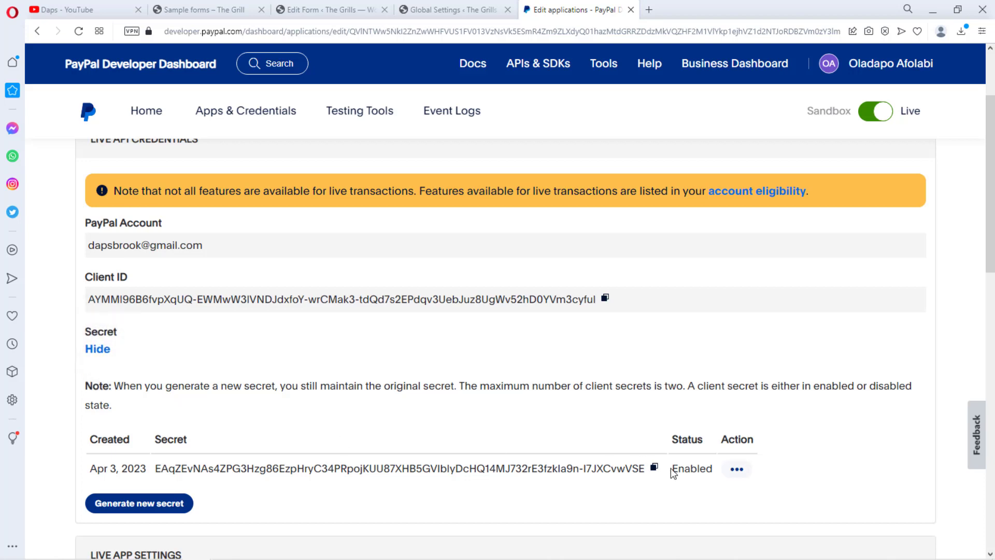
click(655, 468)
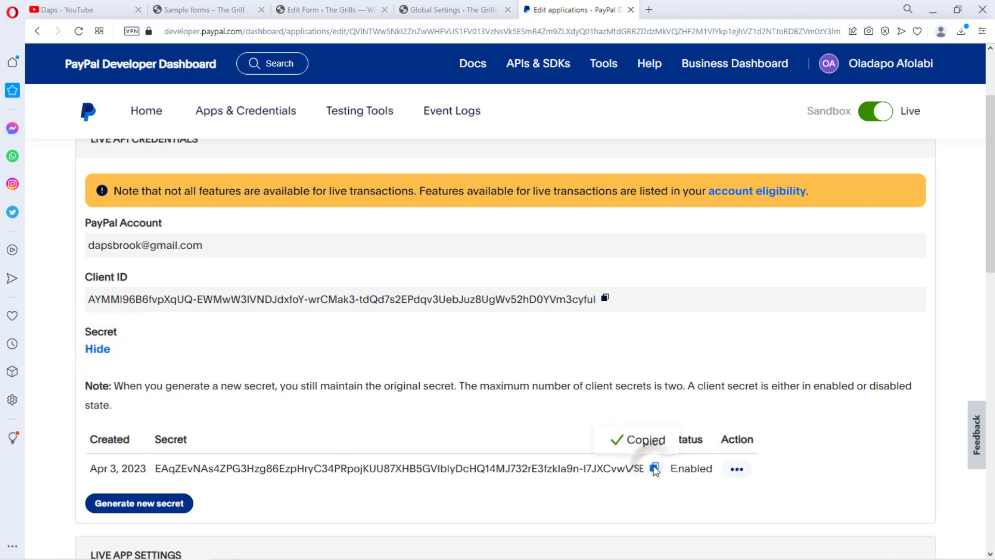
click(458, 14)
click(509, 421)
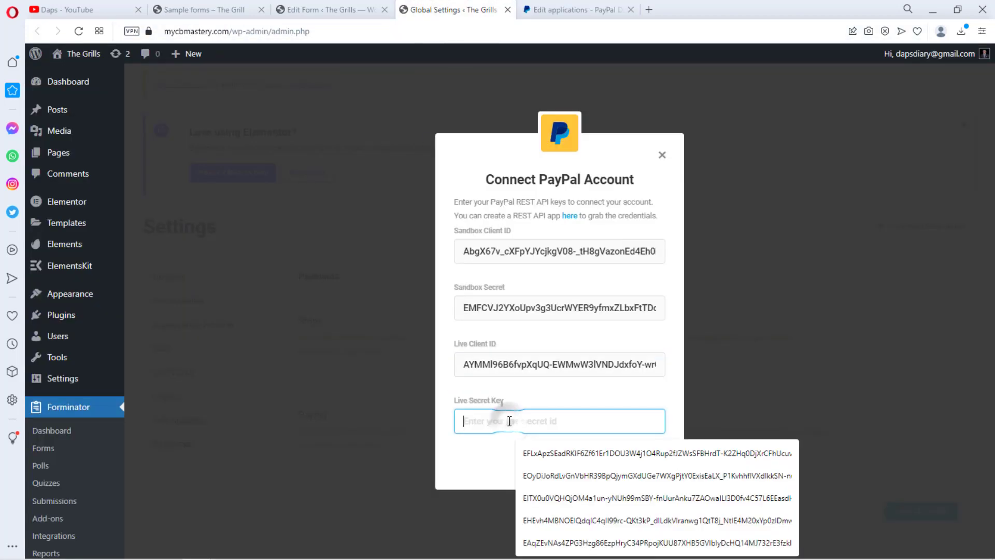
key(ctrl+v)
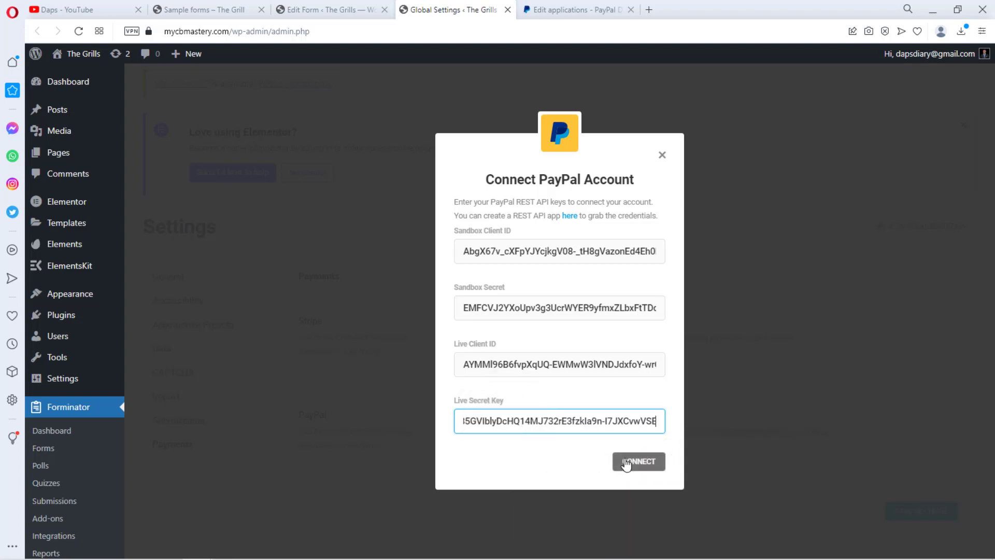
click(626, 463)
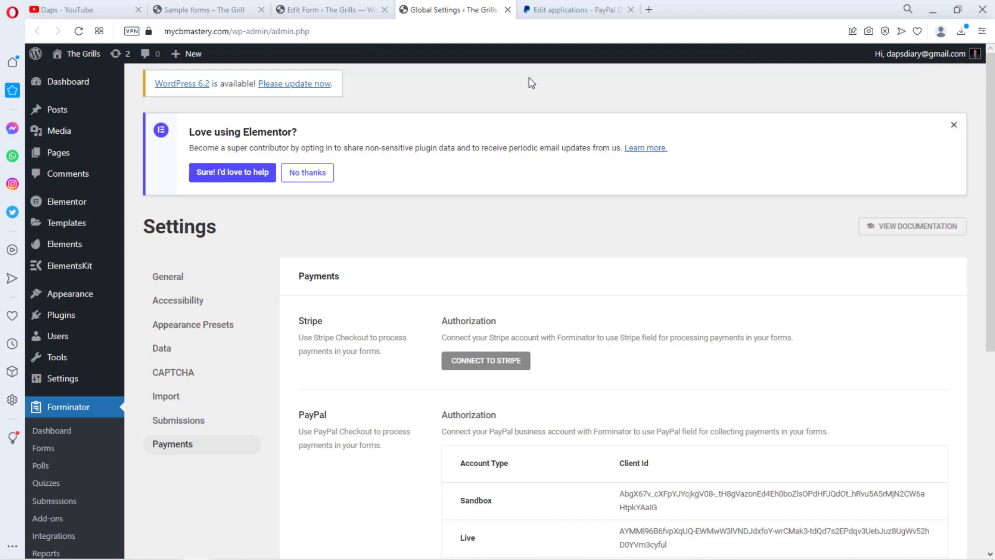
Step: Return to the Paid membership form, close the PayPal field settings, and save the form as a draft before reloading the editor
click(344, 17)
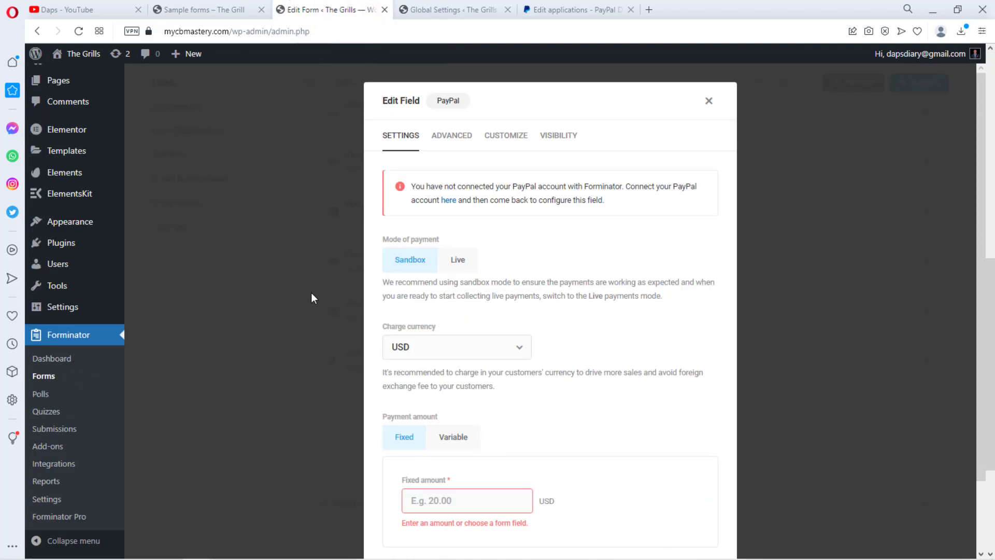
click(710, 101)
scroll(604, 277, up, 6)
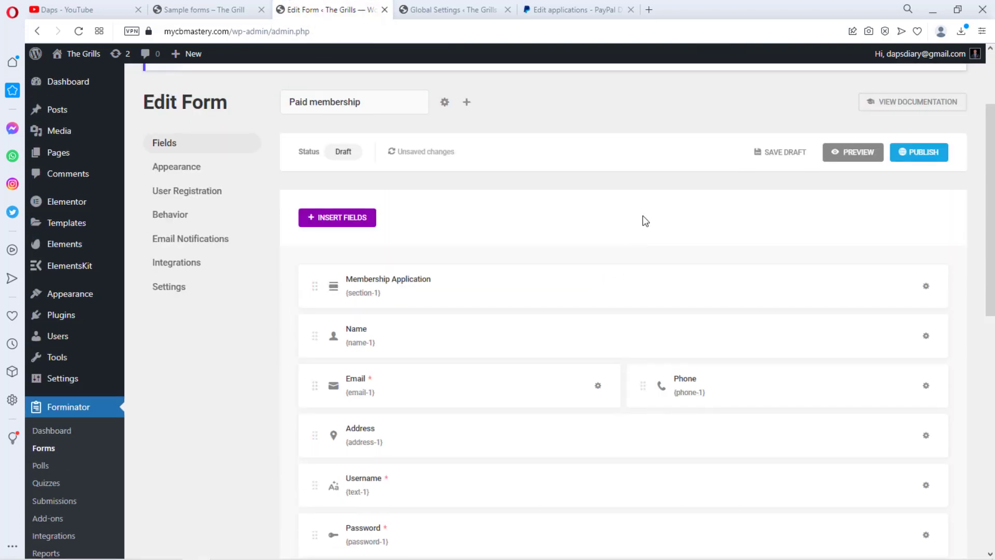
click(782, 154)
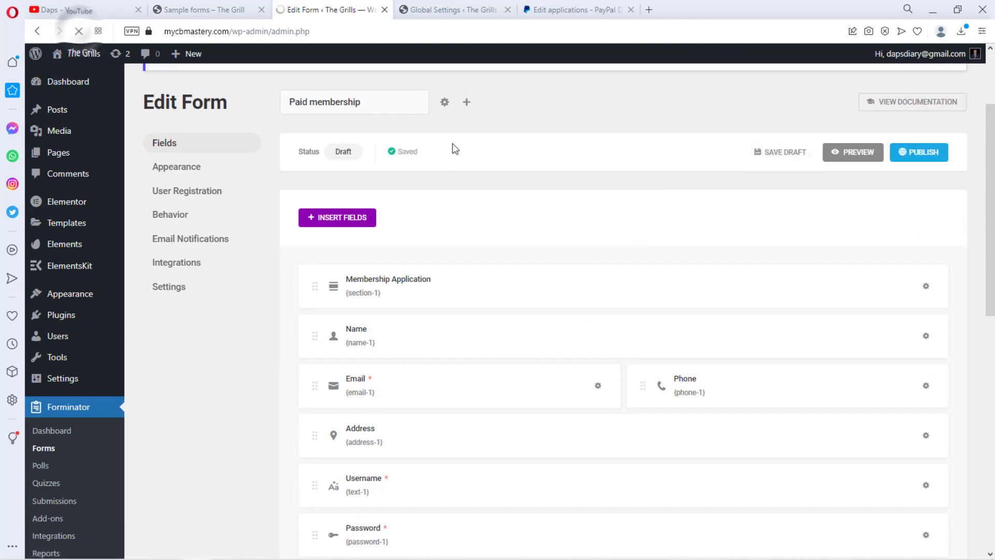
Step: Set the PayPal field's payment amount to Variable, using the Amount field as the variable amount, and apply the settings
scroll(477, 176, down, 10)
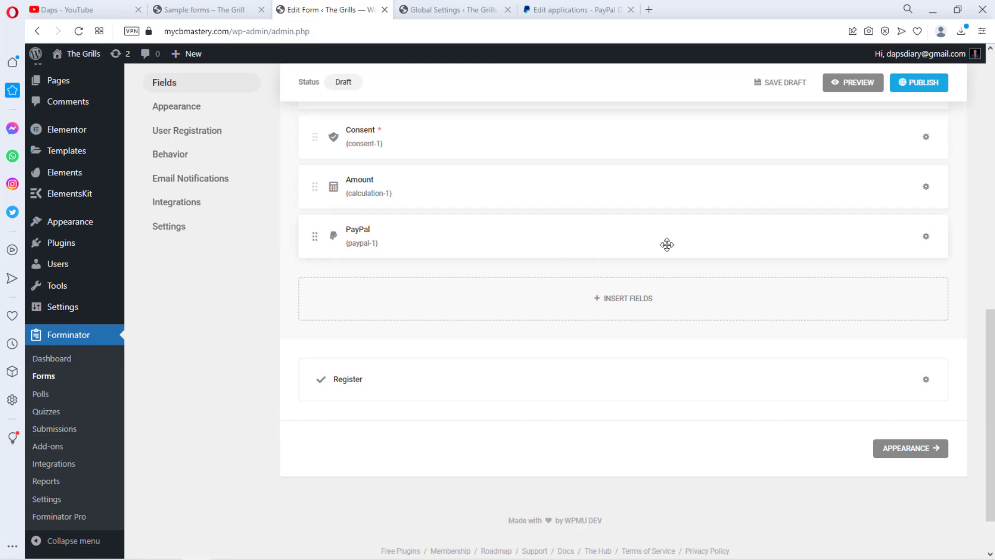
click(926, 237)
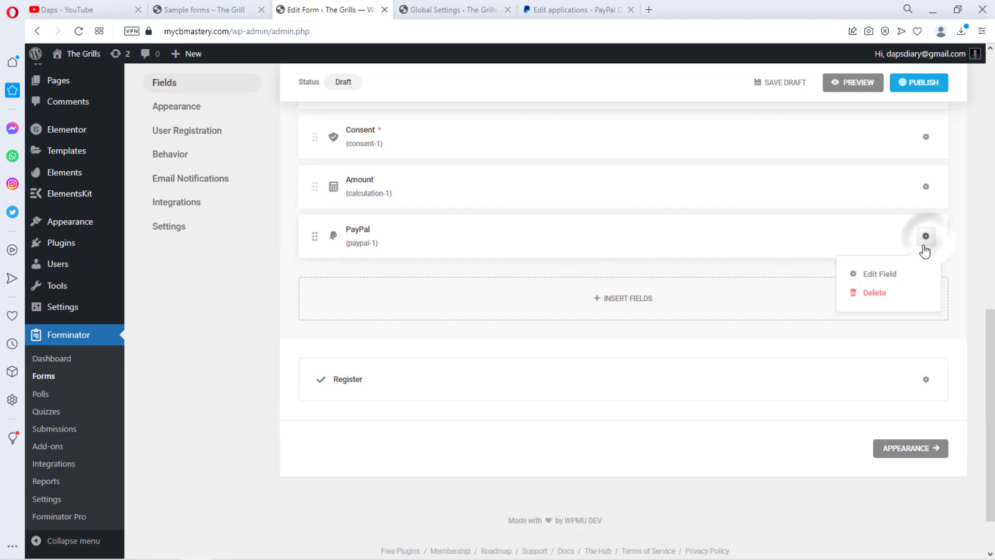
click(881, 275)
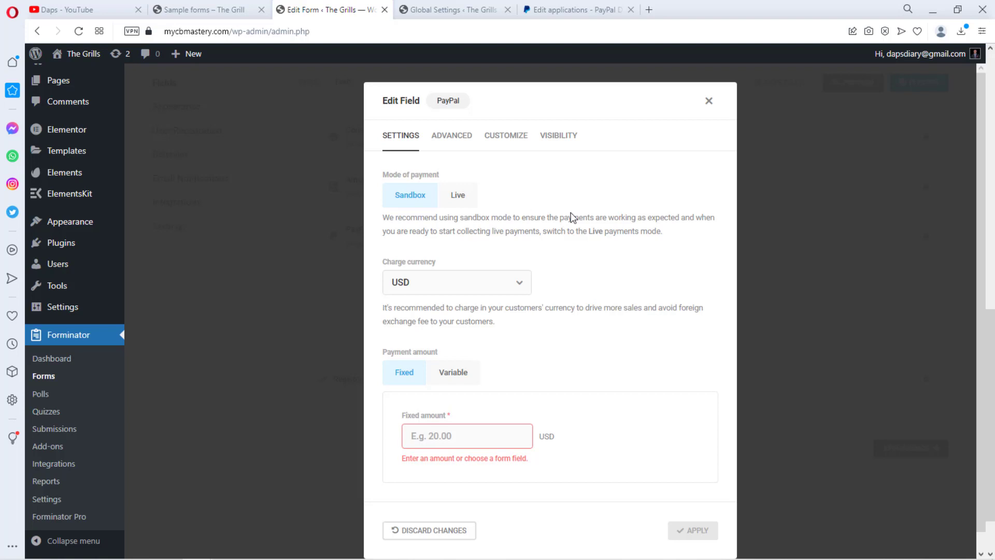
click(514, 262)
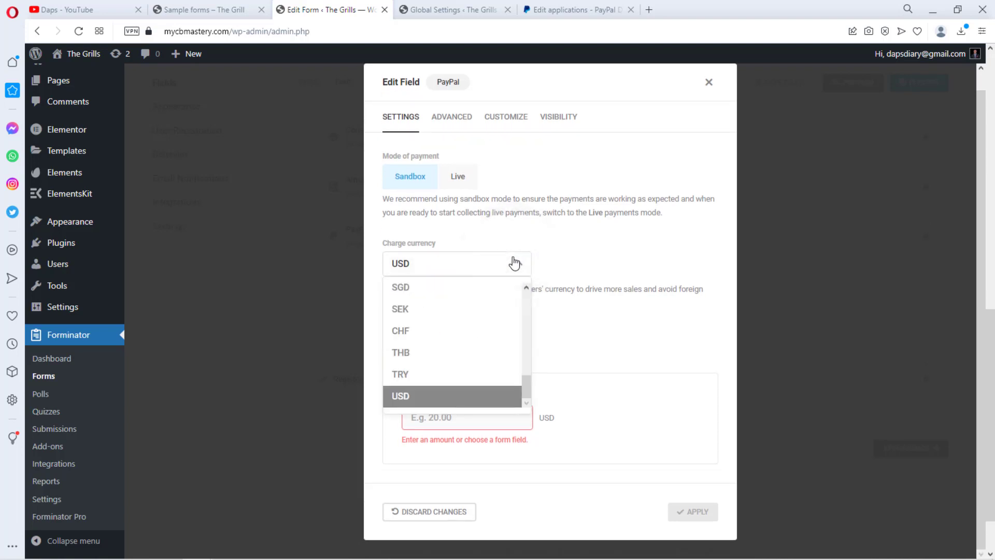
click(516, 268)
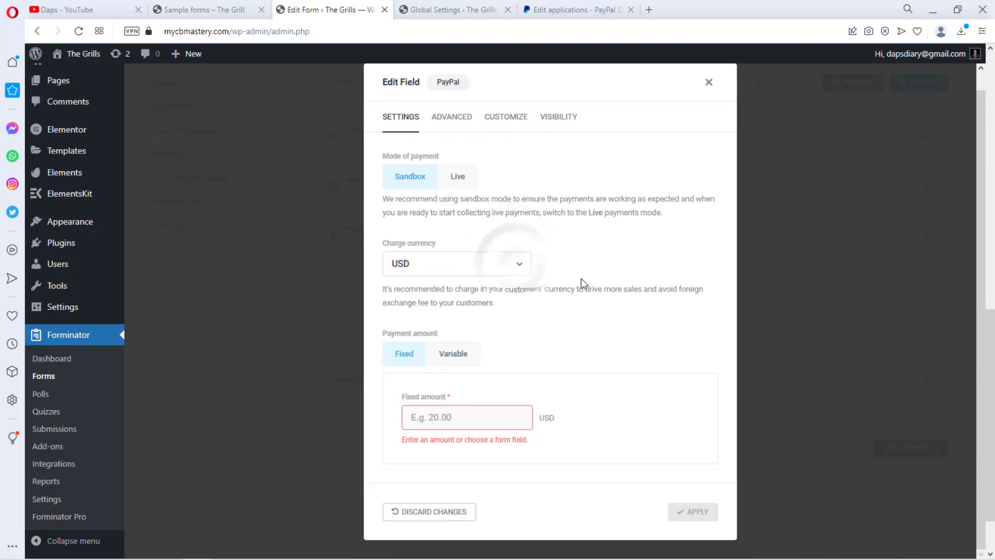
click(455, 356)
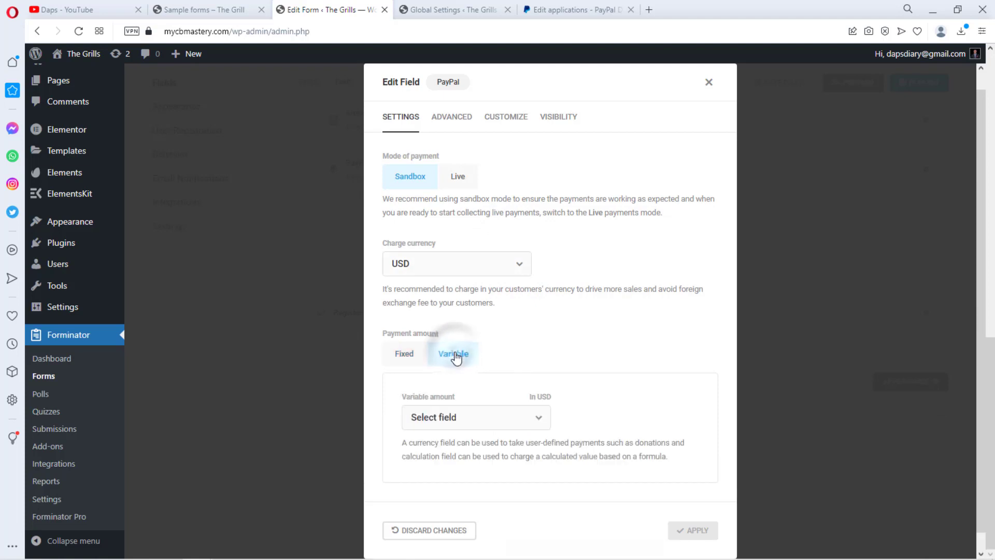
click(536, 417)
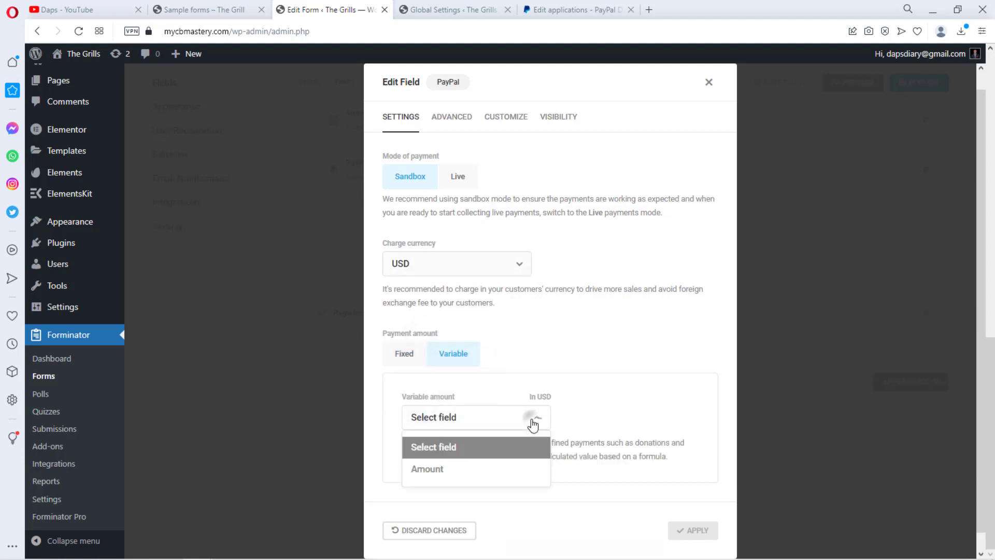
click(437, 469)
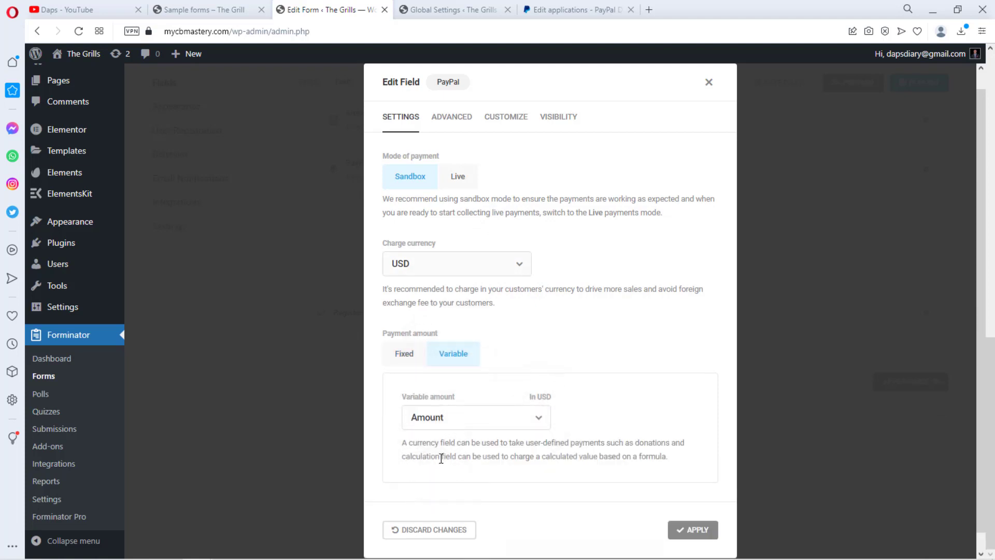
click(692, 530)
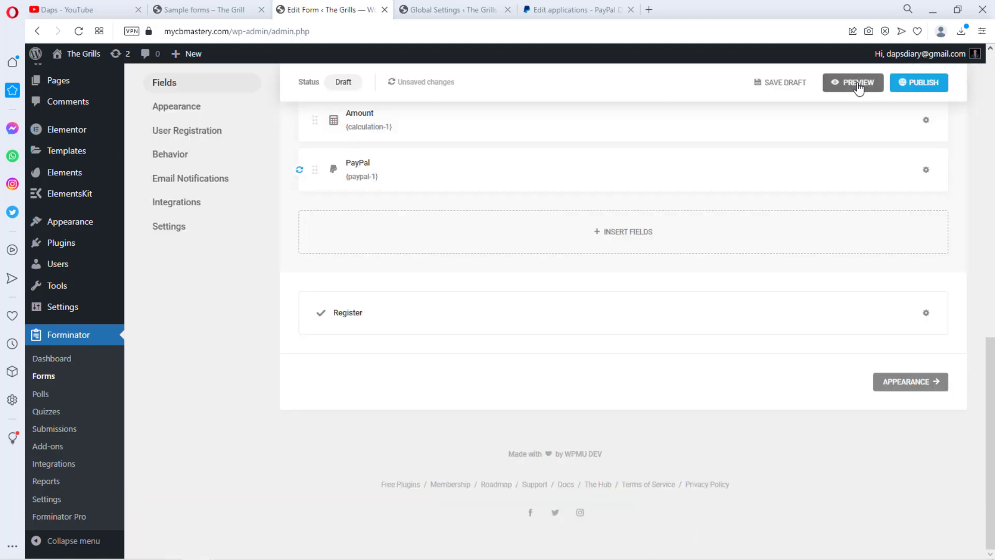
Step: Preview the membership form and examine its input fields, membership plans, amount and PayPal payment options, and close the preview
click(858, 83)
scroll(571, 203, down, 9)
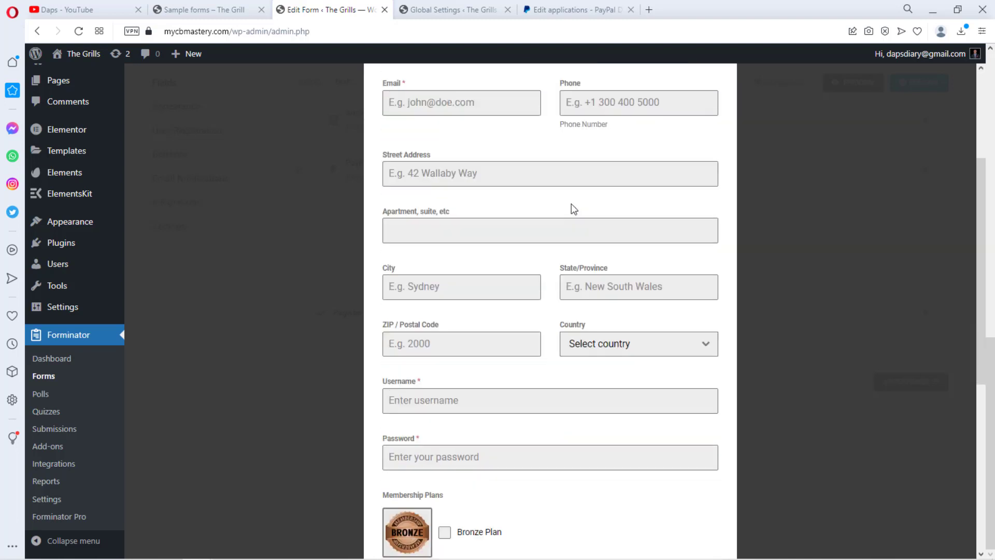
scroll(571, 204, down, 3)
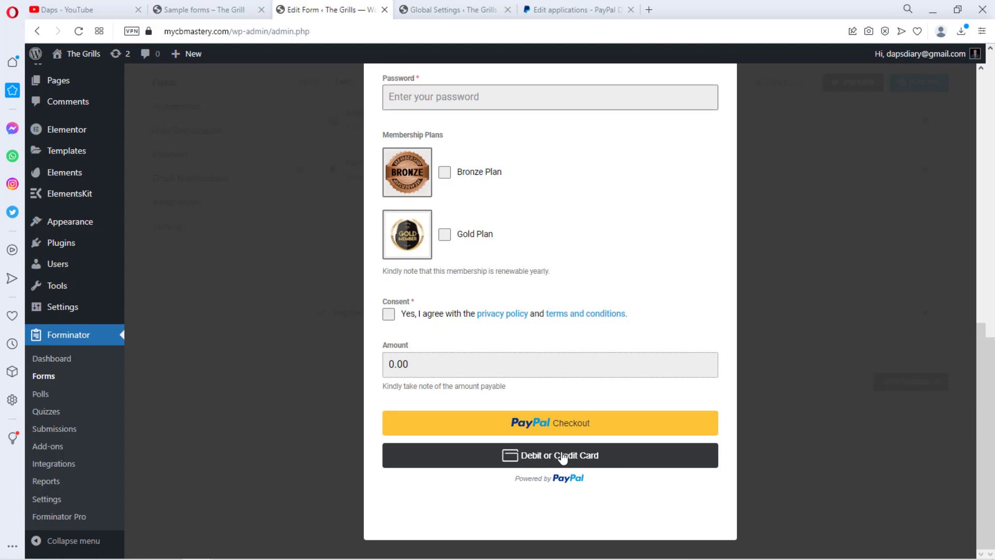
scroll(570, 454, up, 10)
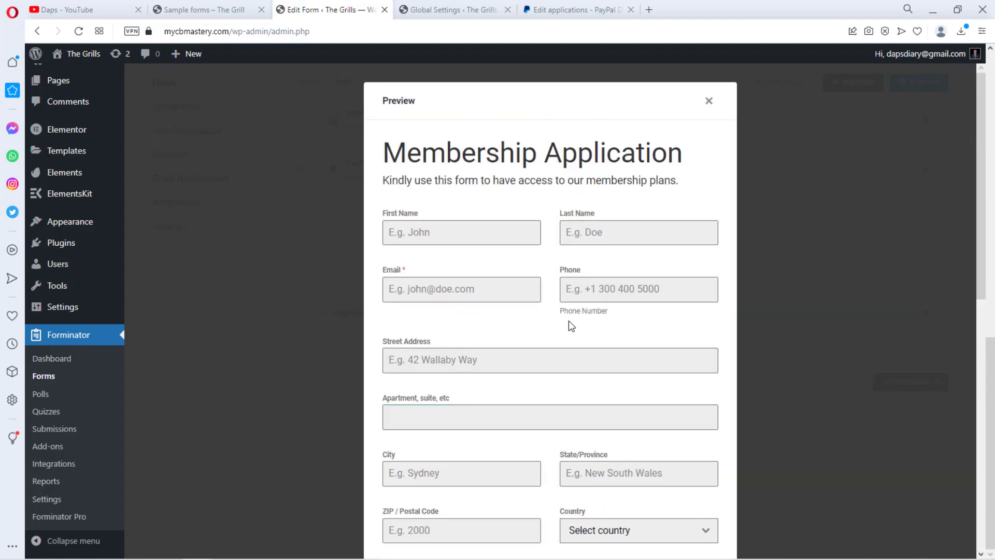
scroll(572, 311, down, 5)
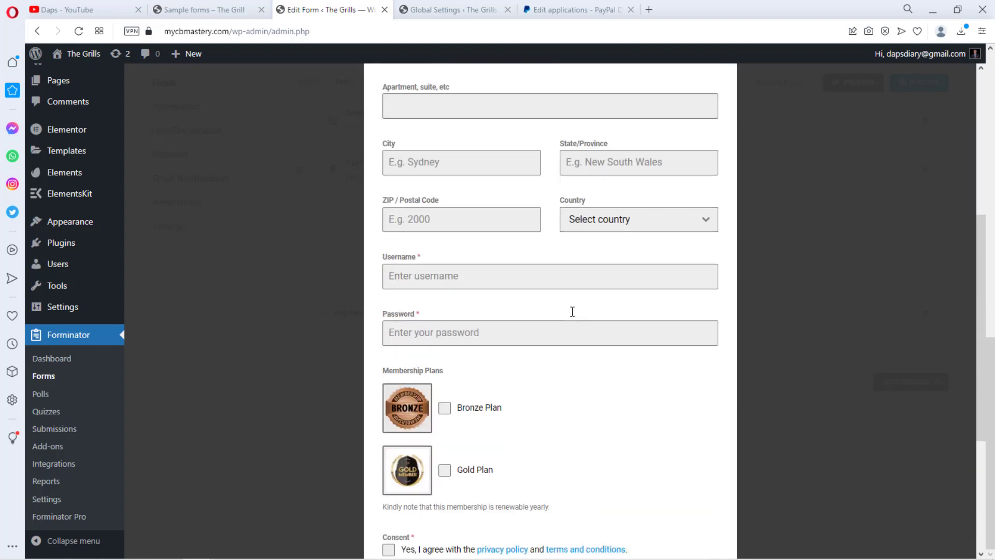
scroll(572, 311, up, 5)
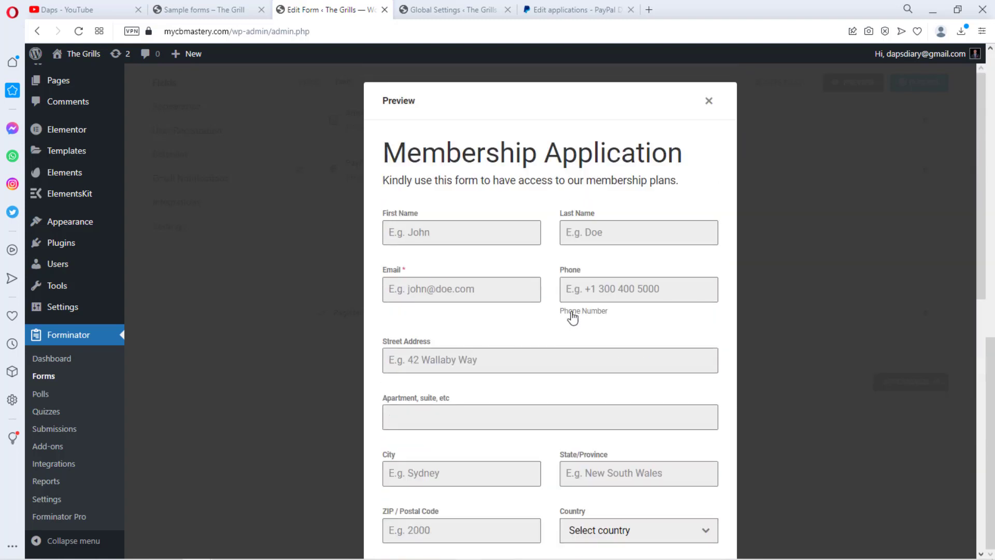
click(710, 102)
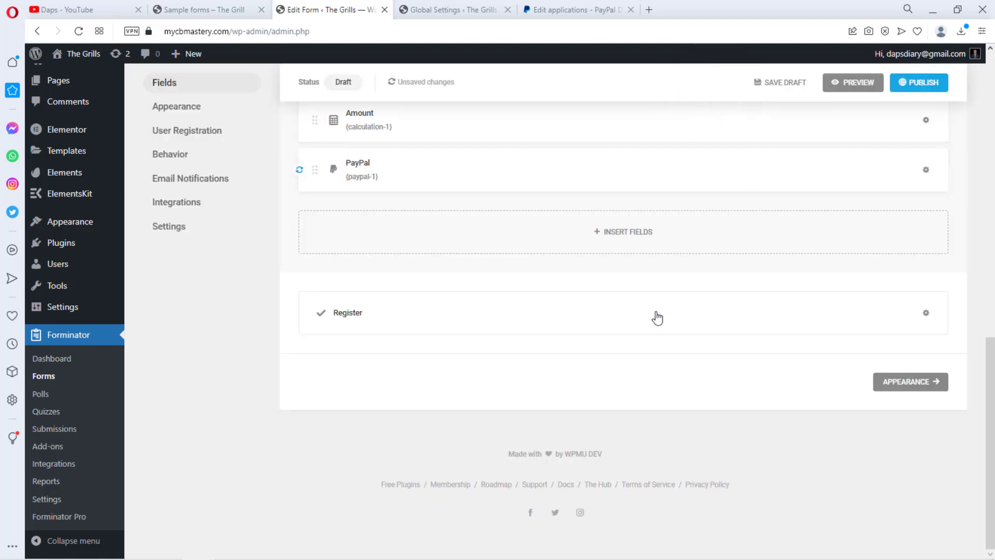
Step: Insert a Page Break field at the end of the form, after the PayPal field
click(622, 232)
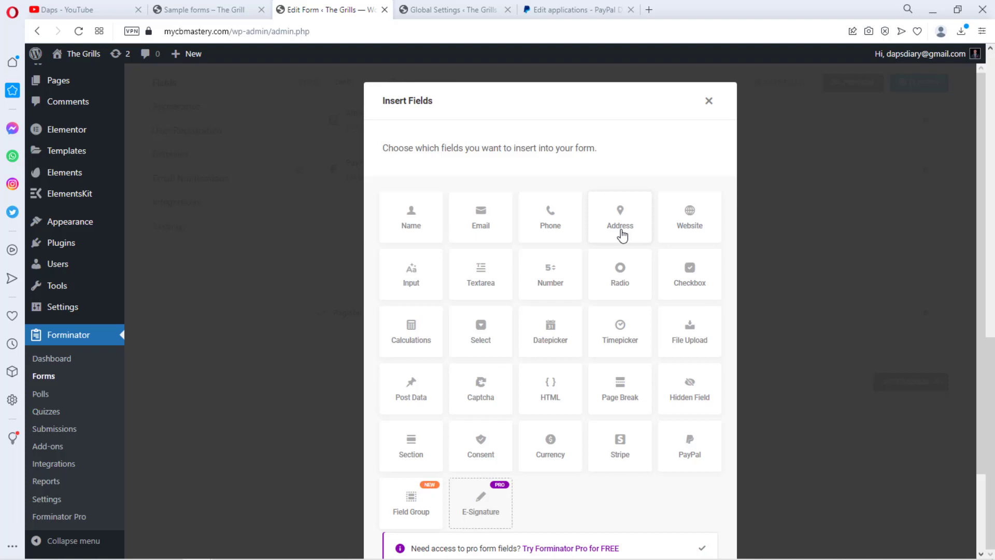
click(617, 394)
scroll(673, 420, down, 2)
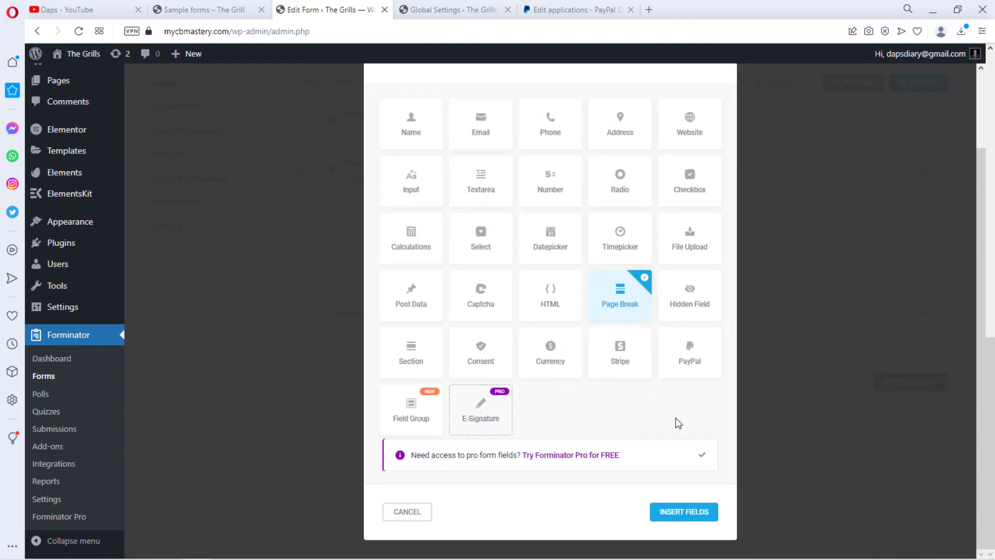
click(684, 511)
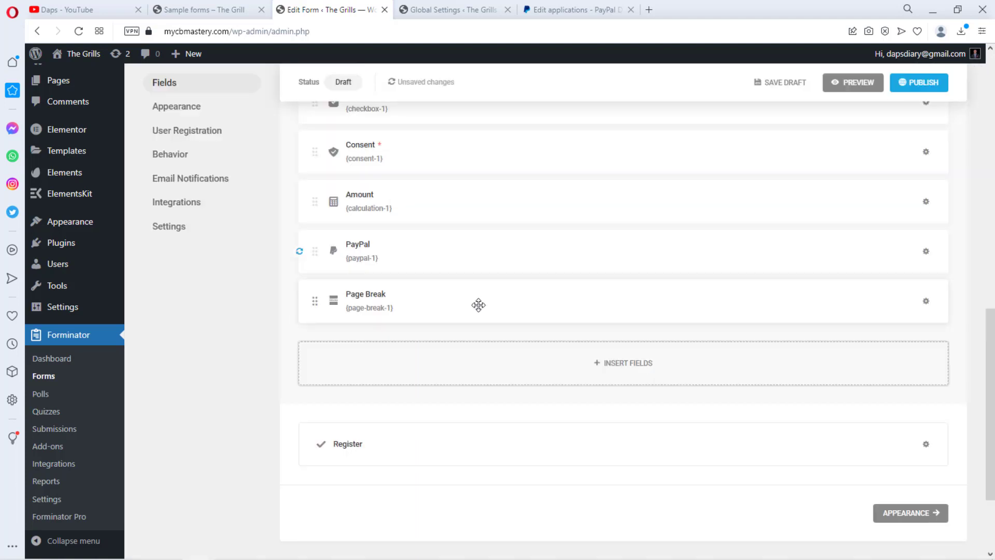
scroll(478, 305, up, 3)
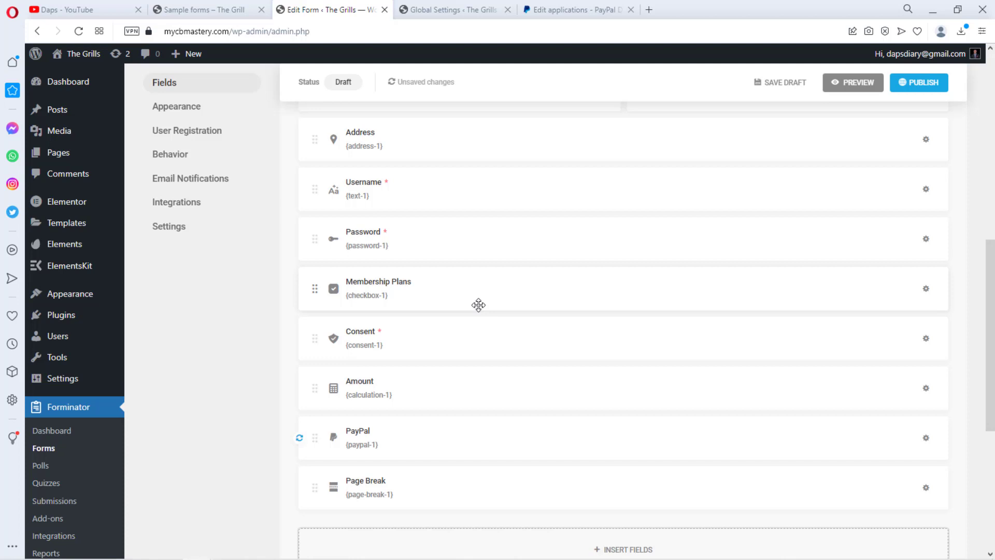
scroll(479, 305, up, 3)
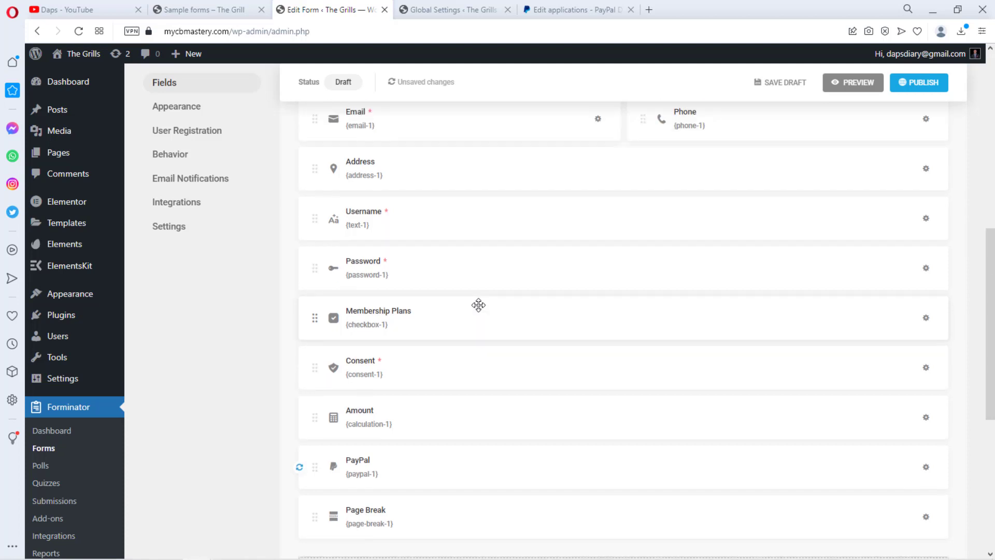
Step: Move the Page Break field up so it sits between the Address and Username fields
scroll(387, 259, down, 2)
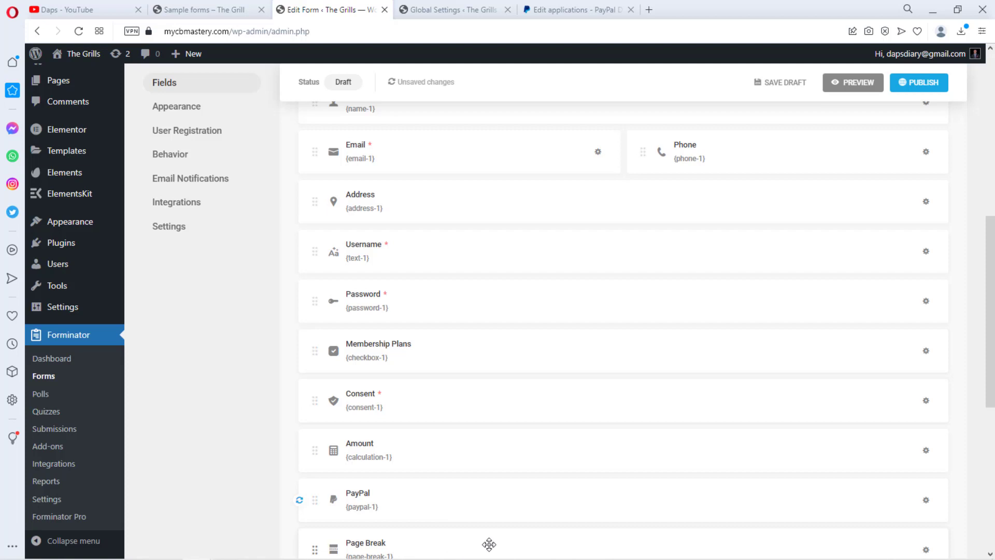
drag(489, 544, 523, 224)
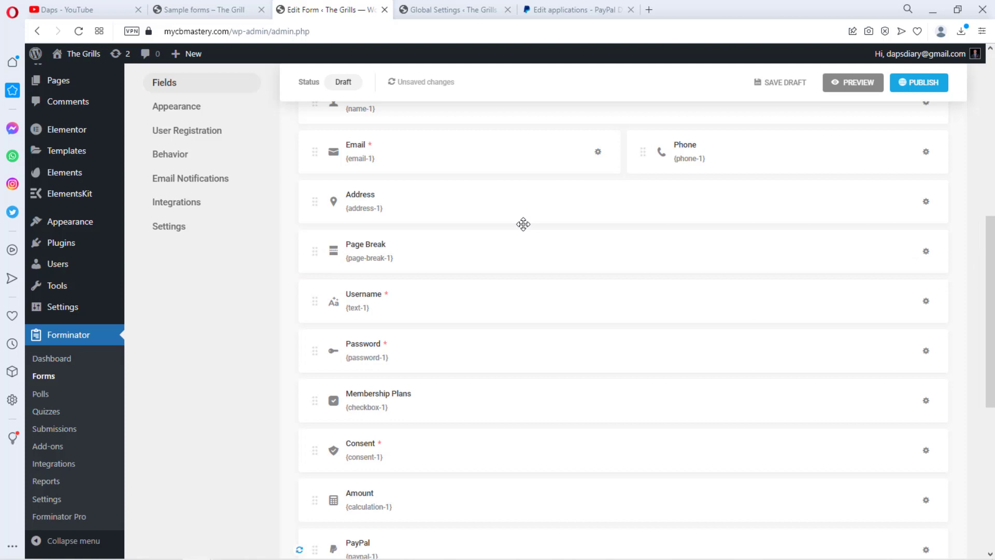
Step: Preview the form, fill in the email field to advance to the second page, and examine its fields before closing the preview
click(870, 88)
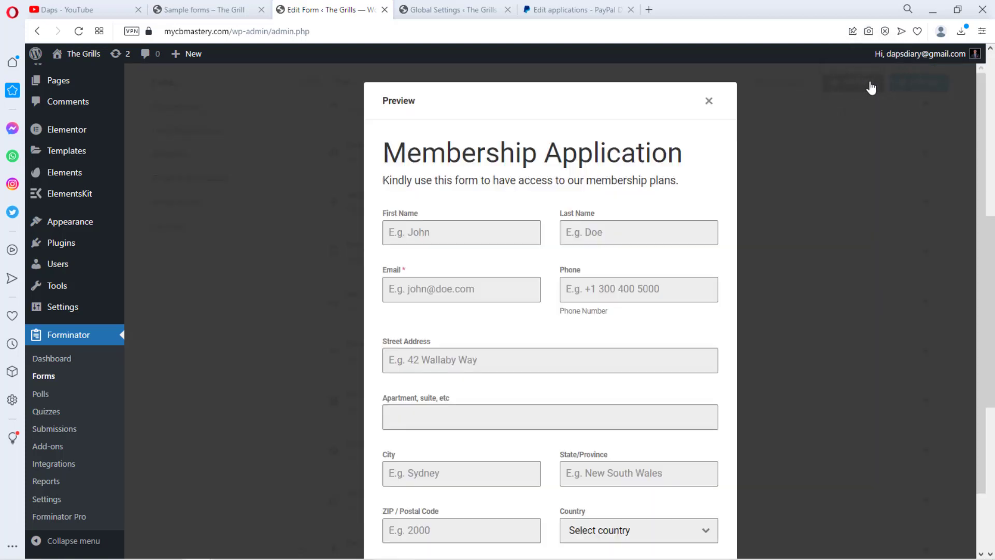
scroll(622, 217, down, 2)
click(422, 222)
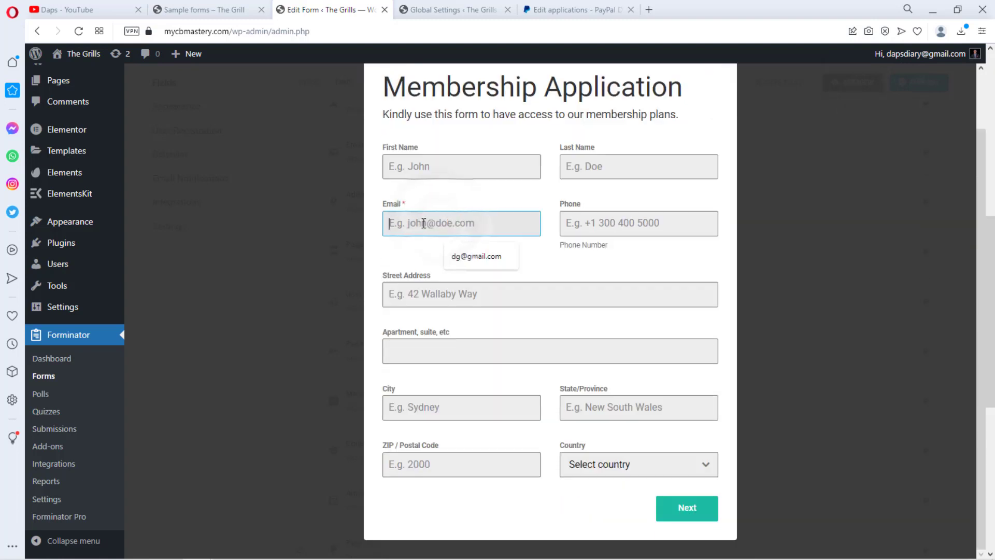
click(484, 256)
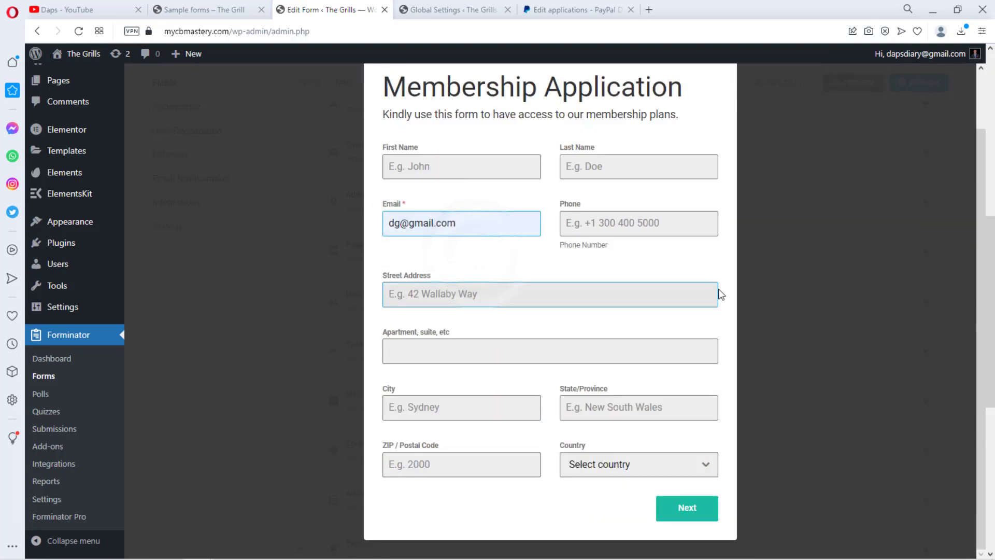
click(694, 512)
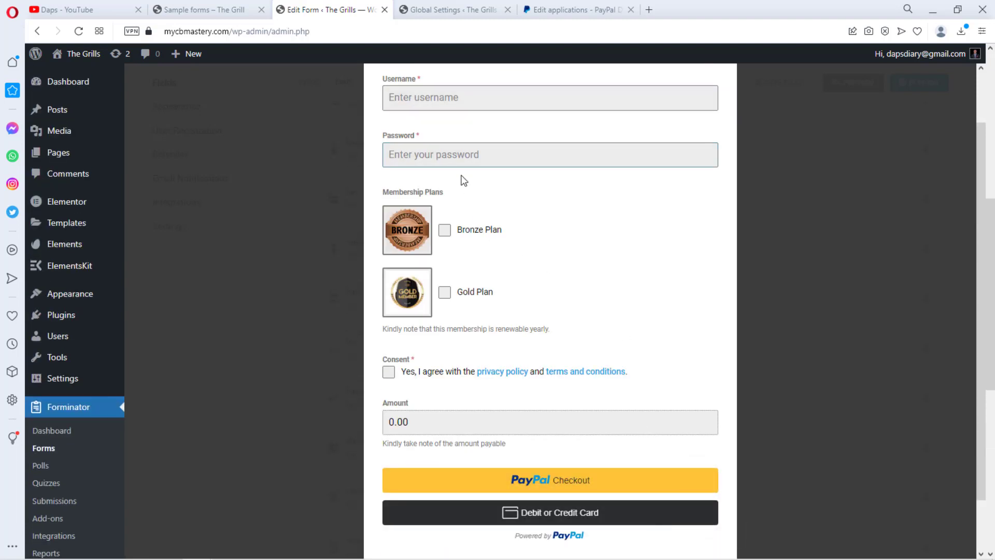
scroll(613, 388, down, 2)
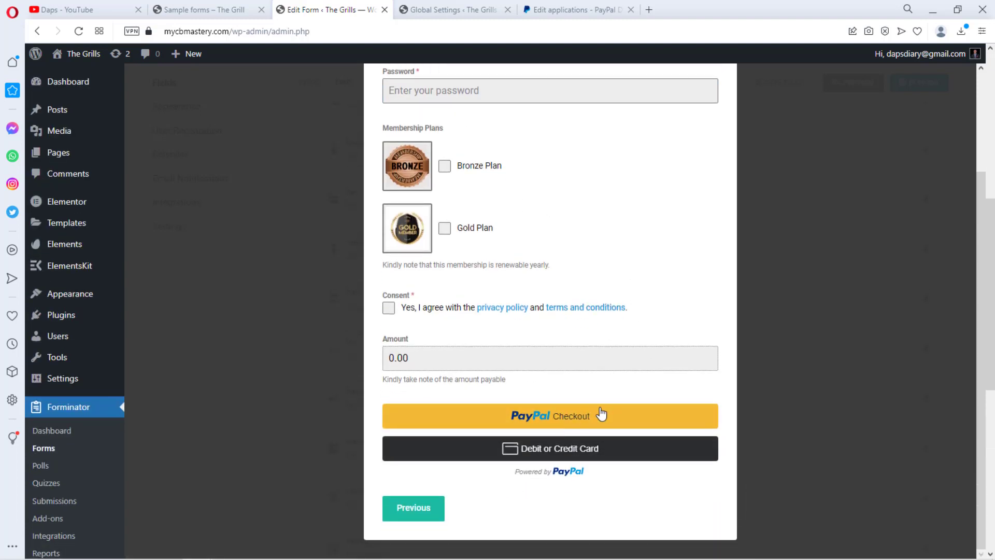
scroll(710, 105, up, 4)
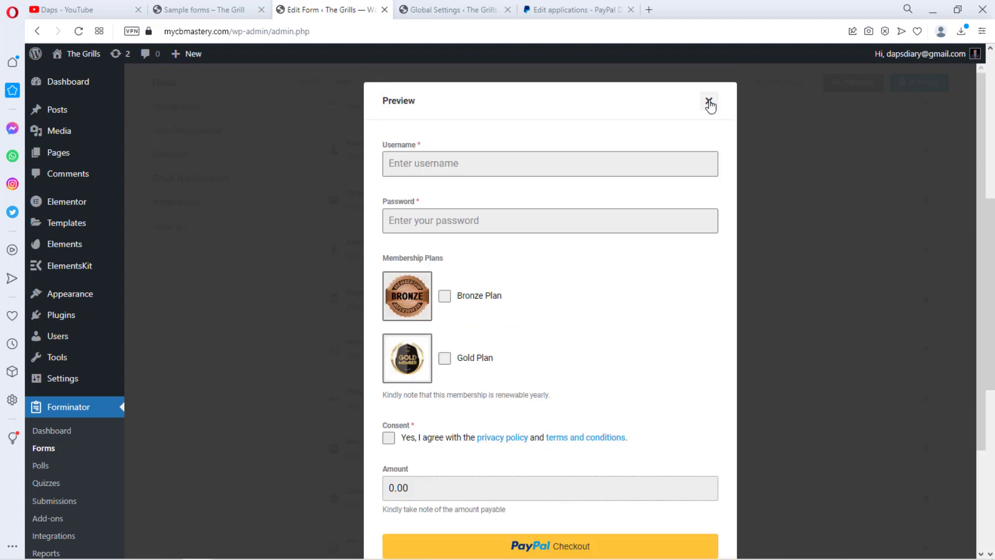
click(709, 102)
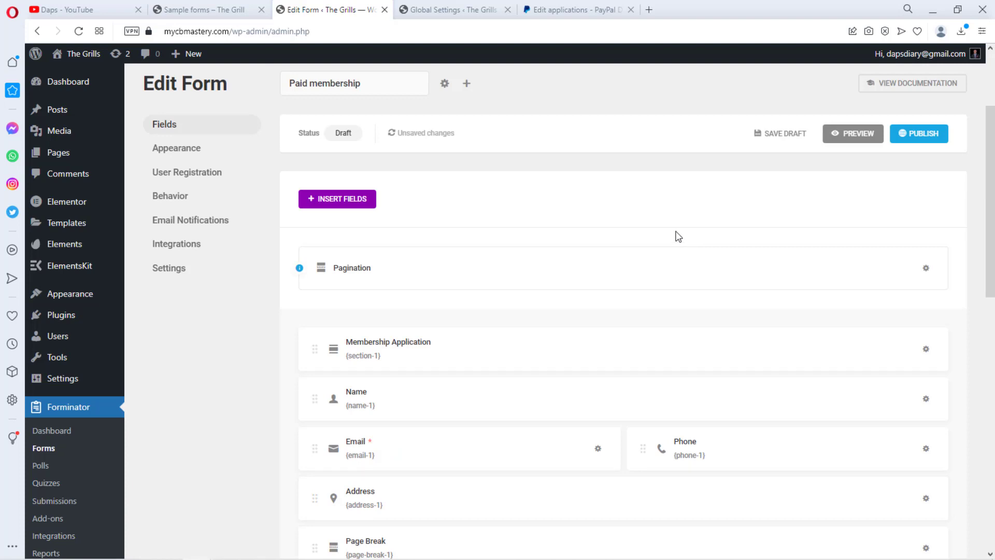
Step: Set the form's appearance design style to Material
click(176, 148)
scroll(561, 259, down, 1)
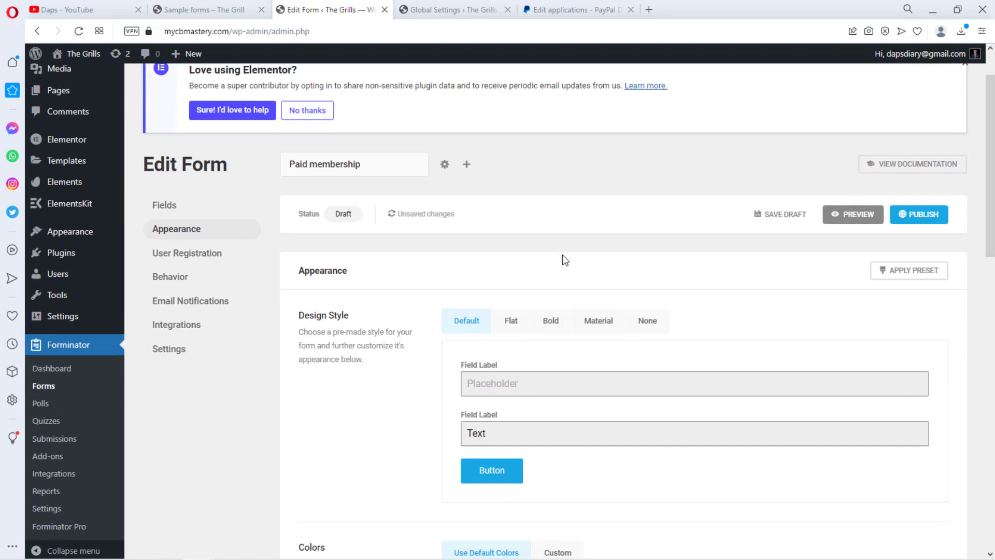
click(602, 321)
scroll(698, 319, down, 3)
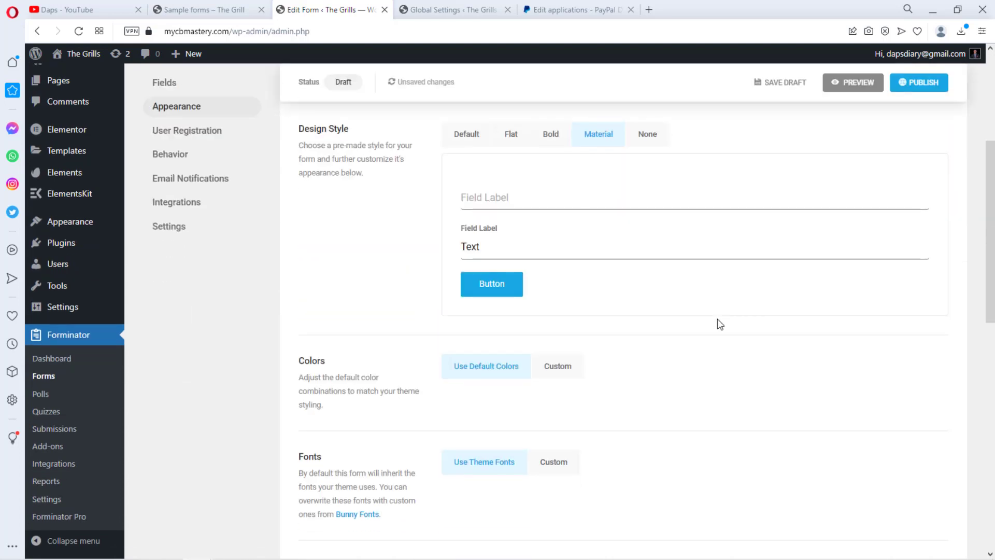
scroll(717, 318, down, 1)
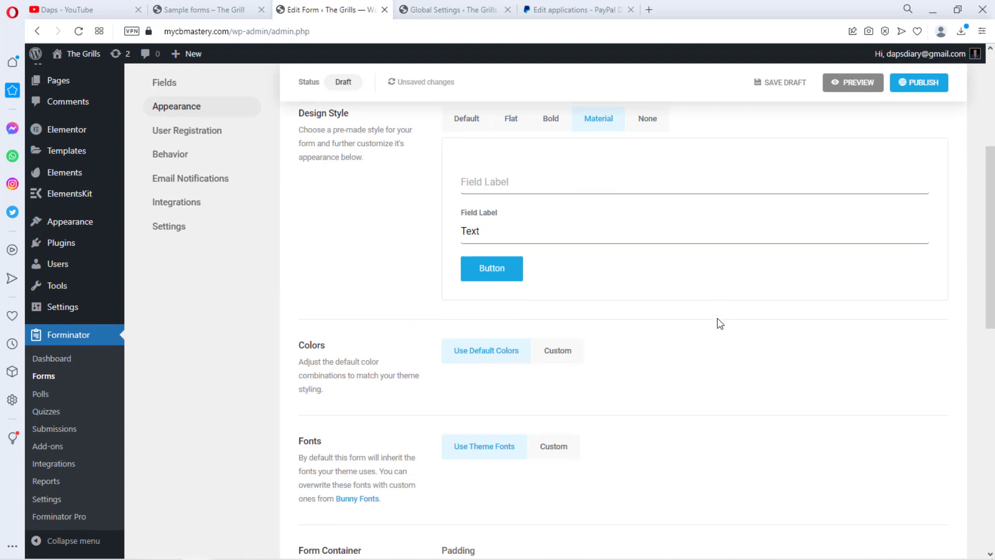
Step: Switch the form's colors to Custom and review the color settings of the Submit Button, Button Next and Dropdown Search elements
click(568, 306)
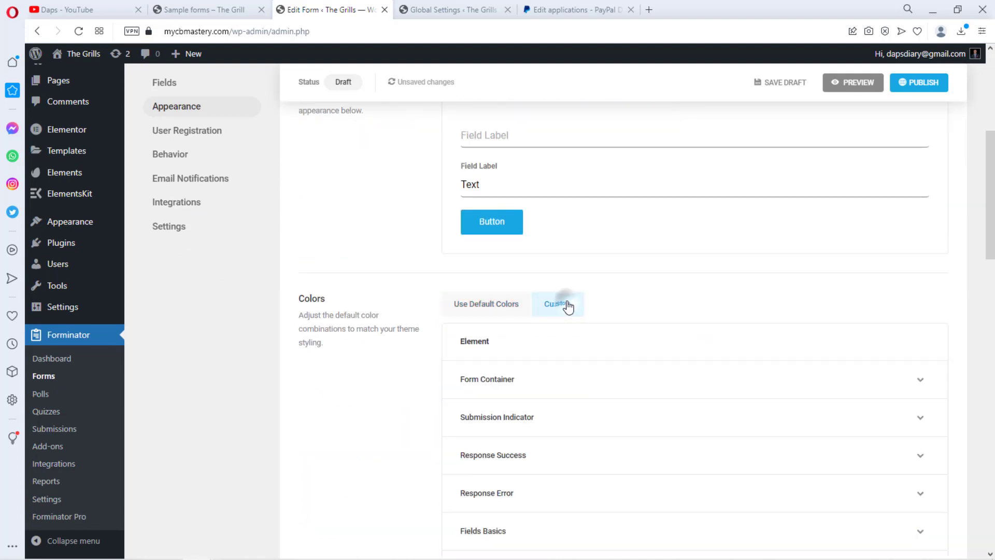
scroll(921, 361, down, 8)
click(921, 361)
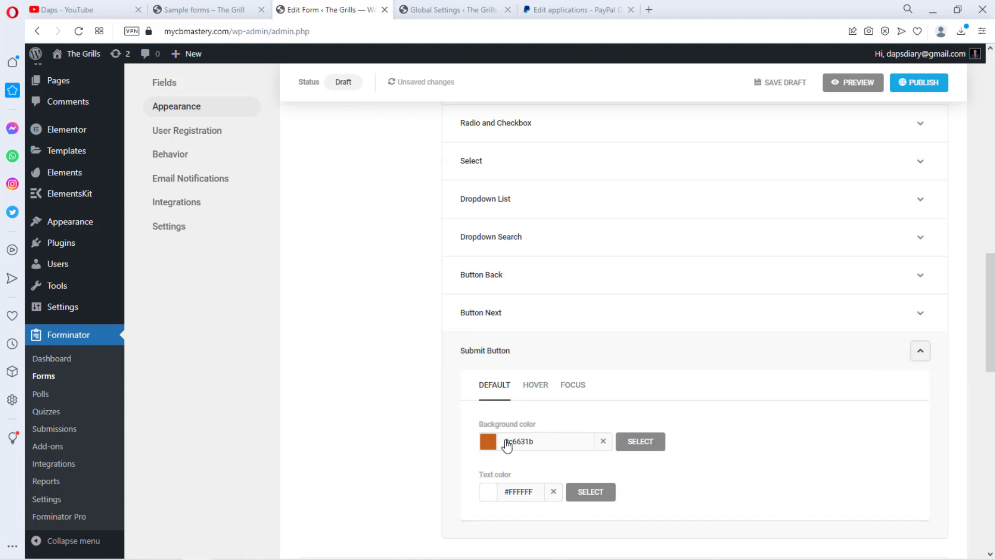
click(920, 351)
click(920, 314)
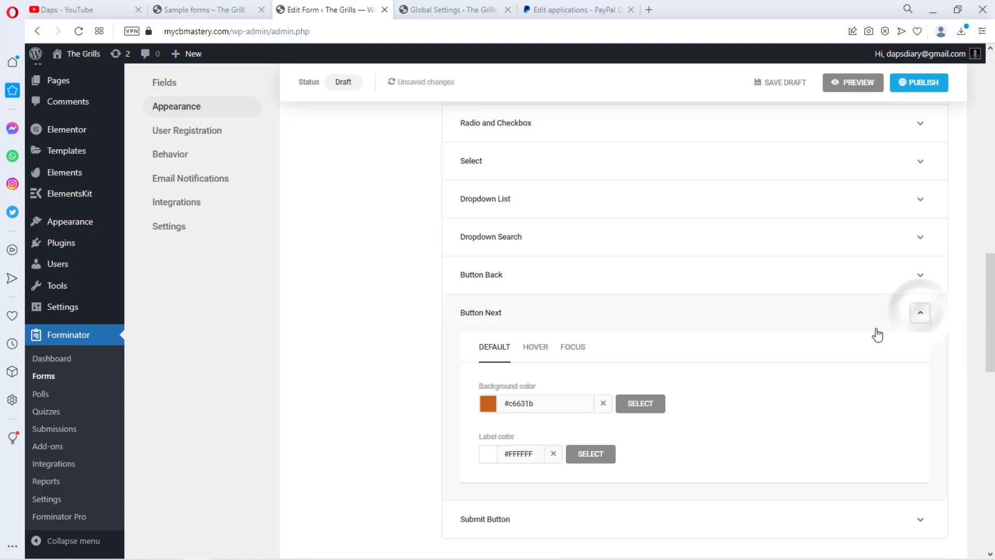
click(538, 348)
click(587, 349)
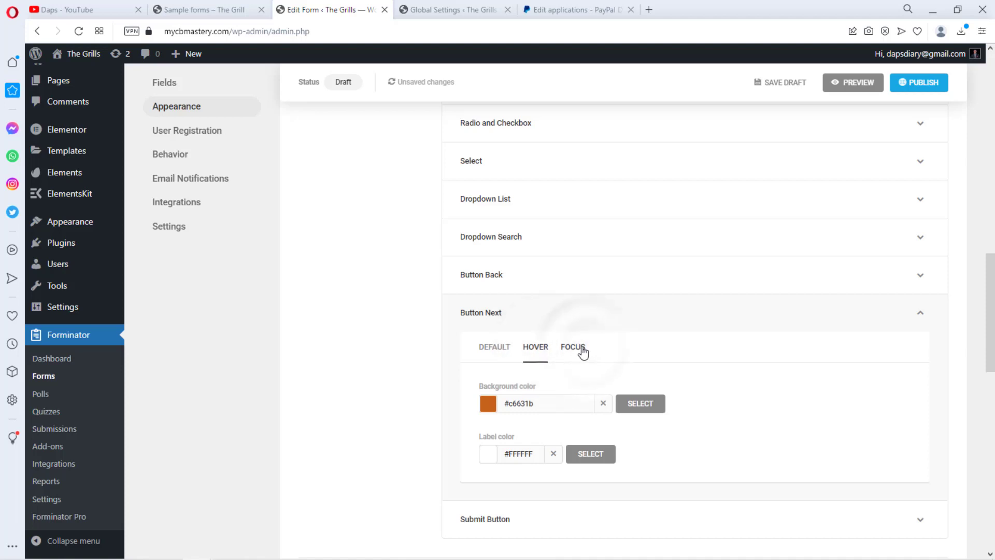
click(584, 349)
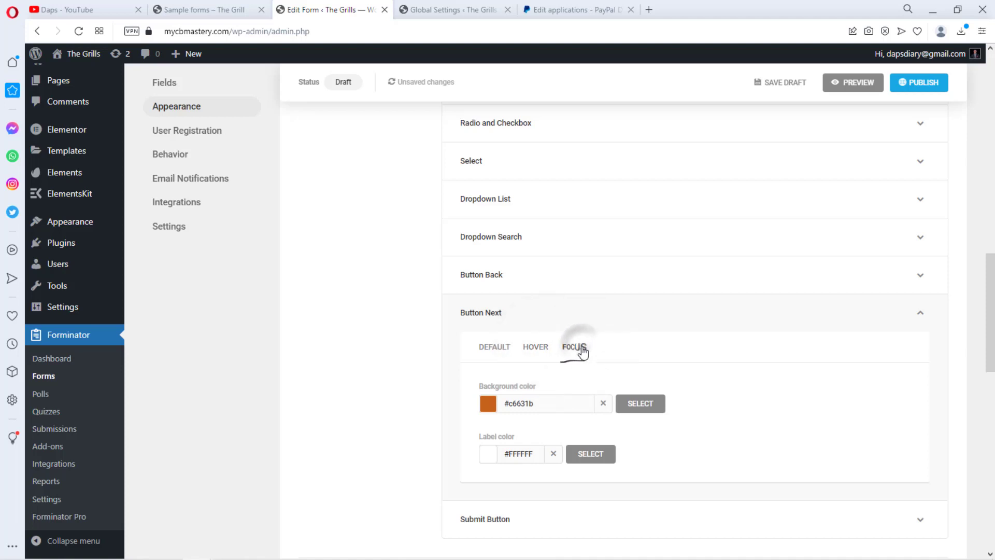
click(919, 237)
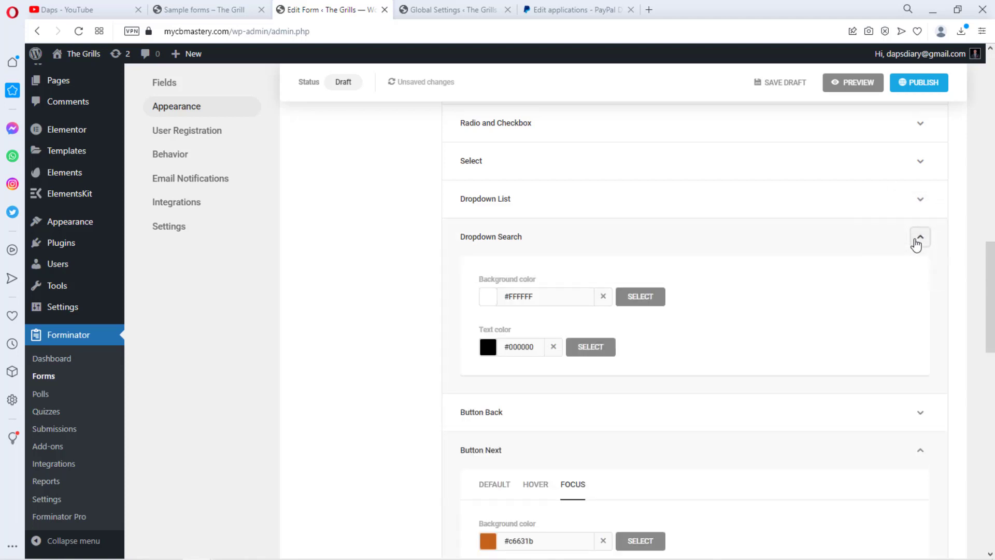
scroll(917, 244, up, 6)
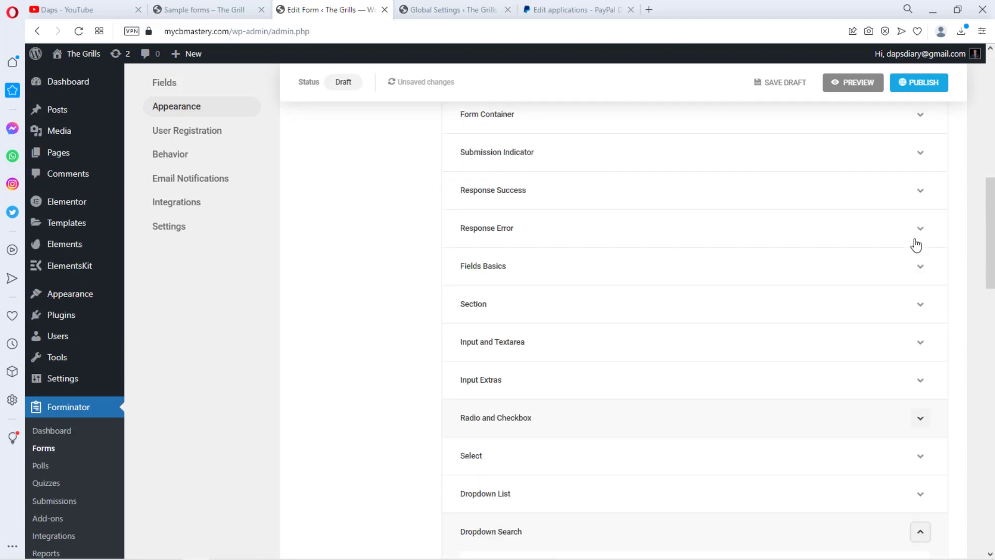
scroll(916, 245, up, 4)
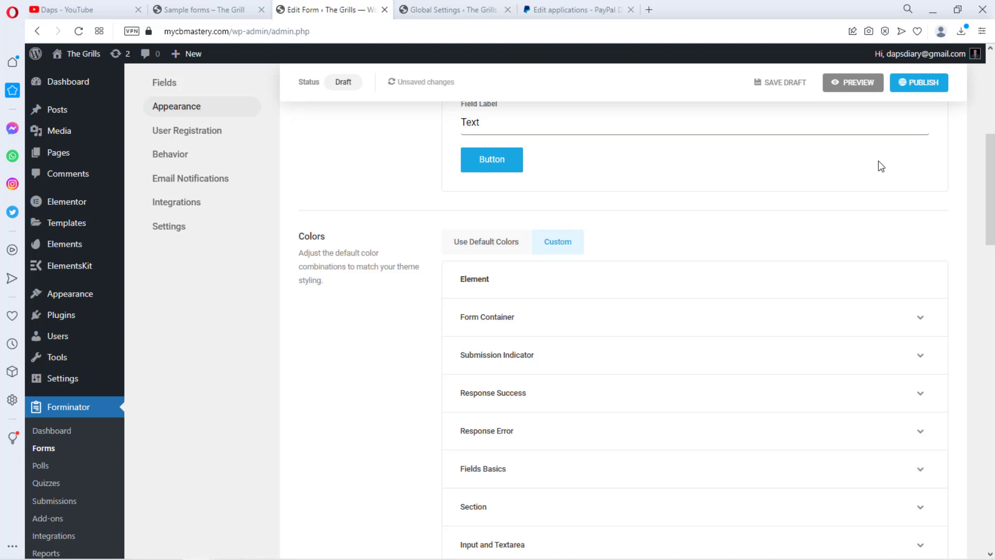
Step: Preview the form's first page with the Material style and custom colors, and close the preview
click(853, 82)
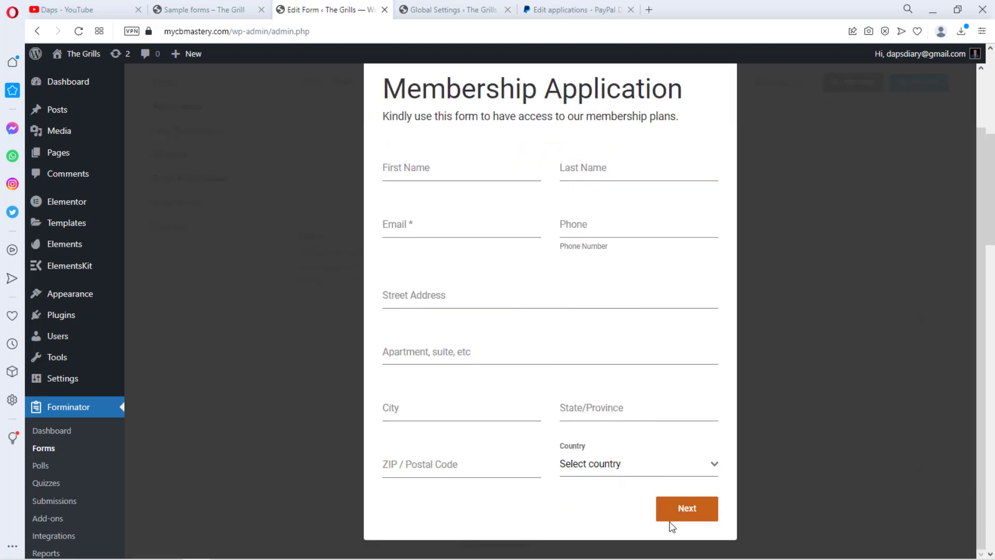
click(906, 325)
scroll(780, 301, up, 2)
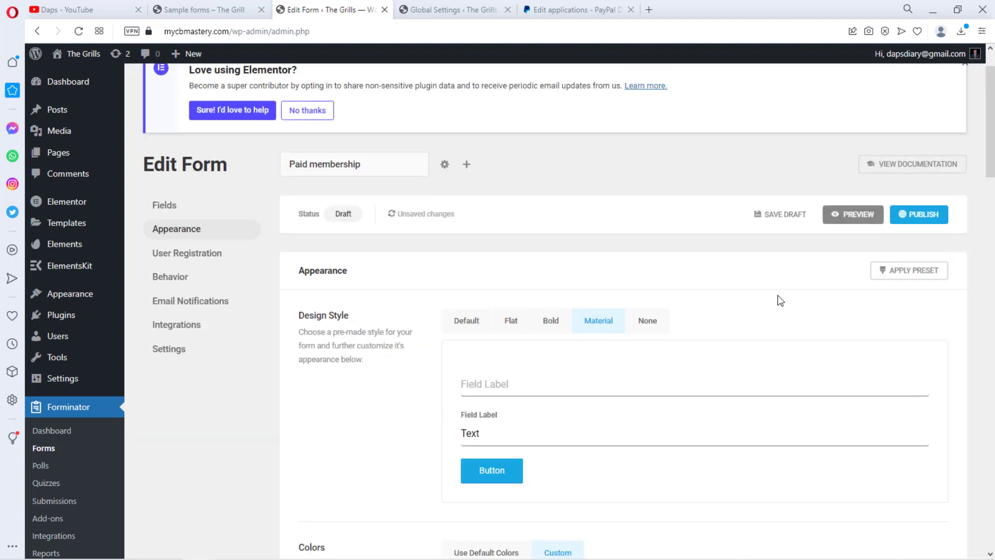
Step: Show the pagination's progress indicator as a Progress Bar, apply the settings, and check the indicator in a form preview
click(158, 203)
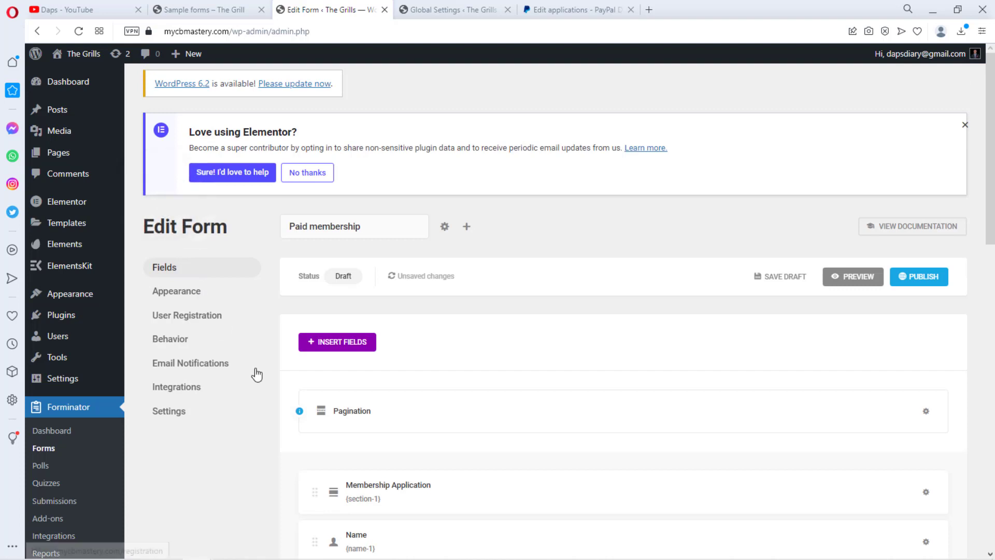
scroll(840, 257, down, 3)
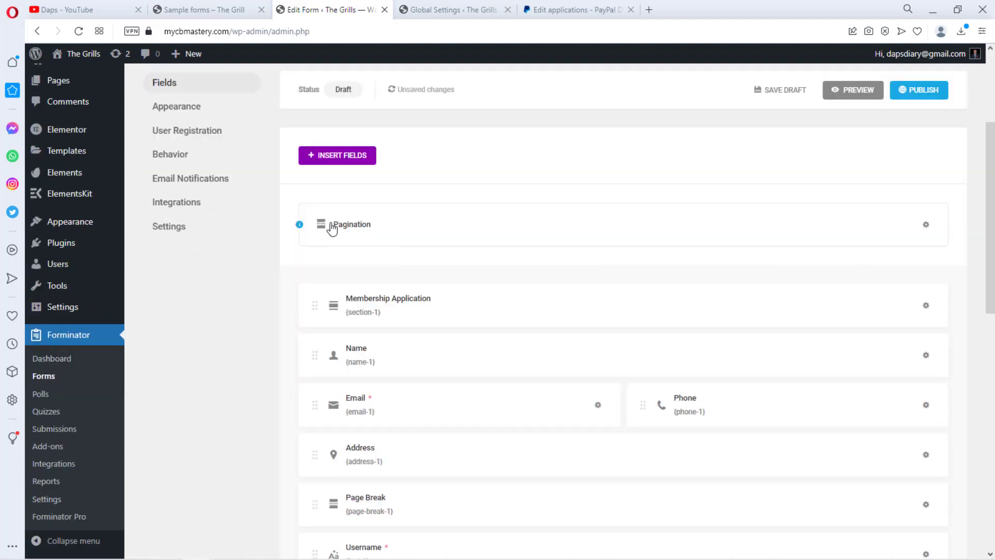
click(926, 224)
click(925, 223)
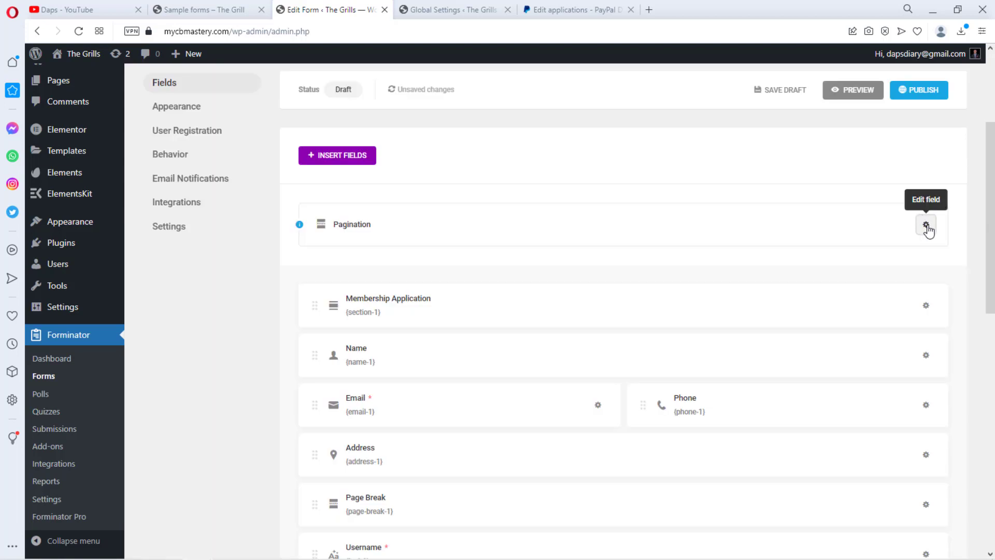
click(926, 226)
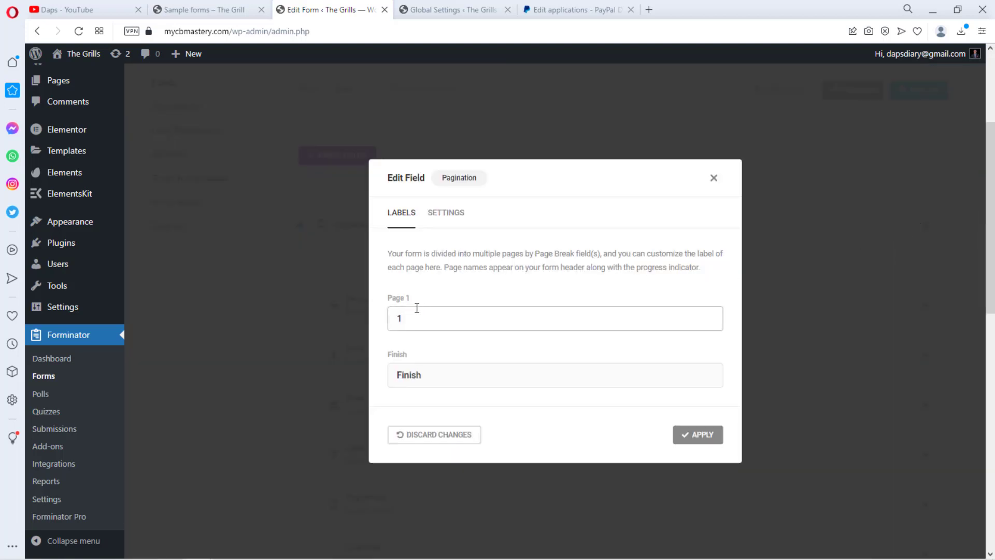
click(446, 217)
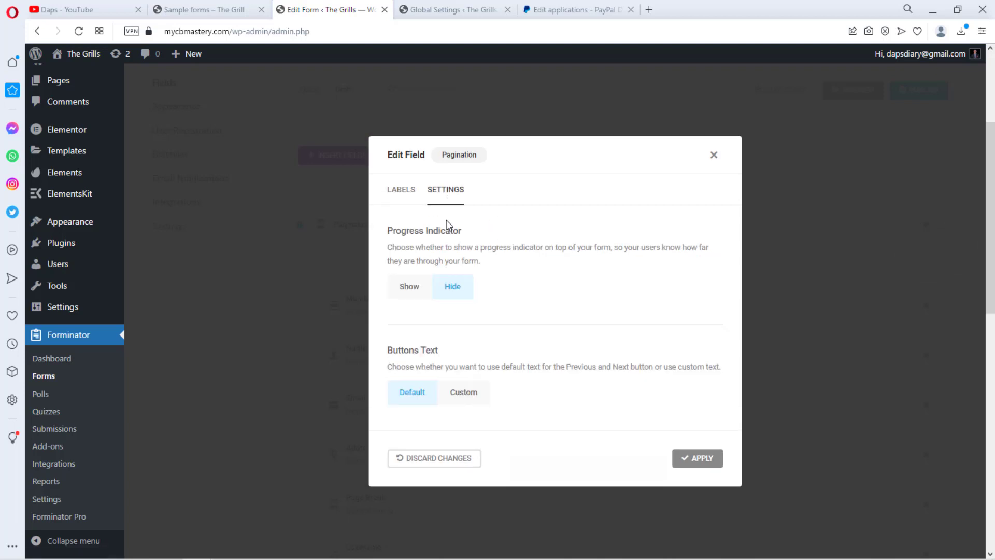
click(413, 289)
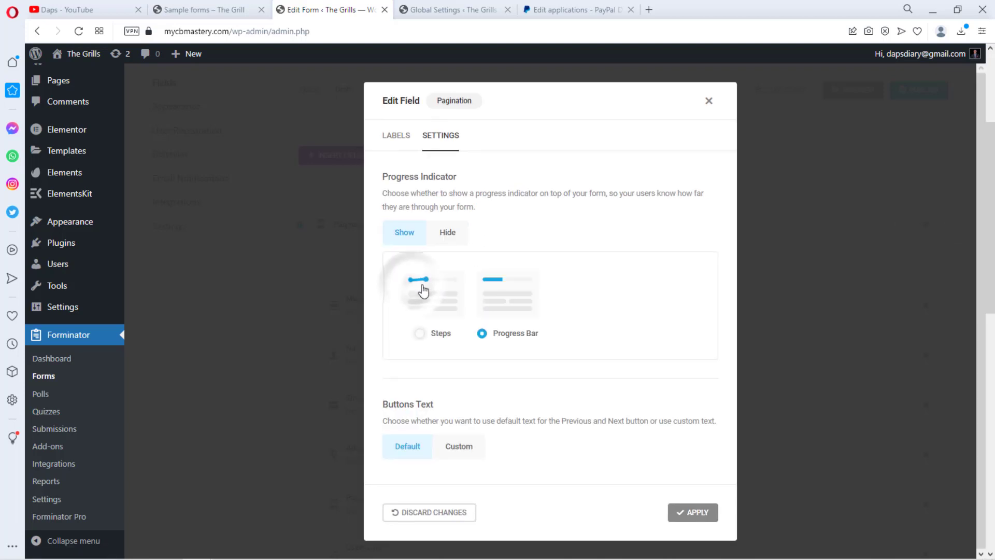
click(694, 512)
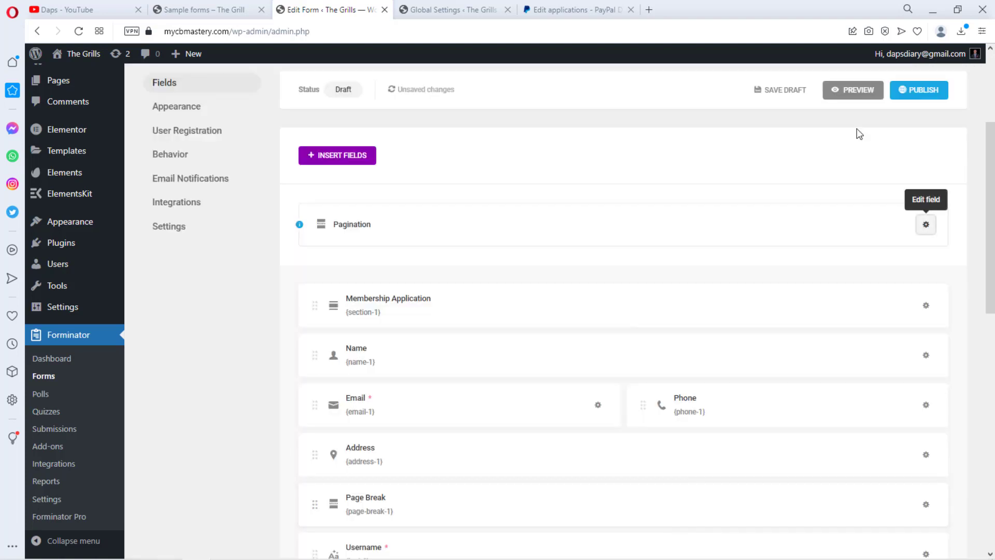
click(854, 89)
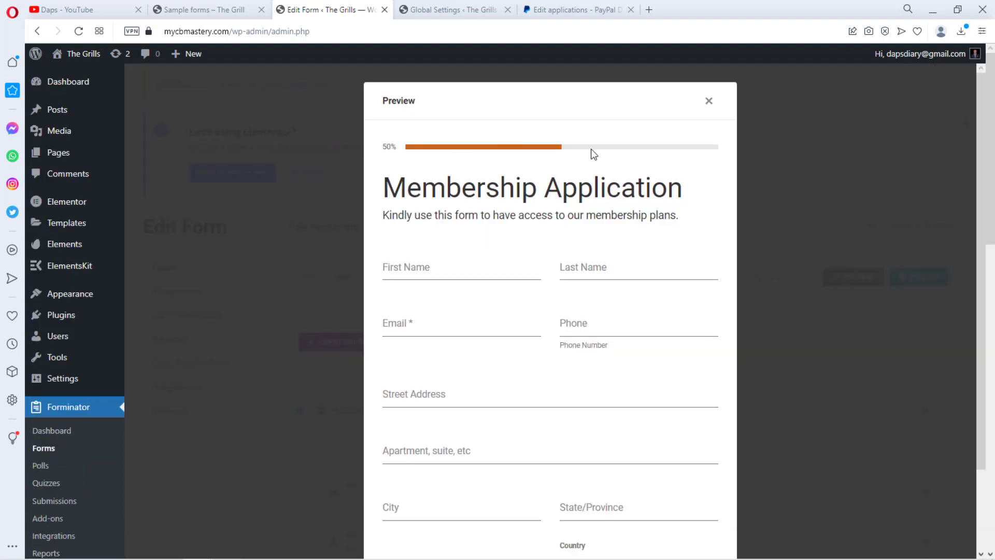
click(710, 102)
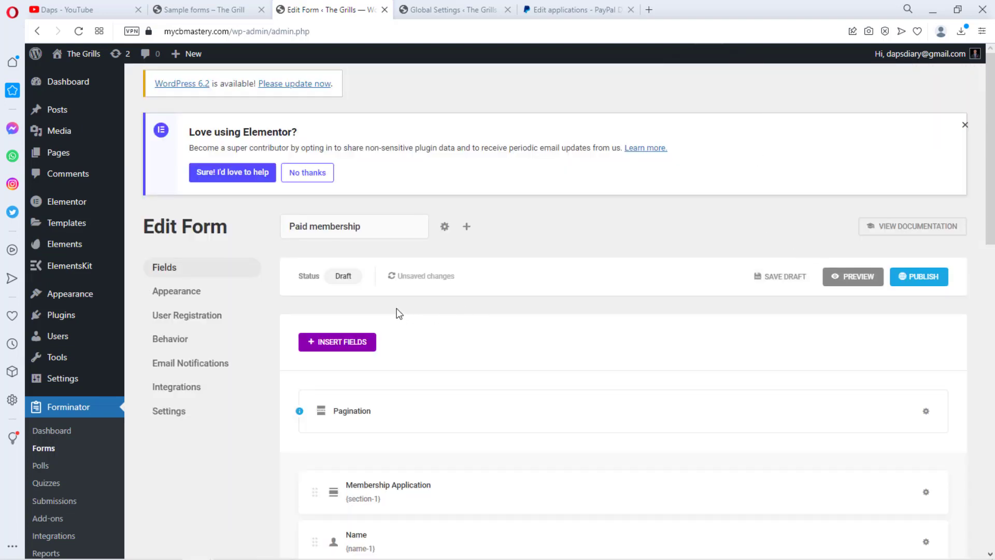
Step: Change the pagination's progress indicator to Steps, apply the settings, and preview the form
scroll(648, 336, down, 1)
click(925, 349)
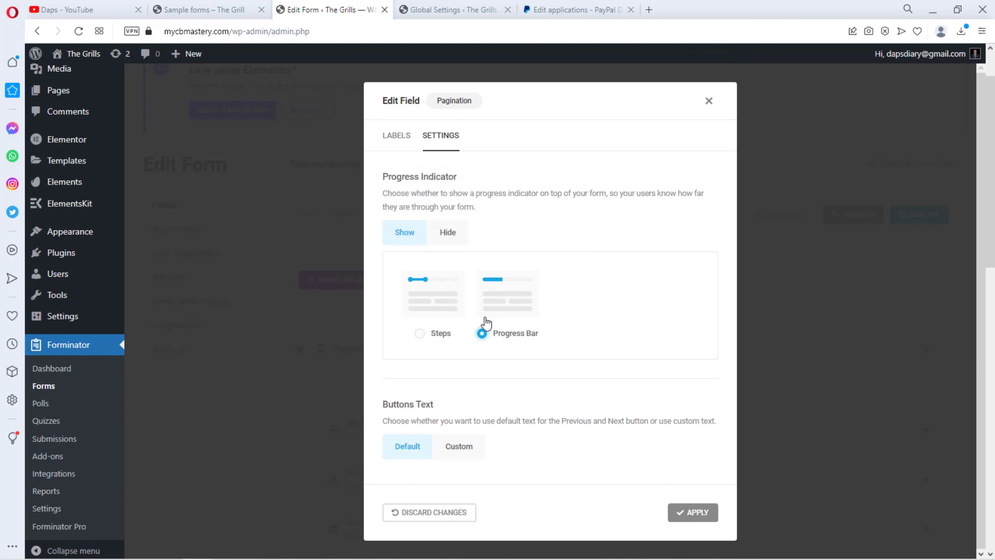
click(421, 319)
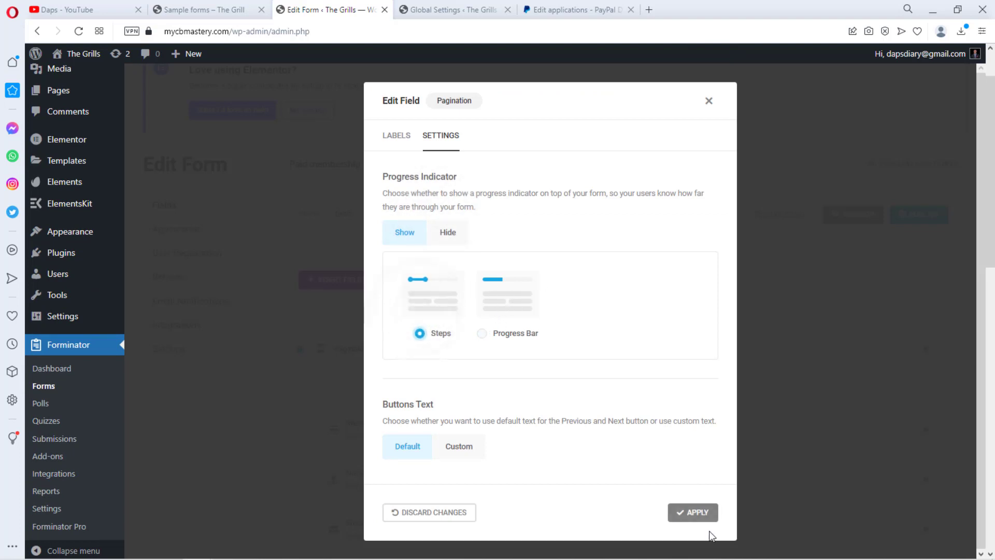
click(689, 513)
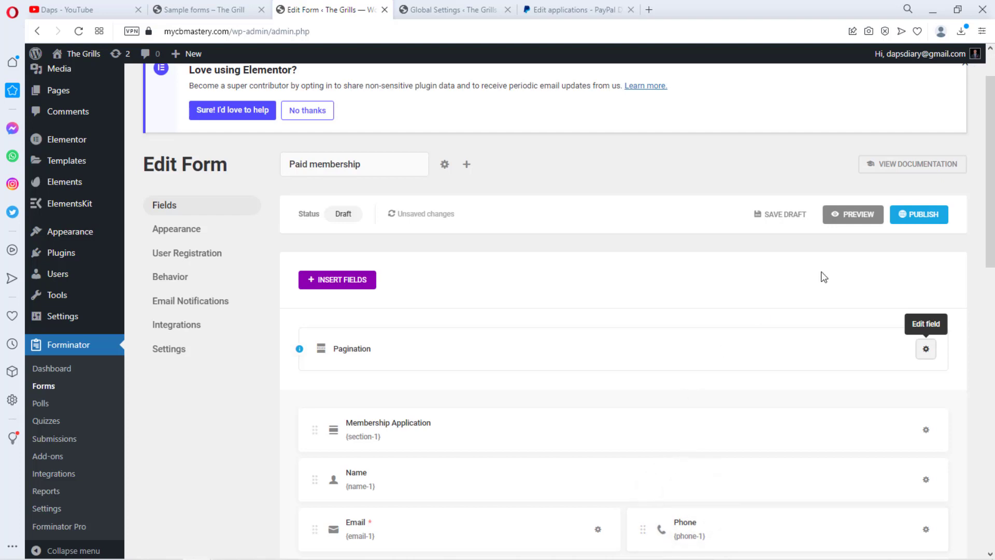
click(856, 215)
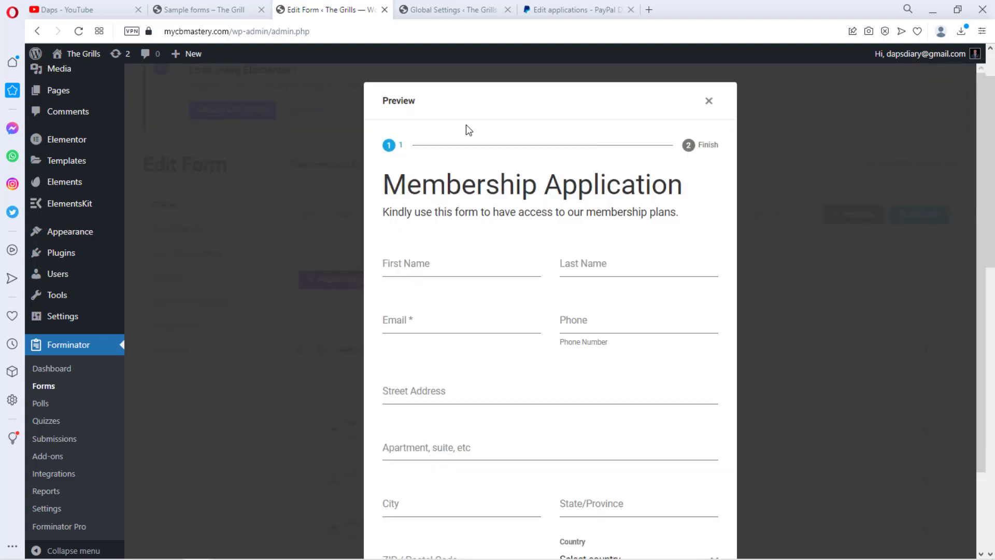
Step: Close the preview, rename the pagination's Page 1 label to "Start", and apply the change
click(709, 101)
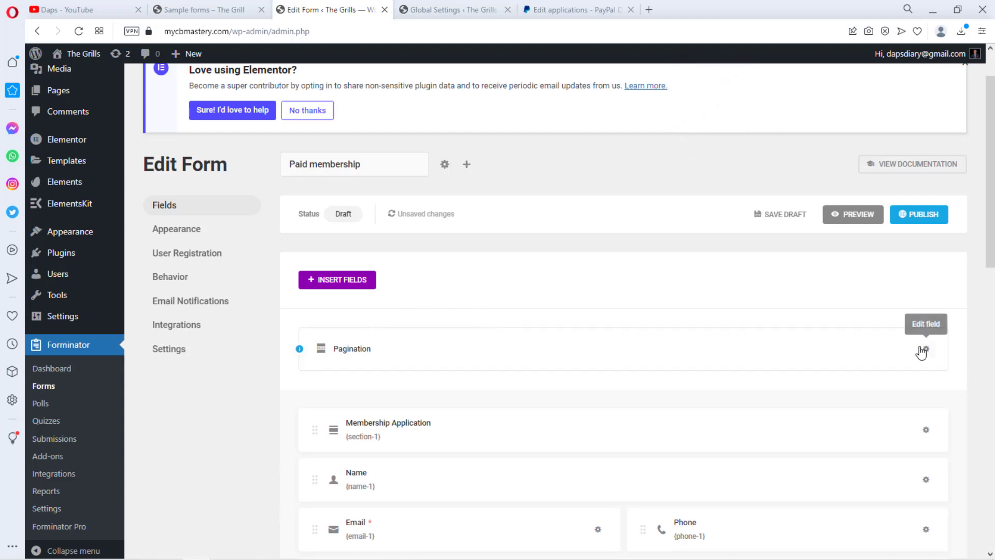
click(923, 350)
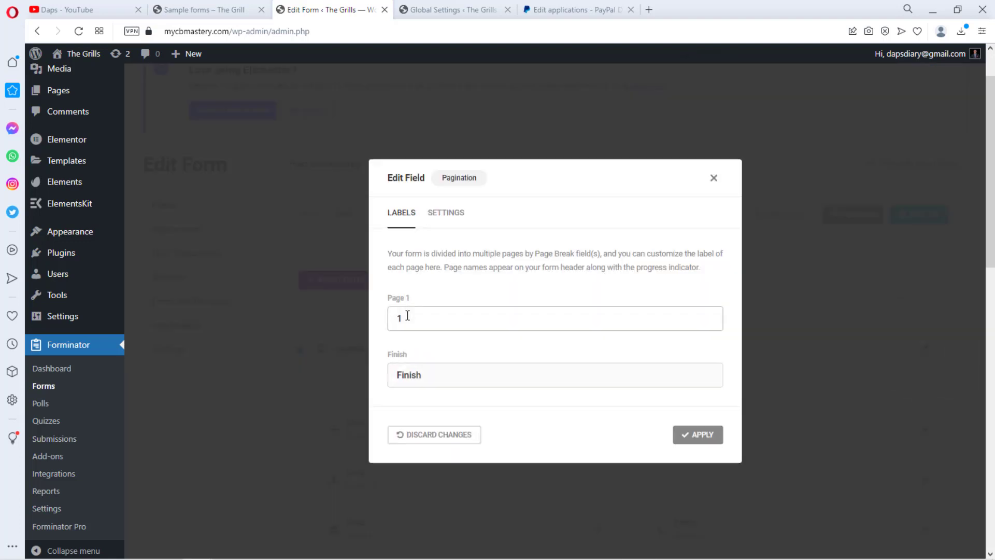
double_click(408, 316)
text(S)
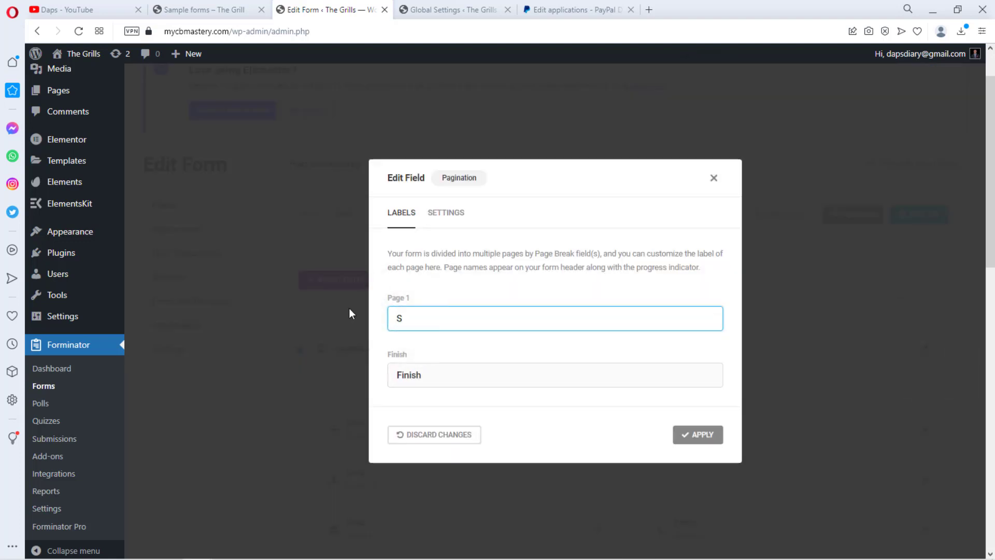
text(tart)
click(698, 435)
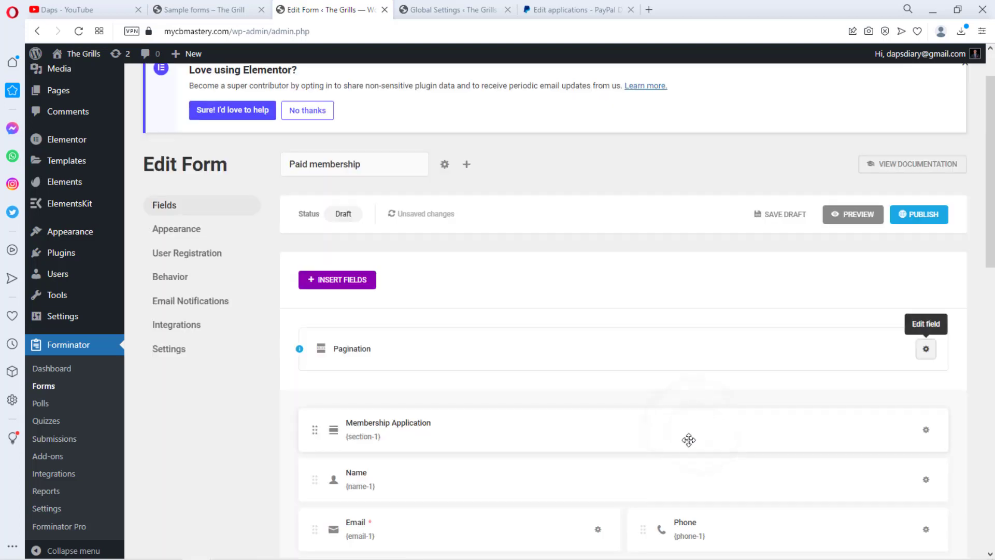
Step: Preview the form to check the renamed page label in the progress indicator, and close the preview
click(853, 215)
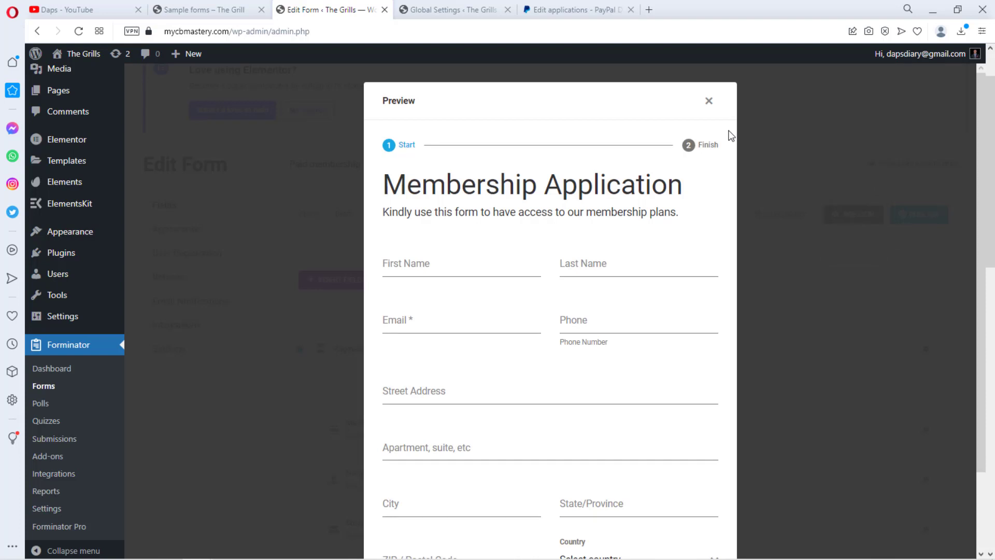
scroll(605, 289, down, 3)
scroll(584, 349, up, 3)
click(707, 102)
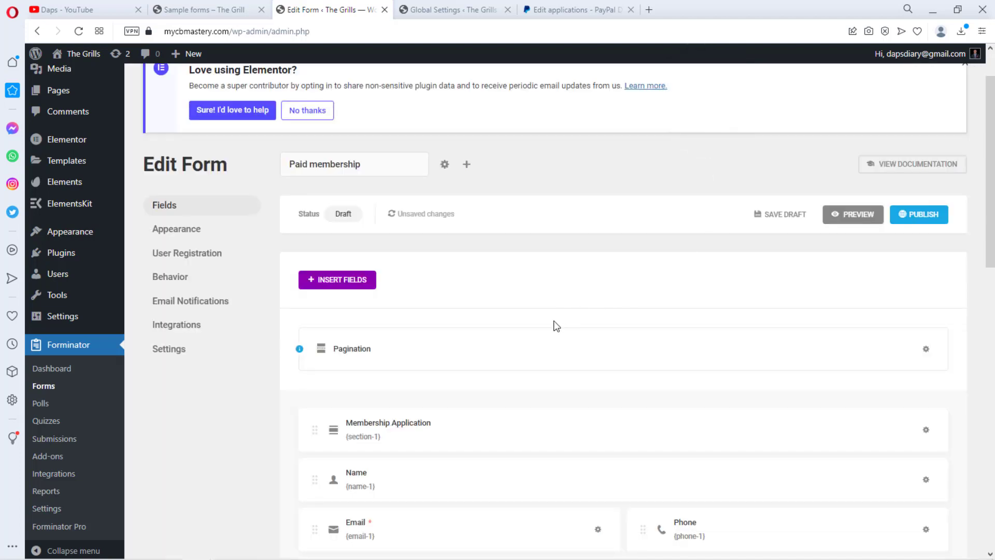
Step: Review the form's Appearance settings, including the custom color elements, fonts and form container options
click(160, 229)
scroll(444, 308, down, 1)
scroll(445, 308, down, 8)
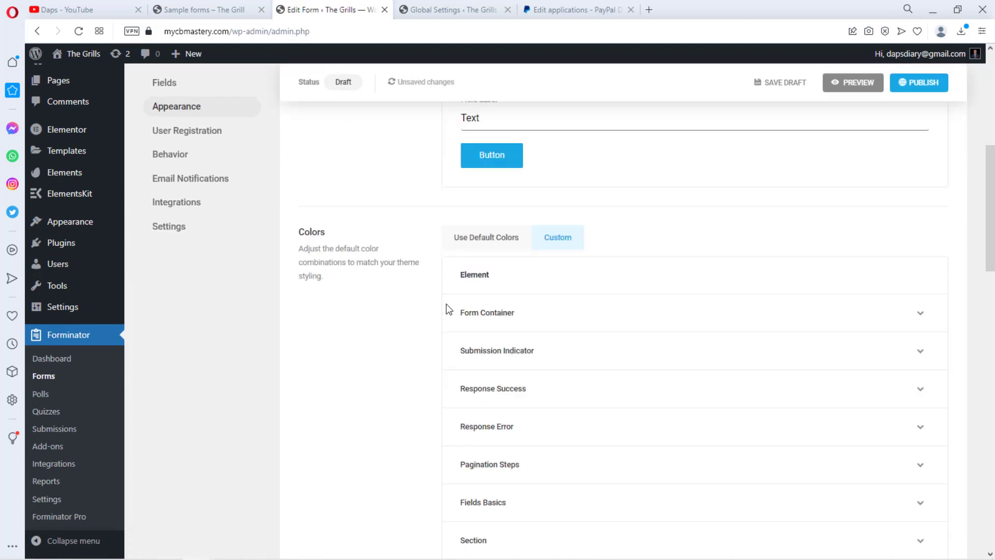
scroll(487, 294, down, 4)
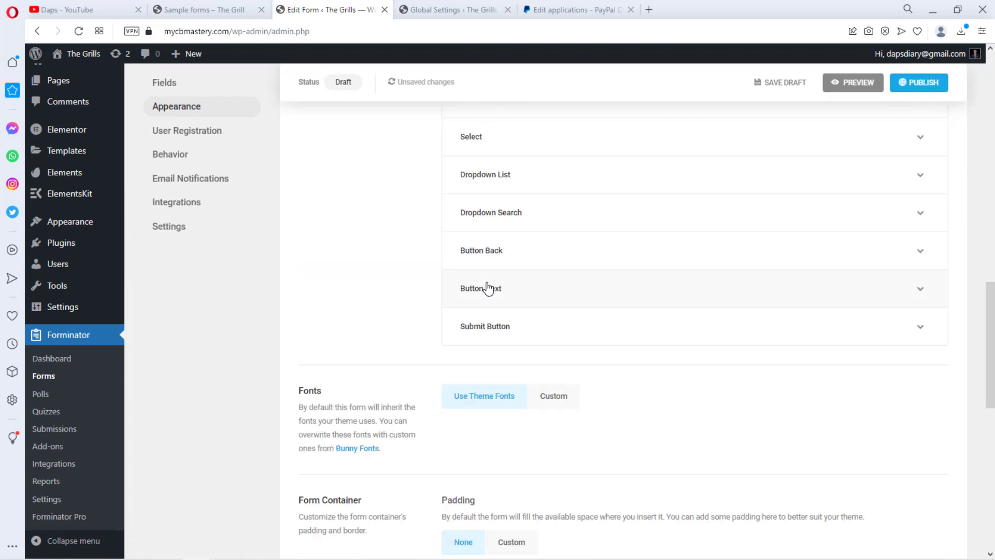
scroll(498, 309, down, 4)
scroll(386, 358, up, 10)
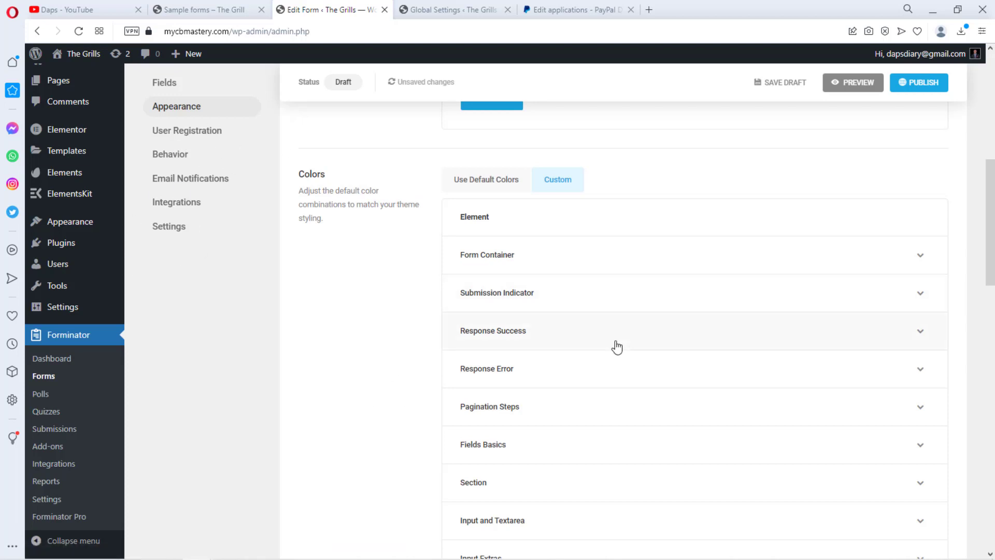
scroll(499, 345, up, 8)
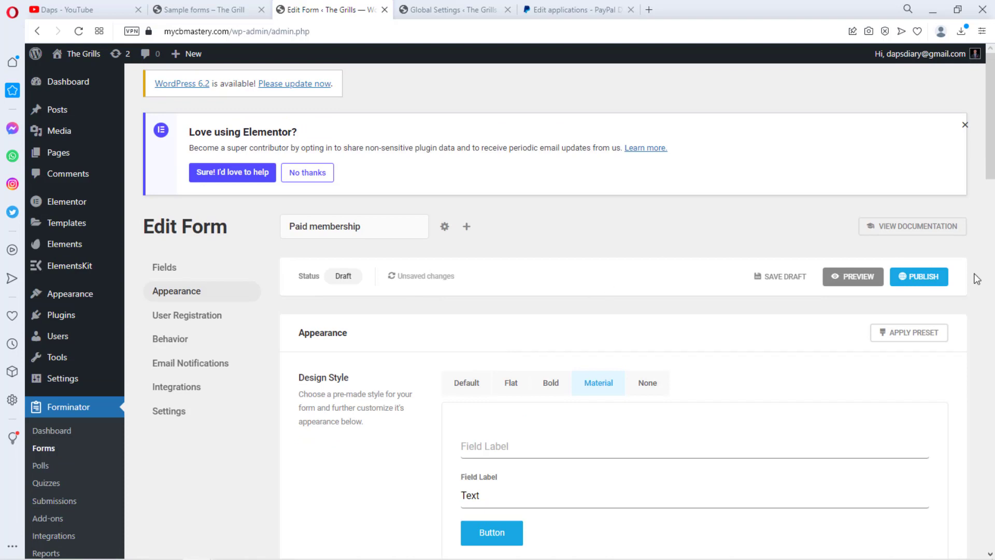
Step: Publish the Paid membership form, dismiss the shortcode dialog, and return to the list of forms
click(931, 277)
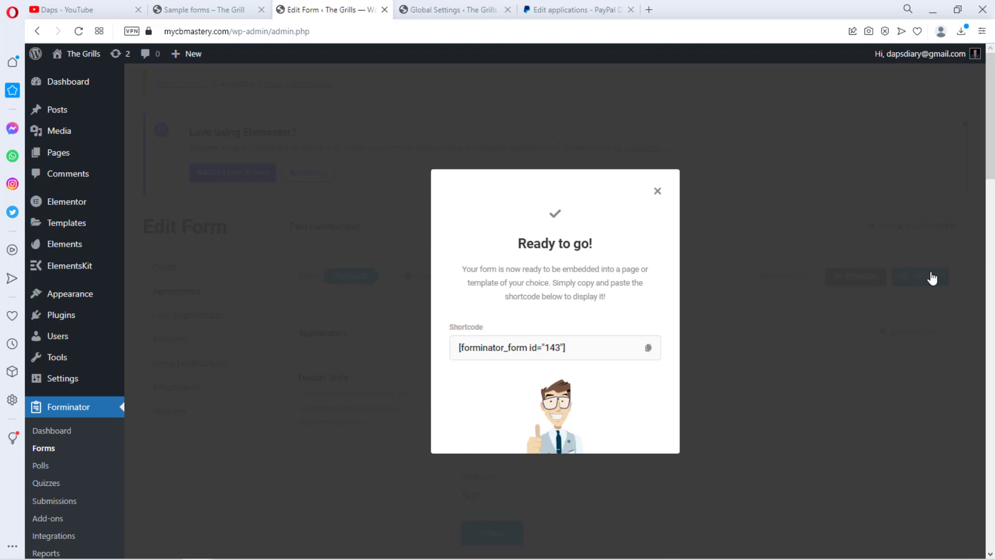
click(657, 193)
click(45, 449)
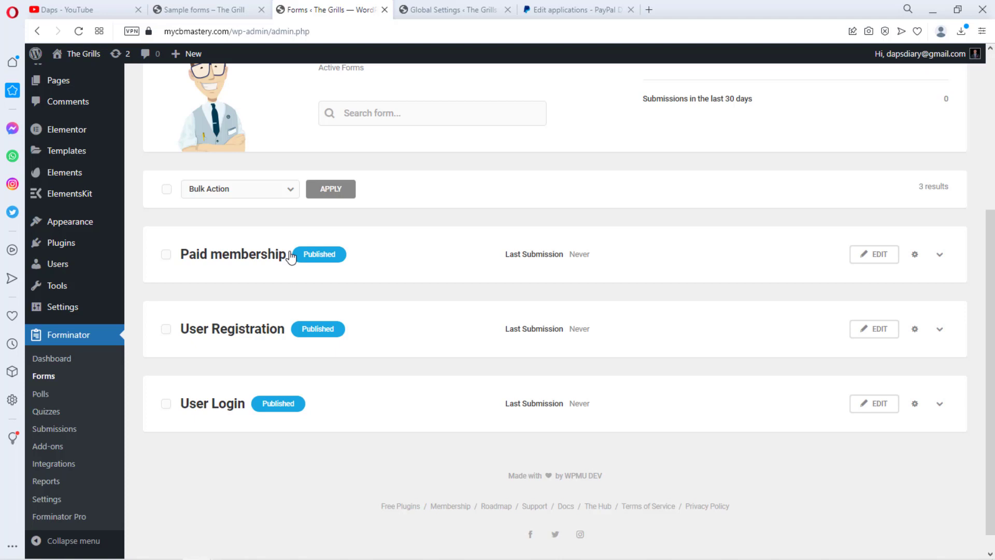
Step: Create a new WordPress page titled "Login" and open it for editing with Elementor
scroll(60, 273, up, 1)
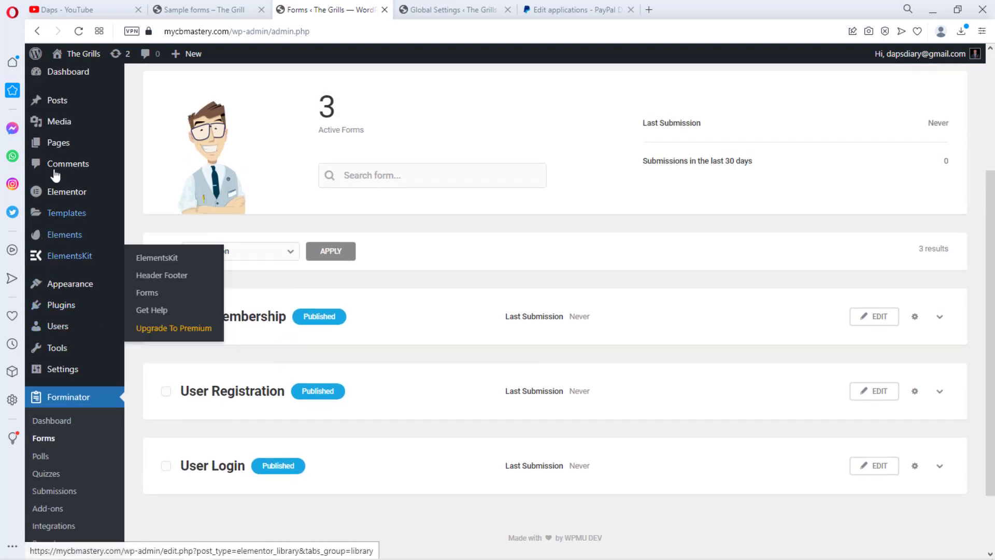
mouse_move(54, 148)
click(148, 163)
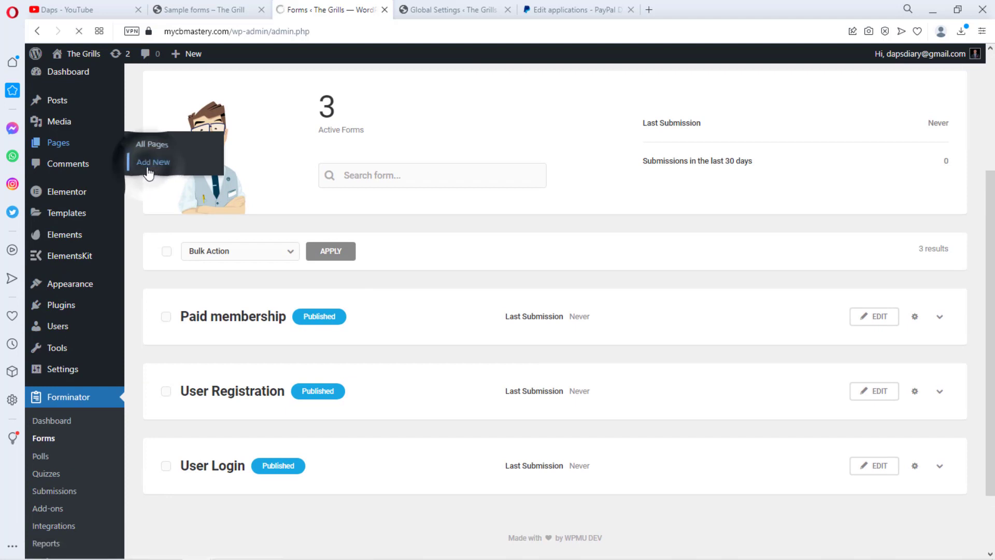
text(Login)
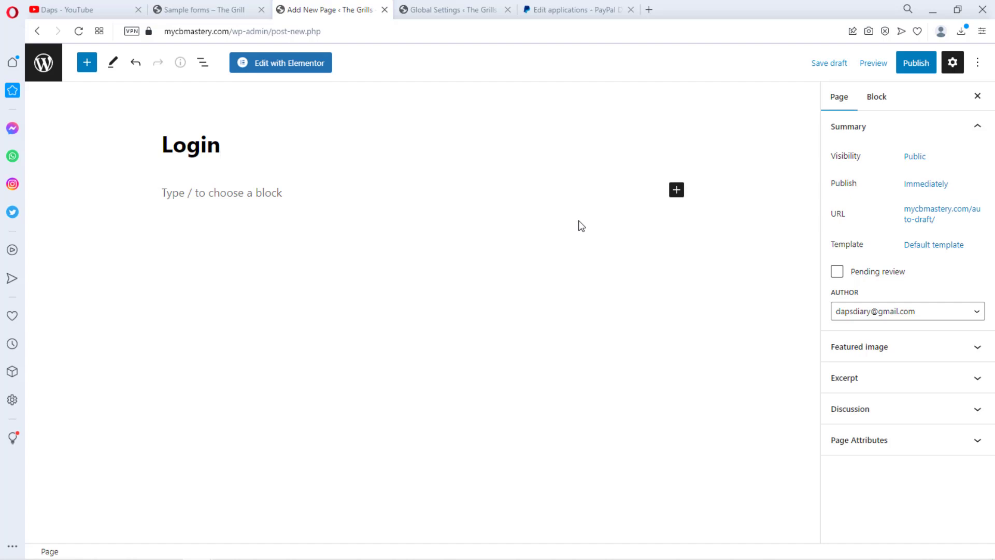
click(676, 190)
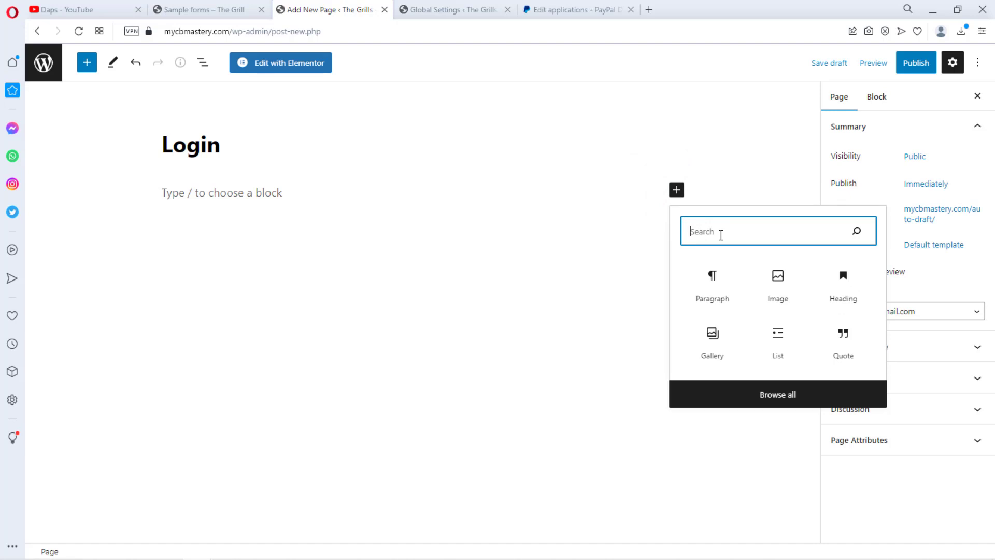
click(600, 264)
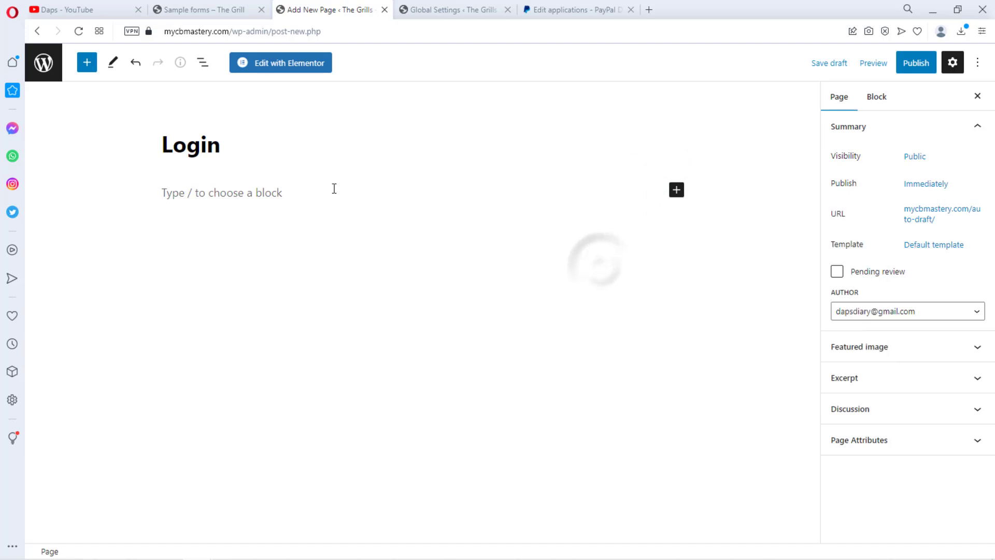
click(289, 67)
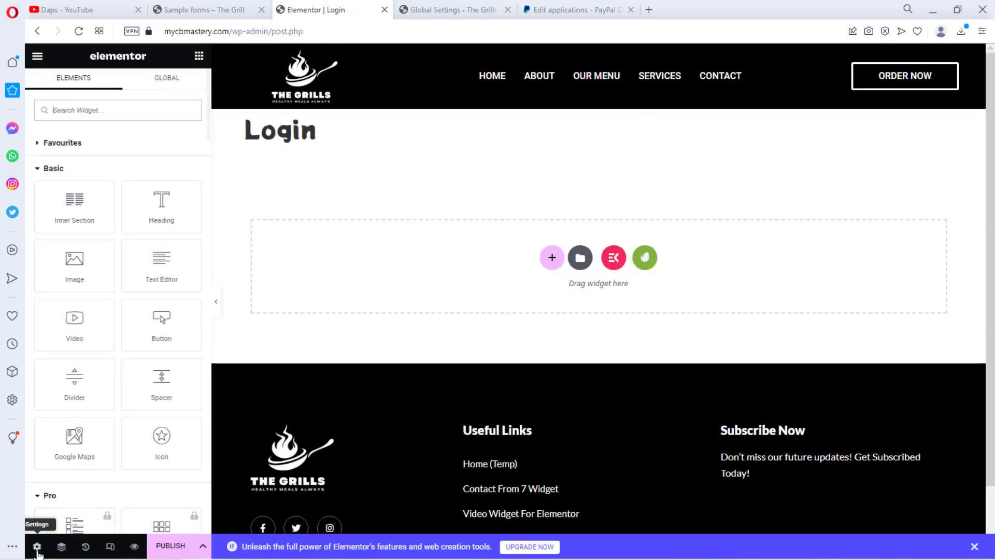
Step: Change the Login page's layout to a full-width one that drops the page title but keeps the site header and footer
click(36, 547)
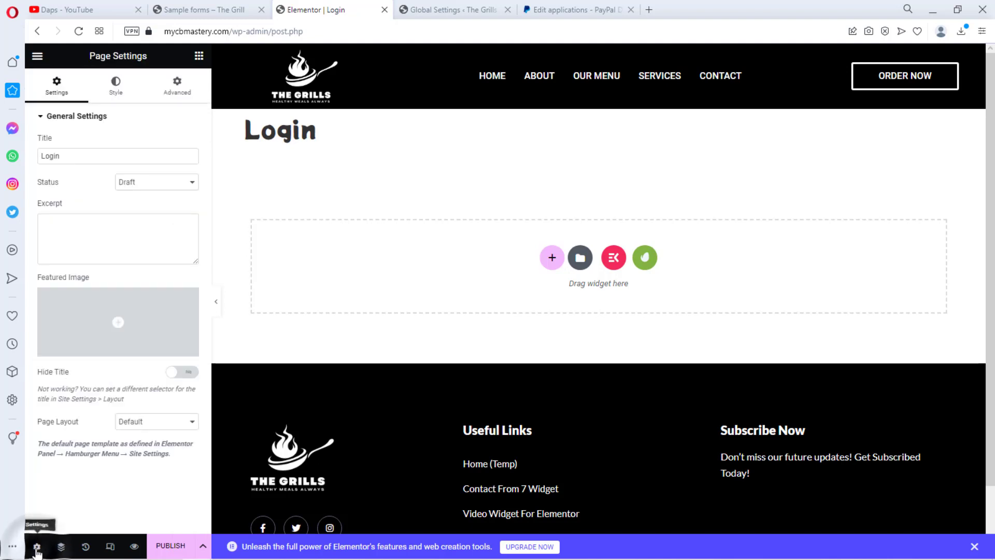
click(162, 421)
click(156, 454)
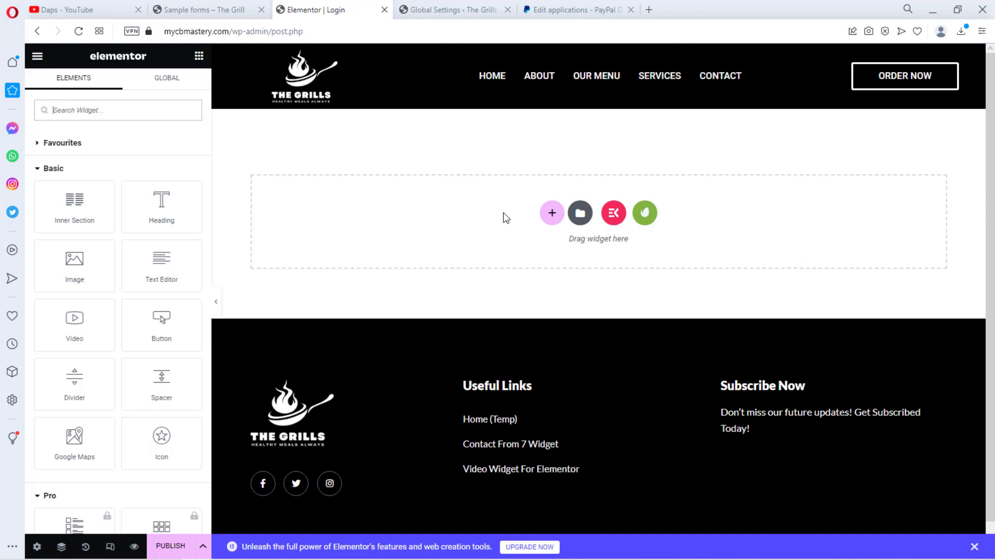
Step: Add a three-column section with a wide middle column and set its height to Fit To Screen
click(552, 213)
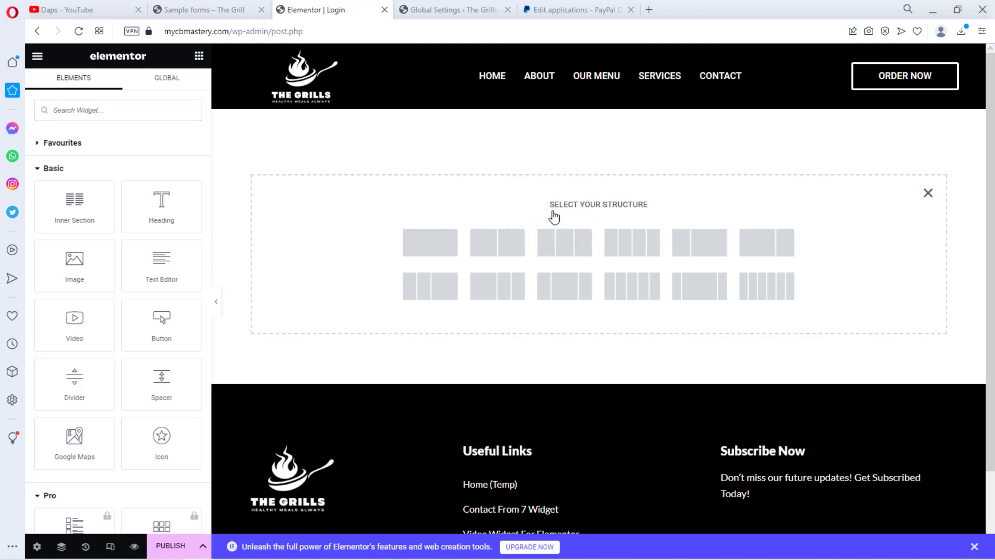
click(561, 289)
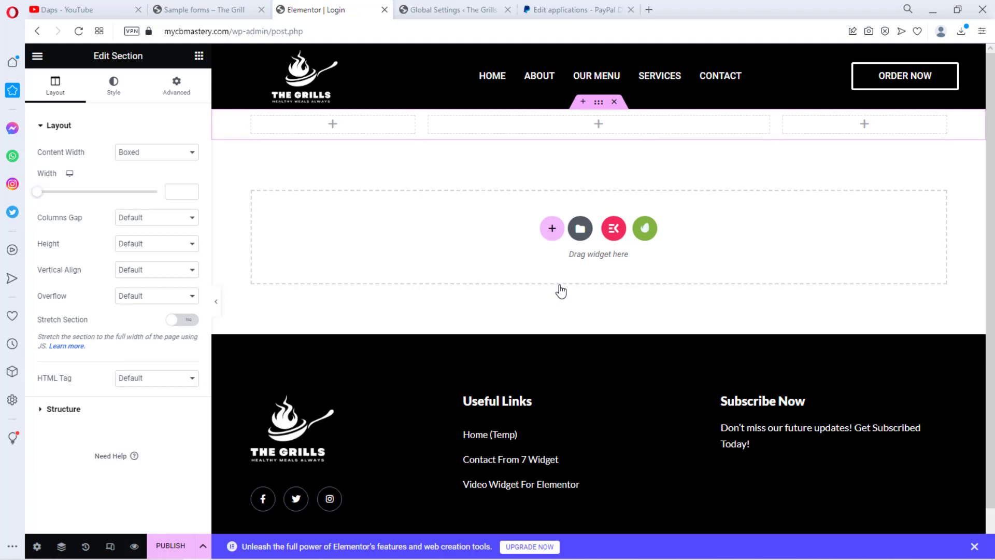
click(163, 245)
click(148, 266)
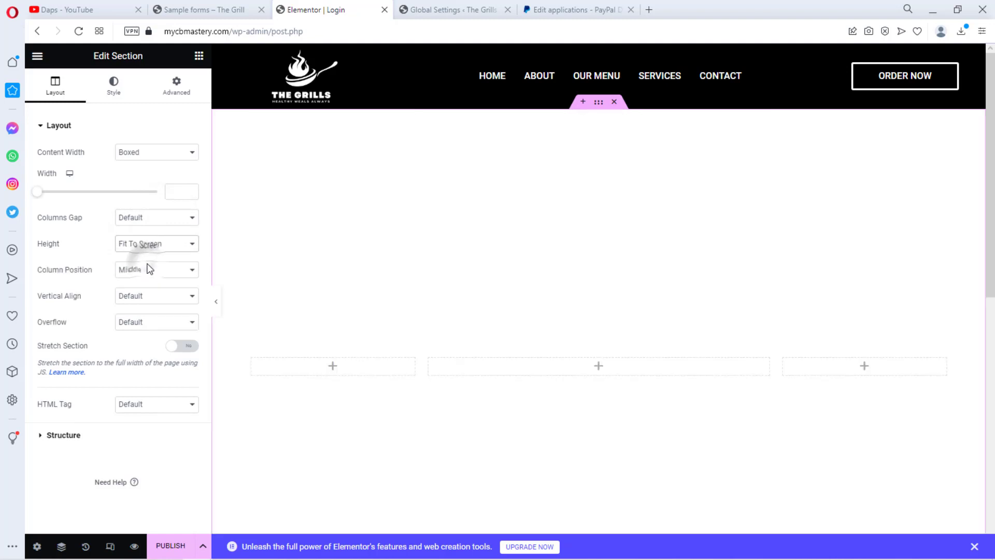
Step: Unlink the section's margin values and set the top and bottom margins to 80 px each
click(171, 88)
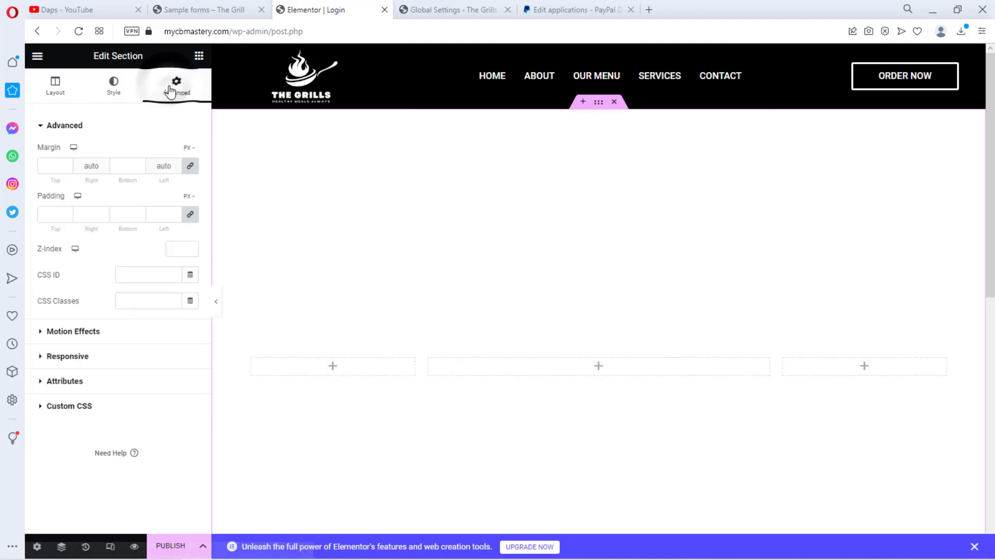
click(190, 165)
click(51, 167)
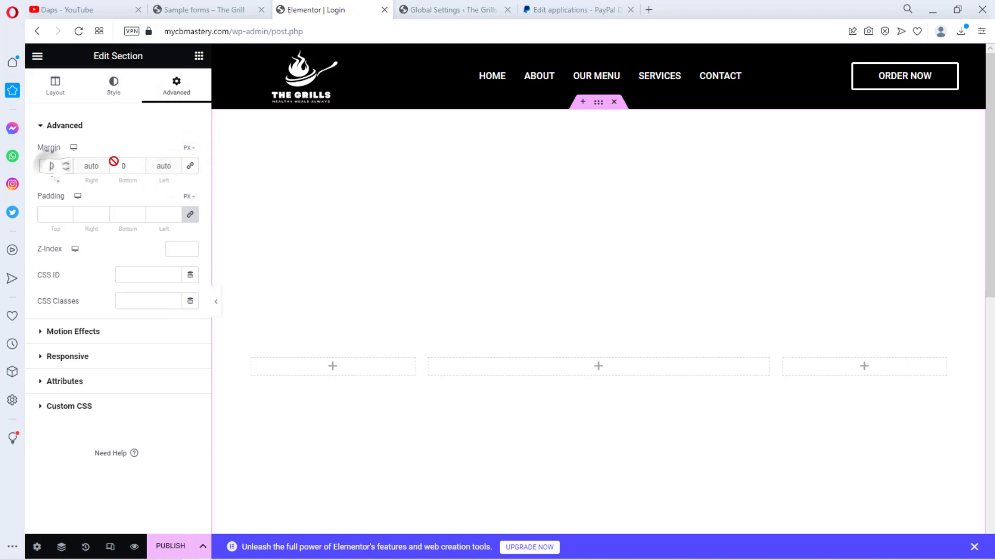
text(8)
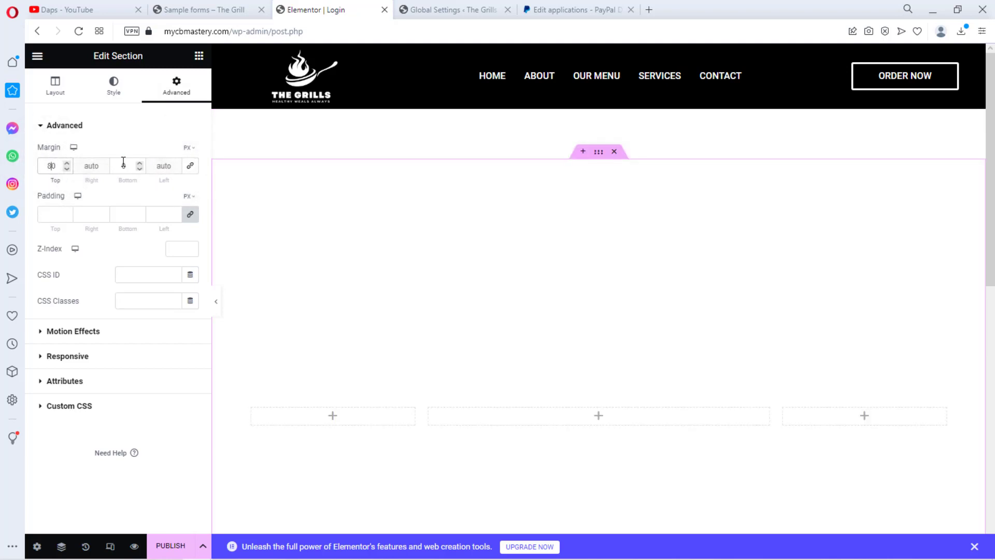
click(123, 165)
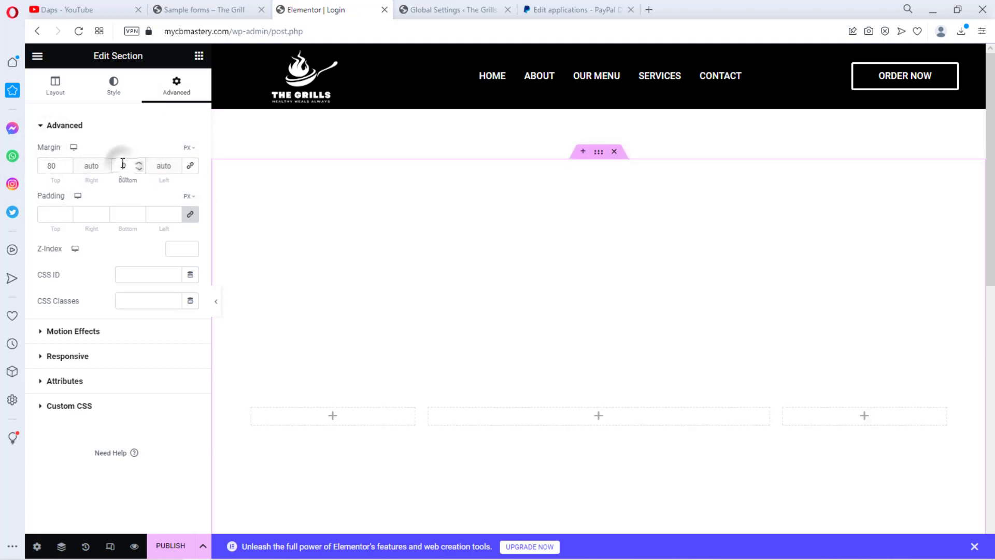
text(8)
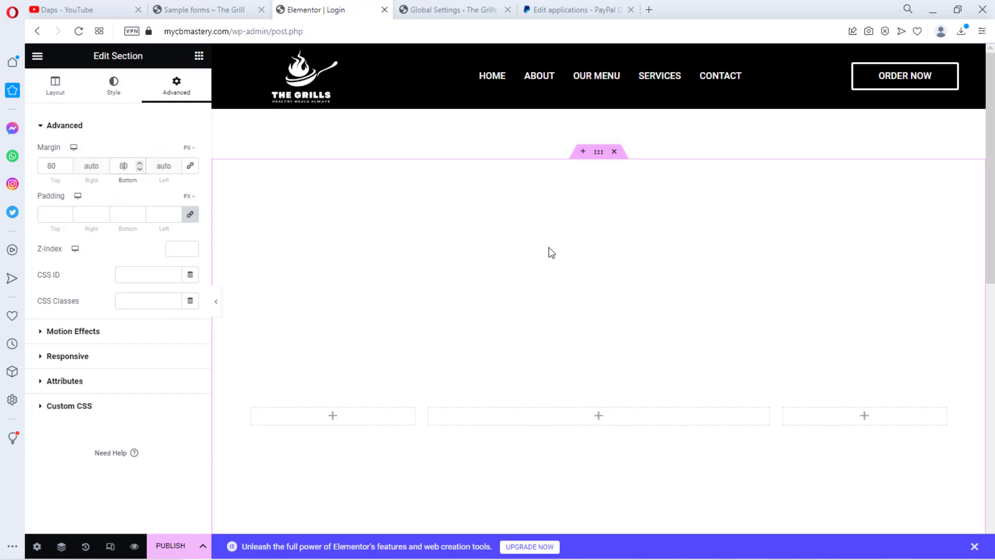
Step: Search the widgets for "short" and place a Shortcode widget in the section's middle column
scroll(557, 259, down, 1)
click(600, 354)
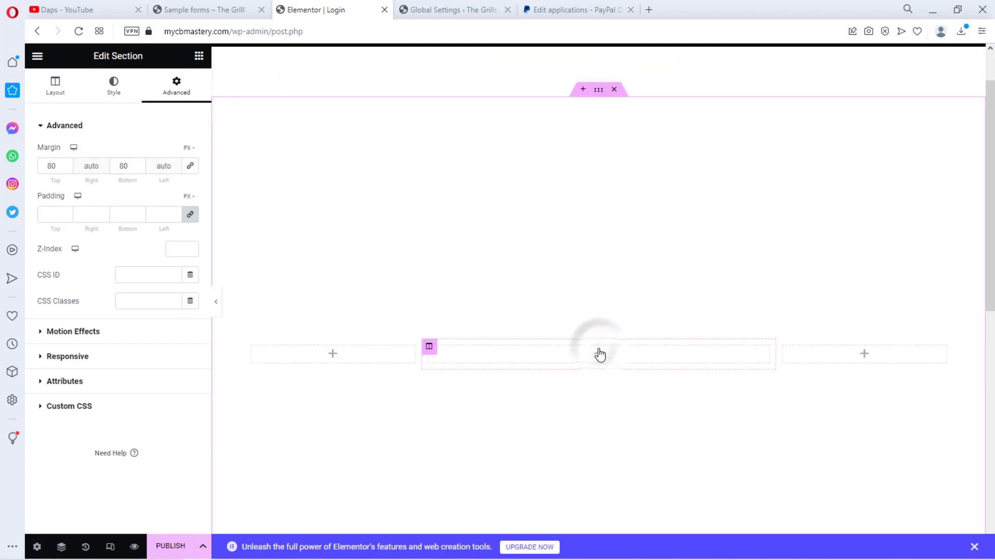
click(84, 107)
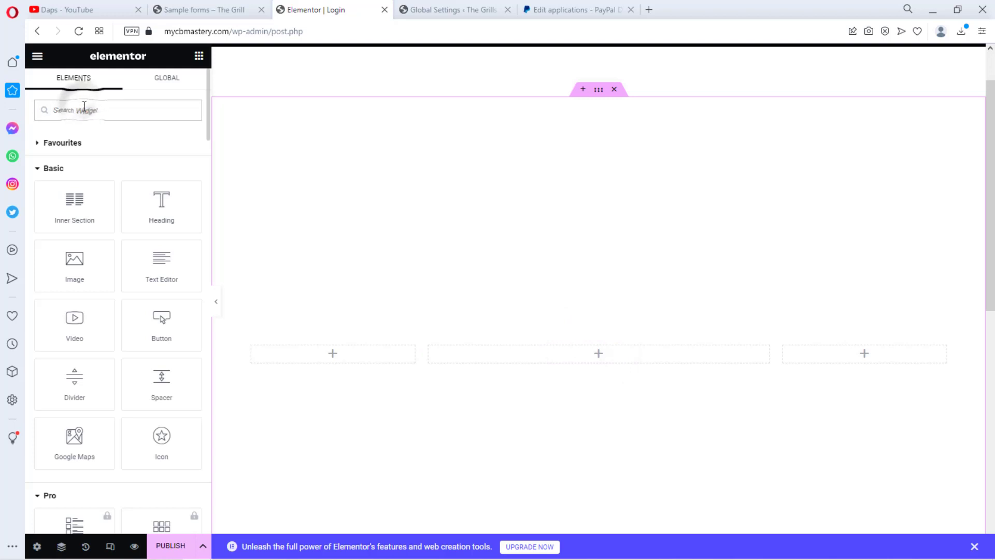
text(short)
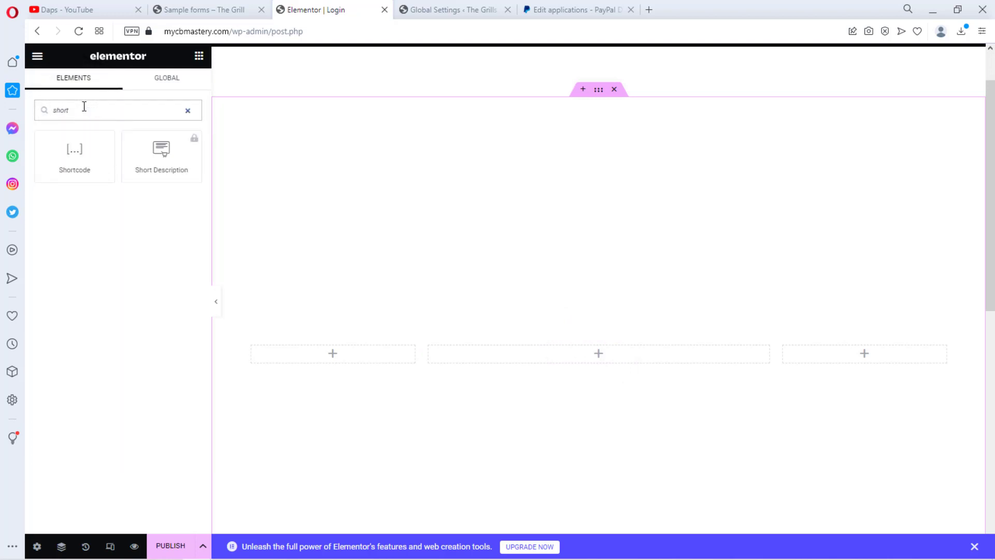
drag(69, 151, 625, 356)
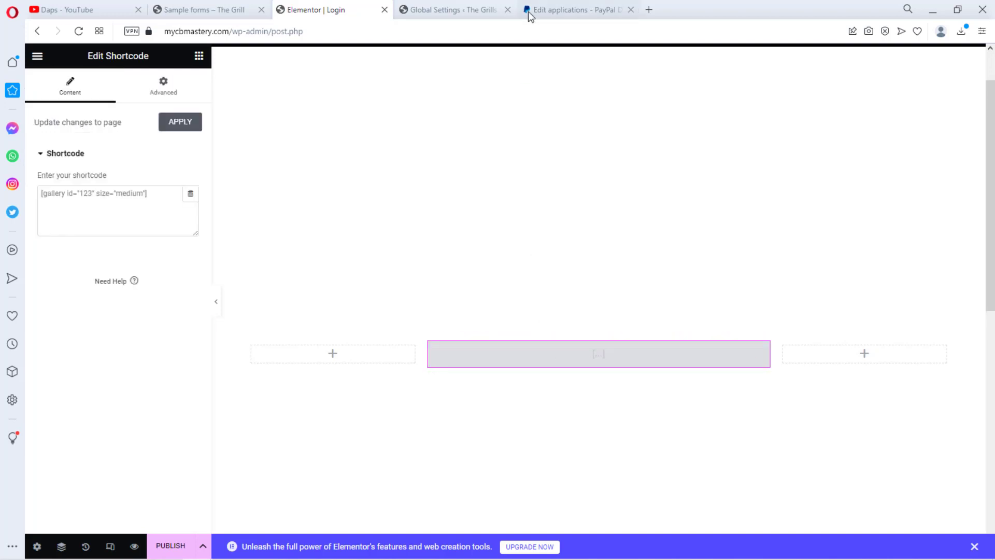
Step: Copy the shortcode of the User Login form from the Forminator forms list
click(450, 5)
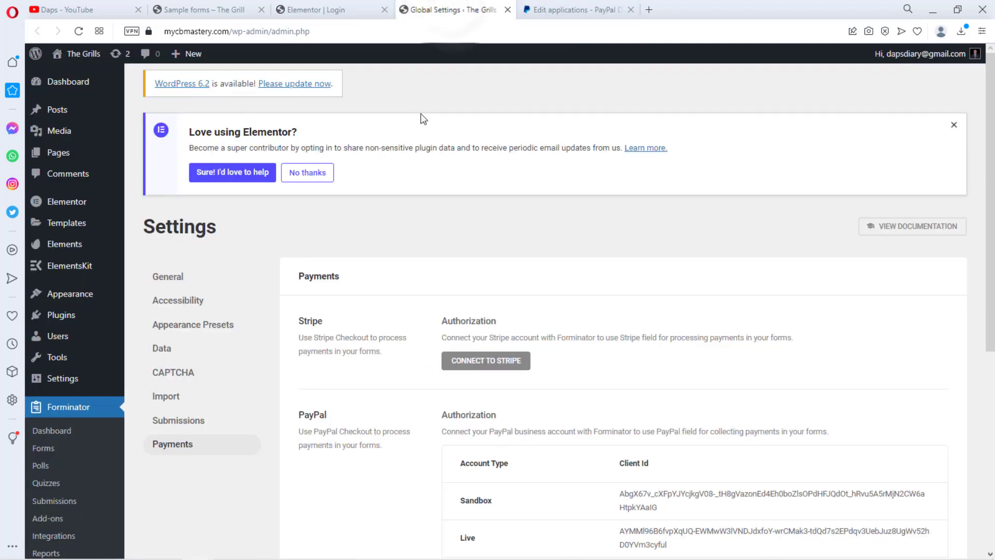
click(43, 448)
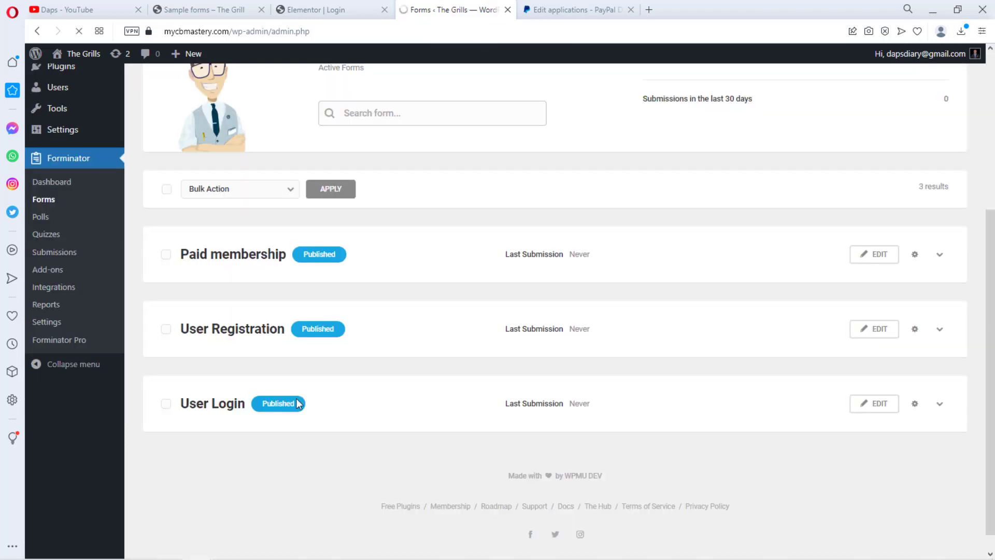
click(915, 403)
scroll(913, 415, down, 1)
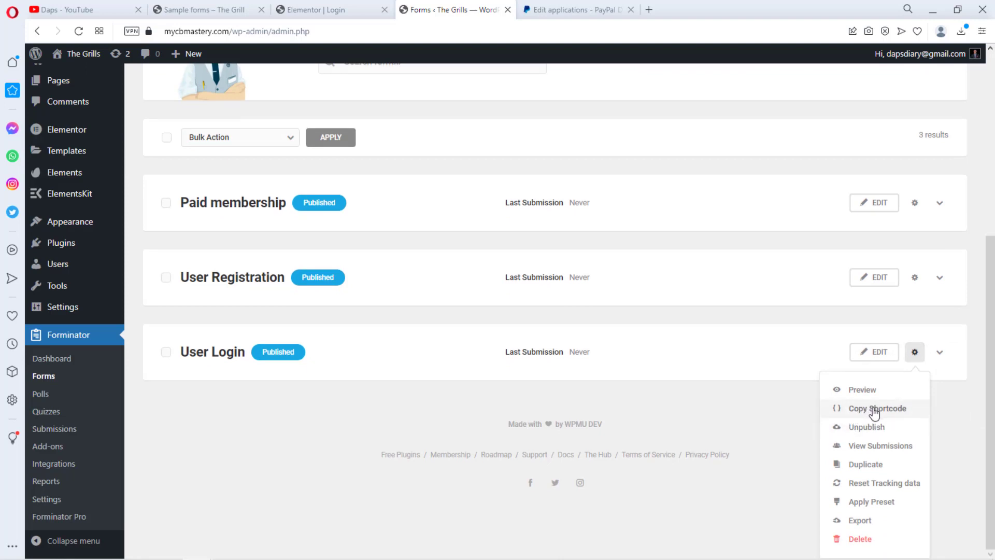
click(876, 409)
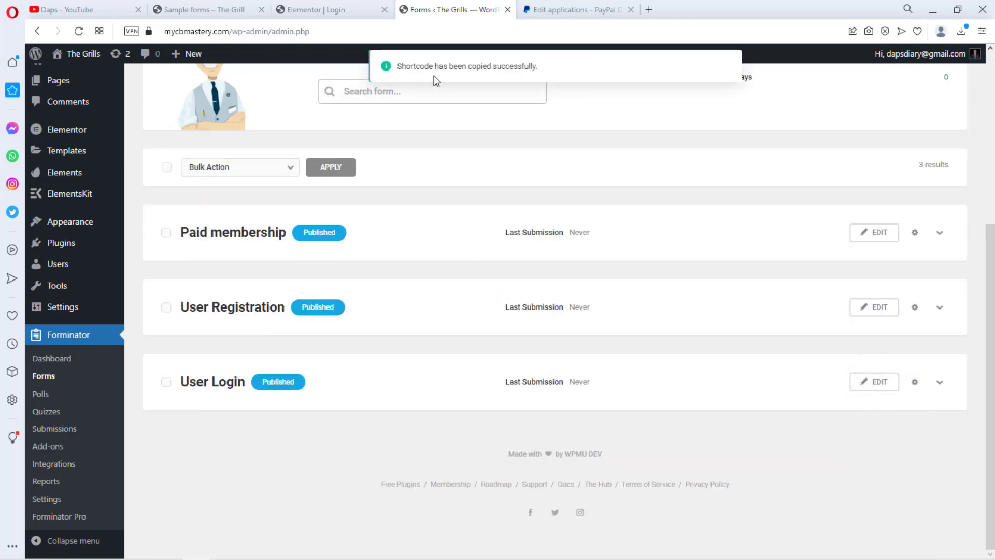
Step: Paste [forminator_form id="141"] into the Login page's Shortcode widget, apply it and publish the page
click(339, 11)
click(107, 198)
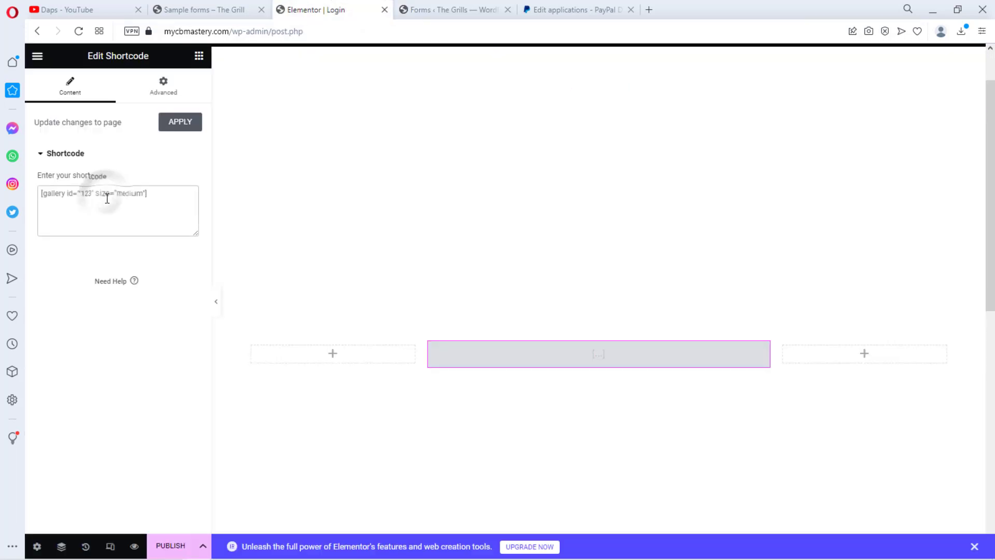
key(ctrl+v)
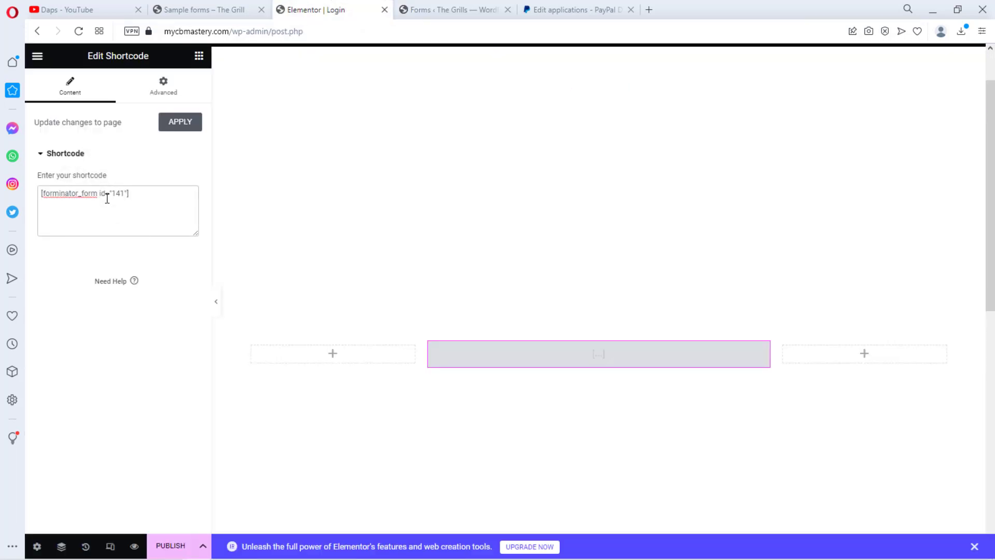
click(171, 127)
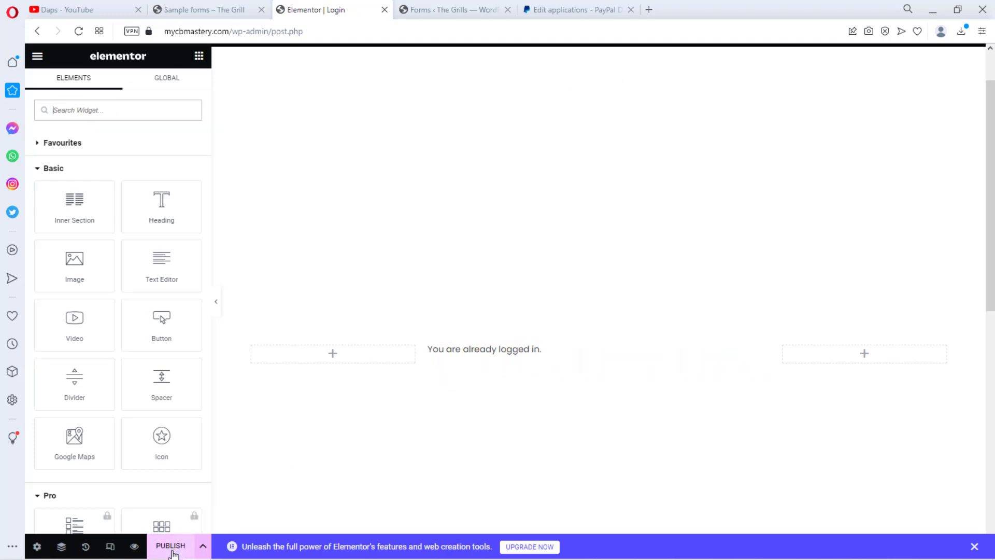
click(170, 547)
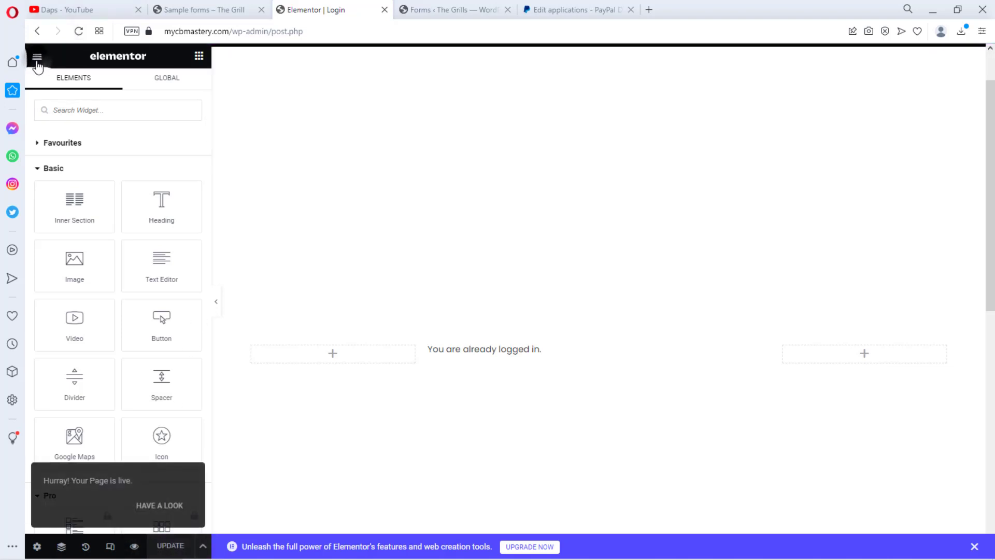
Step: Leave the Login page, create a new page titled "Register" and open it for editing with Elementor
click(37, 56)
click(81, 298)
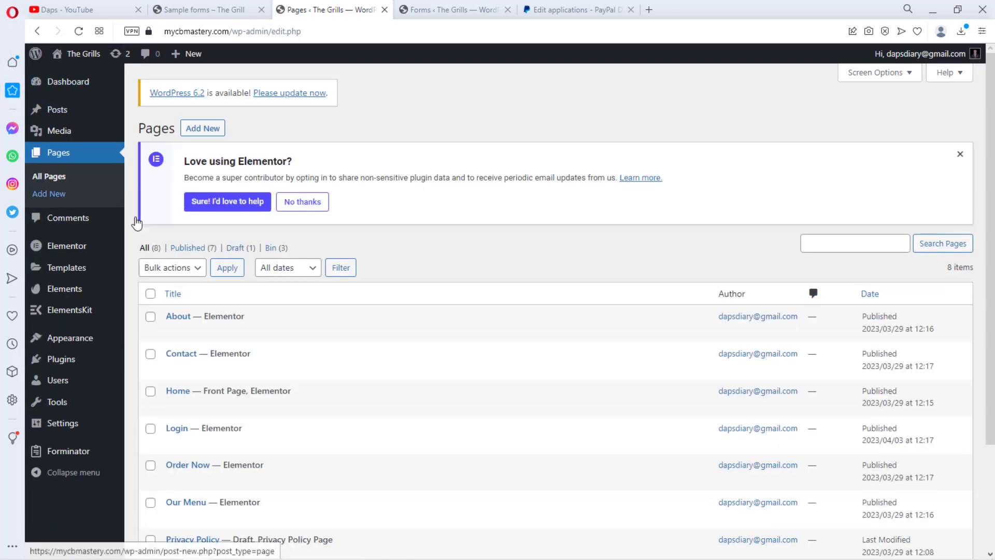
click(197, 129)
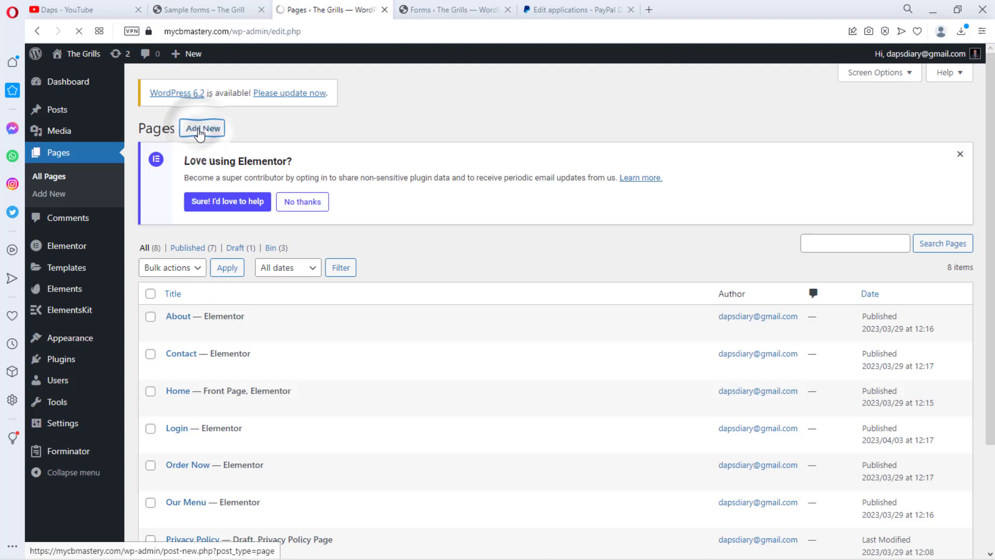
text(Register)
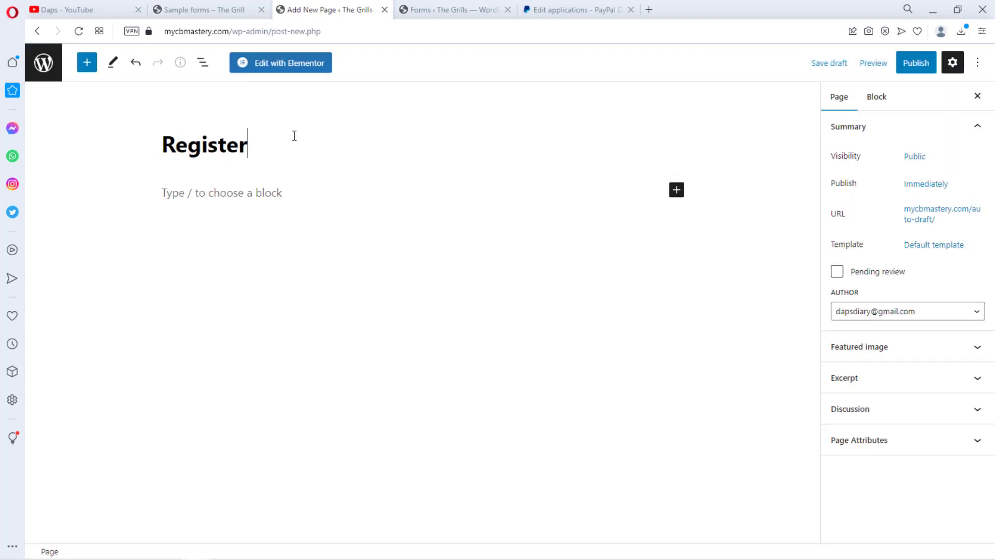
click(292, 64)
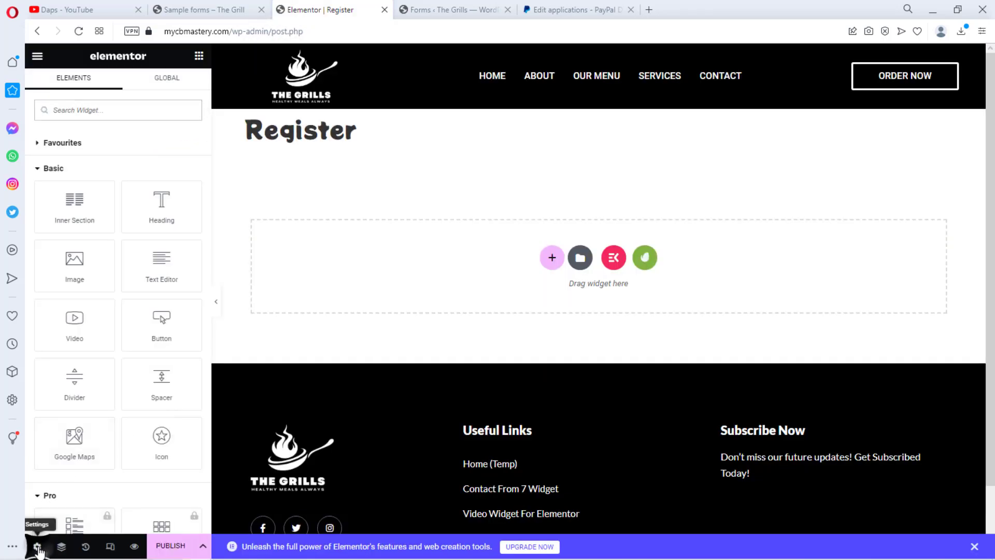
Step: Set the Register page's layout to Elementor Full Width
click(37, 546)
click(175, 424)
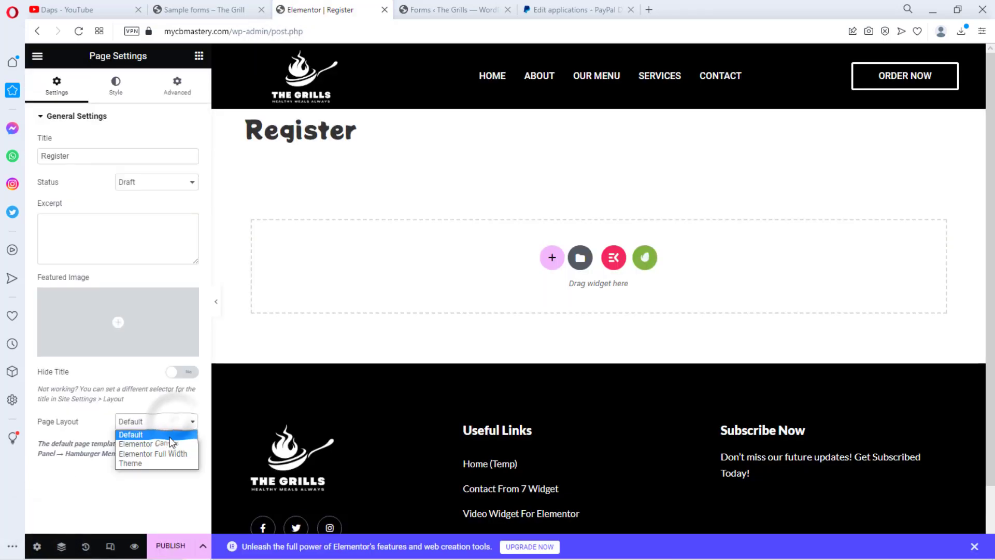
click(173, 454)
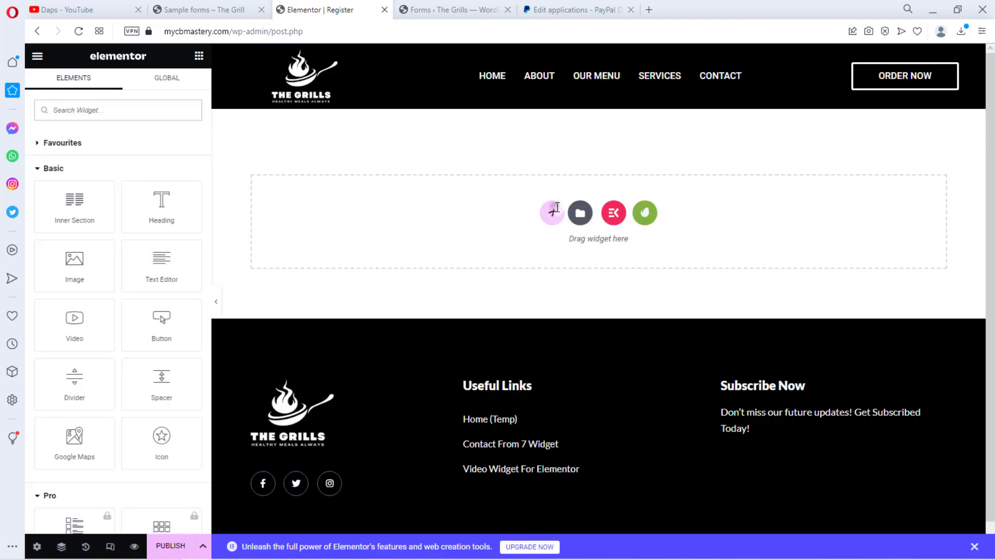
Step: Add a three-column section with a wide middle column to the Register page and set its height to Fit To Screen
click(563, 217)
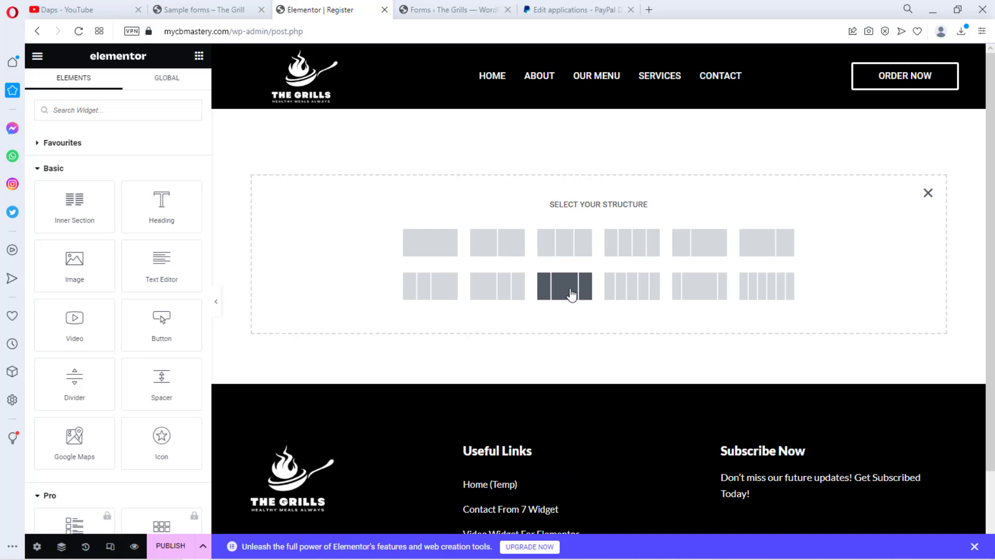
click(565, 289)
click(159, 247)
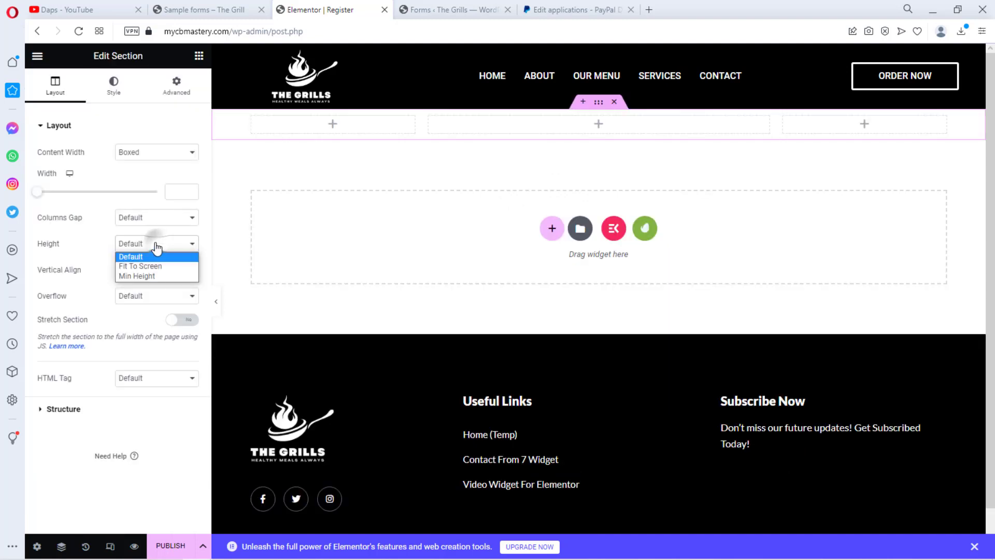
click(145, 266)
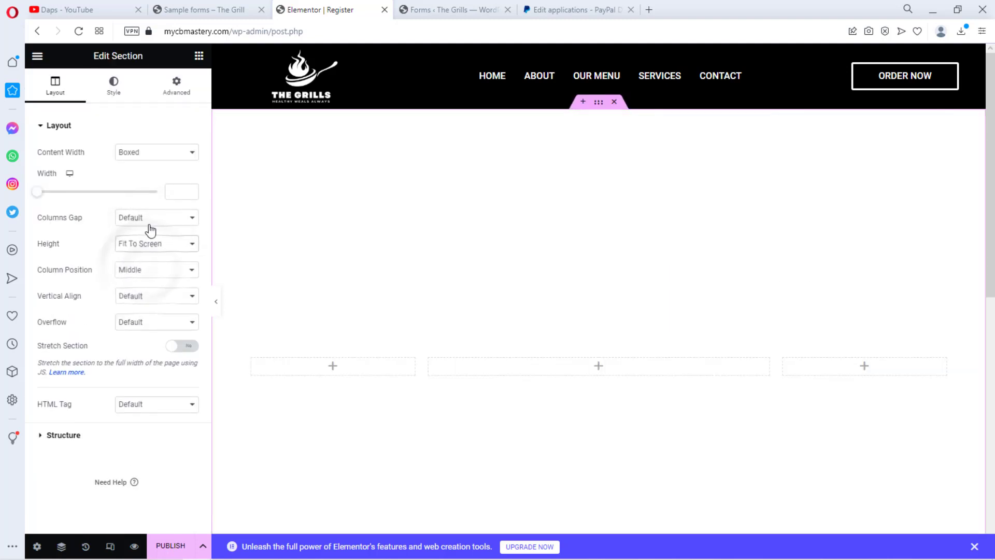
Step: Unlink the Register section's margin values and set its top and bottom margins to 80 px each
click(175, 91)
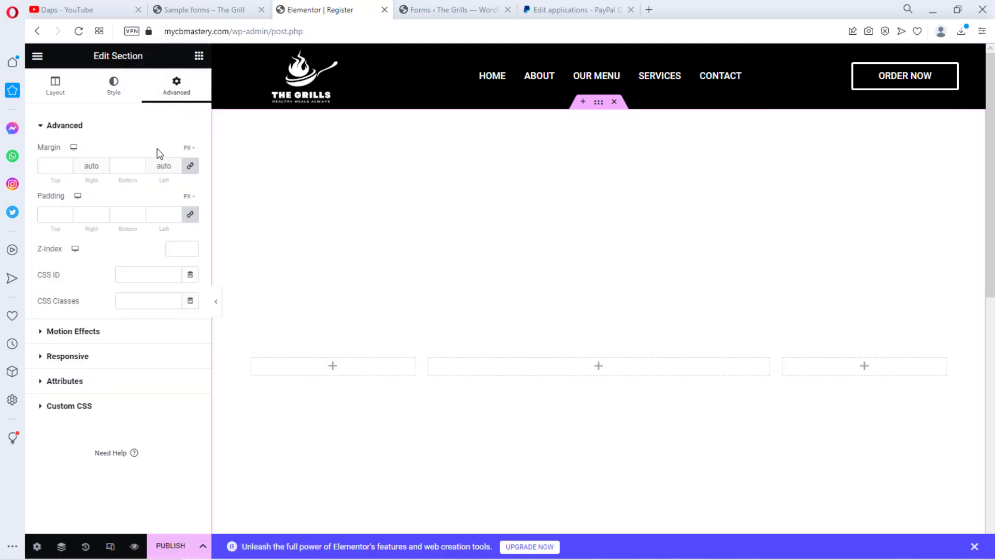
click(190, 165)
double_click(51, 164)
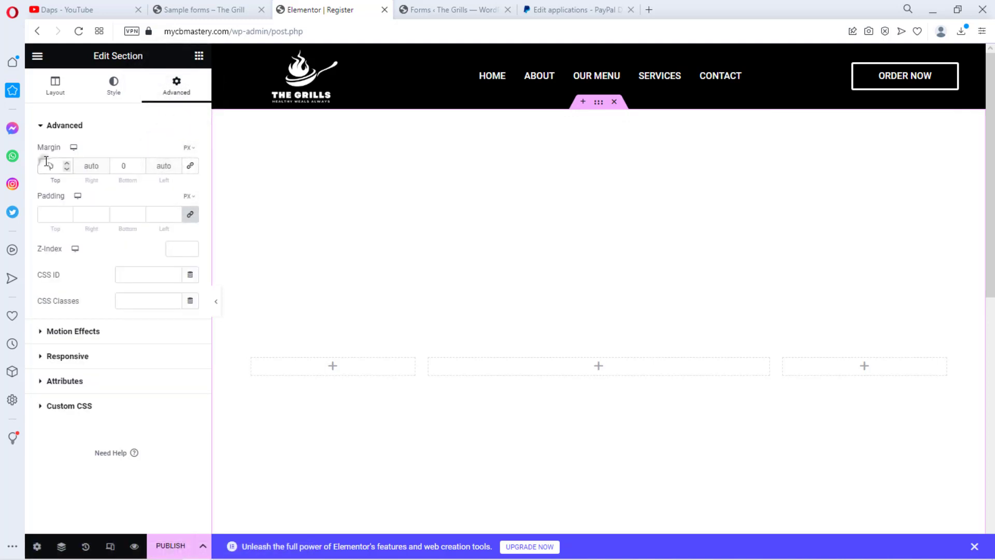
text(80)
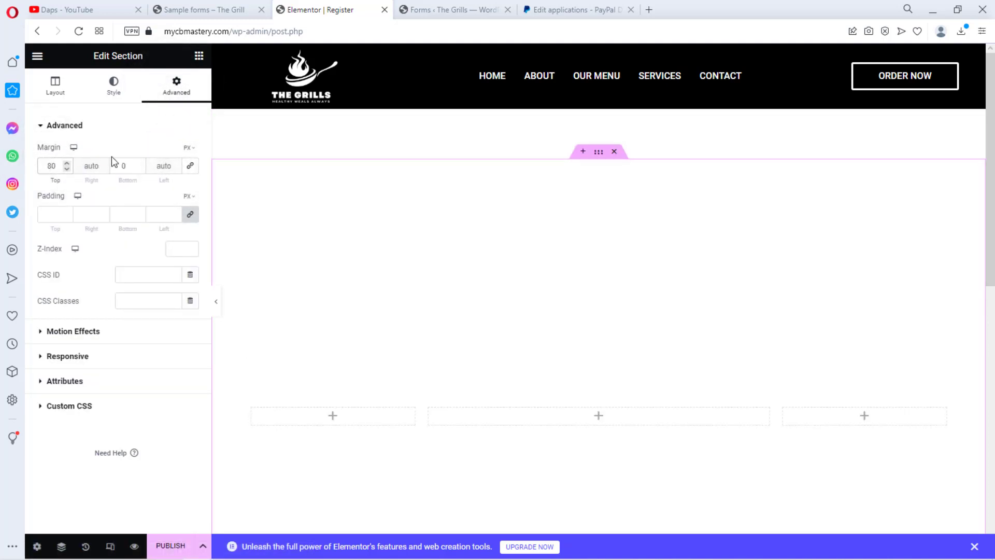
double_click(124, 164)
text(80)
Step: Search the widgets for "sh" and place a Shortcode widget in the Register section's middle column
click(597, 416)
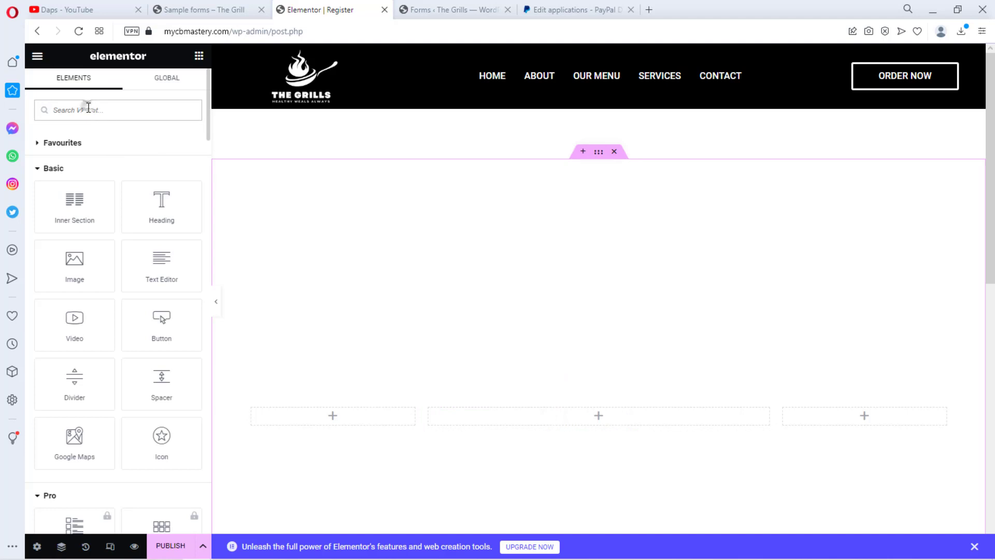
text(sh)
drag(74, 156, 600, 415)
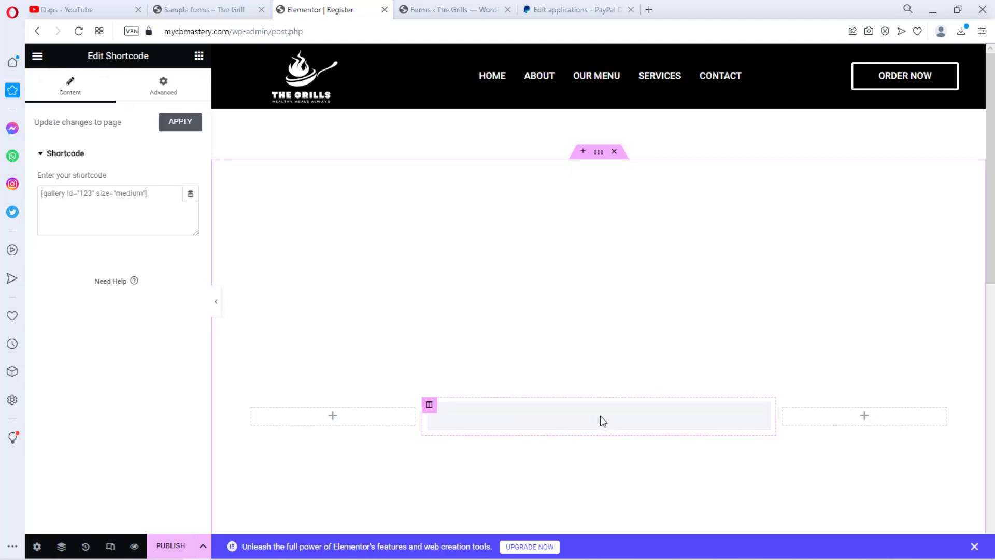
Step: Copy the shortcode of the Paid membership form from the Forminator forms list
click(476, 11)
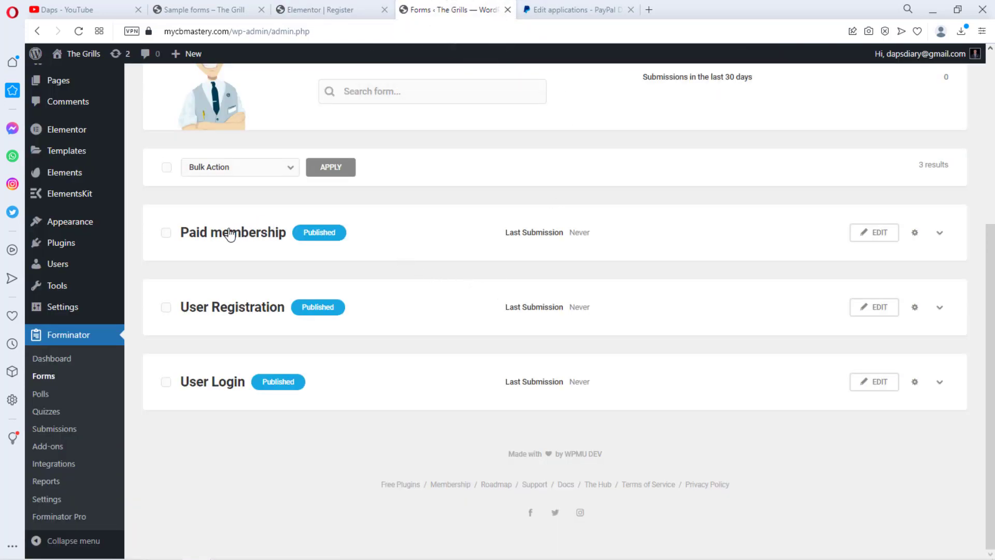
click(914, 232)
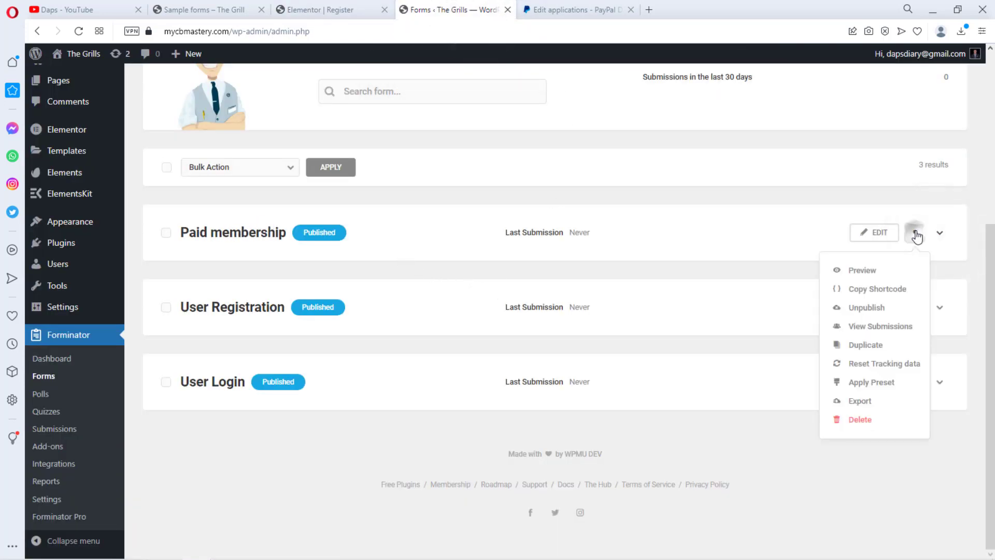
click(879, 291)
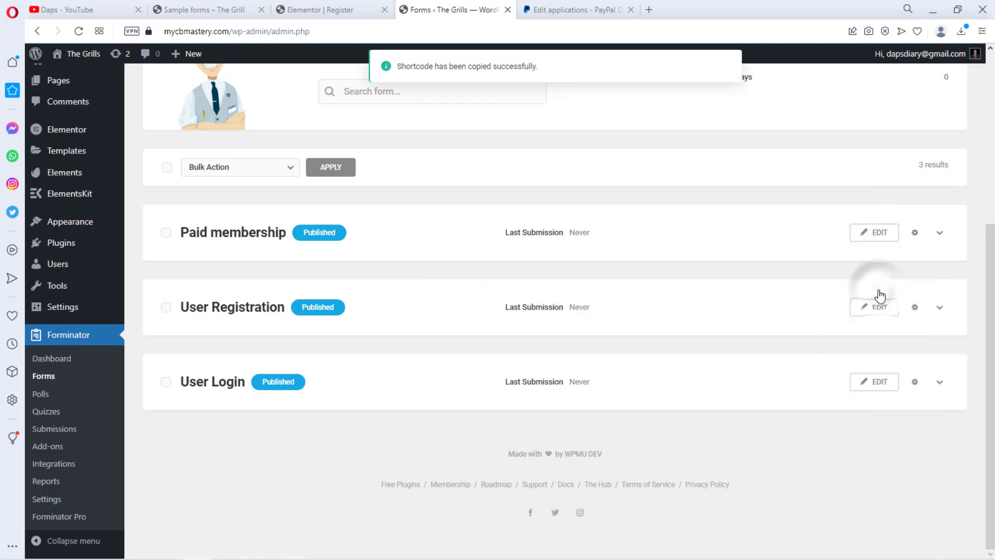
Step: Paste [forminator_form id="143"] into the Register page's Shortcode widget and publish the page
click(348, 5)
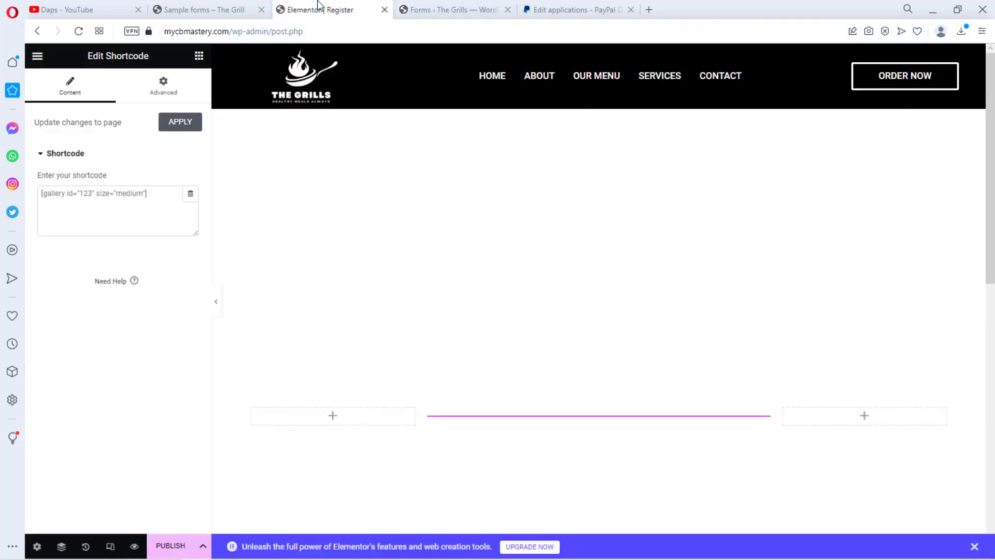
click(118, 198)
key(ctrl+v)
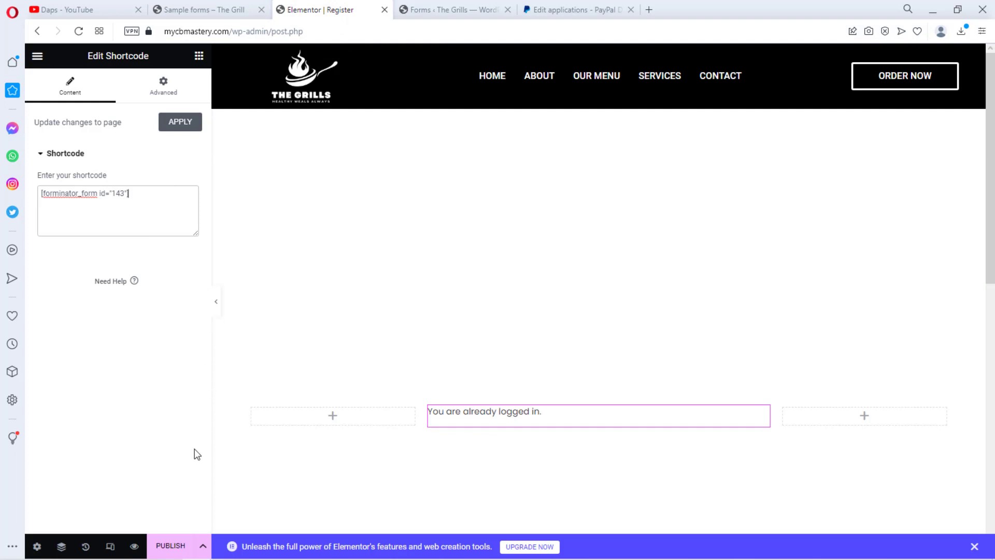
click(171, 546)
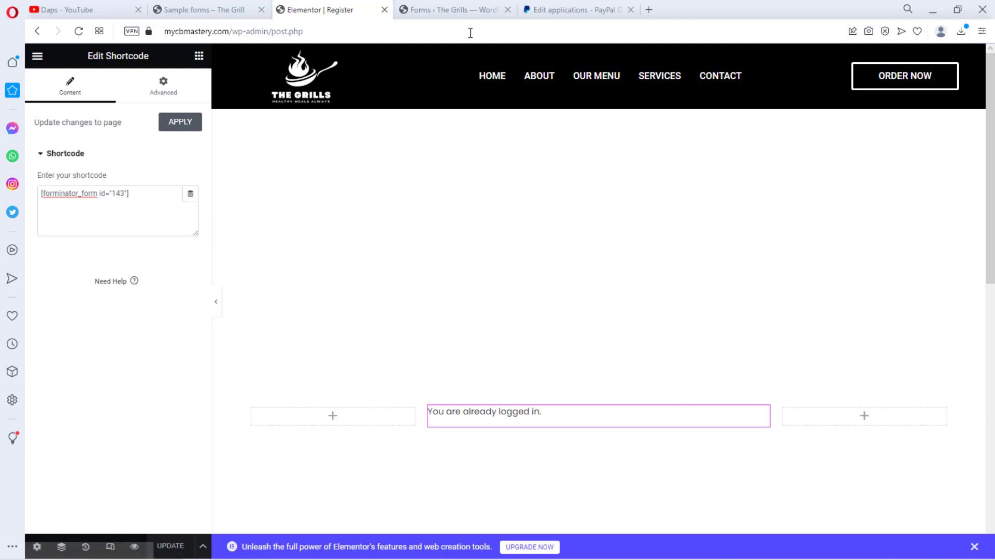
Step: Open the site's menu editor and add the Register and Login pages to Main Menu
click(454, 7)
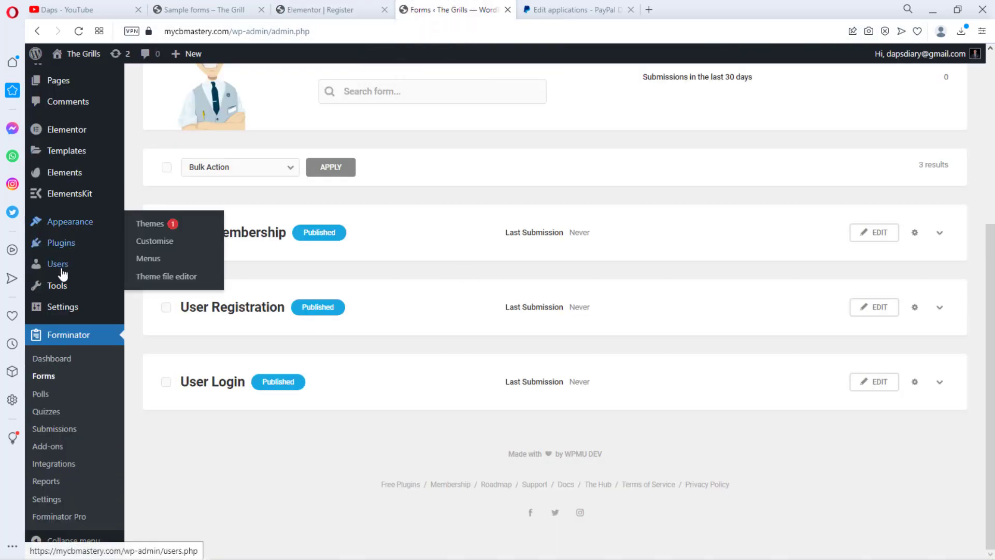
mouse_move(60, 227)
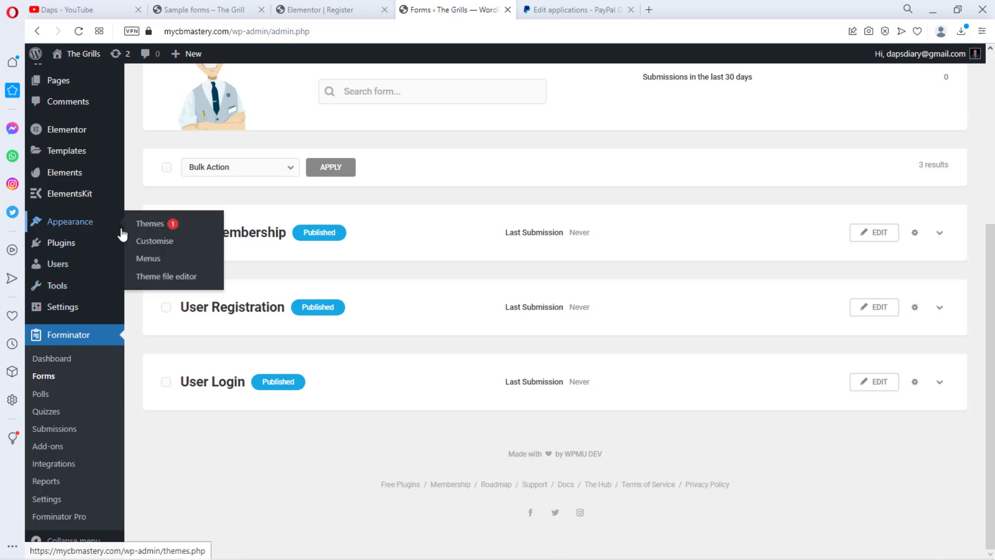
click(140, 258)
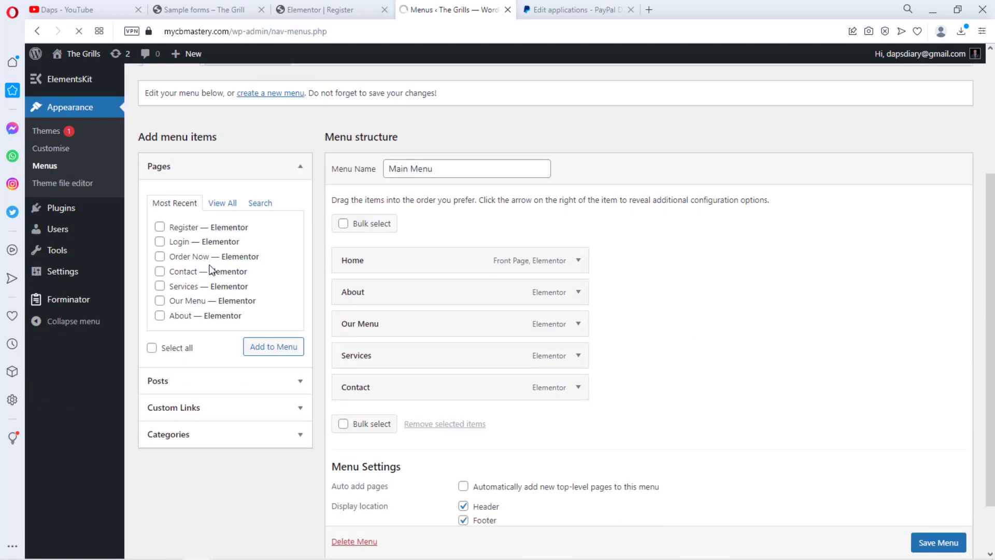
click(160, 227)
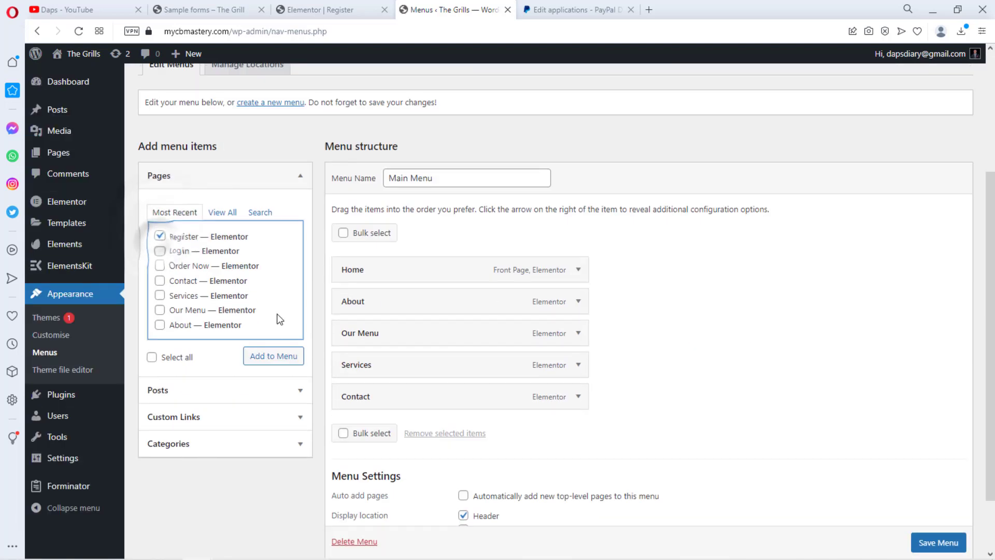
click(160, 251)
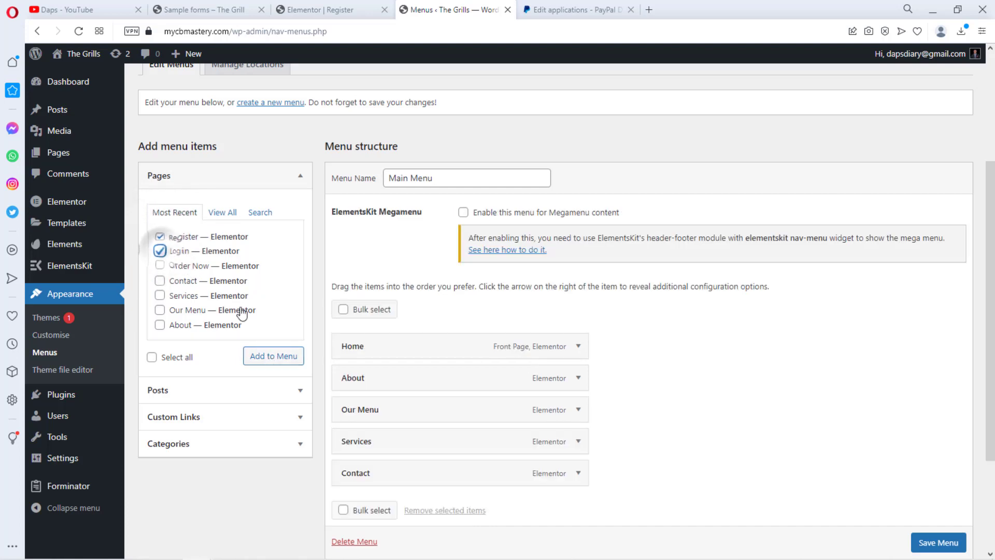
click(267, 358)
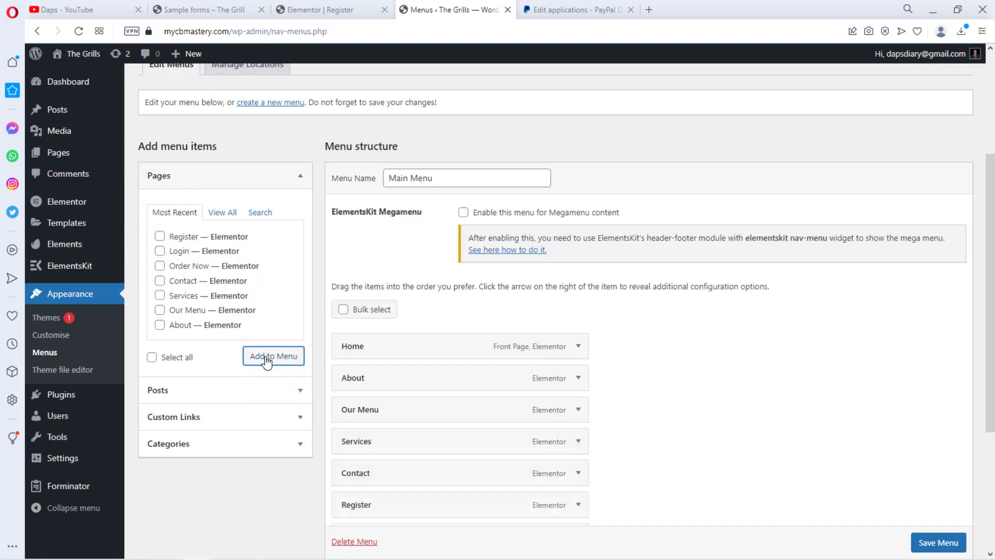
scroll(795, 373, down, 3)
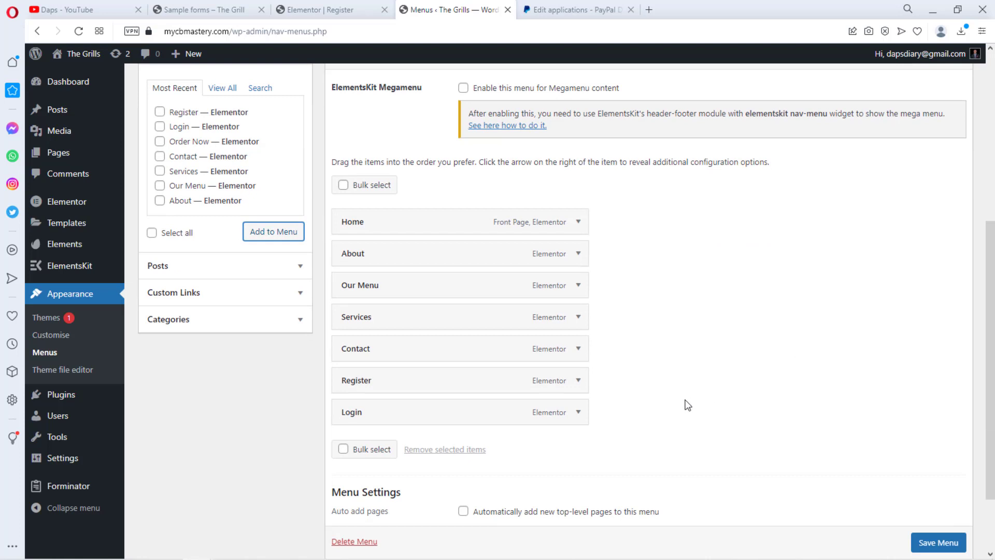
Step: Move Login above Register in Main Menu and save the menu
drag(433, 413, 434, 382)
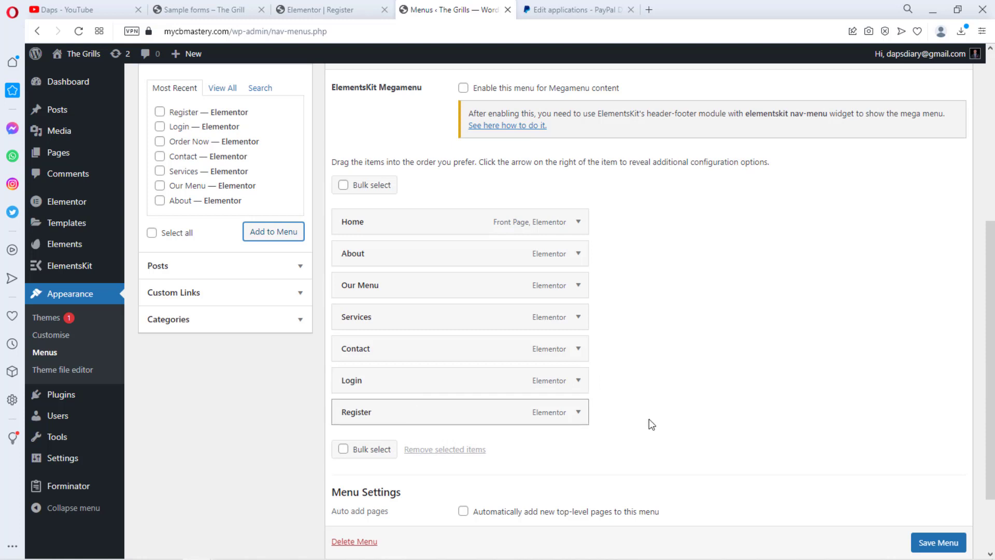
click(938, 542)
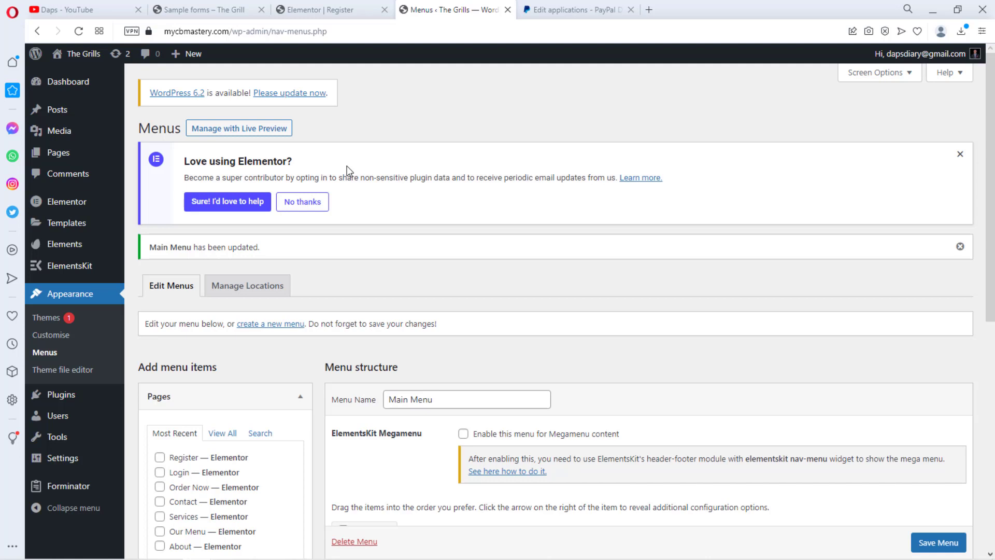
Step: Open the live site in a private window and examine its Login page
mouse_move(72, 57)
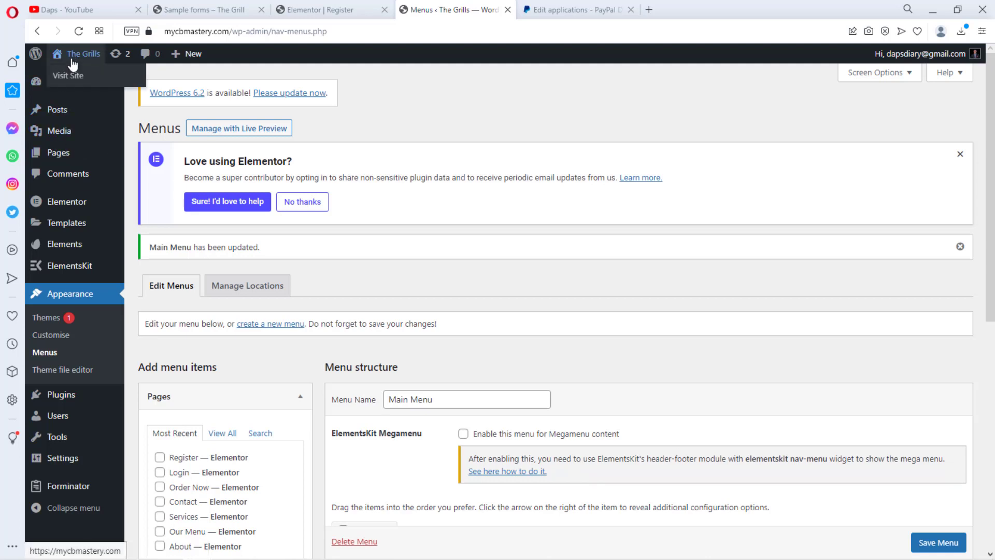
right_click(71, 77)
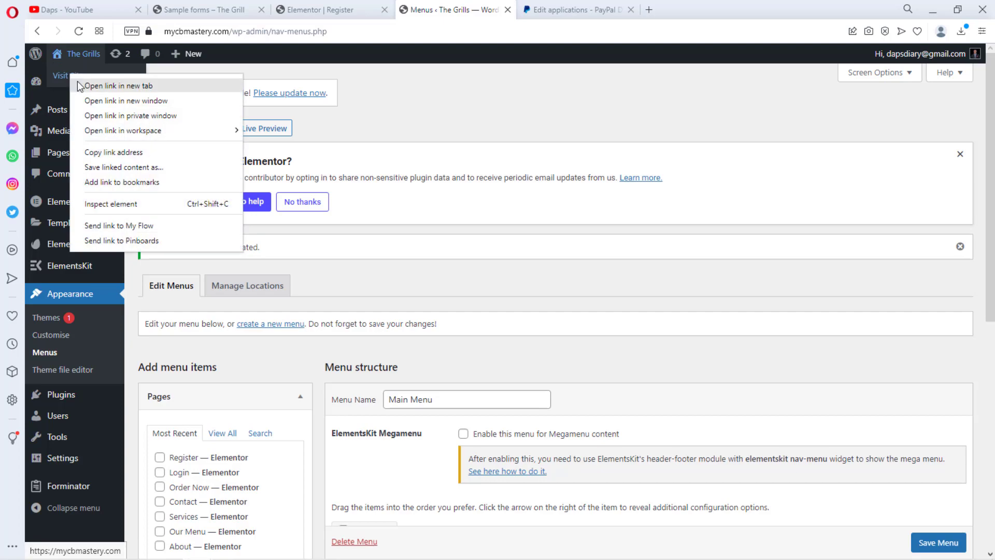
click(110, 120)
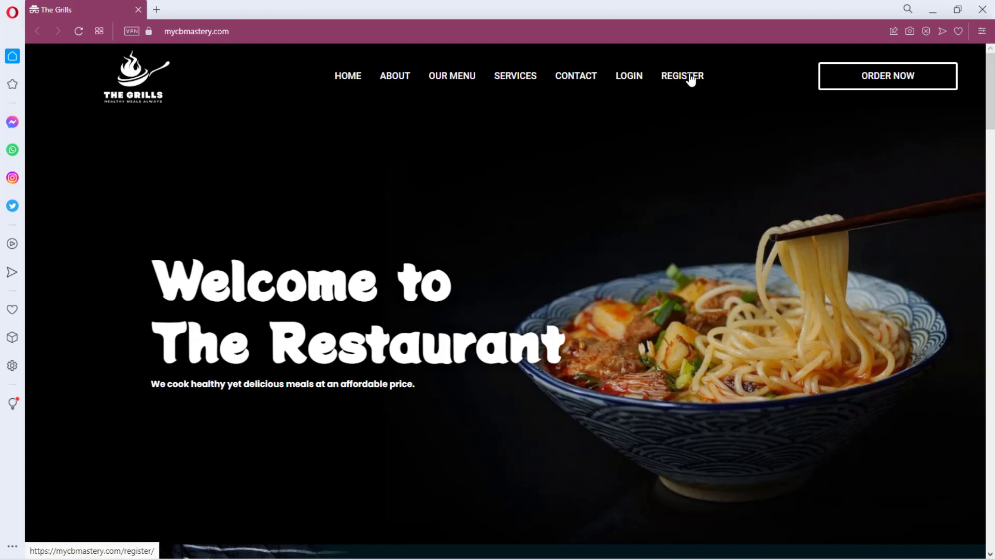
click(629, 78)
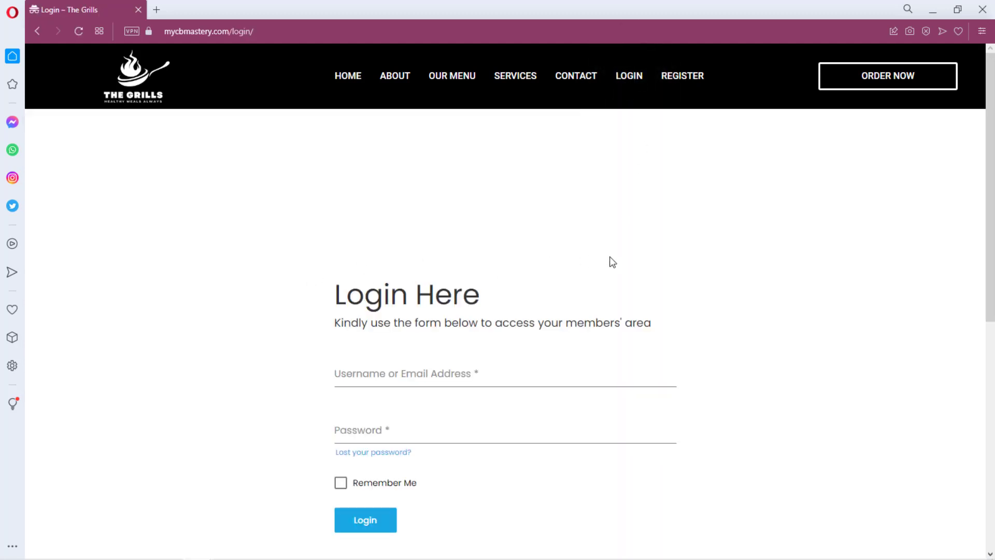
scroll(612, 263, down, 5)
scroll(611, 262, up, 5)
scroll(689, 202, down, 3)
scroll(688, 202, up, 3)
Step: On the site's Register page, fill in the applicant's e-mail and advance the membership form to its second page
click(675, 78)
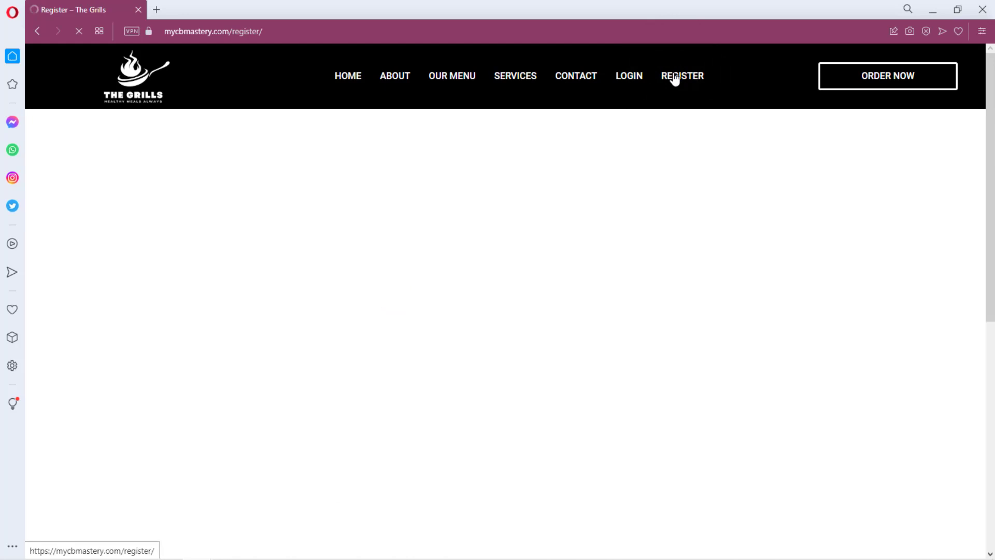
scroll(278, 238, down, 5)
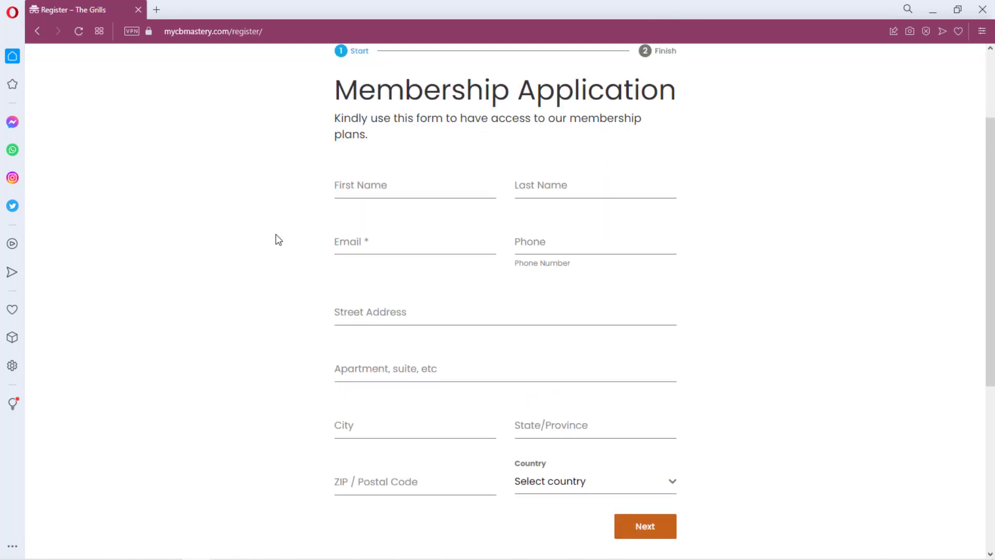
scroll(276, 235, up, 2)
click(376, 247)
click(399, 271)
scroll(271, 298, down, 4)
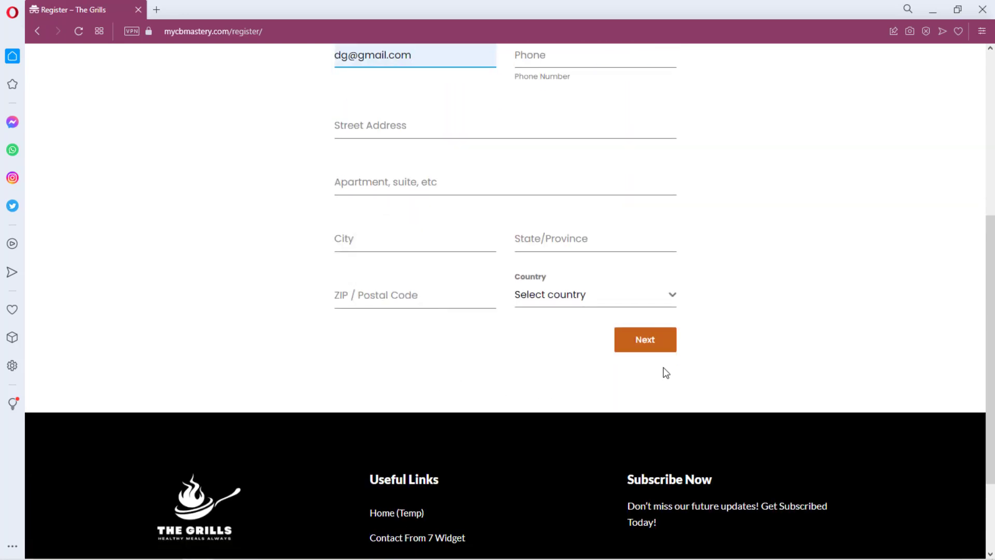
scroll(476, 352, up, 4)
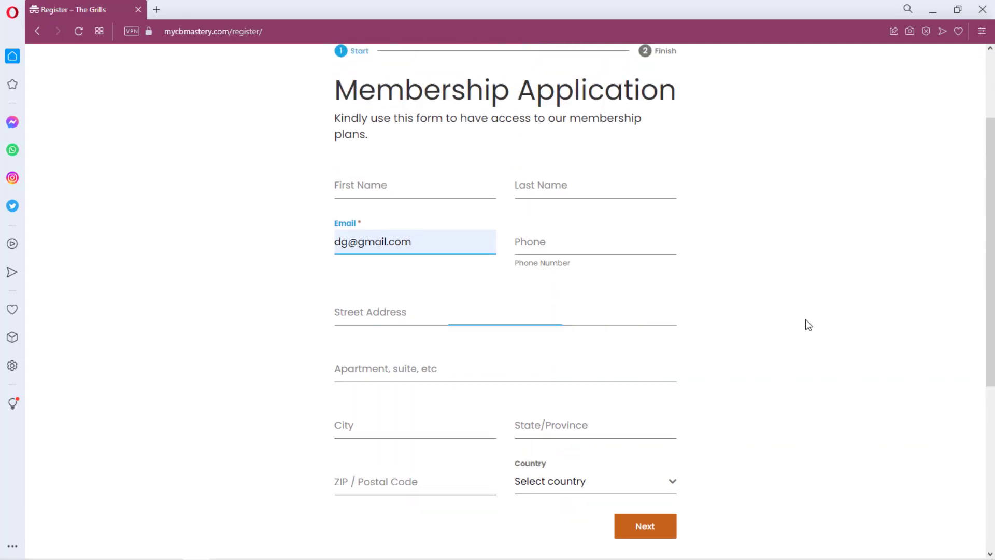
scroll(805, 327, down, 2)
click(648, 399)
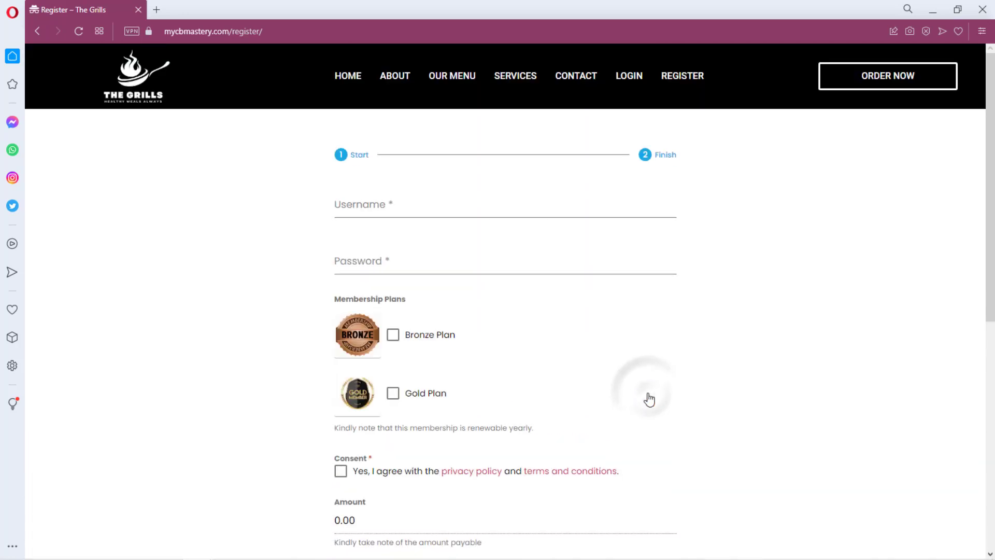
Step: Select the Bronze Plan to check the Amount calculation, and clear the selection again
click(334, 201)
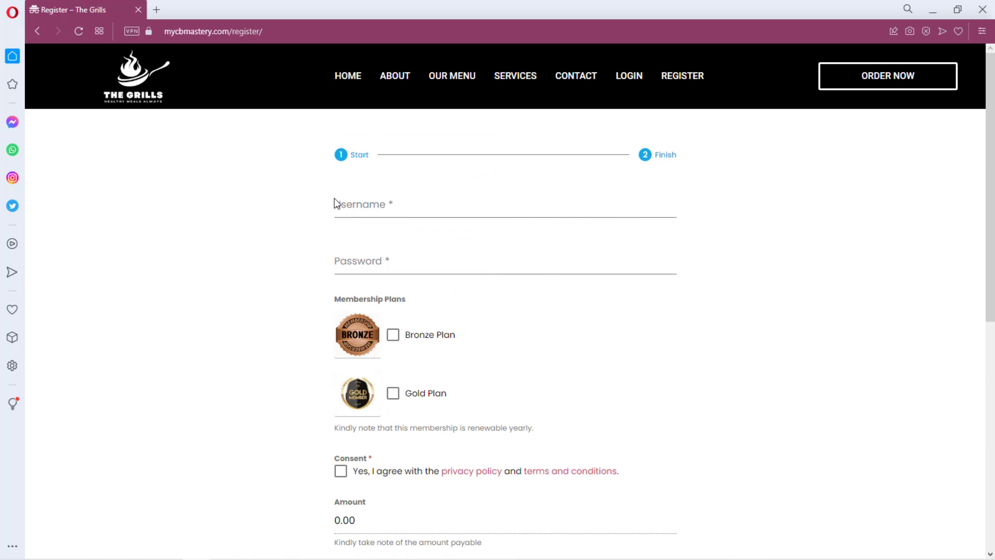
click(363, 261)
scroll(369, 263, down, 2)
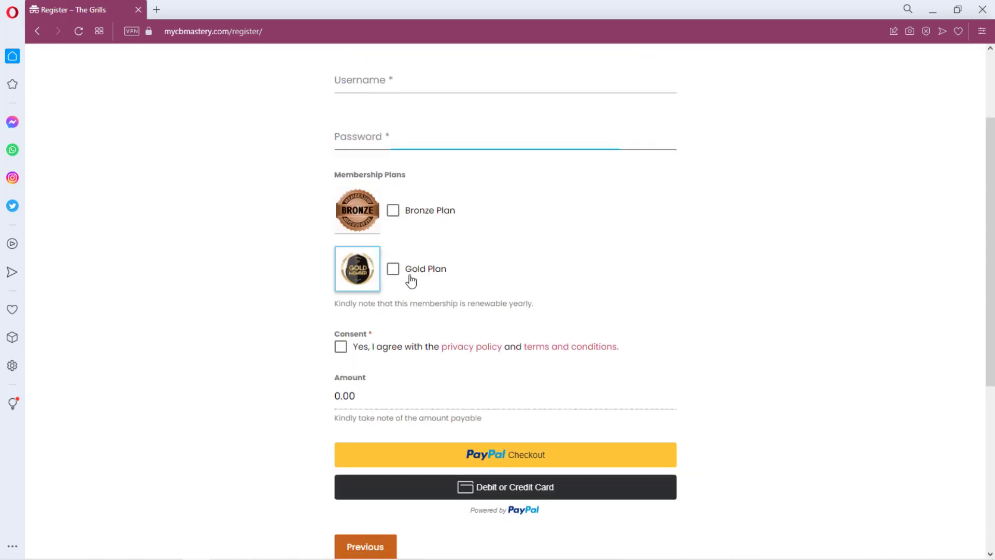
click(394, 211)
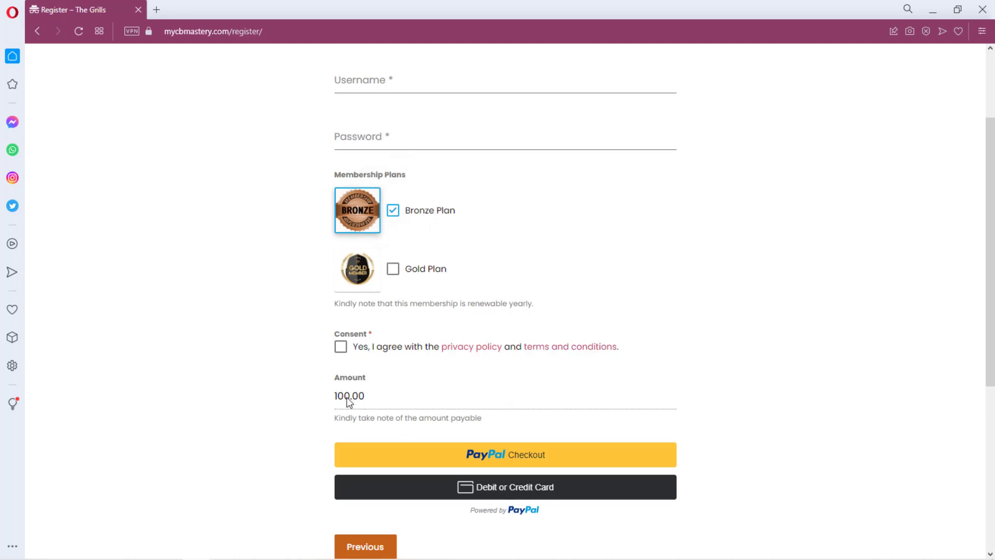
click(394, 210)
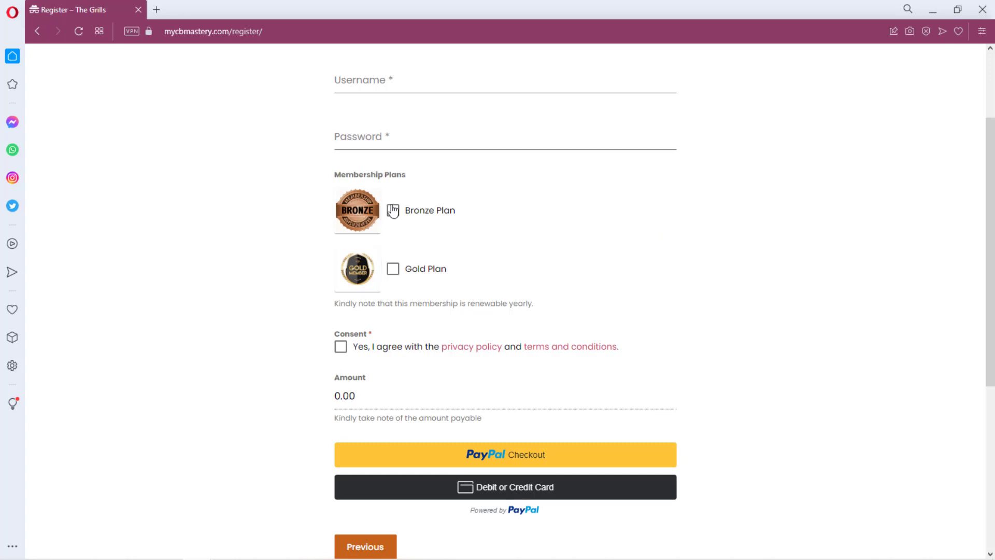
Step: Return to the WordPress admin and open the Paid membership form's Amount field for editing
click(931, 15)
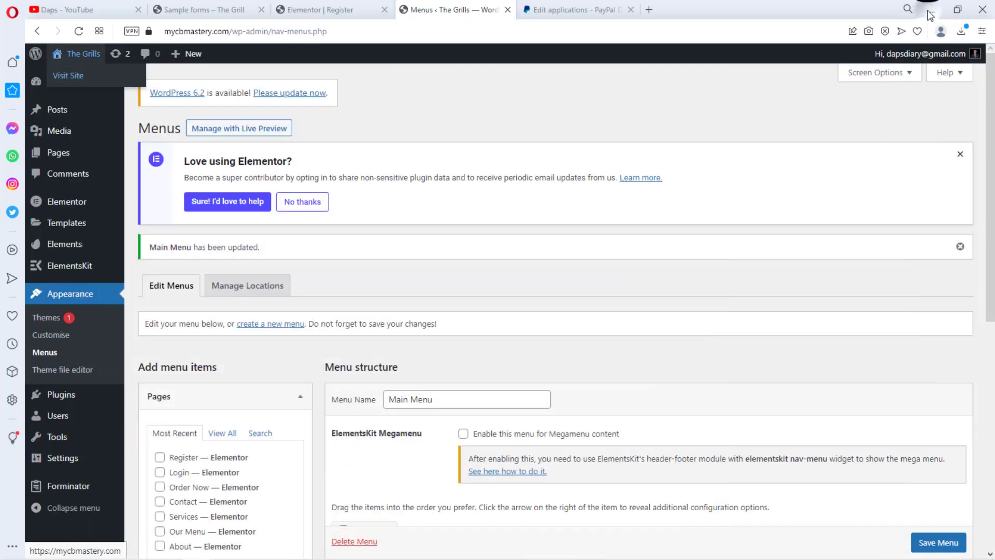
scroll(273, 278, down, 3)
mouse_move(67, 487)
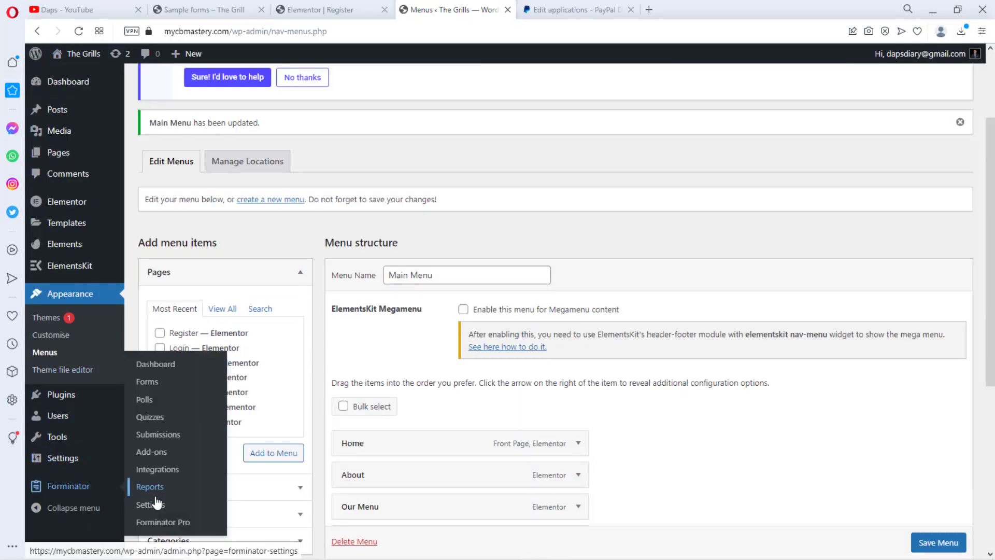
click(148, 383)
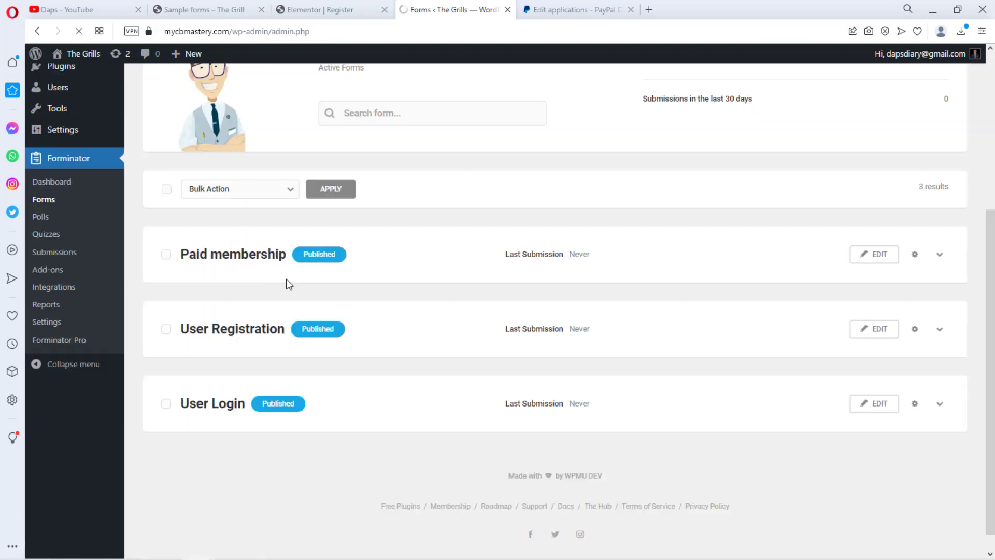
click(879, 255)
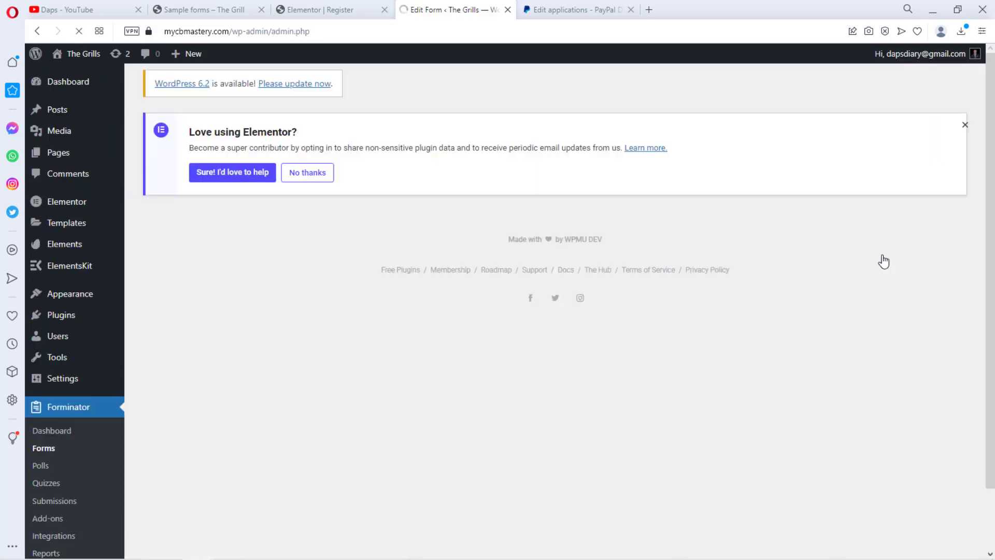
scroll(883, 262, down, 10)
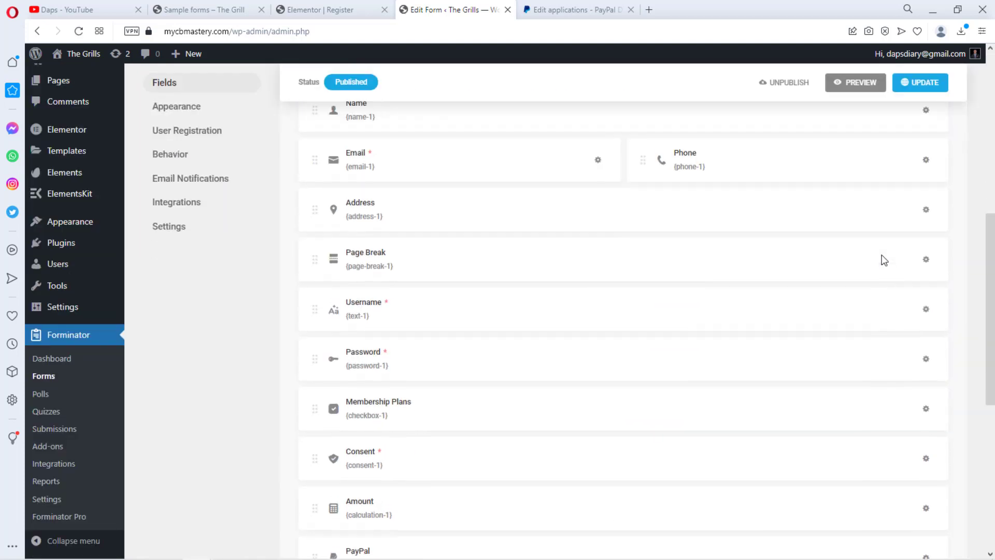
click(926, 318)
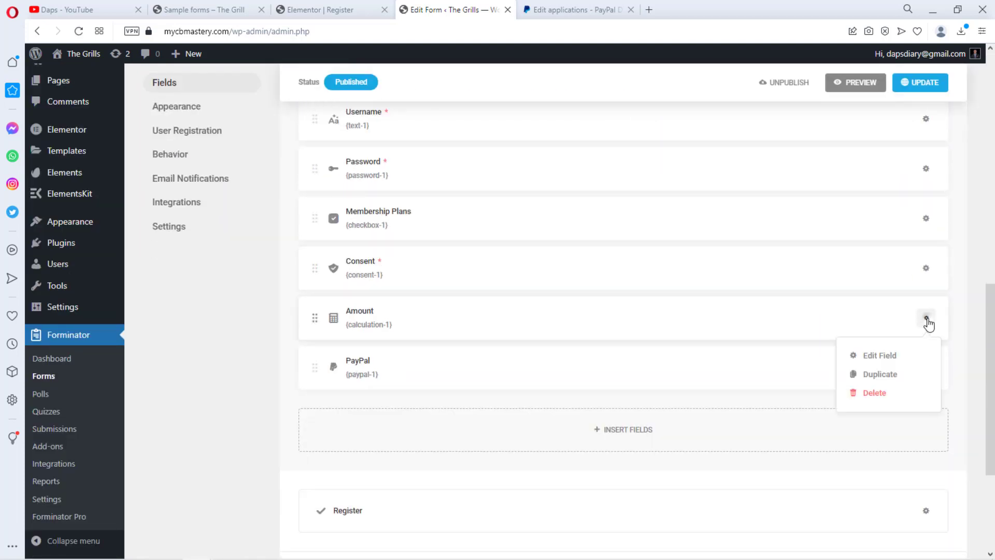
click(878, 356)
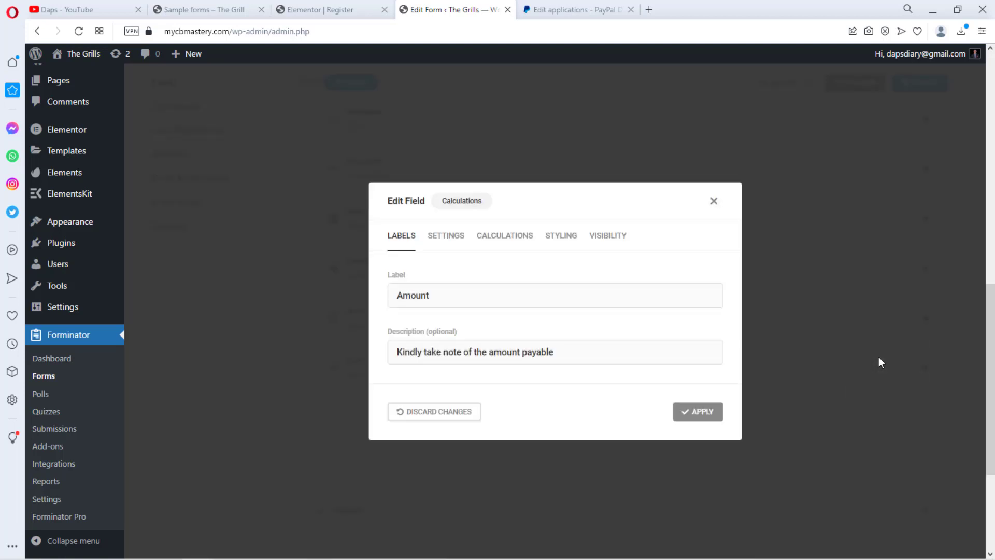
Step: Show the Amount field if any rule matches, and add the visibility rule Membership Plans is Bronze Plan
click(611, 235)
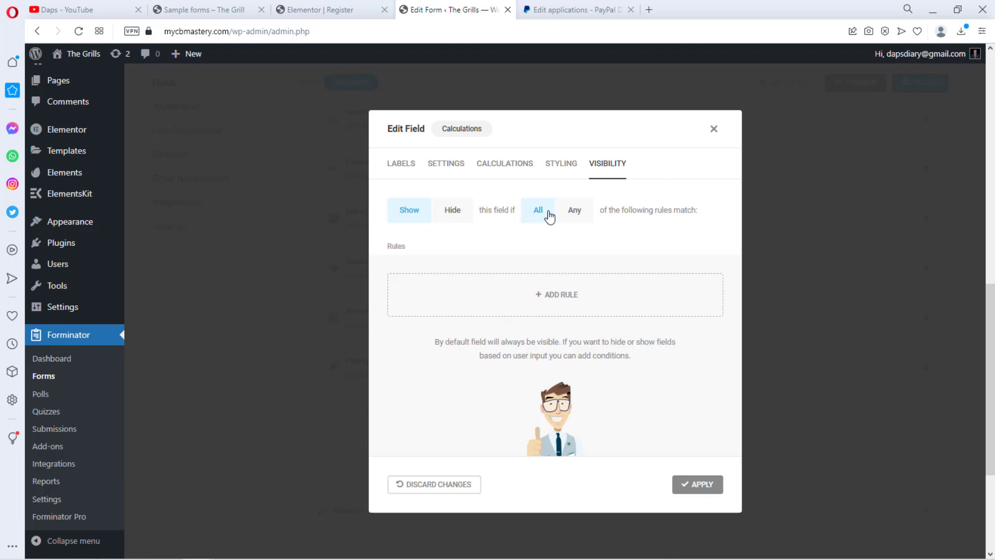
click(577, 212)
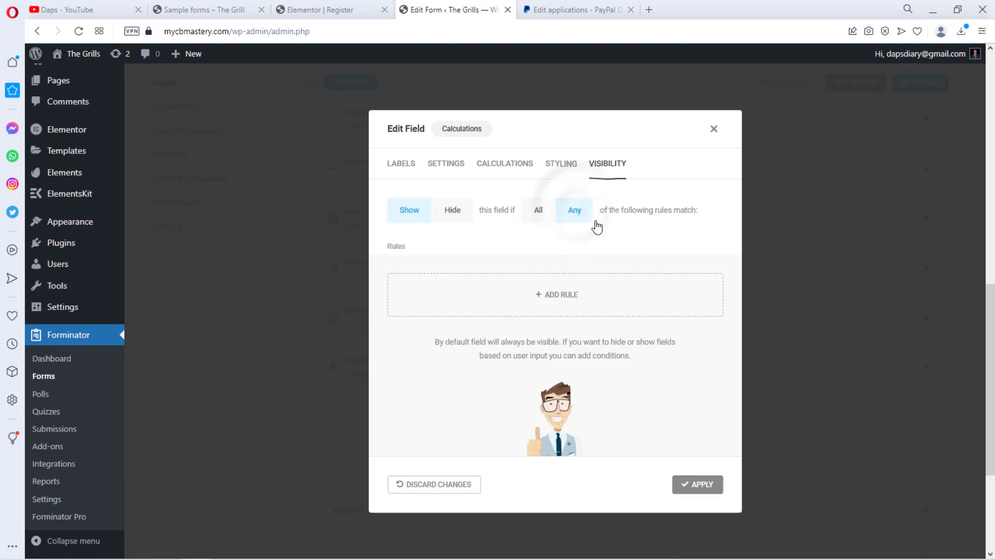
click(558, 298)
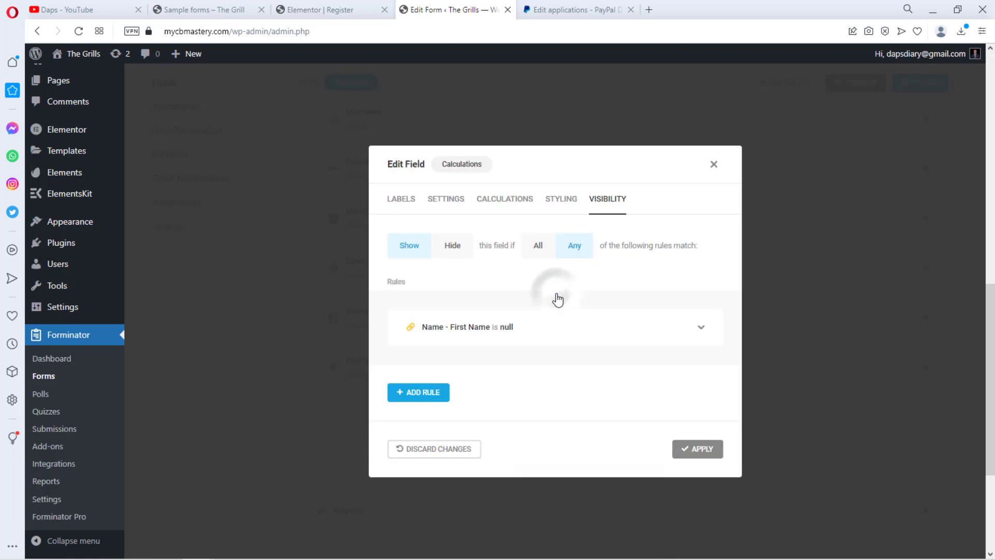
click(698, 328)
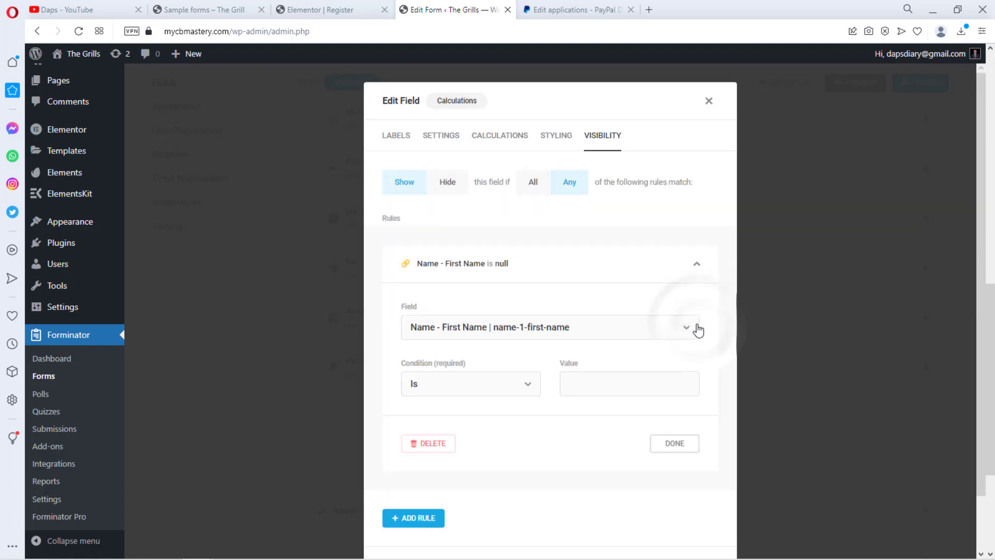
click(656, 333)
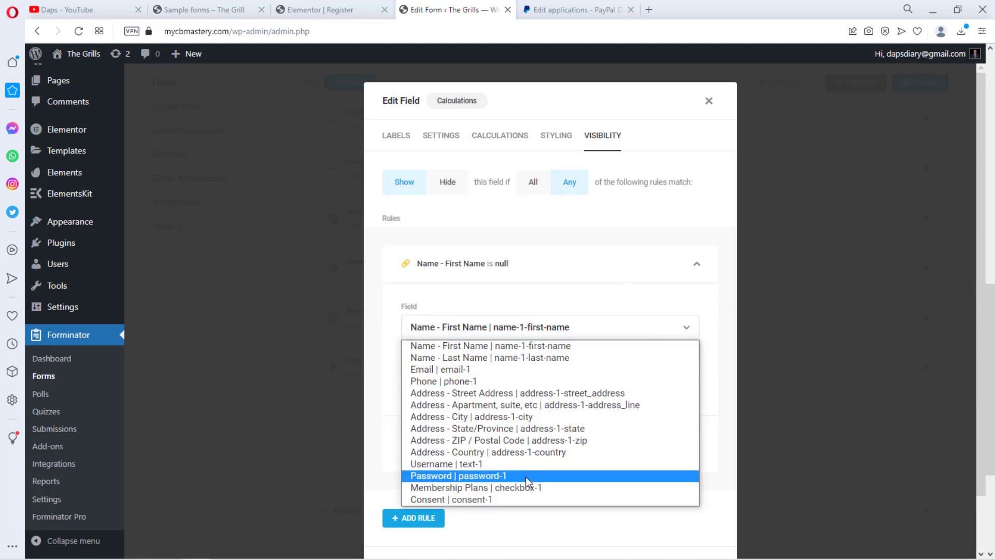
click(507, 489)
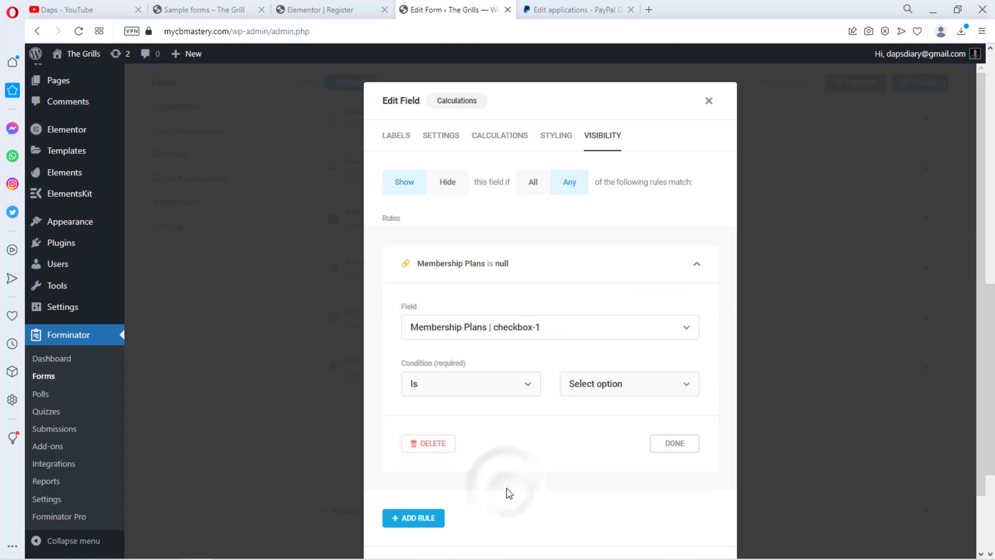
click(675, 388)
click(626, 413)
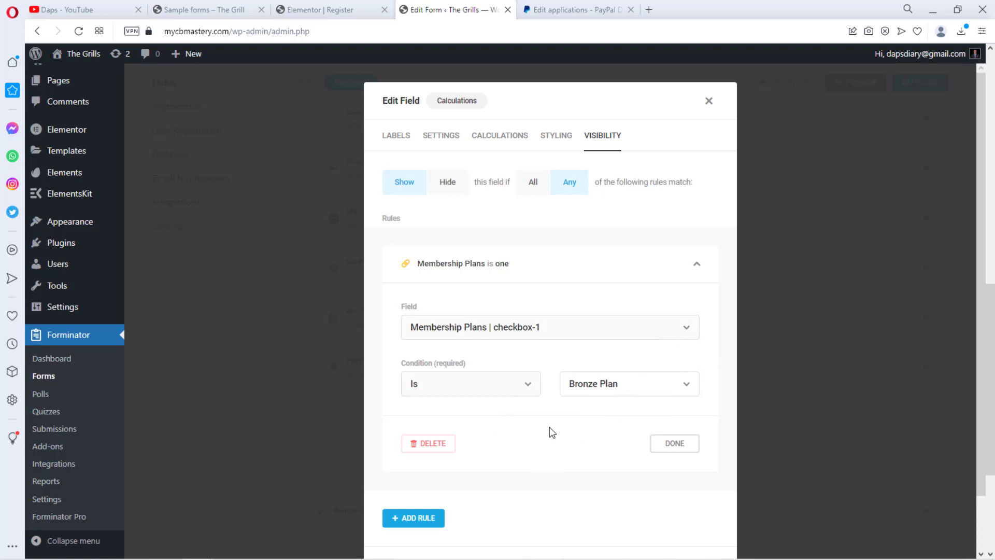
click(678, 444)
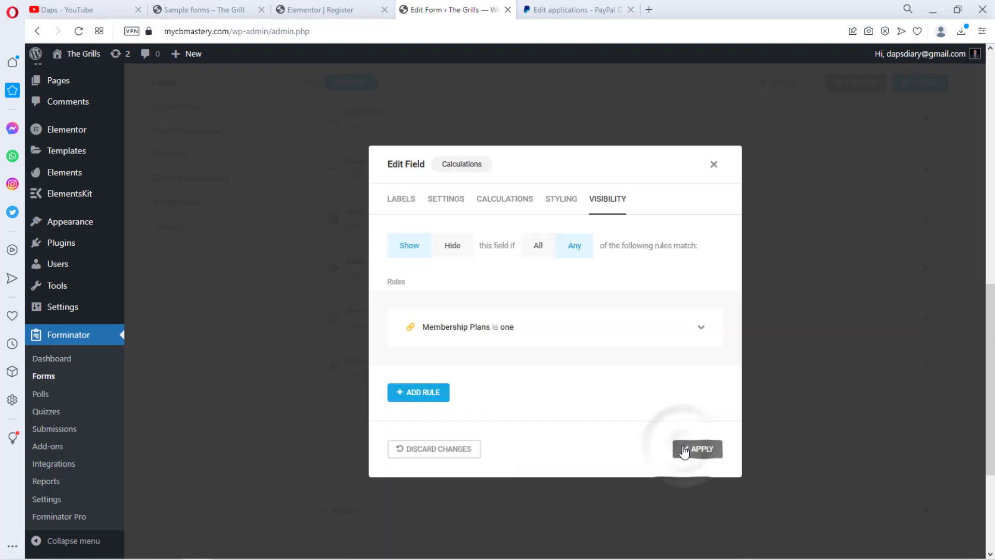
Step: Add a second visibility rule to the Amount field, Membership Plans is Gold Plan, and update the published form
click(422, 394)
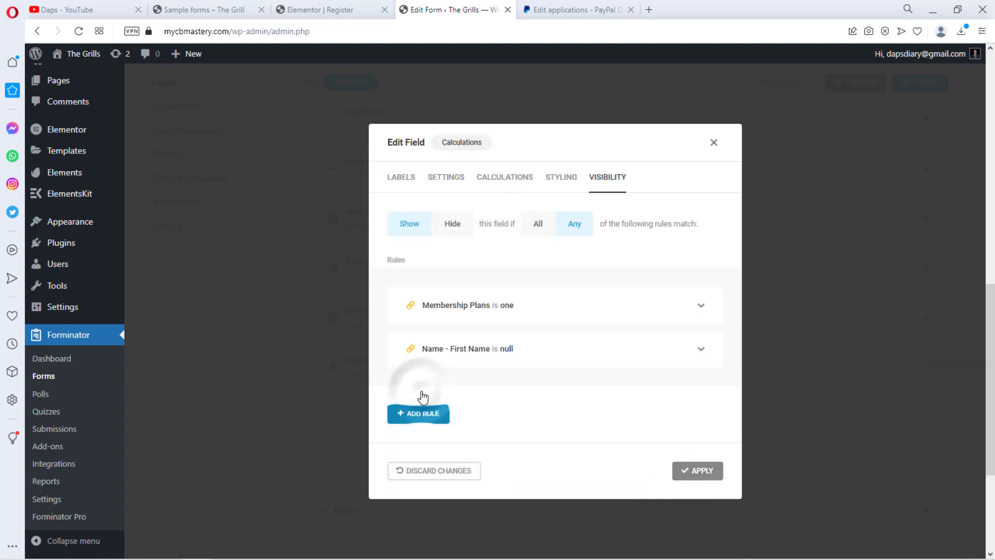
click(699, 351)
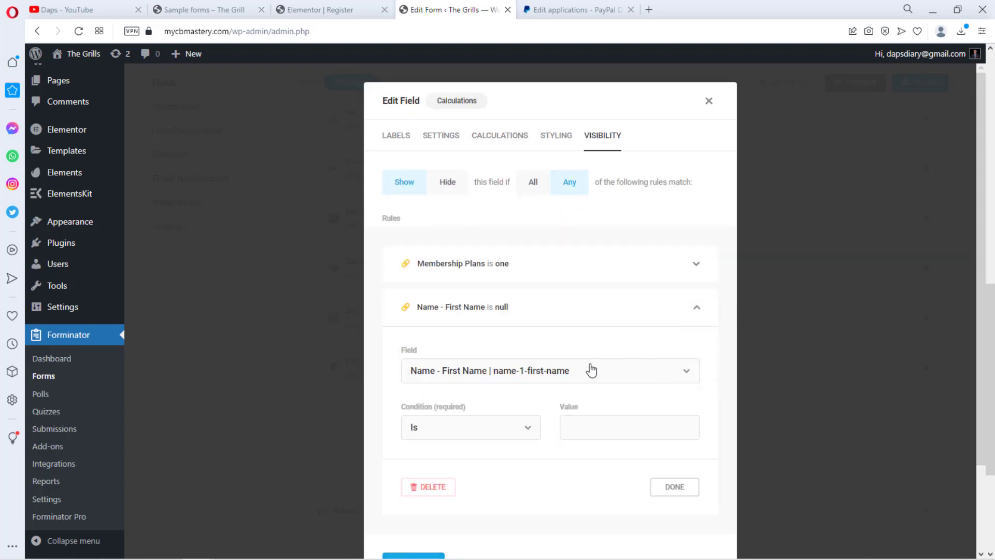
click(591, 370)
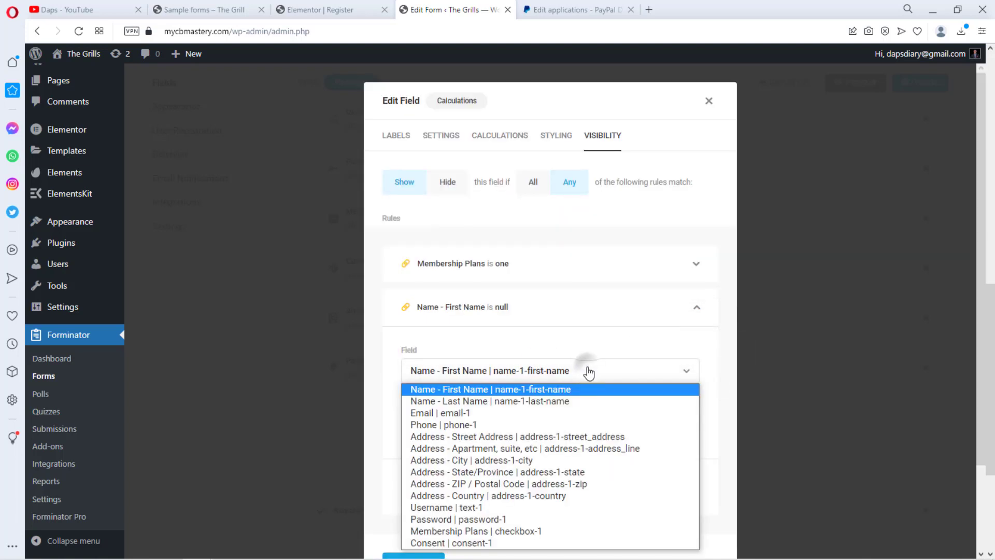
click(518, 532)
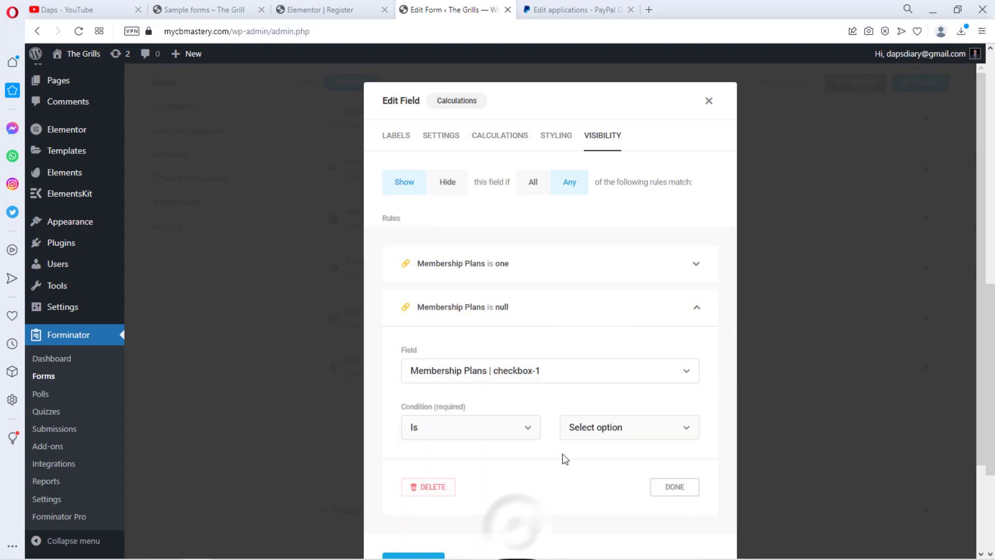
scroll(534, 455, down, 1)
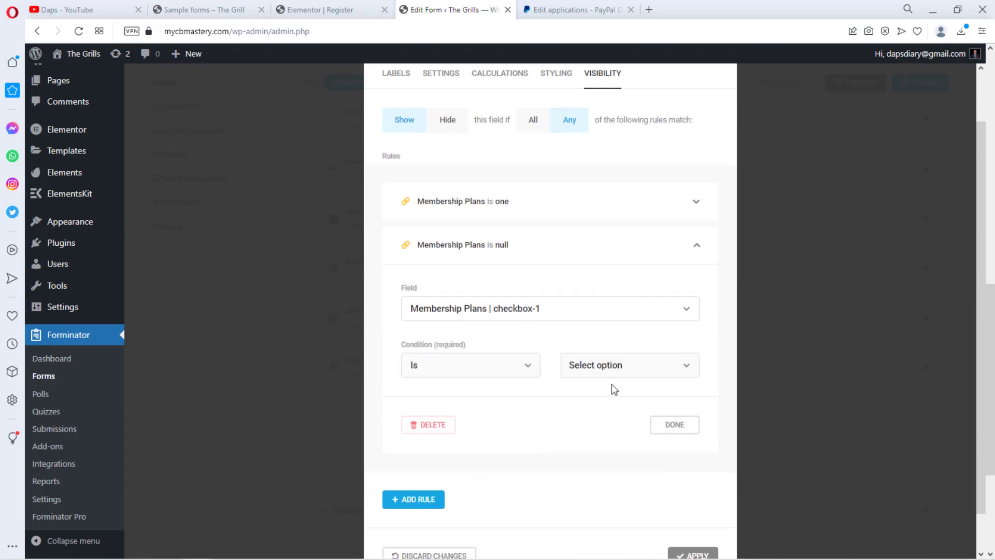
click(629, 370)
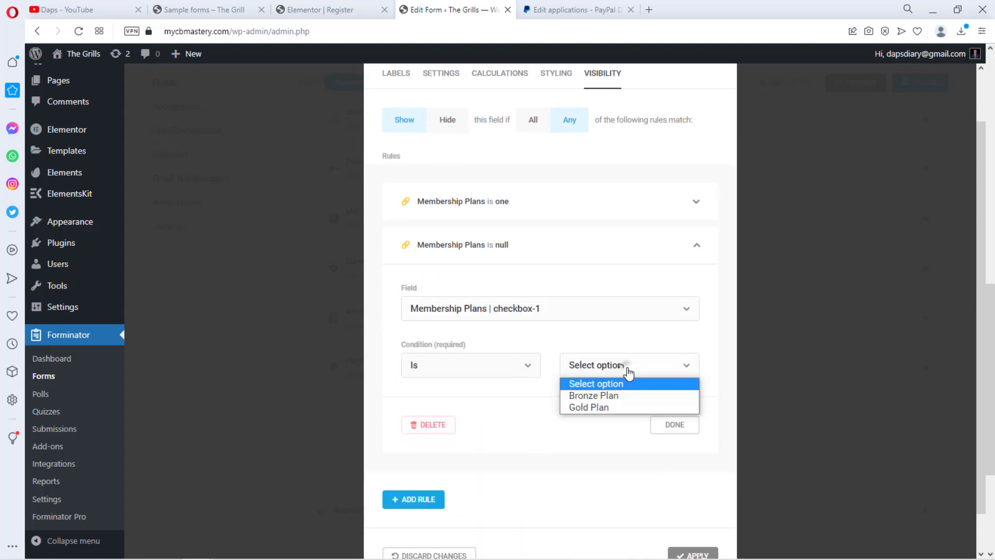
click(606, 407)
click(676, 430)
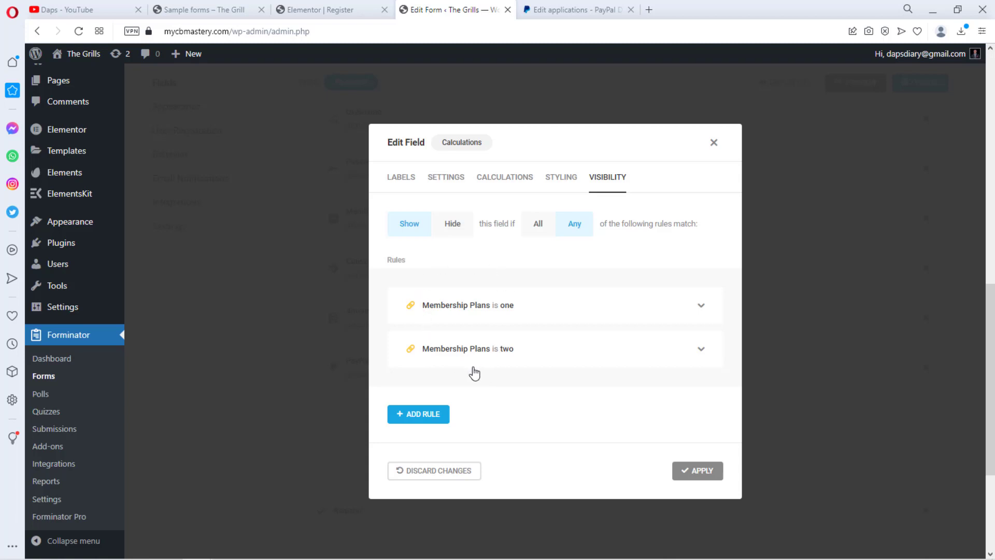
click(696, 474)
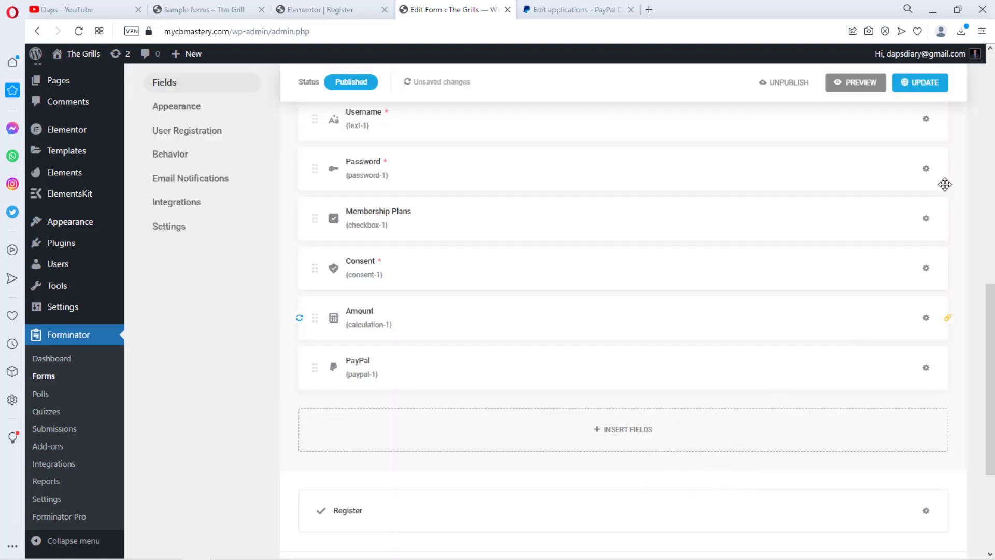
click(926, 85)
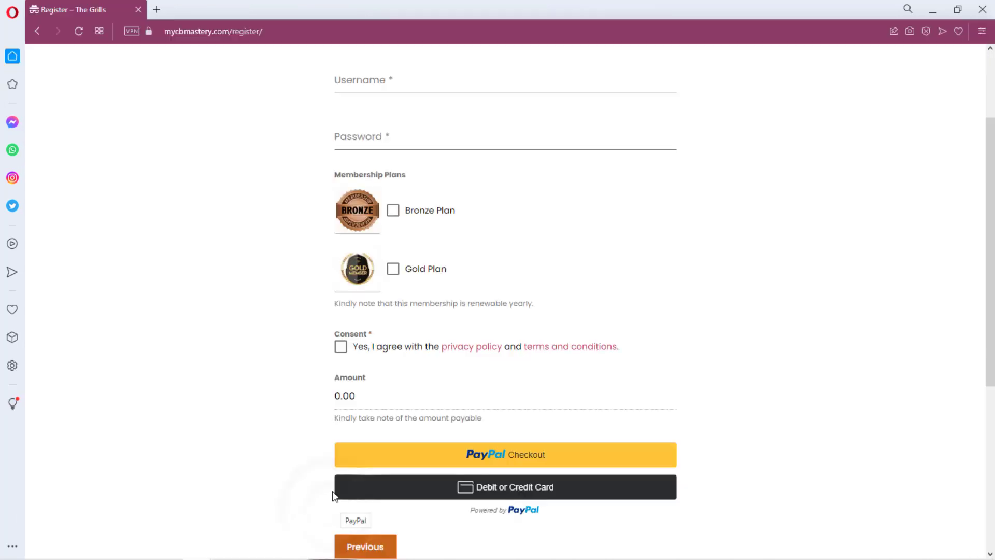
Step: Reload the site's Register page, fill in the applicant's e-mail, and advance the membership form to its second page
click(78, 31)
click(359, 238)
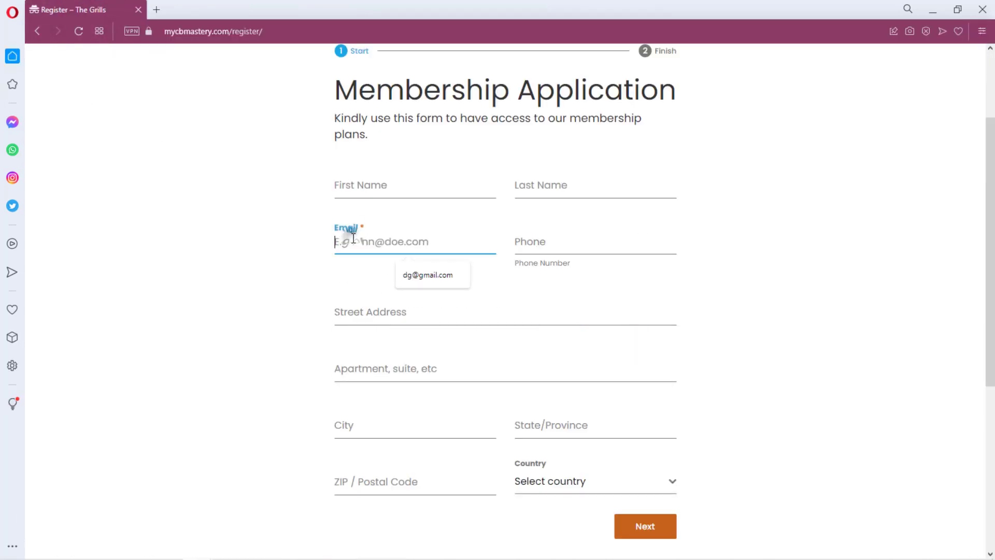
click(402, 265)
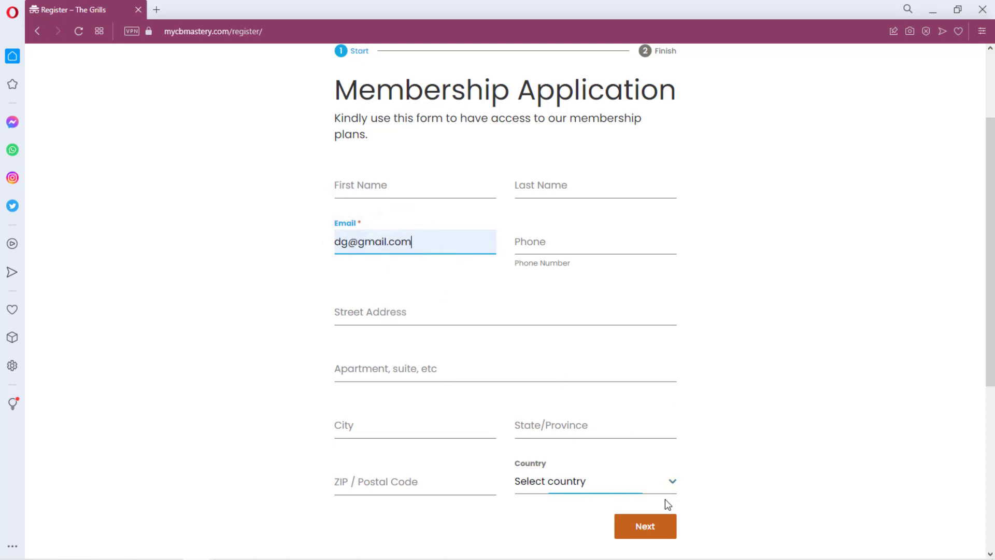
click(648, 532)
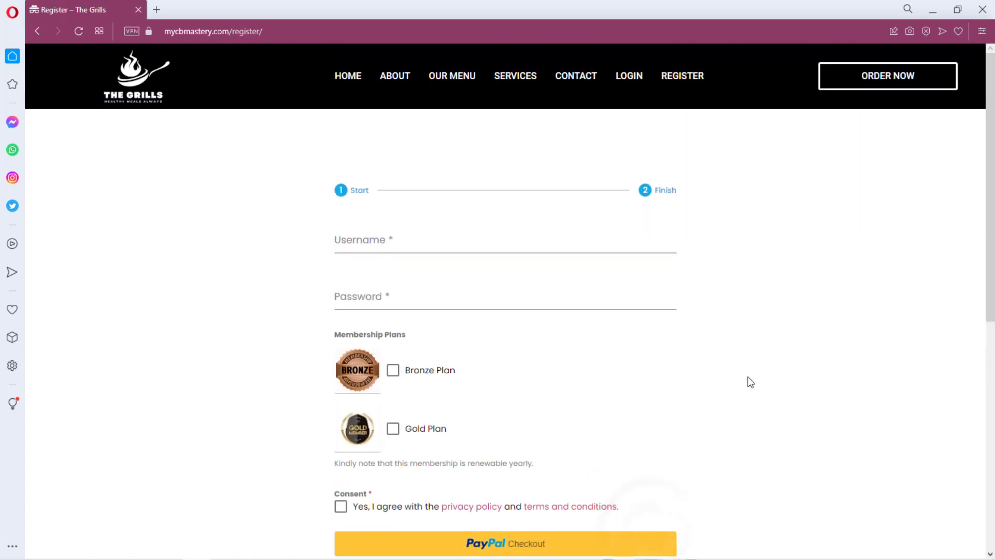
Step: Check the Amount field's conditional display by selecting and clearing the Bronze Plan, and selecting the Gold Plan
scroll(762, 362, down, 4)
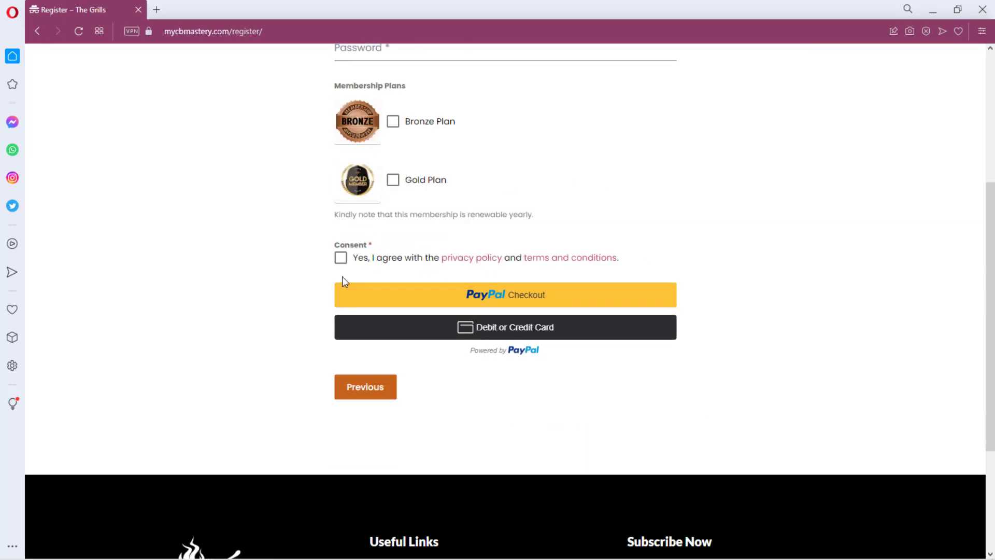
scroll(650, 262, up, 2)
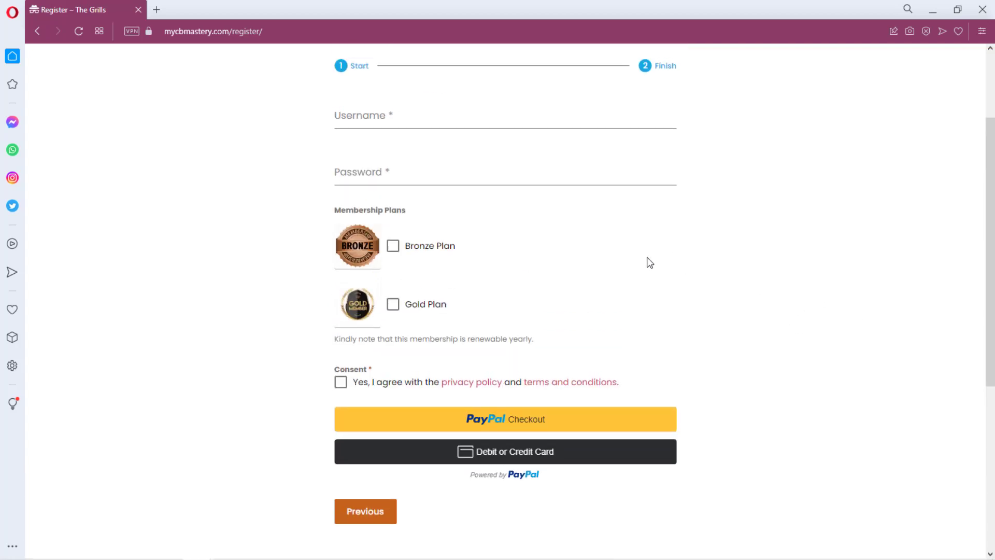
click(392, 245)
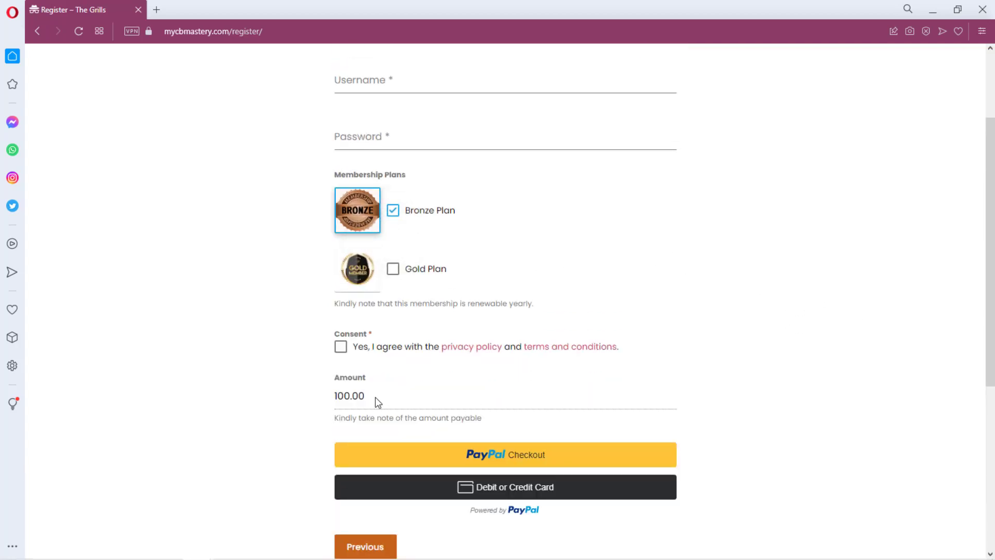
click(392, 211)
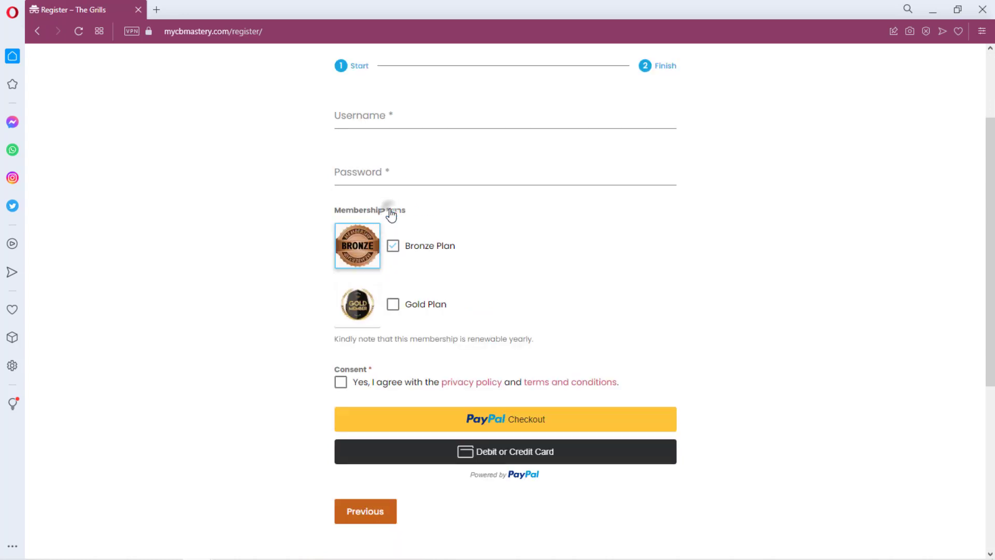
click(393, 304)
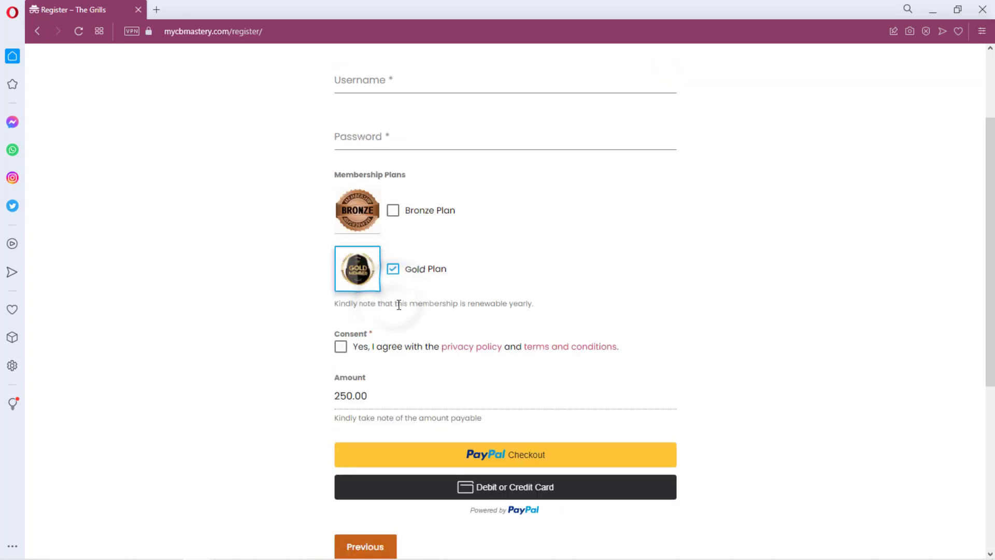
scroll(423, 366, up, 3)
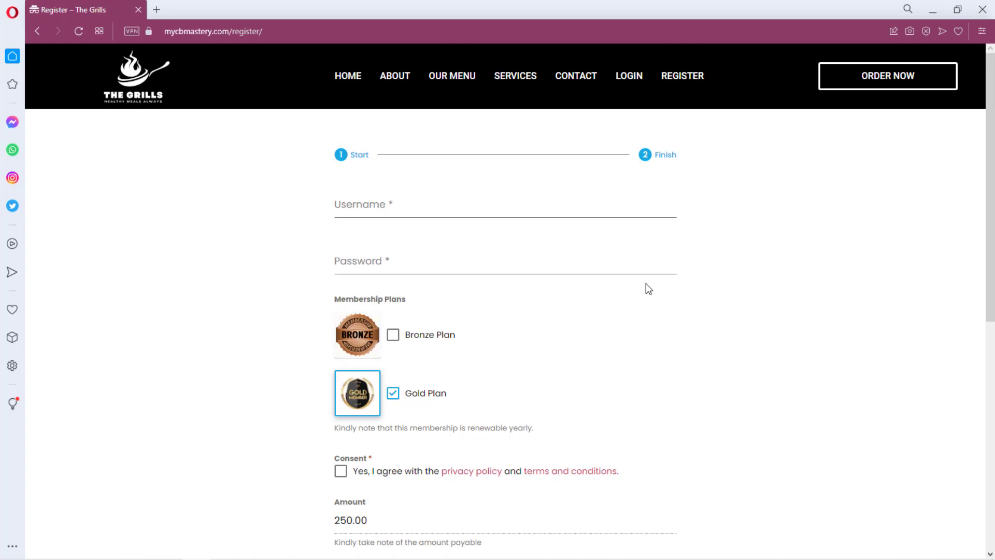
scroll(645, 284, down, 3)
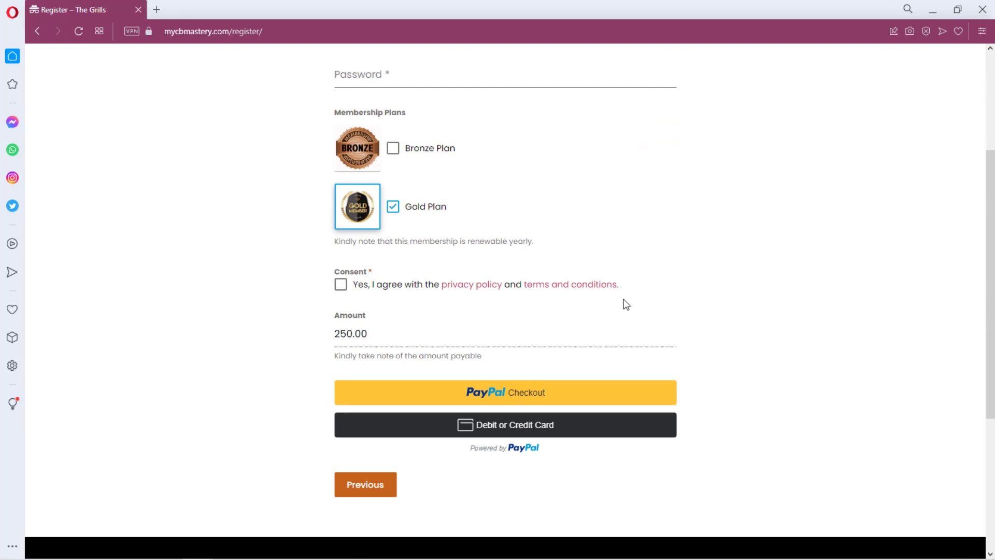
scroll(536, 407, up, 3)
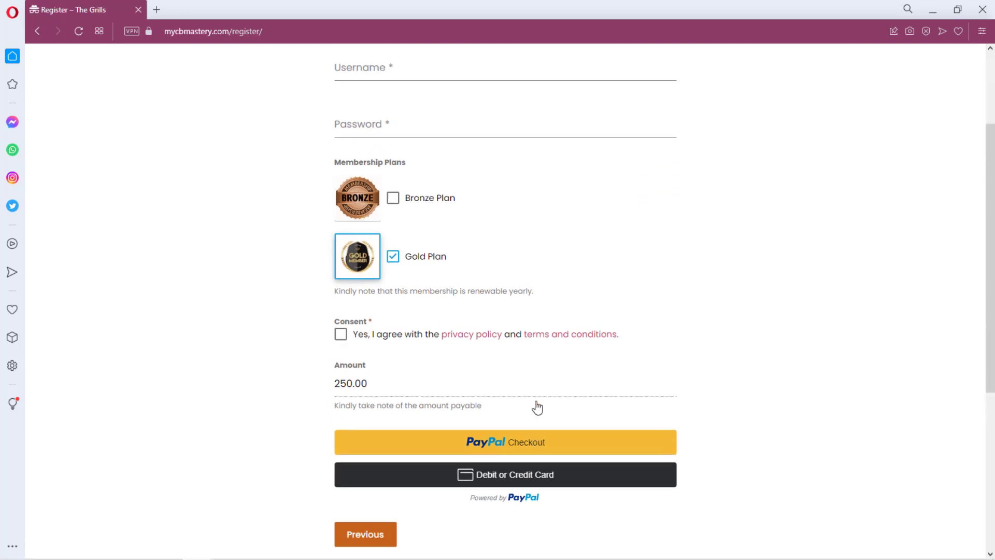